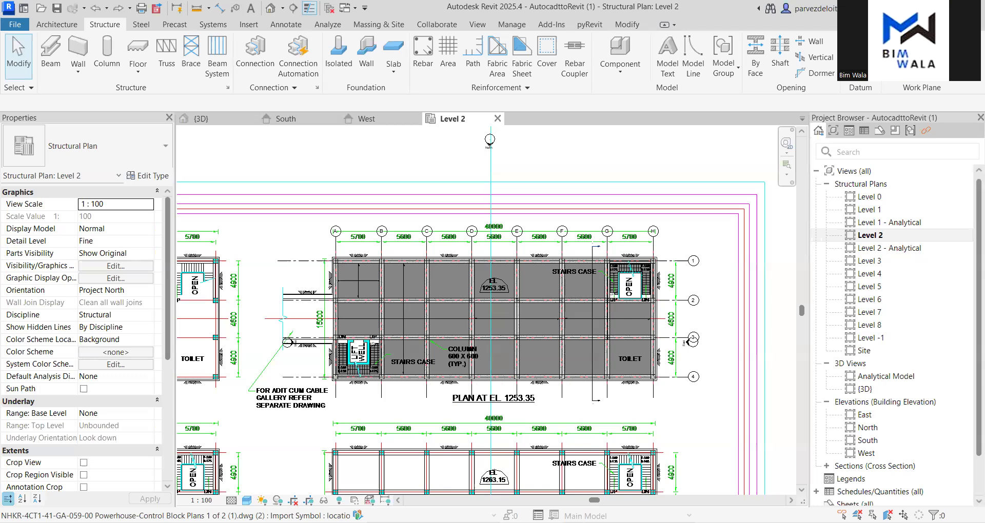
Open the 3D view, orient it to the home view and examine the modelled building frame
scroll(521, 311, up, 3)
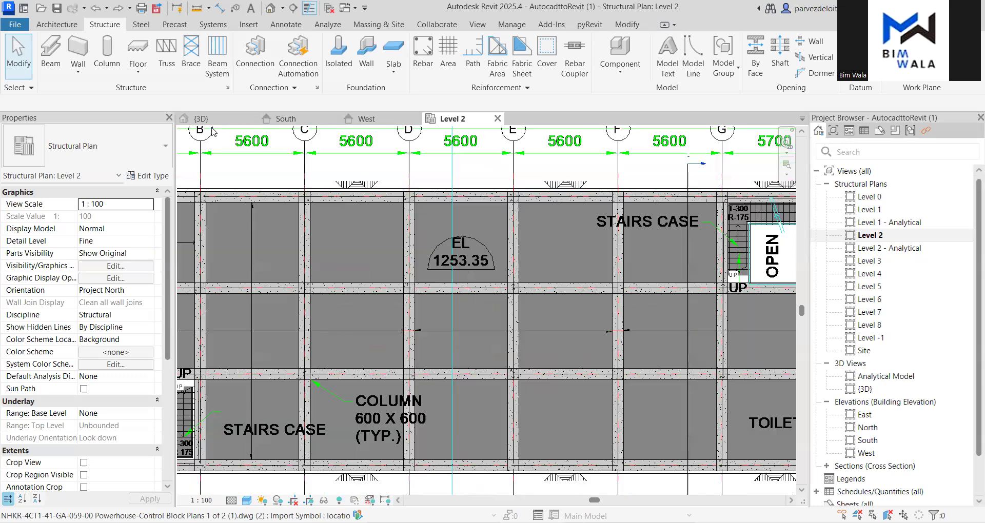
key(ctrl+Tab)
scroll(670, 253, down, 2)
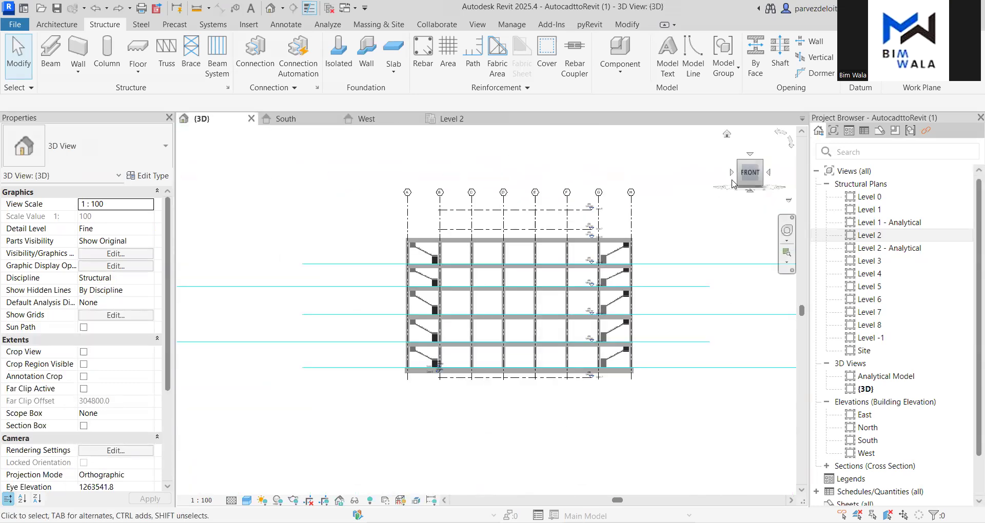
click(733, 139)
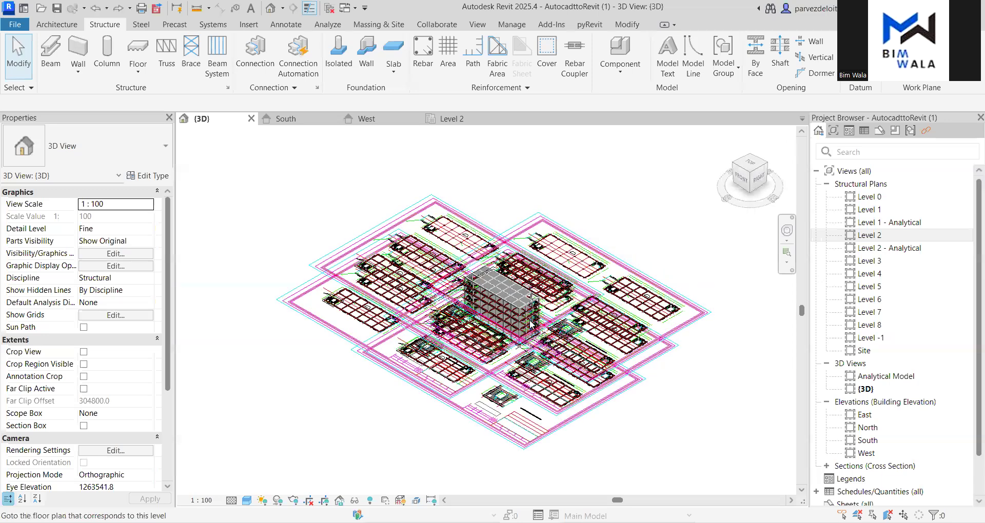
scroll(527, 287, up, 5)
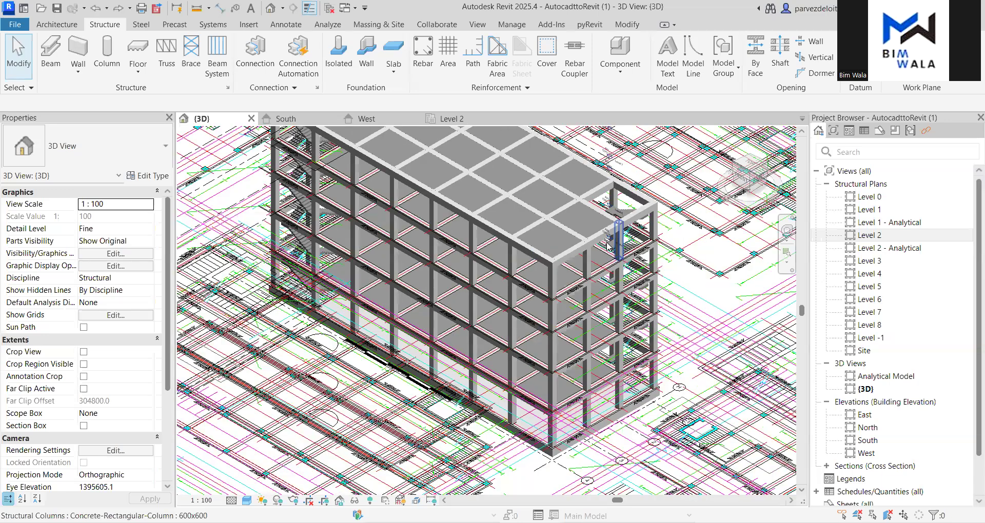
Open the West elevation and examine the staircases, beams and floor levels from Level 3 to Level 7
click(366, 119)
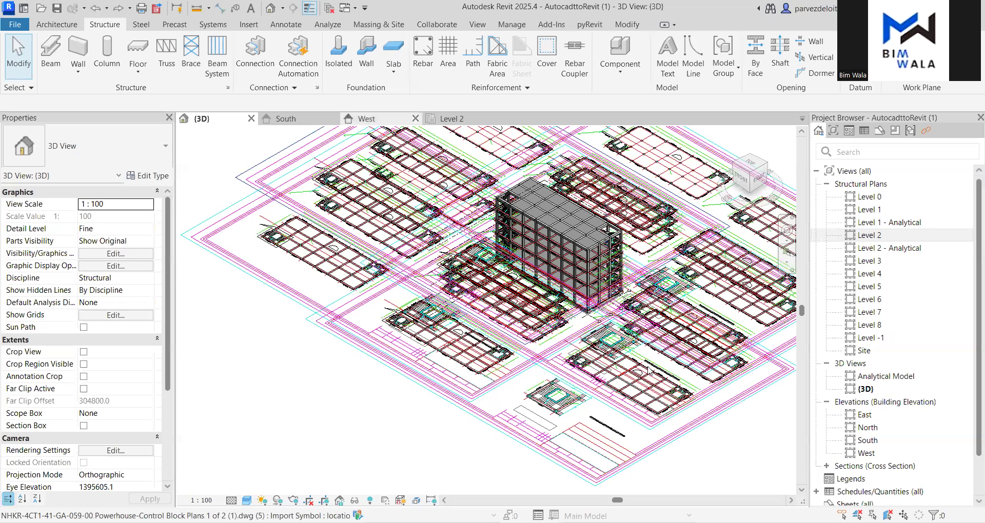
scroll(603, 407, down, 3)
scroll(505, 282, up, 5)
scroll(505, 282, up, 2)
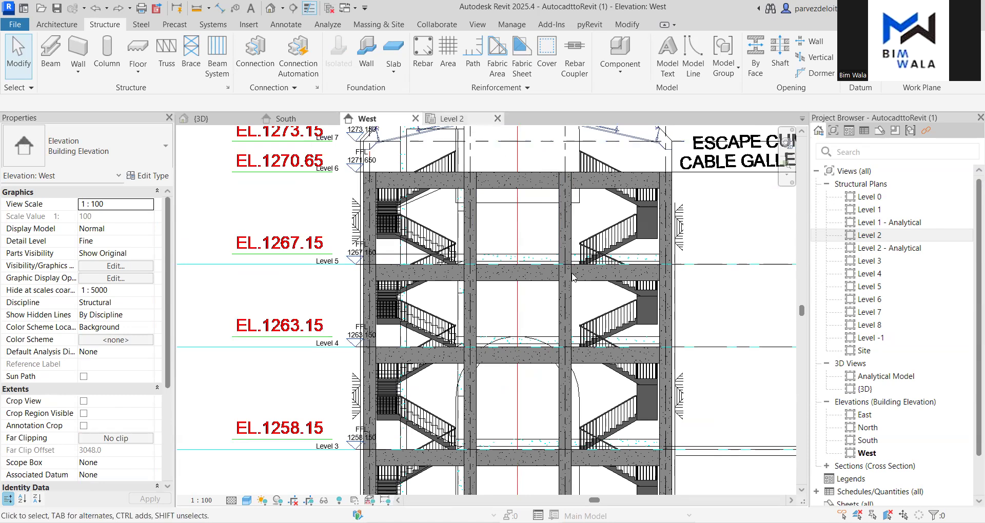
Return to the Level 2 structural plan and inspect the extent of the floor slab between grids A and D
key(ctrl+Tab)
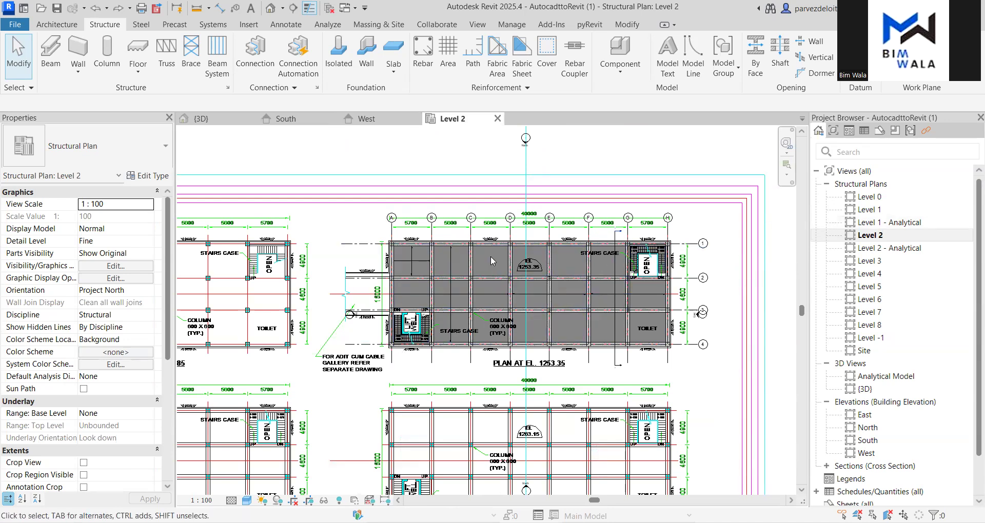
click(497, 274)
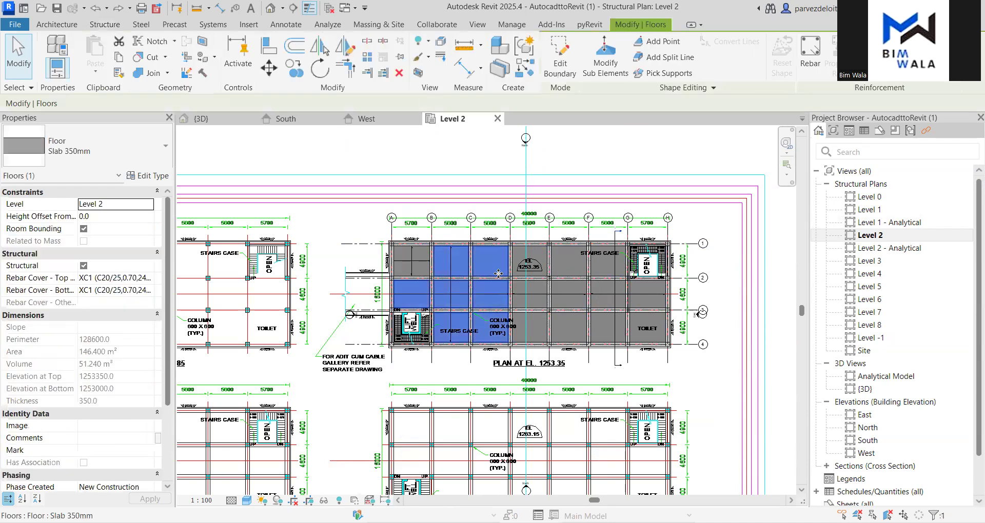
scroll(497, 276, up, 3)
scroll(498, 277, up, 2)
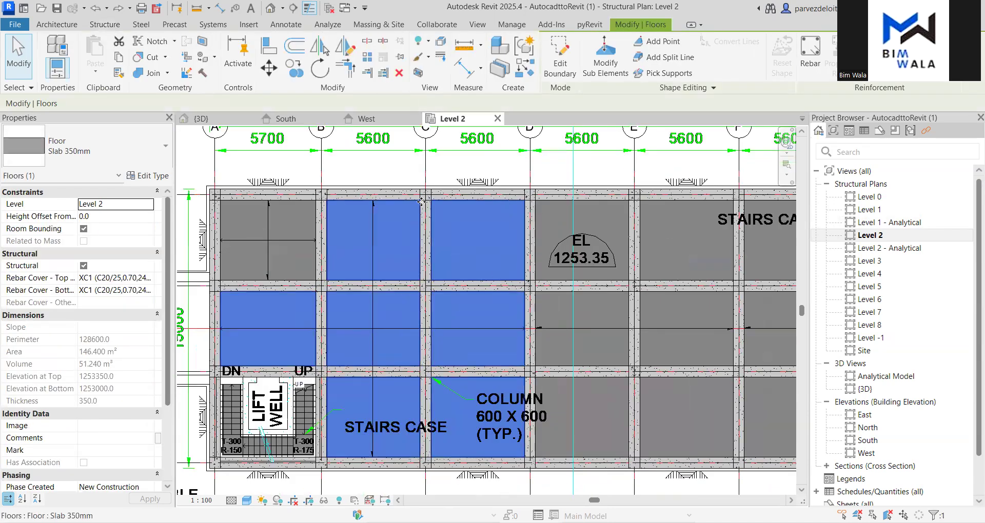
scroll(451, 211, down, 3)
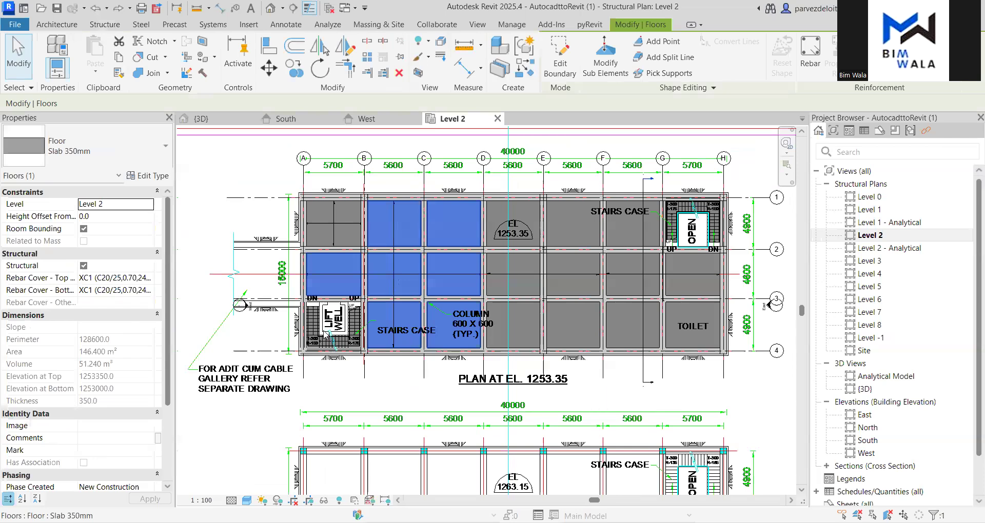
key(Escape)
Examine the lift well and its surrounding staircase on the Level 2 structural plan
scroll(323, 333, up, 5)
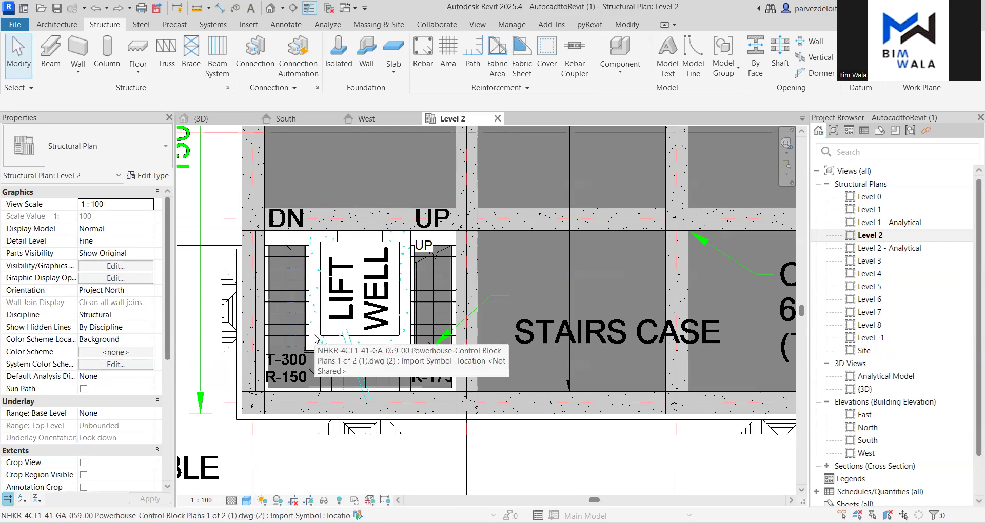
scroll(316, 339, up, 5)
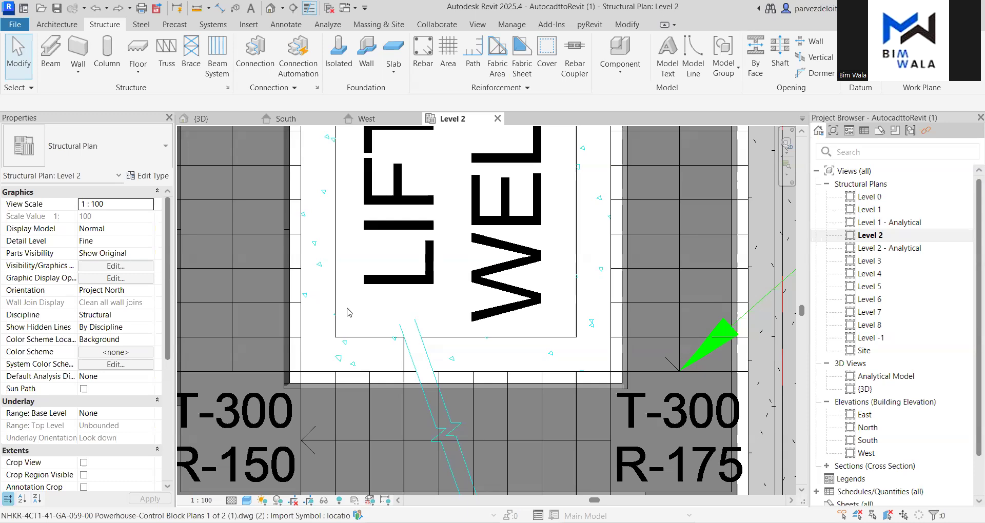
scroll(350, 312, down, 3)
scroll(342, 179, down, 2)
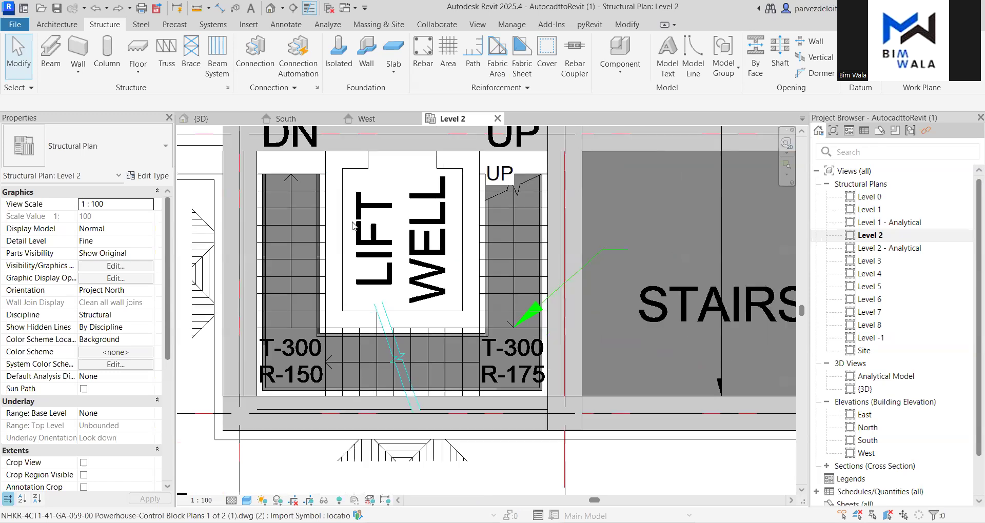
scroll(347, 148, up, 3)
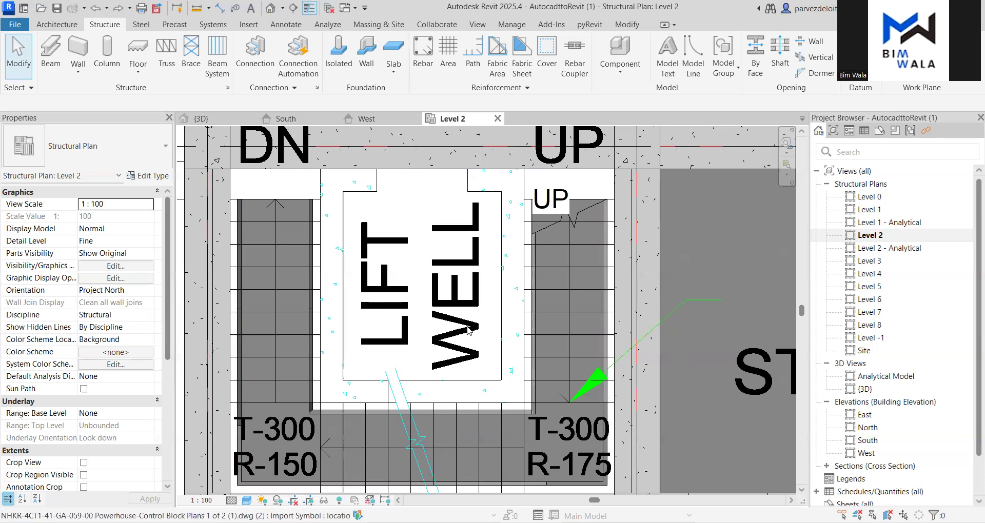
scroll(460, 333, down, 1)
scroll(460, 332, down, 3)
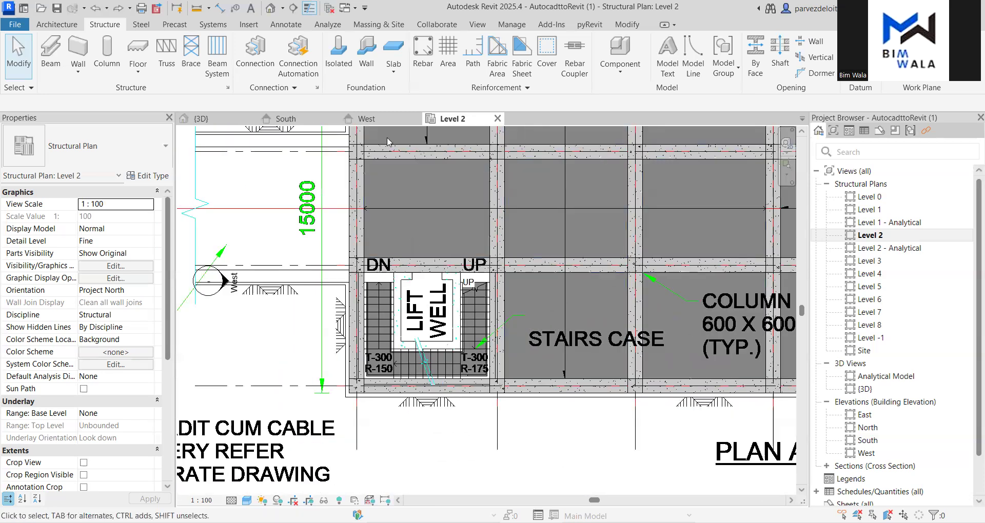
In the West elevation, examine the lift well and its pit between Level 0 and Level -1 on the cross section
click(379, 119)
scroll(453, 237, down, 2)
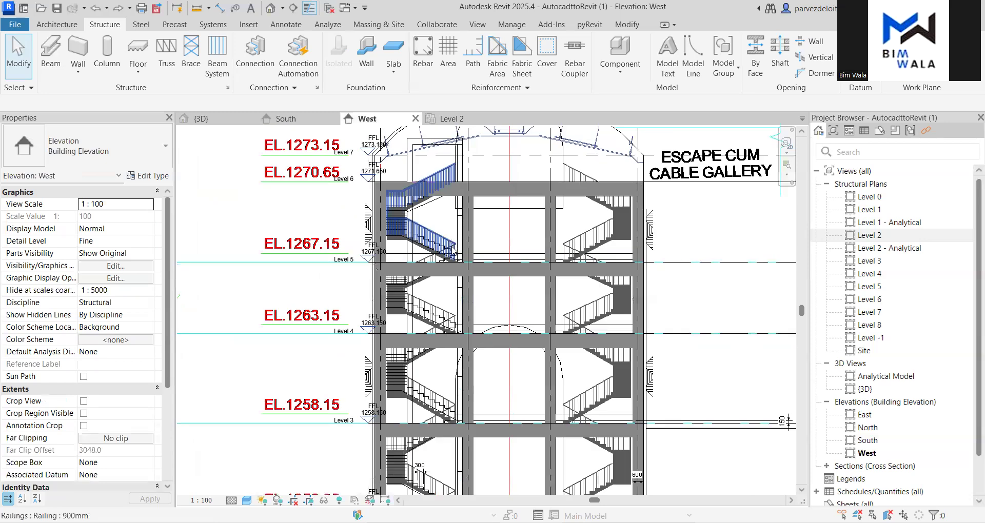
scroll(452, 237, down, 1)
scroll(467, 354, up, 5)
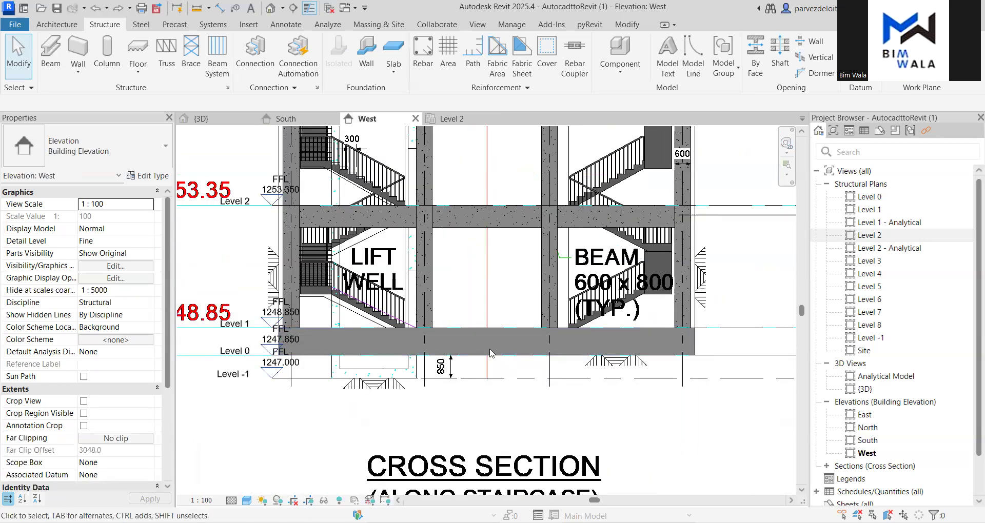
scroll(638, 382, down, 1)
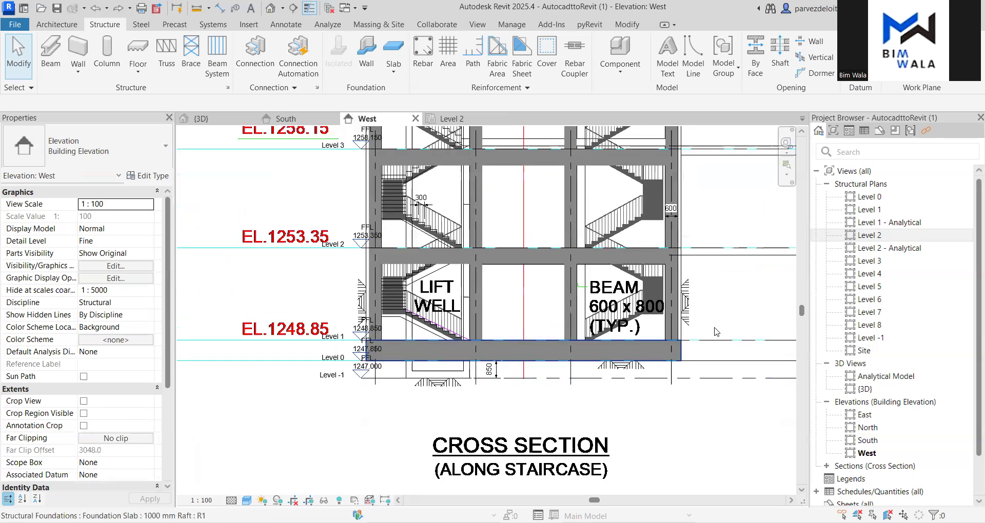
scroll(479, 269, up, 4)
scroll(576, 350, down, 5)
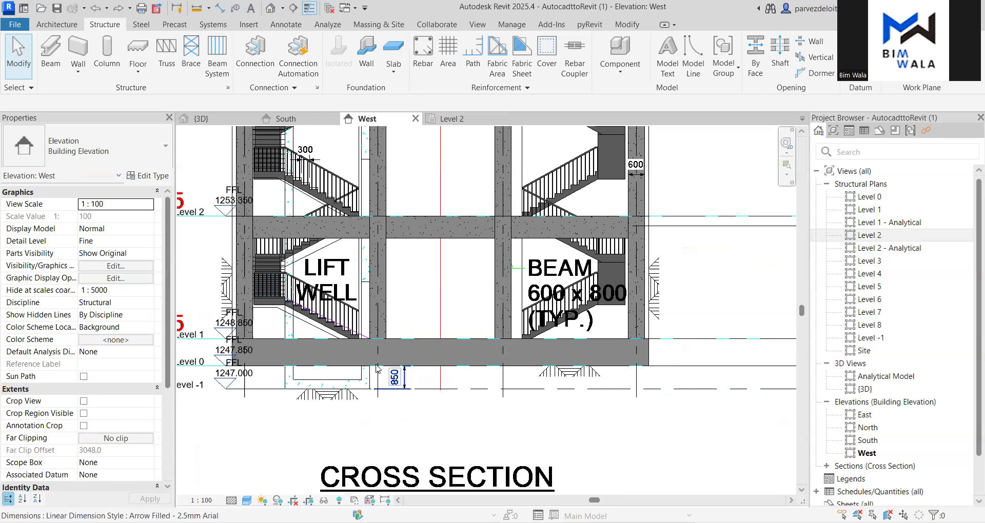
scroll(614, 338, down, 1)
scroll(614, 337, down, 1)
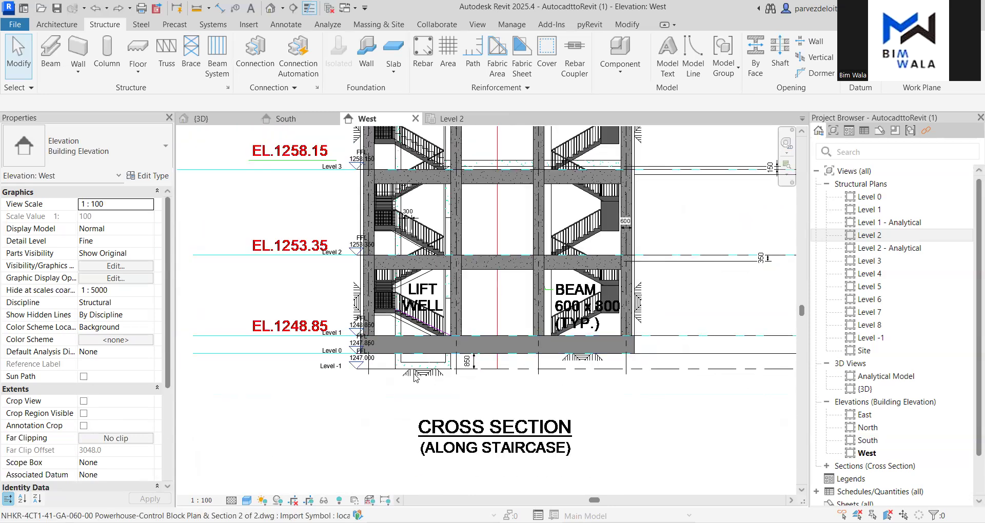
scroll(429, 338, up, 1)
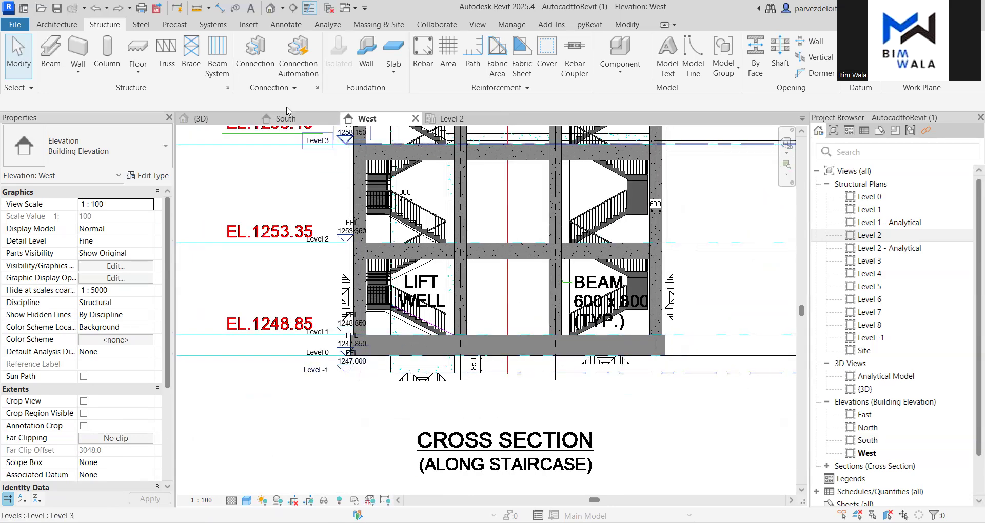
Open the Level 0 structural plan and examine the lift well area on the plan at EL. 1248.85
click(444, 118)
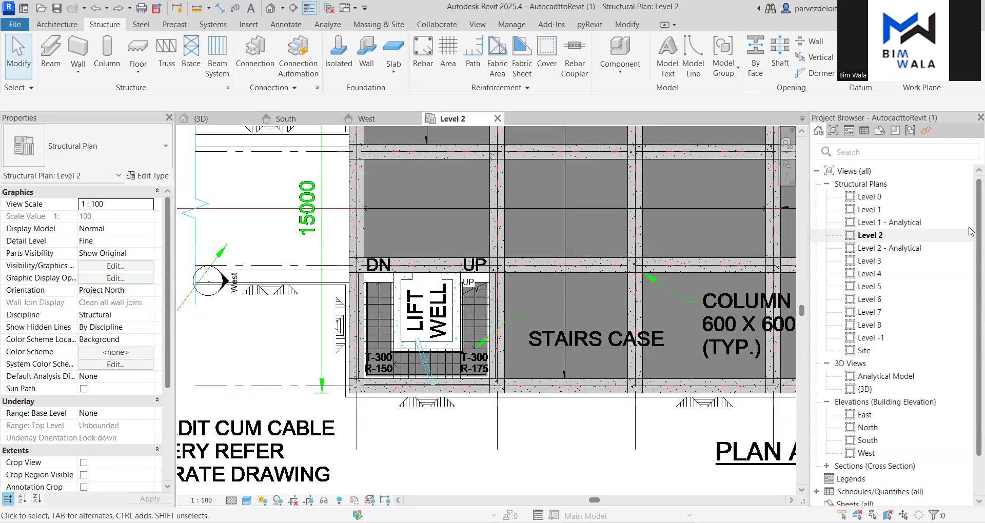
double_click(883, 200)
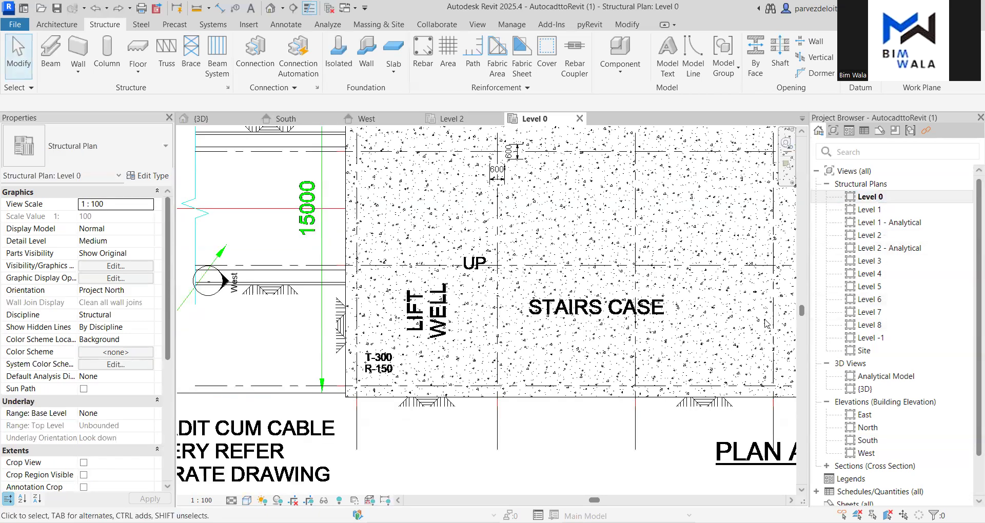
scroll(441, 277, down, 6)
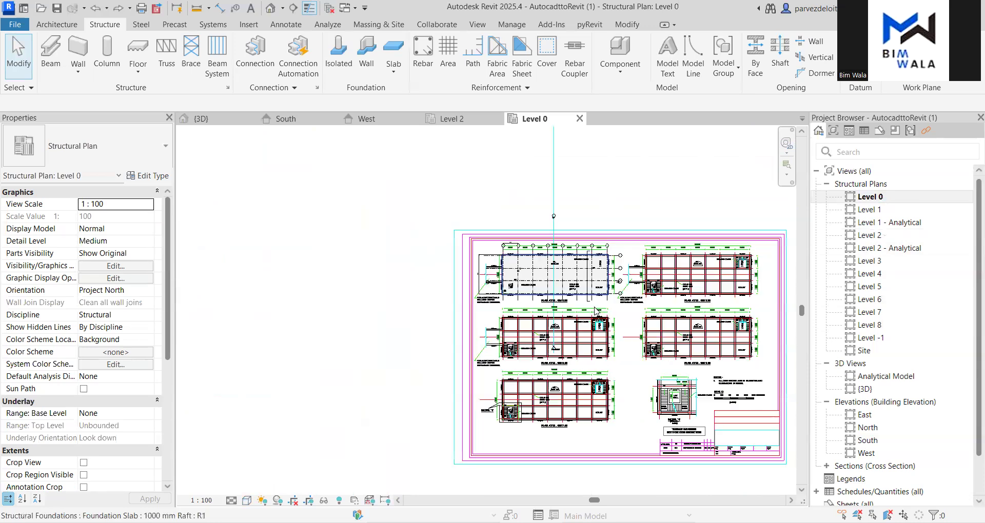
scroll(518, 281, up, 6)
scroll(588, 323, down, 1)
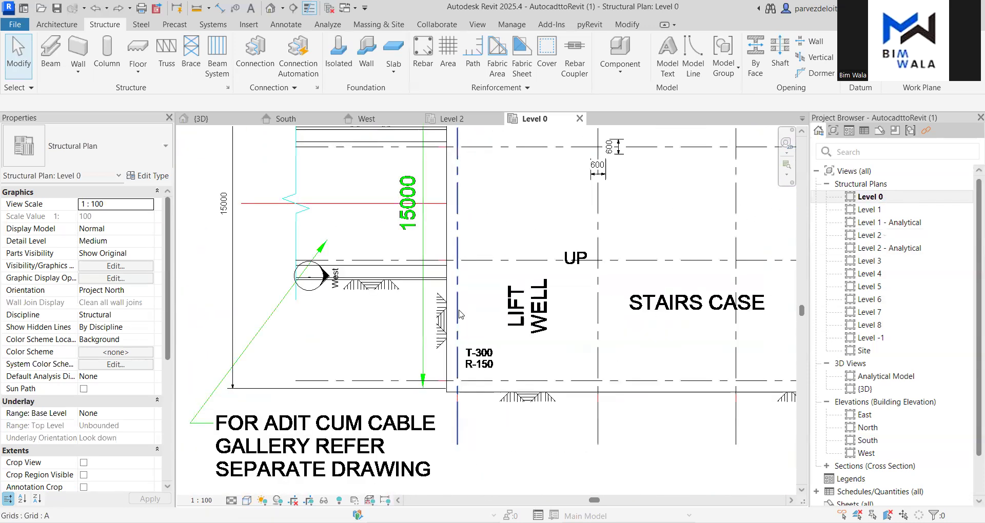
scroll(588, 331, up, 1)
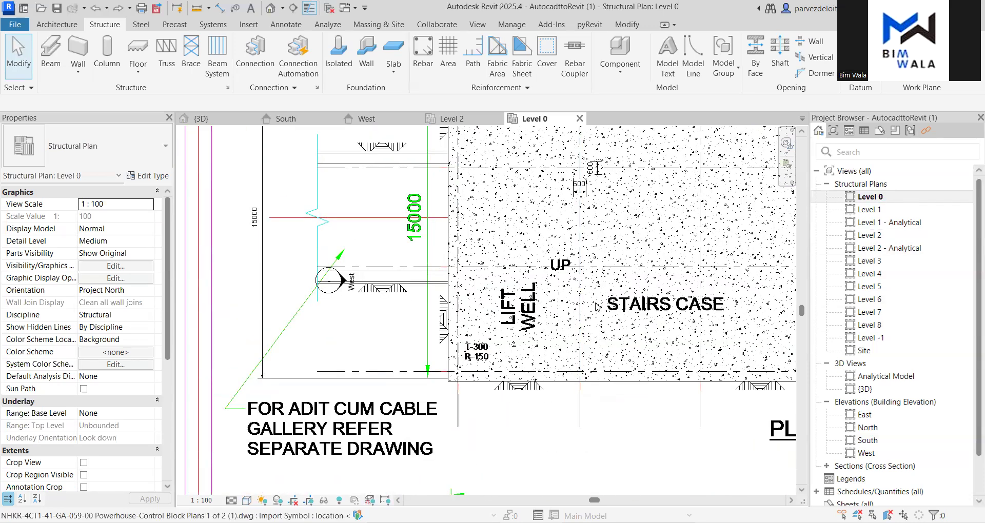
scroll(412, 309, down, 1)
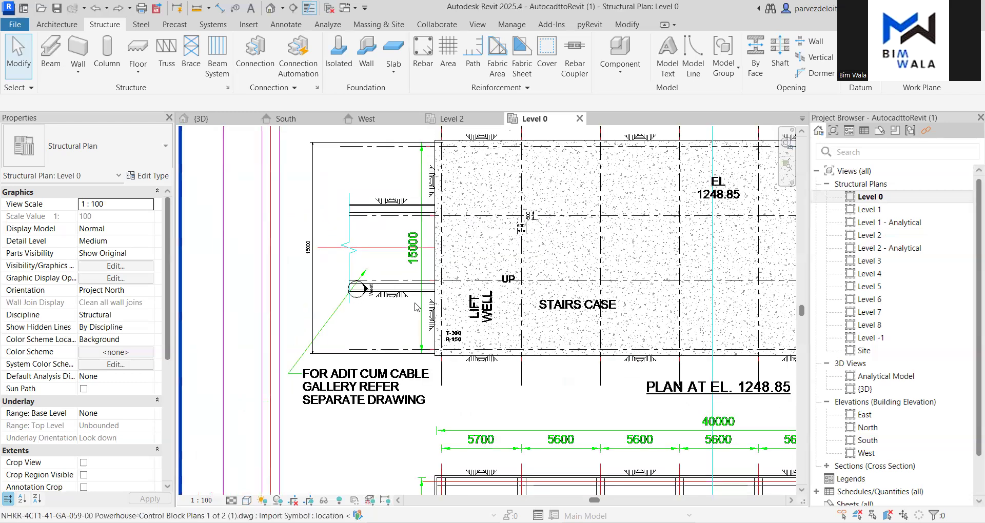
scroll(416, 307, down, 1)
scroll(380, 302, up, 2)
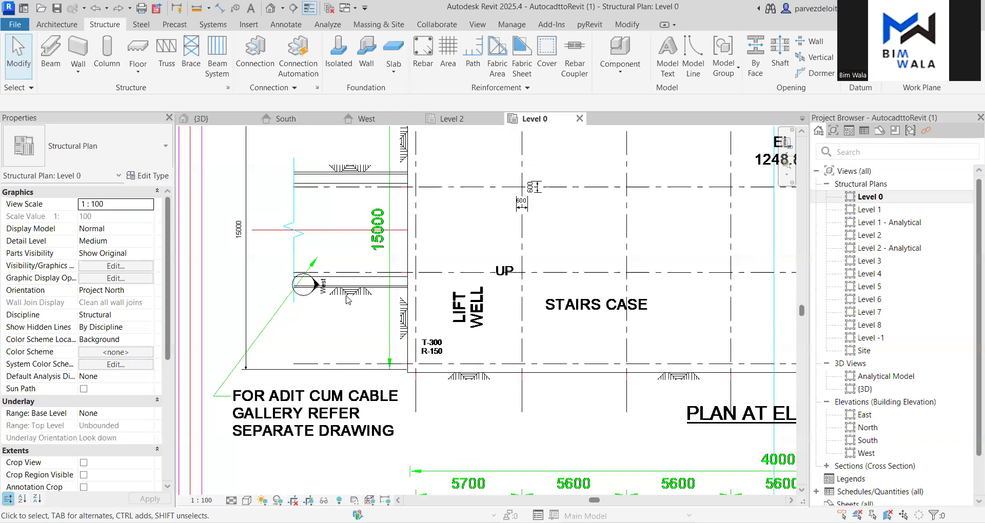
Examine the lift well and staircase layout on the imported plan at EL. 1253.35
scroll(554, 300, down, 5)
scroll(559, 300, up, 6)
scroll(741, 357, down, 1)
scroll(741, 357, up, 1)
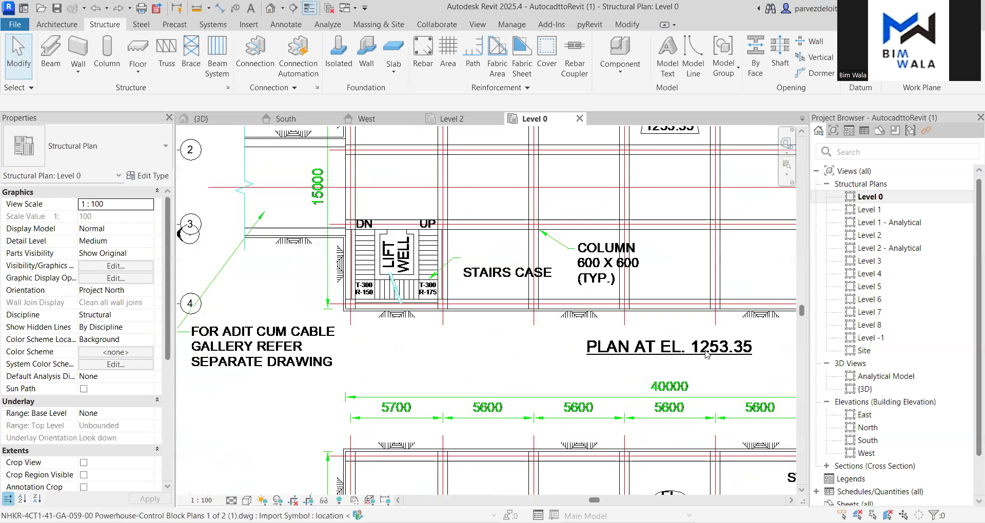
scroll(392, 251, up, 2)
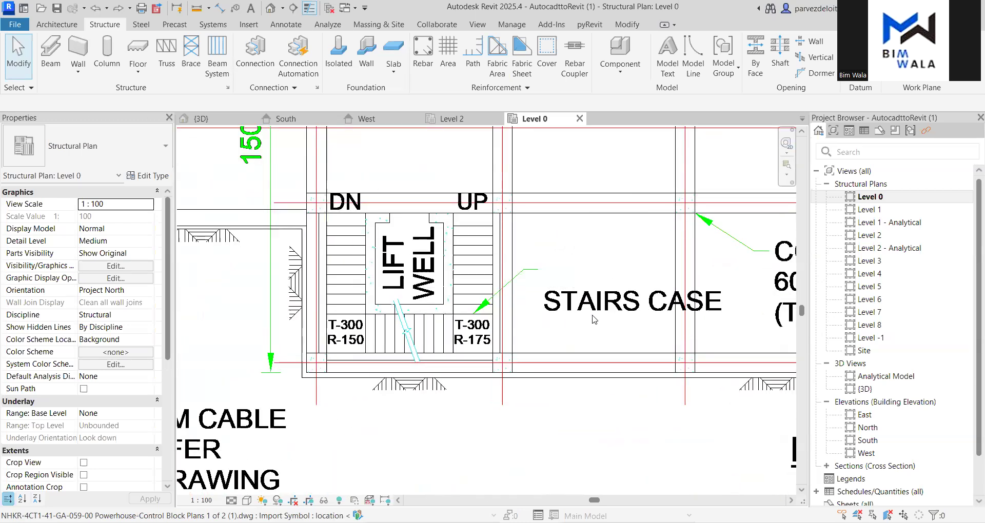
scroll(652, 322, down, 2)
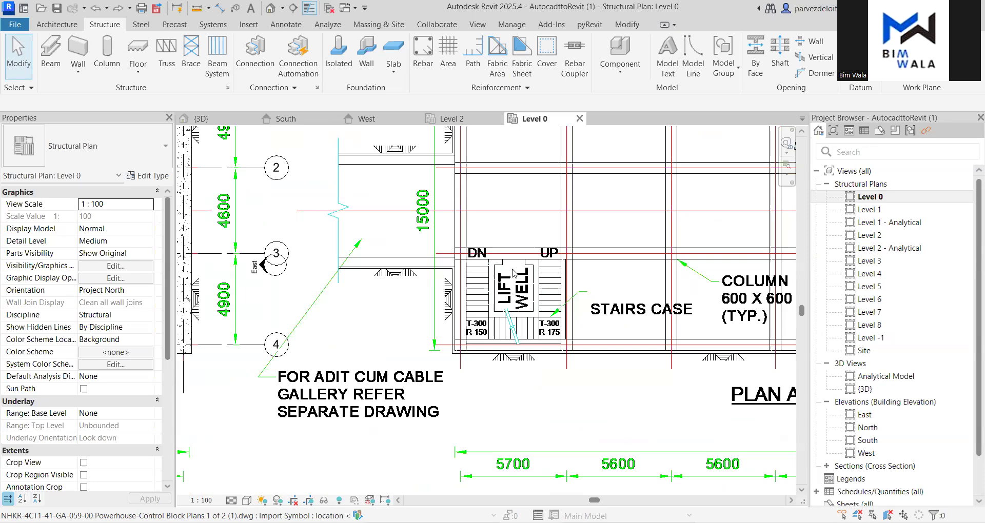
scroll(560, 282, down, 3)
scroll(560, 281, down, 2)
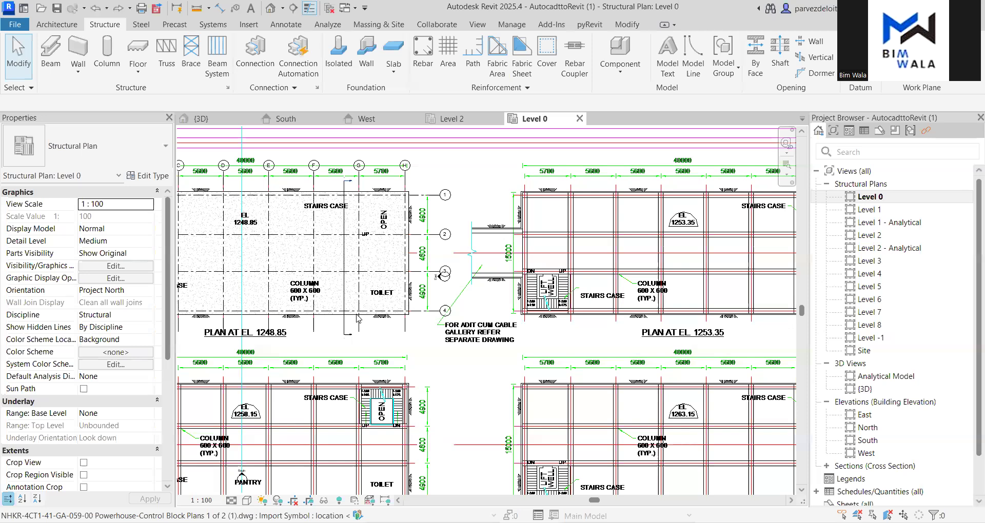
Compare the lift well area at EL. 1248.85 with the sheet's other plans and return to the West elevation's cross section
scroll(345, 278, up, 4)
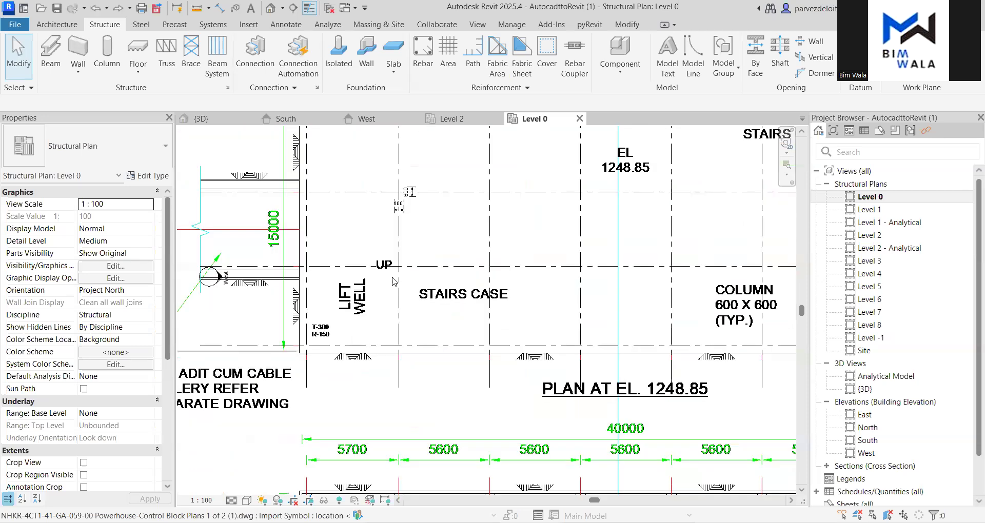
scroll(626, 283, down, 5)
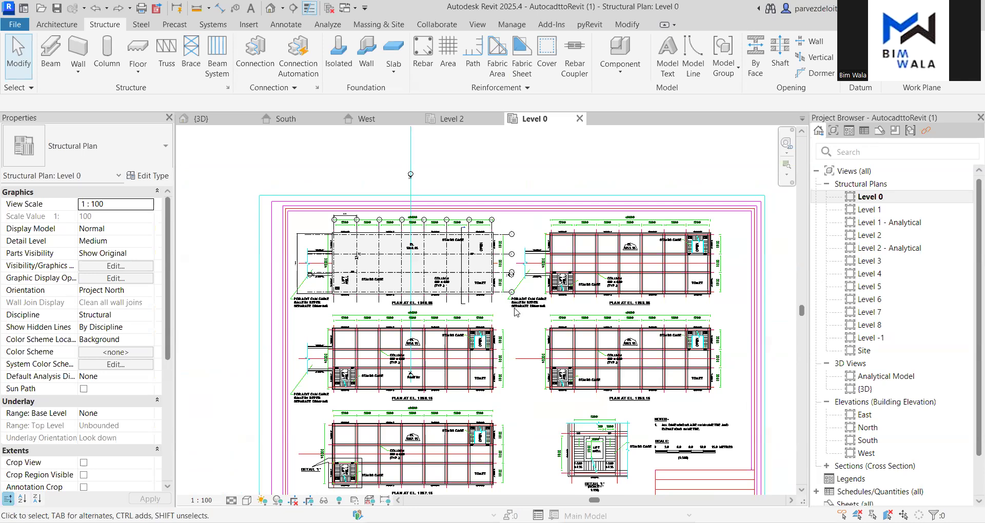
scroll(585, 418, down, 2)
scroll(572, 417, up, 4)
scroll(580, 398, down, 2)
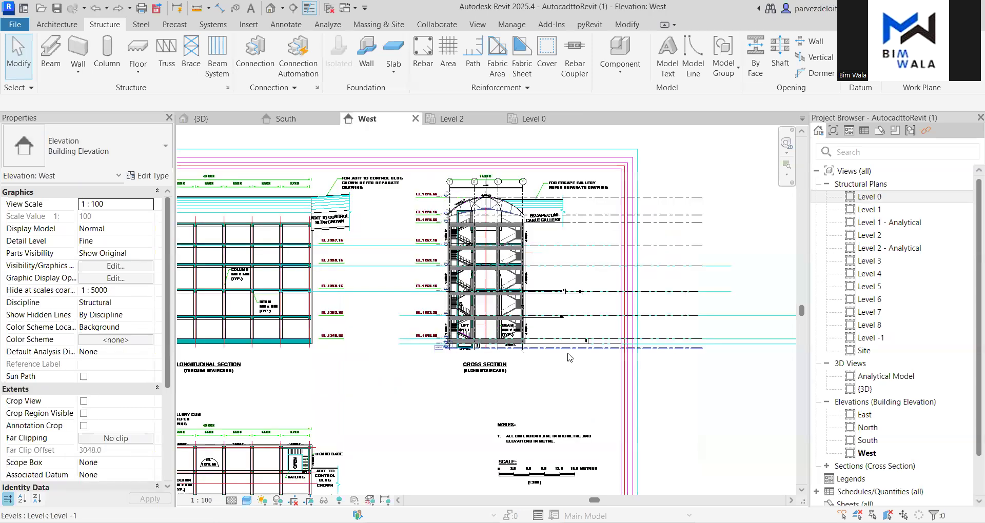
In the West elevation, examine the lift well, its pit and the staircase over the full height of the longitudinal section
scroll(568, 357, down, 2)
scroll(375, 228, up, 5)
scroll(379, 362, down, 4)
scroll(370, 405, up, 4)
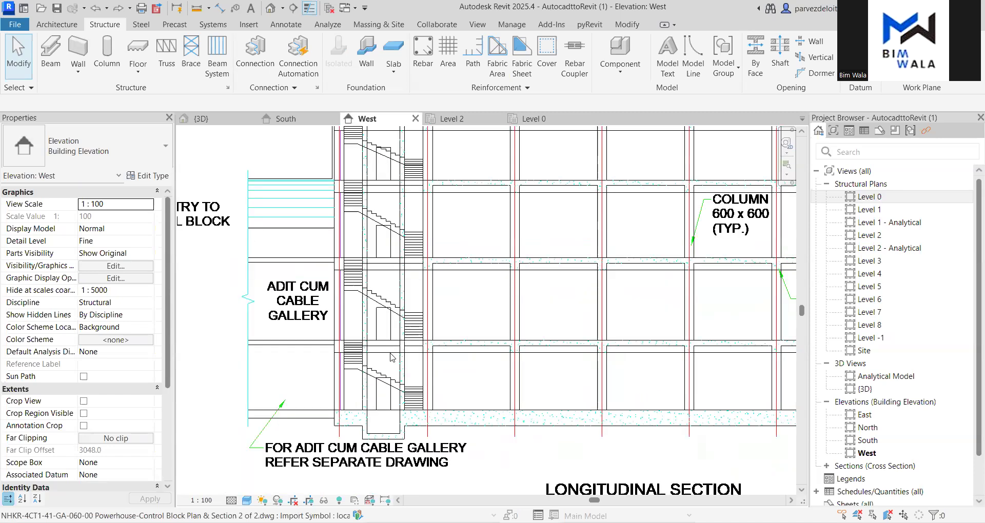
scroll(393, 407, down, 2)
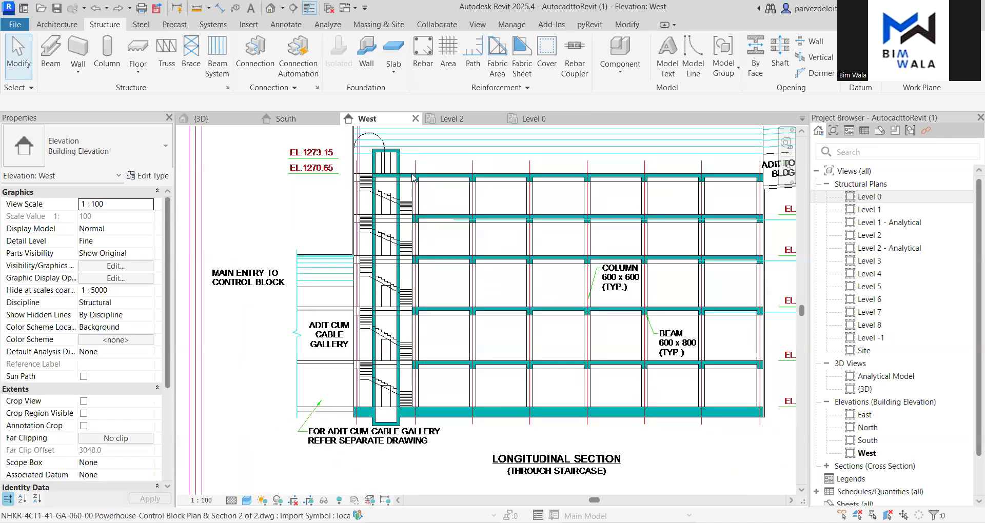
scroll(410, 229, down, 1)
scroll(398, 237, up, 2)
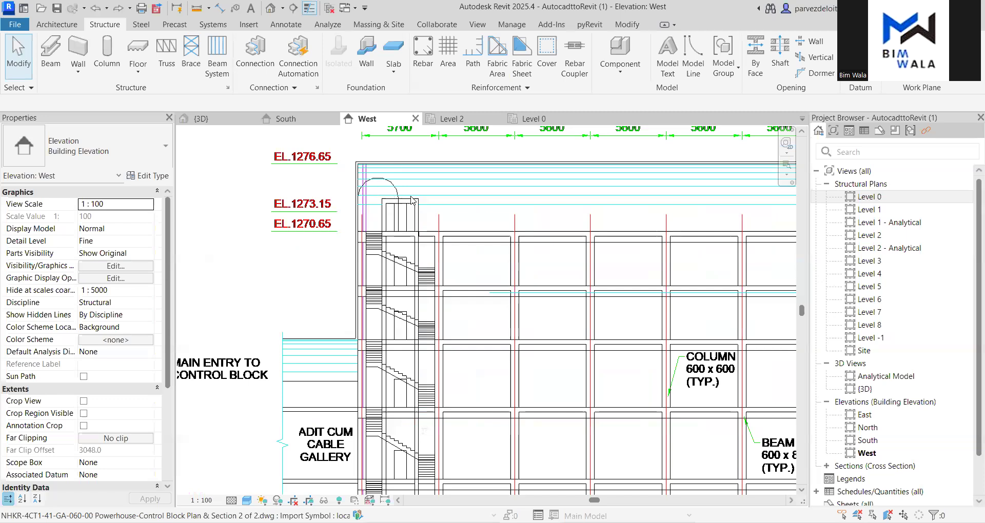
scroll(332, 224, down, 2)
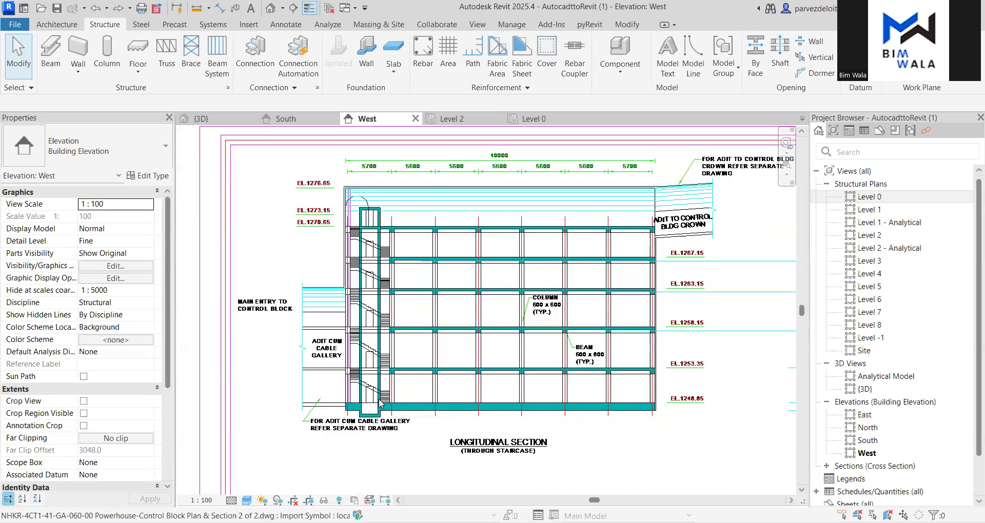
scroll(380, 421, up, 3)
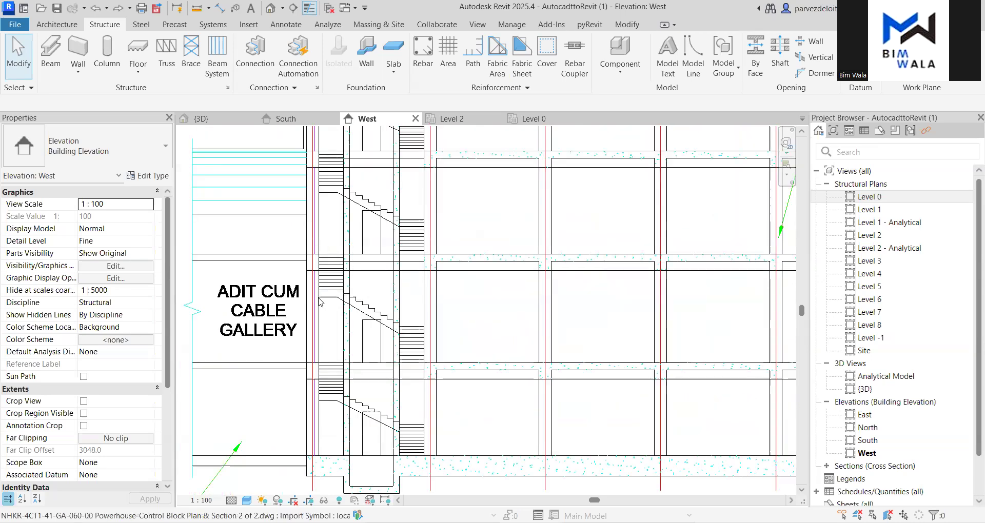
scroll(353, 406, up, 2)
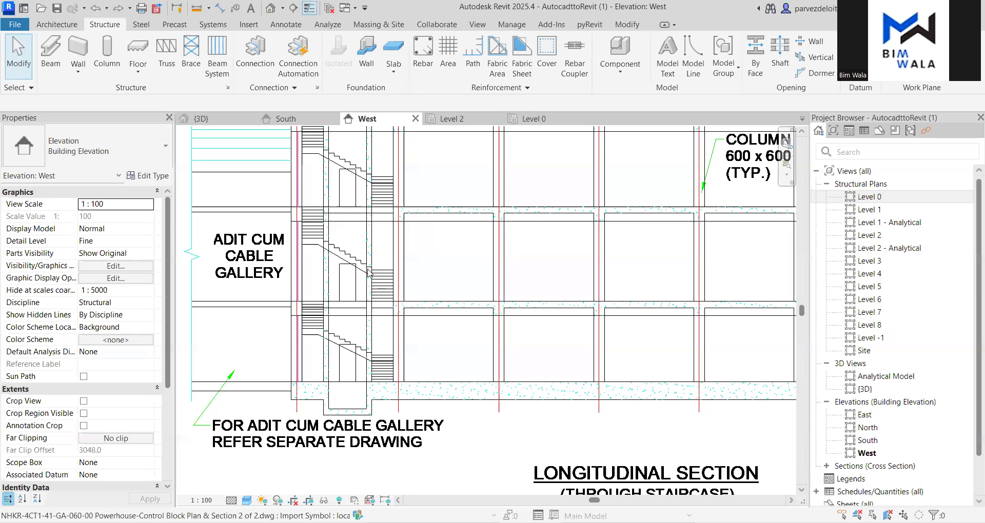
scroll(369, 272, down, 3)
Open the Level 1 structural plan and locate the lift well on the plan at EL. 1248.85
click(543, 119)
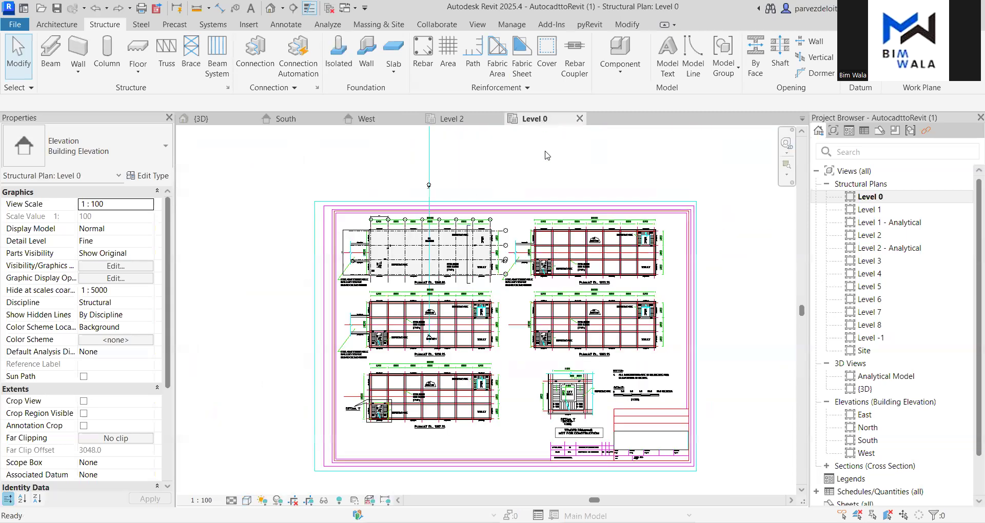
click(896, 213)
double_click(896, 213)
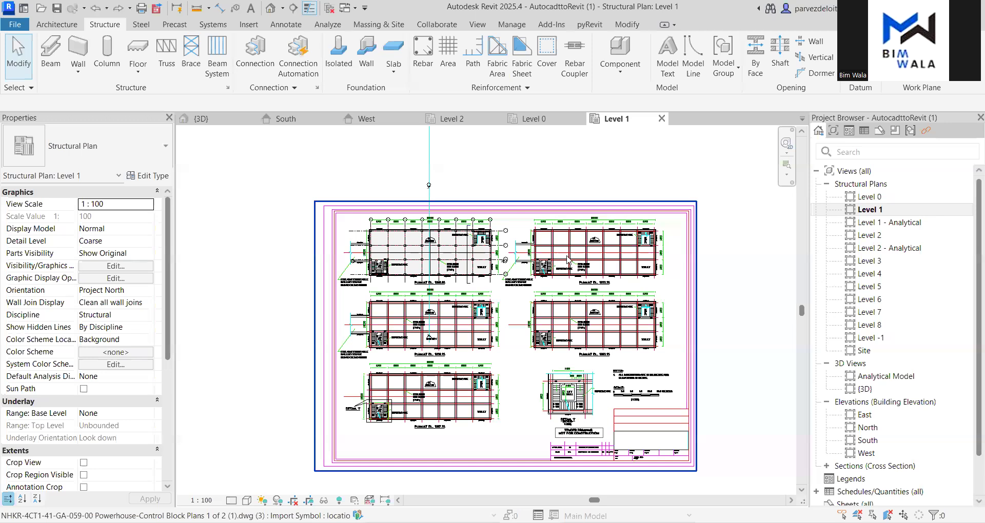
scroll(373, 273, up, 3)
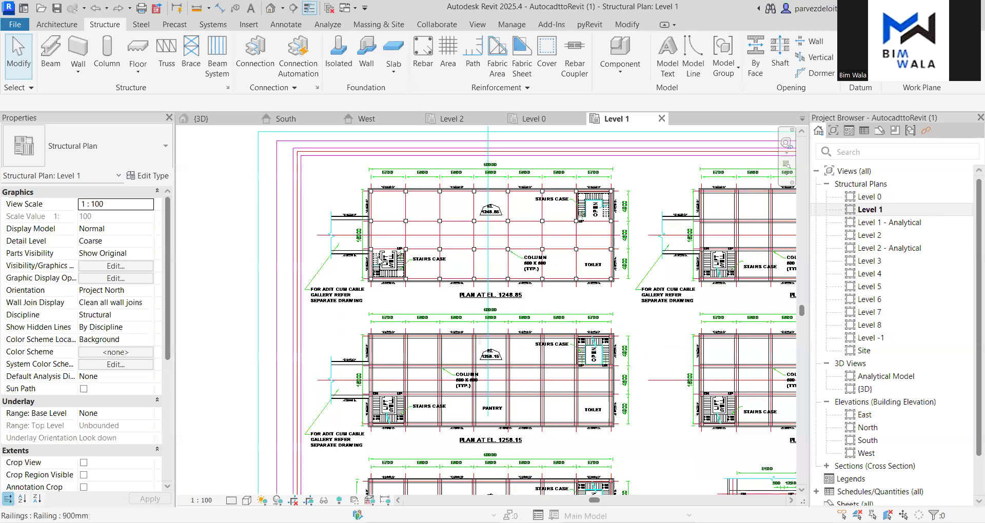
scroll(384, 263, up, 5)
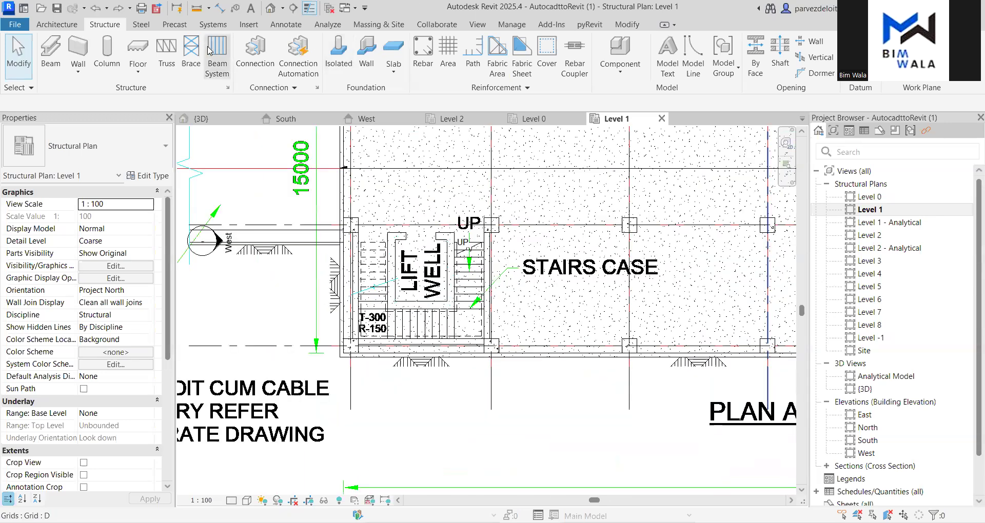
click(111, 26)
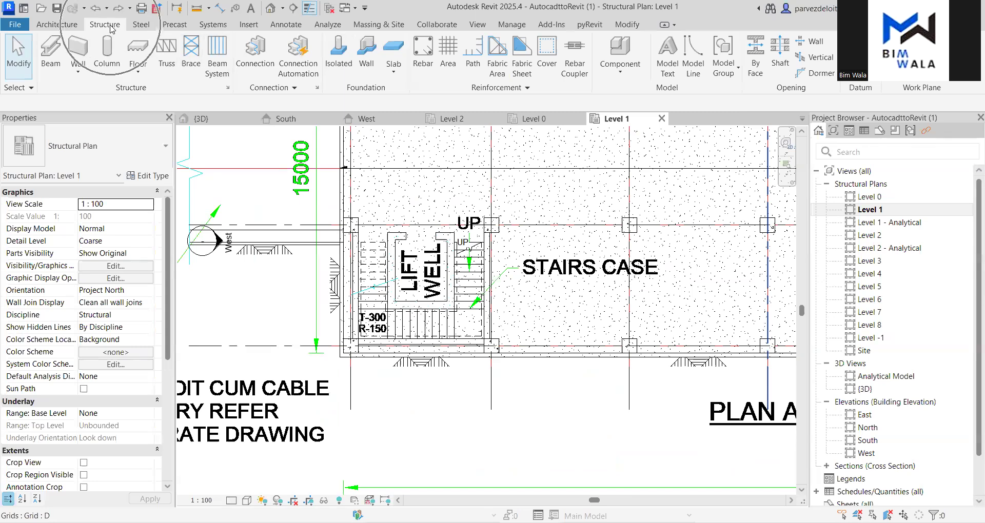
click(85, 74)
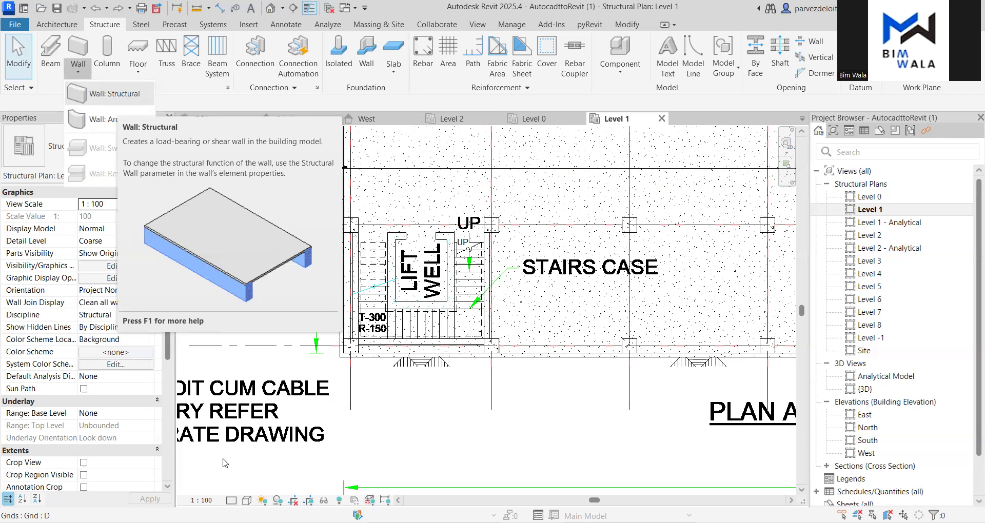
click(125, 104)
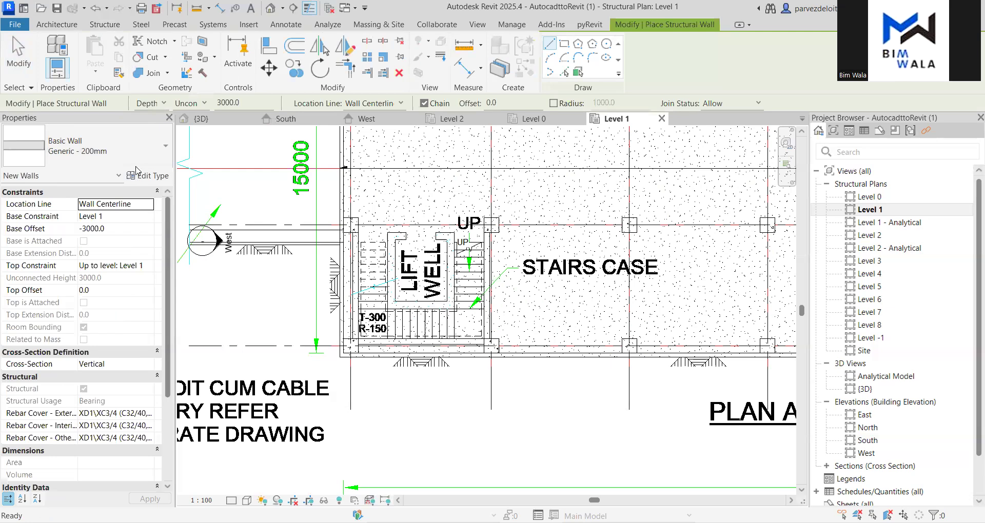
Place an aligned dimension across the thickness of the lift well wall beside the door opening
scroll(400, 240, up, 2)
scroll(395, 240, up, 3)
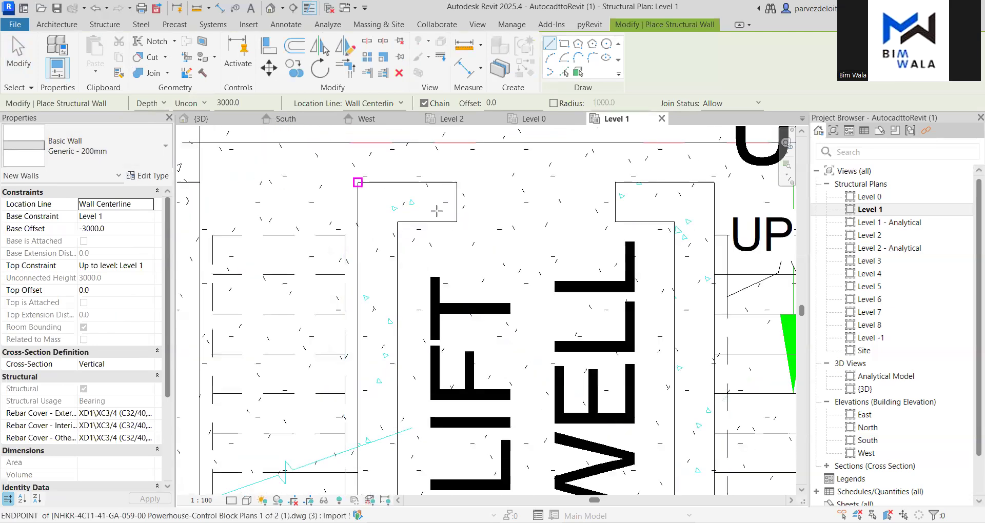
click(467, 75)
click(434, 183)
click(431, 222)
click(449, 215)
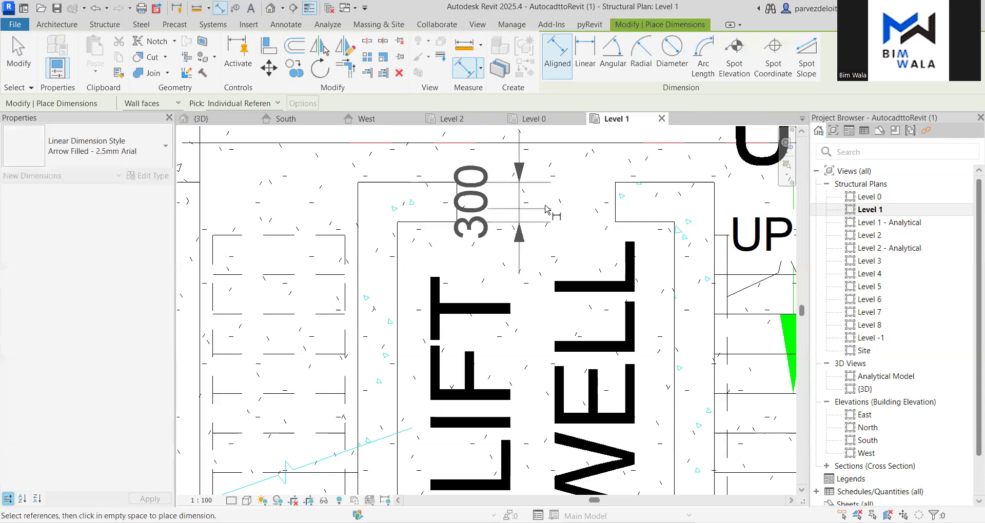
click(546, 211)
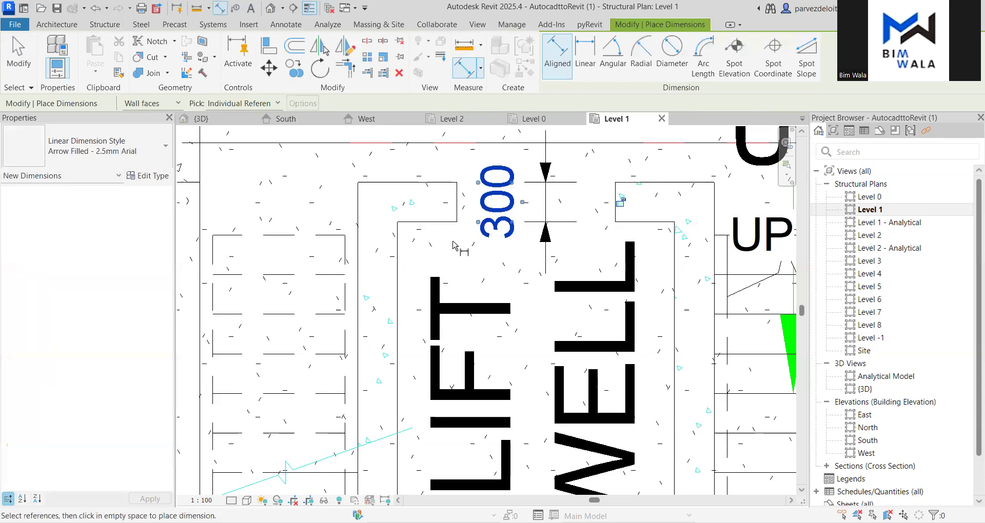
Place an aligned dimension across the thickness of the lift well's left side wall and finish dimensioning
click(359, 297)
click(397, 291)
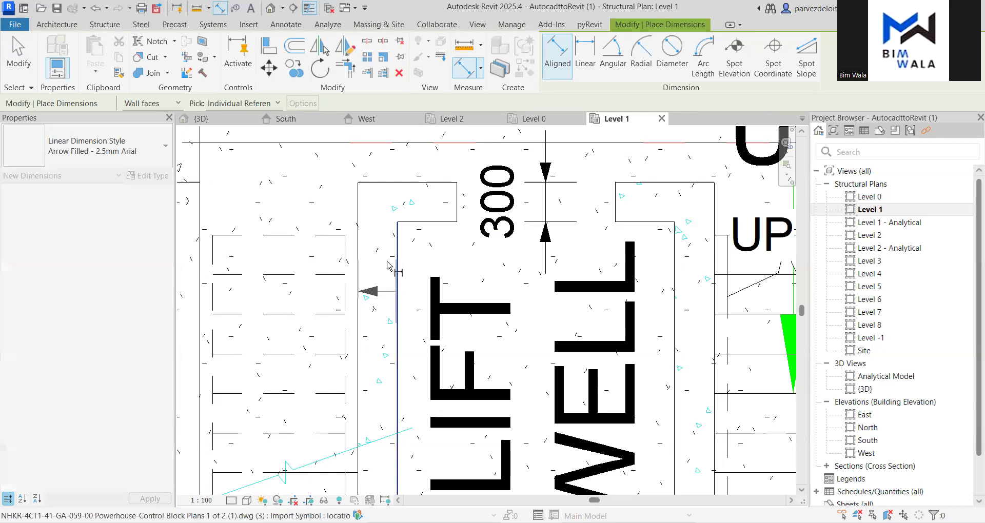
scroll(377, 206, down, 2)
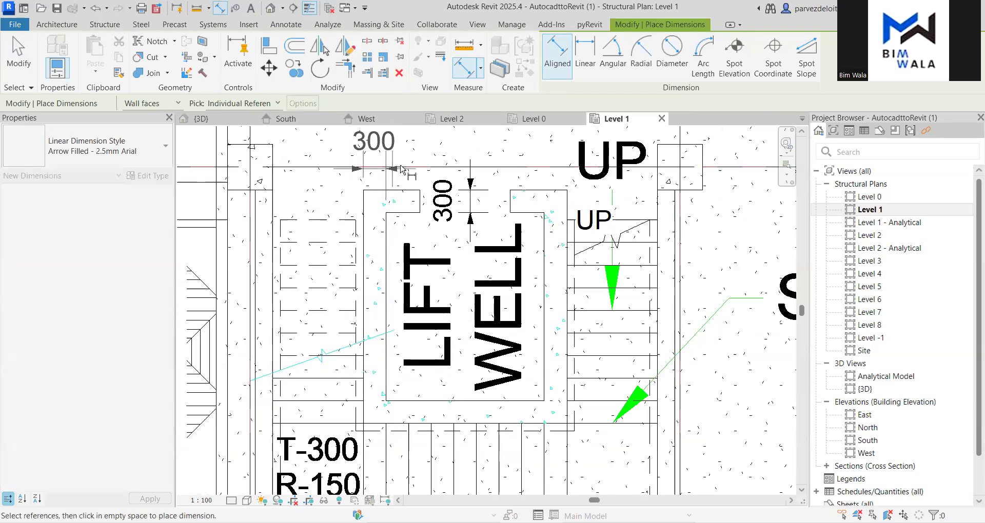
click(403, 167)
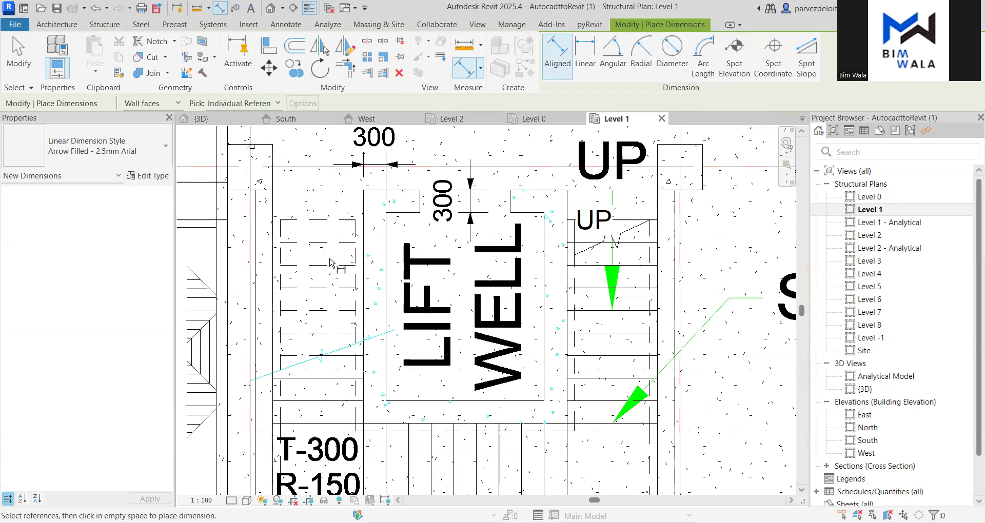
key(Escape)
key(Escape)
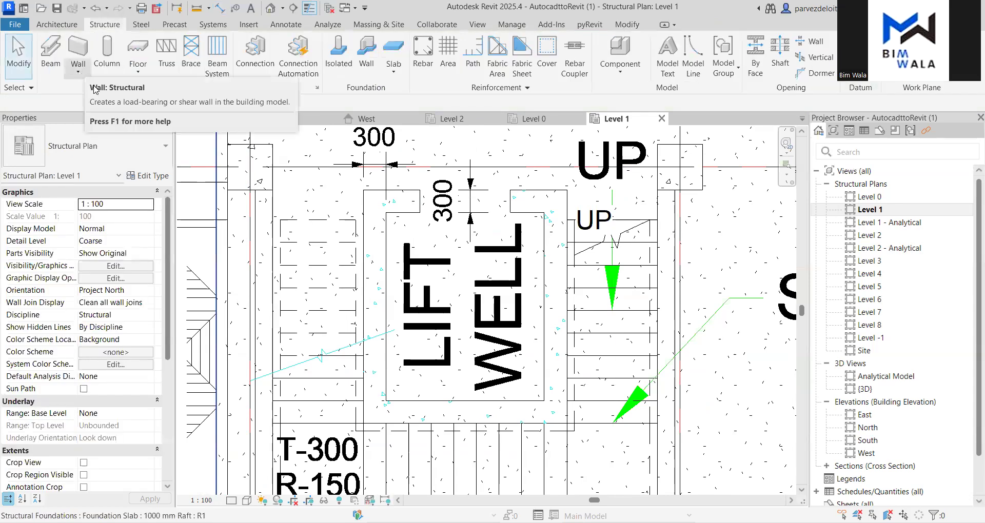
Start a structural wall and choose the Basic Wall type Generic - 300mm
click(79, 71)
click(98, 93)
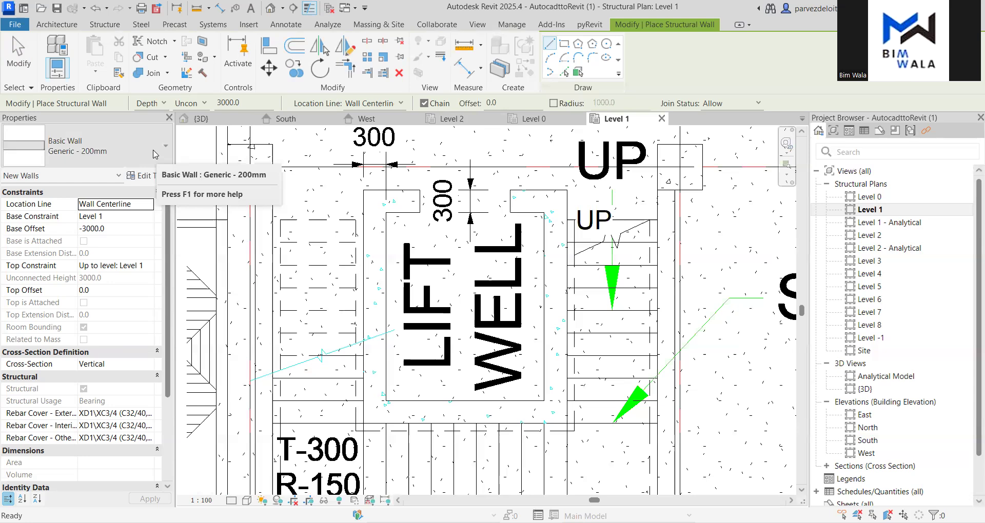
click(155, 154)
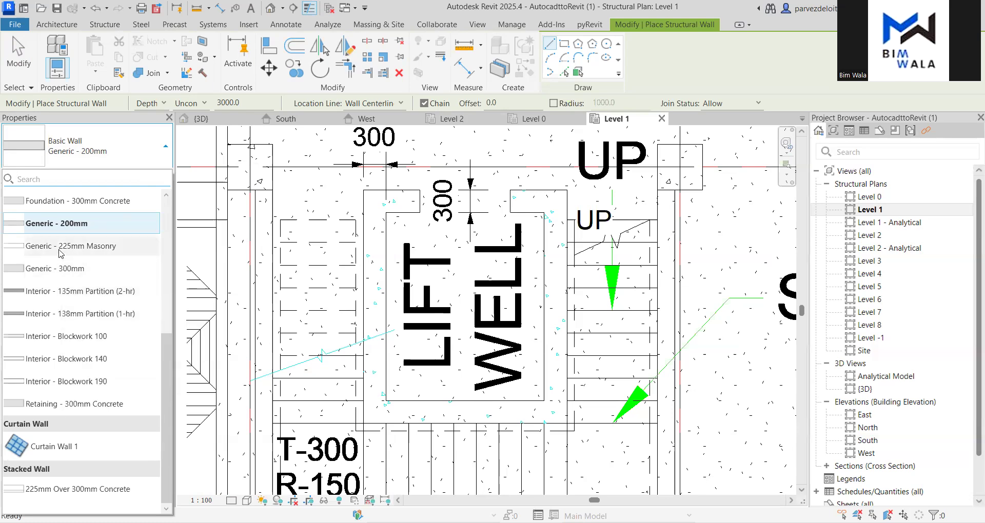
mouse_move(61, 252)
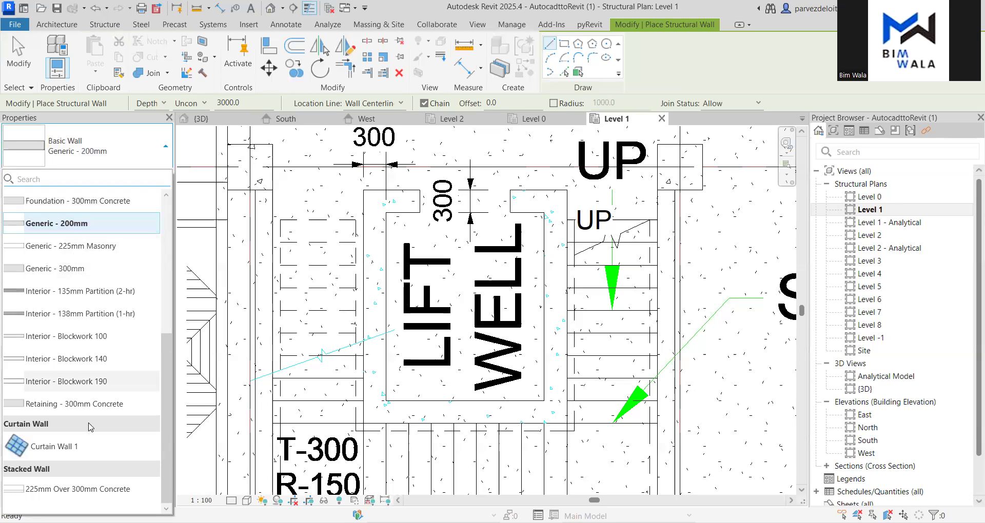
click(84, 404)
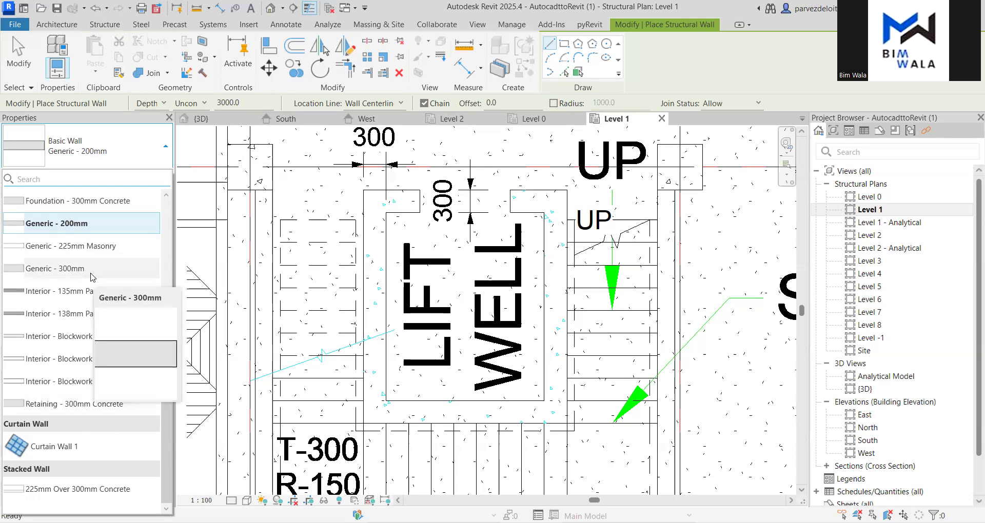
key(Return)
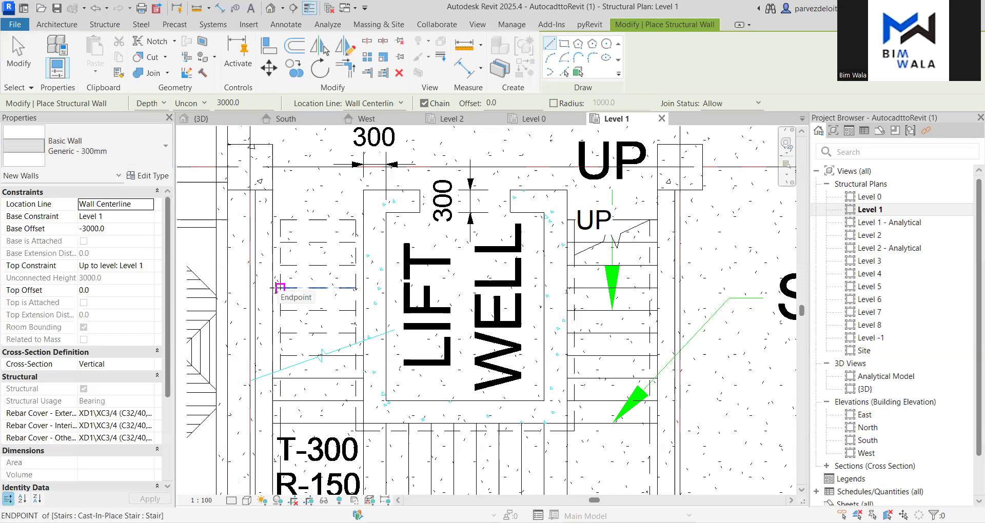
click(280, 288)
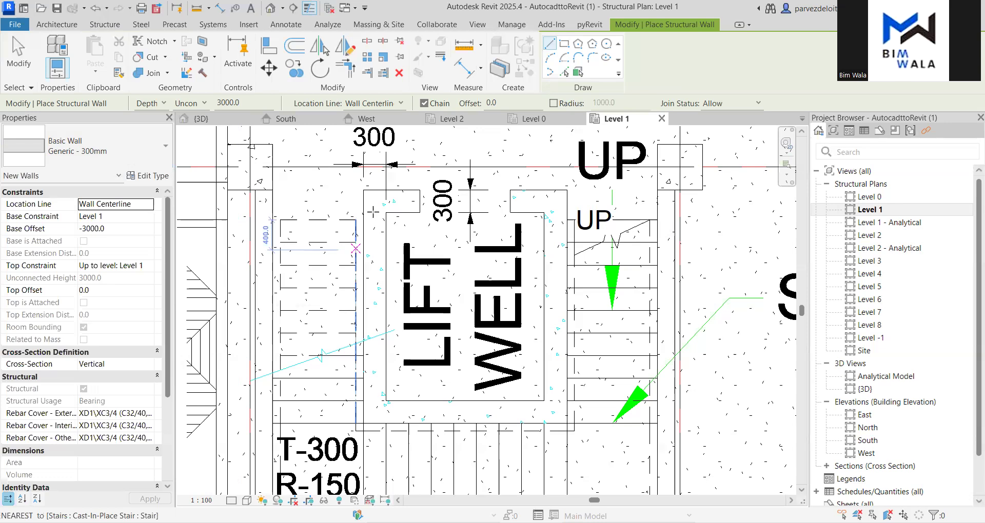
Check the structural layer thickness in the type properties of the Generic - 300mm wall
click(159, 177)
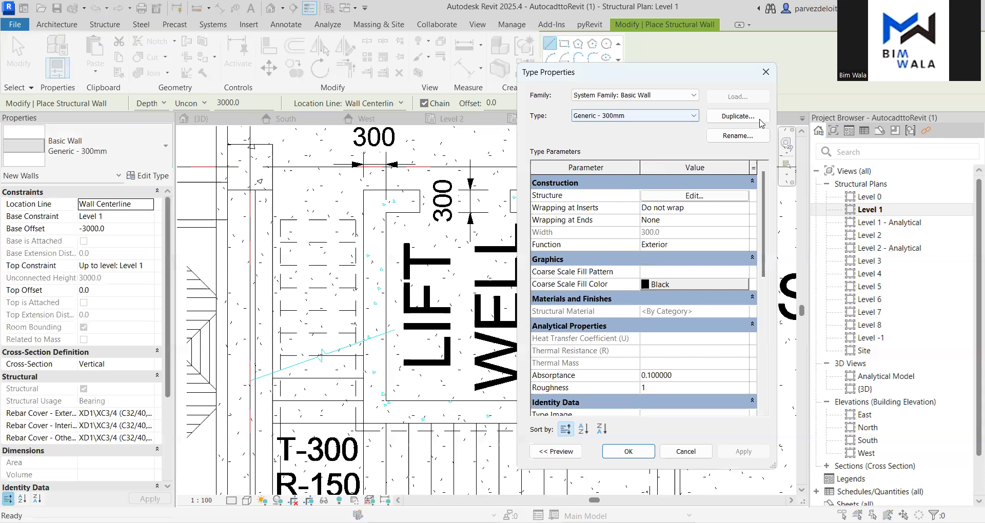
click(760, 117)
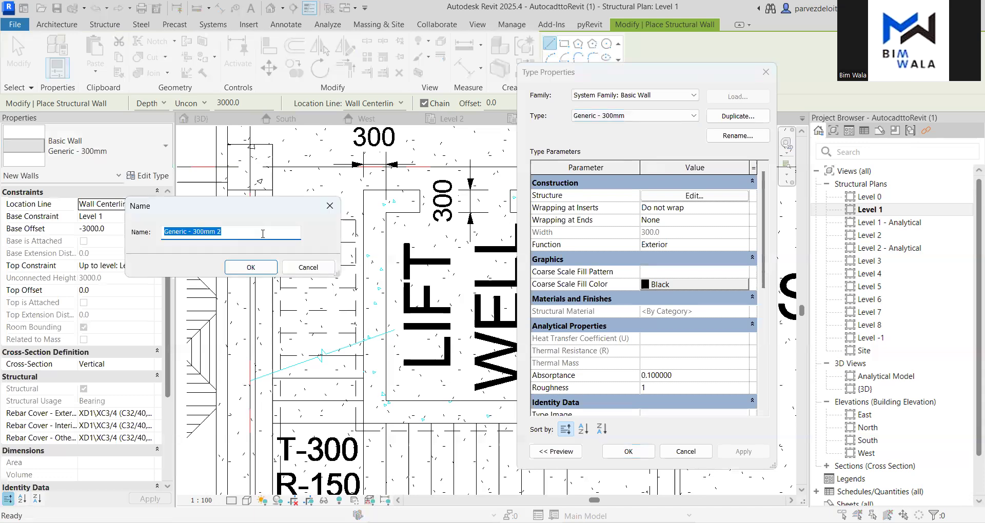
click(308, 264)
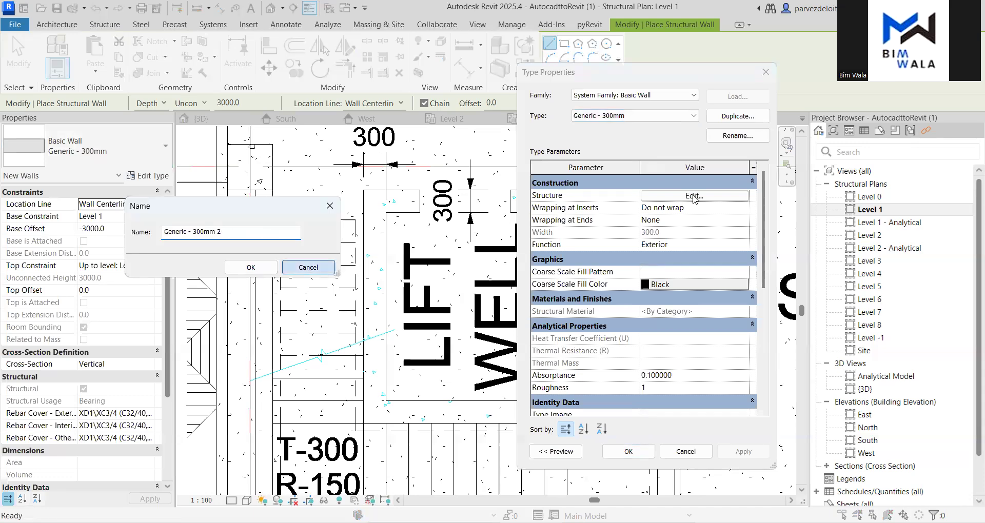
key(Escape)
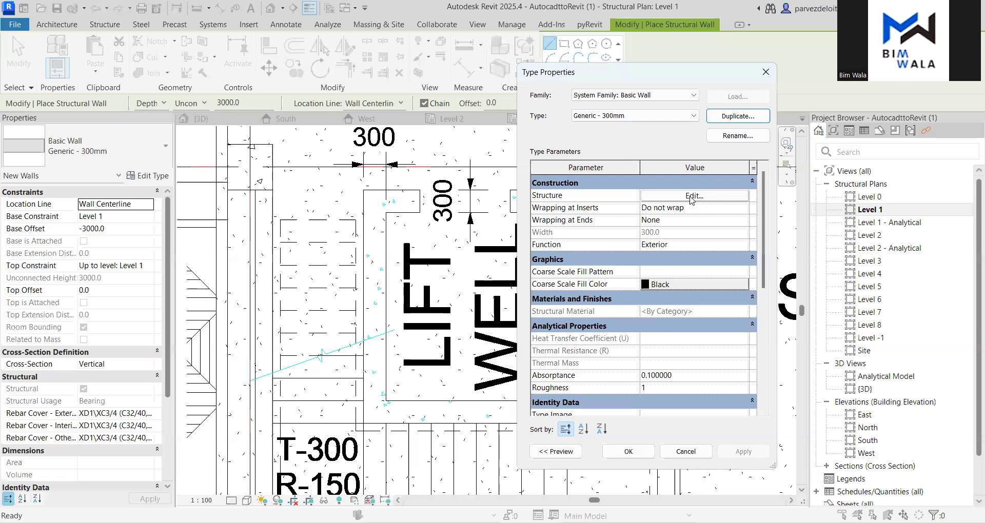
click(689, 196)
click(660, 228)
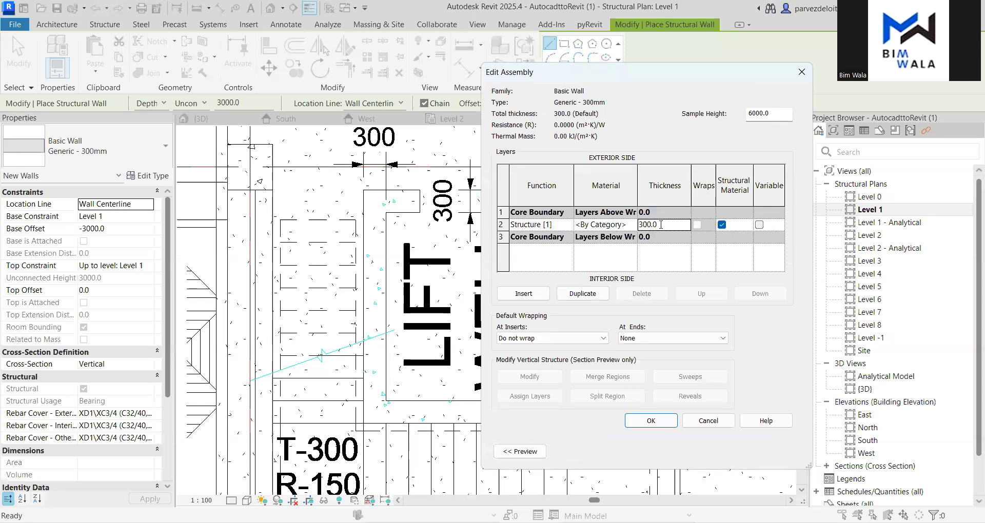
double_click(663, 226)
click(726, 425)
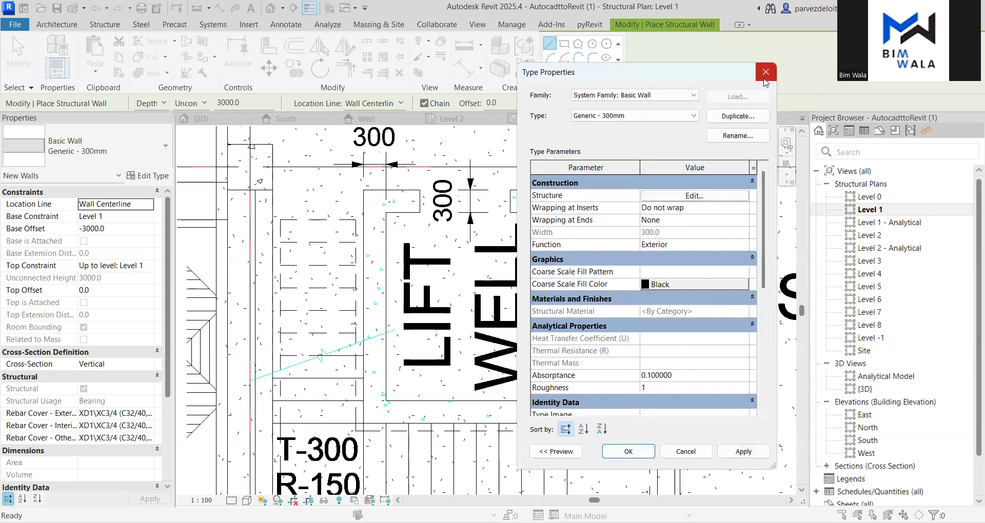
click(765, 76)
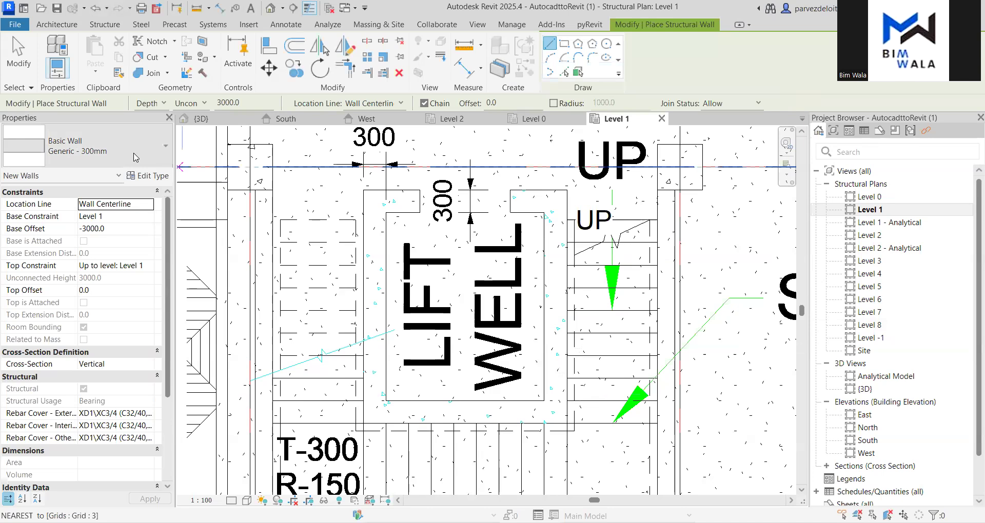
Draw connected Generic - 300mm structural walls along the imported lift well outline, leaving the door opening between the two short return walls open
click(363, 201)
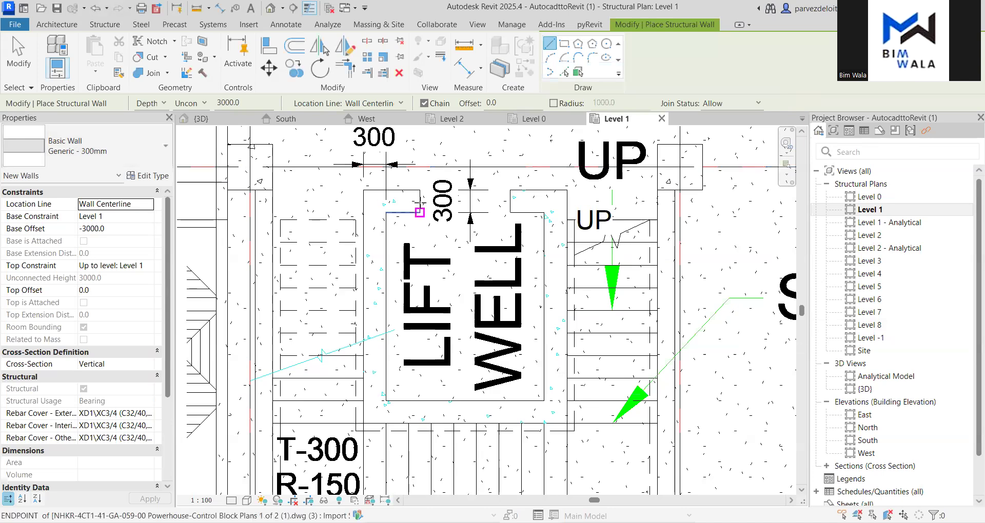
click(419, 201)
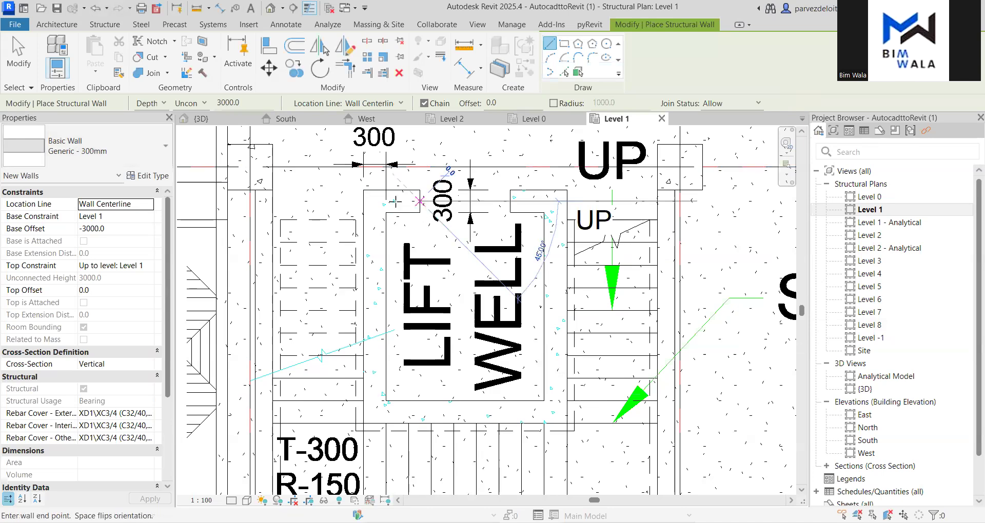
click(382, 201)
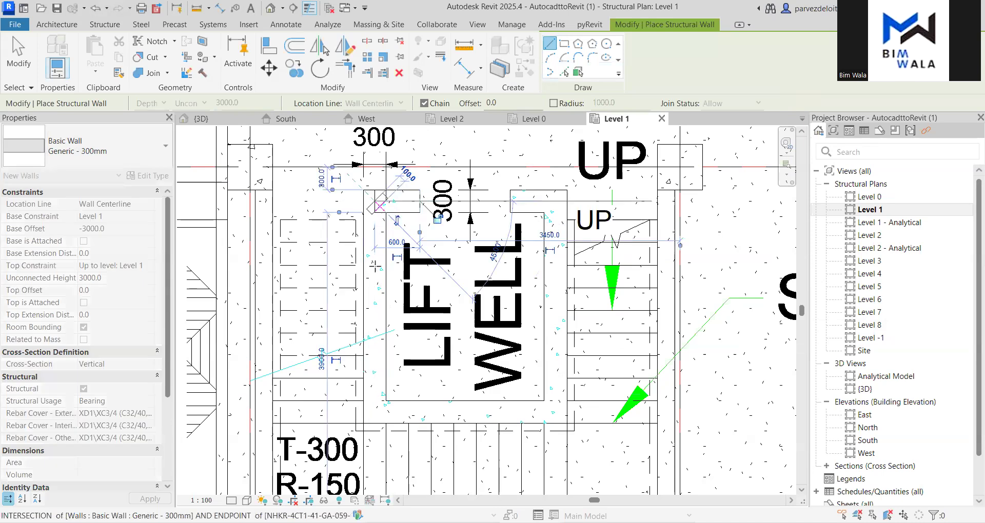
click(374, 410)
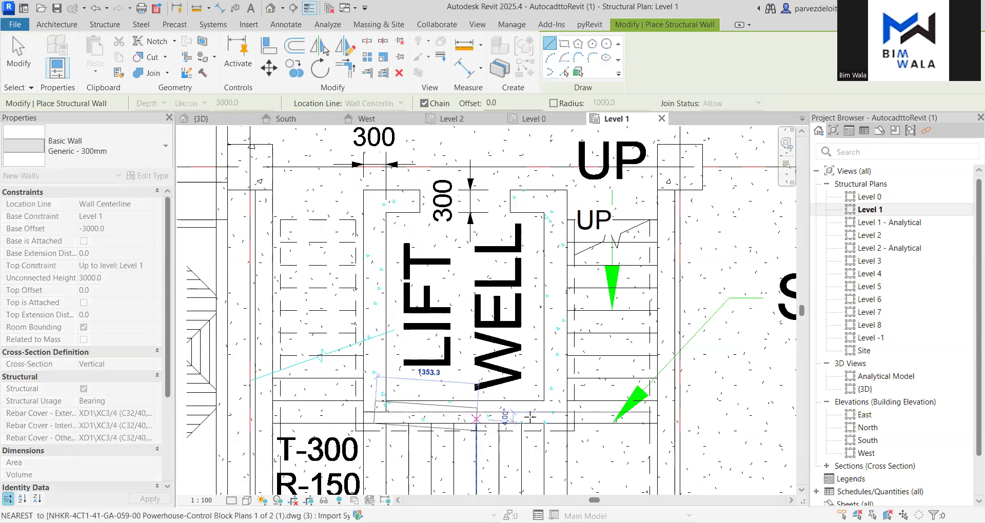
click(555, 413)
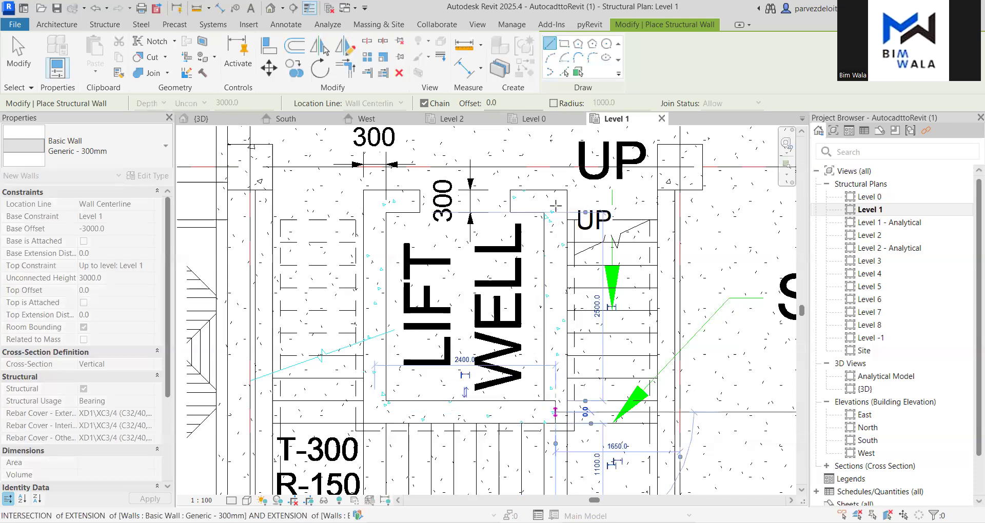
click(522, 199)
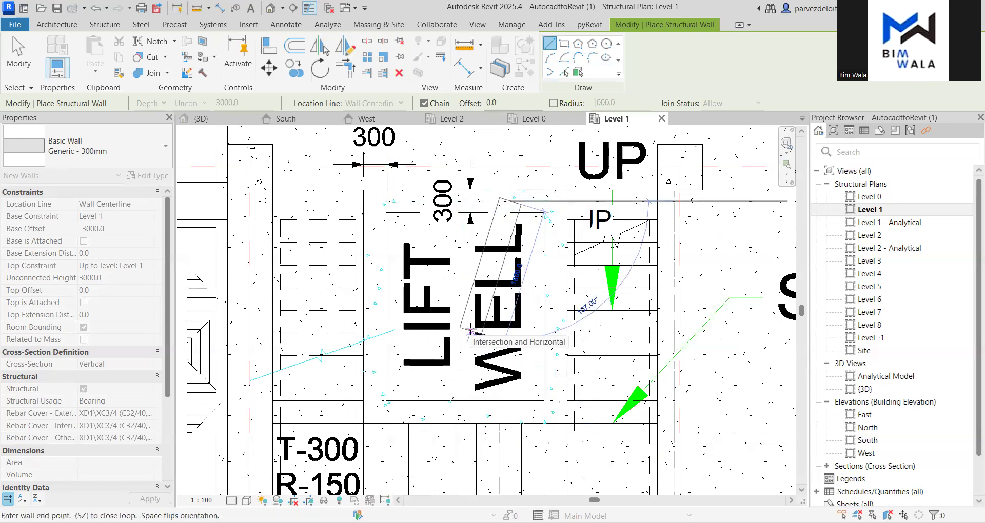
key(Escape)
key(Escape)
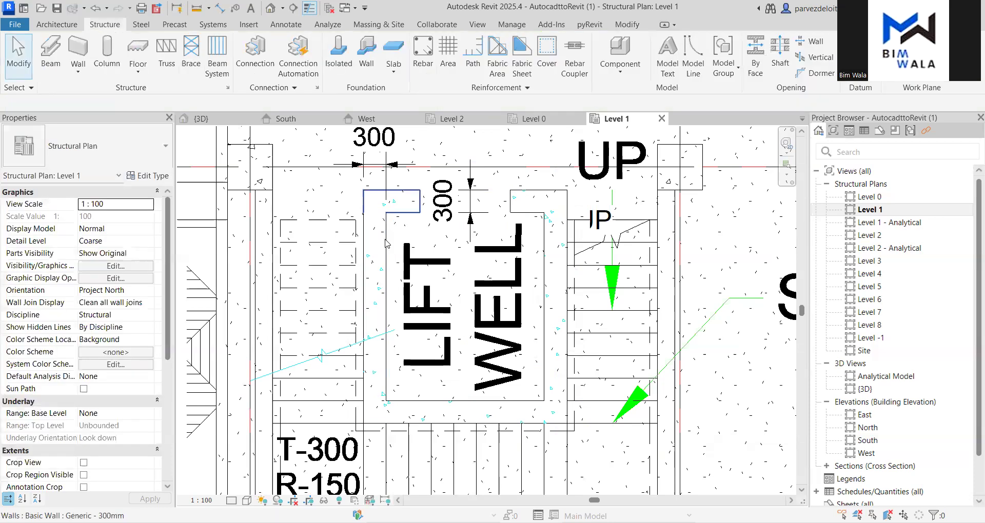
Select the lift well's left side wall in the Level 1 plan and review its position within the whole floor plan
scroll(386, 243, down, 1)
click(399, 290)
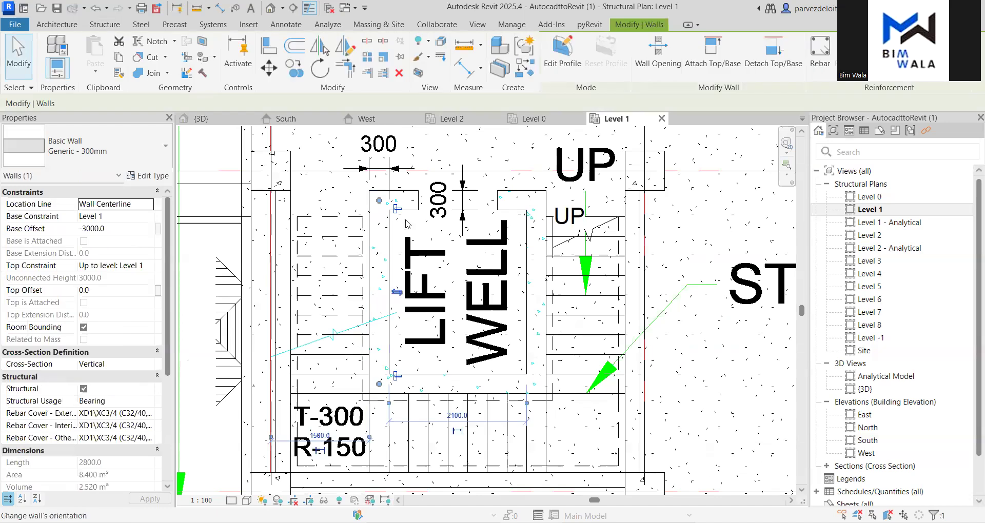
scroll(408, 224, down, 3)
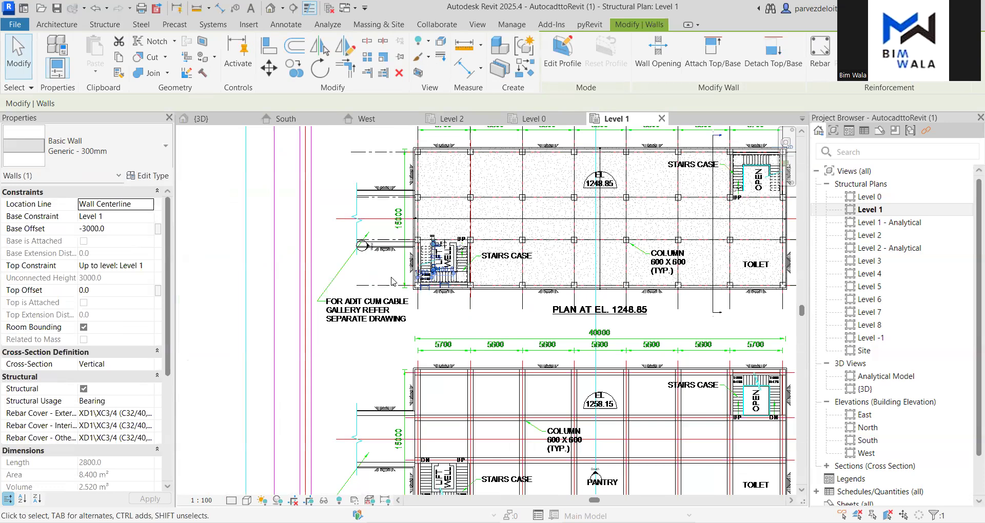
scroll(418, 280, down, 1)
scroll(442, 280, down, 2)
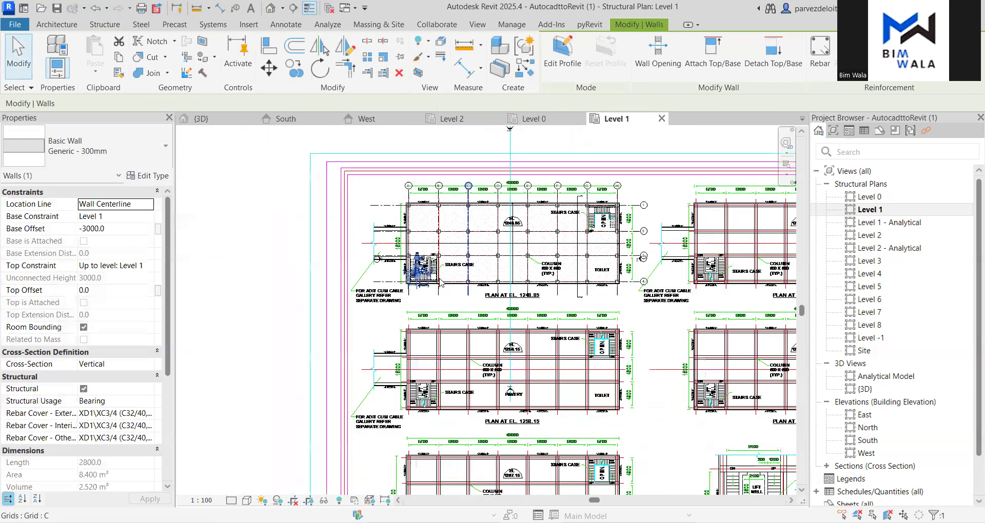
scroll(429, 270, up, 5)
scroll(710, 362, down, 2)
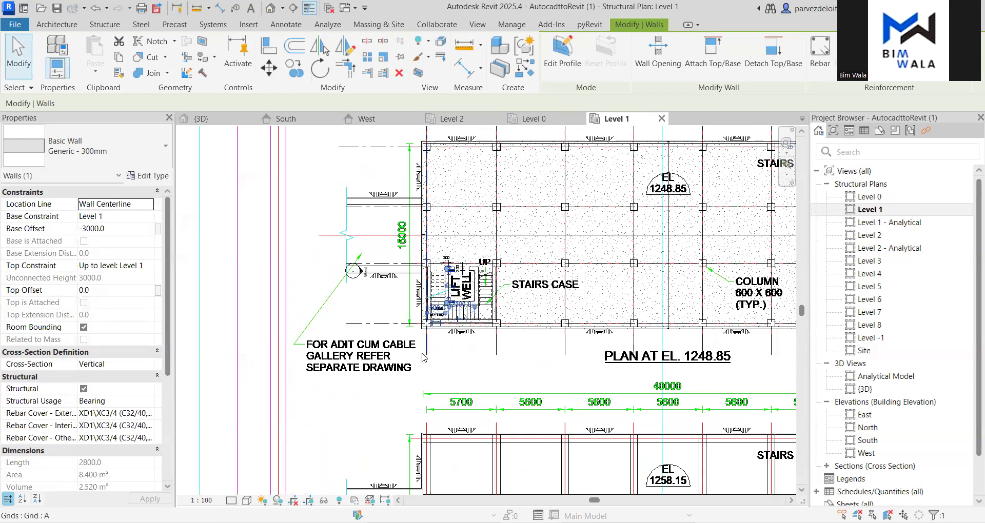
key(Escape)
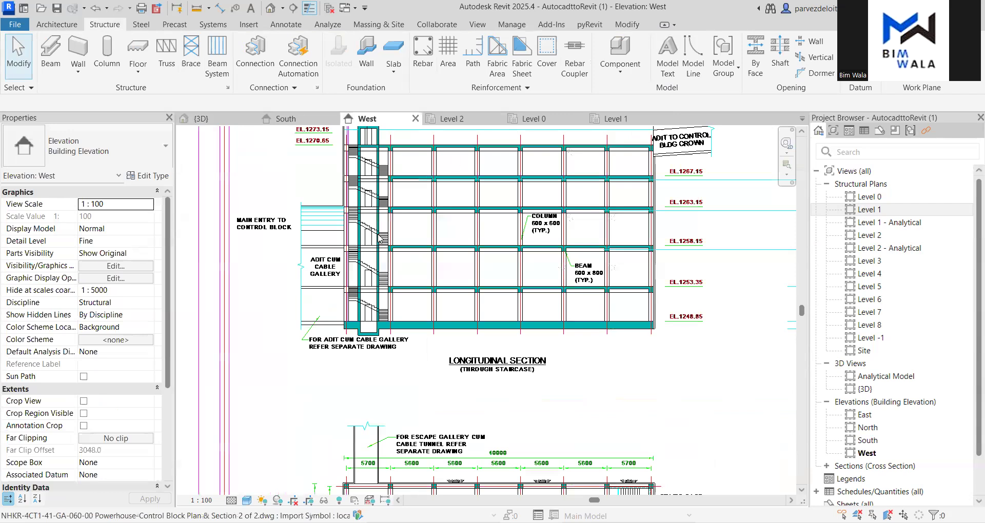
Select the new lift well wall in the West elevation and examine its location and height against the imported cross section
scroll(362, 232, down, 1)
scroll(548, 247, down, 1)
scroll(531, 259, up, 4)
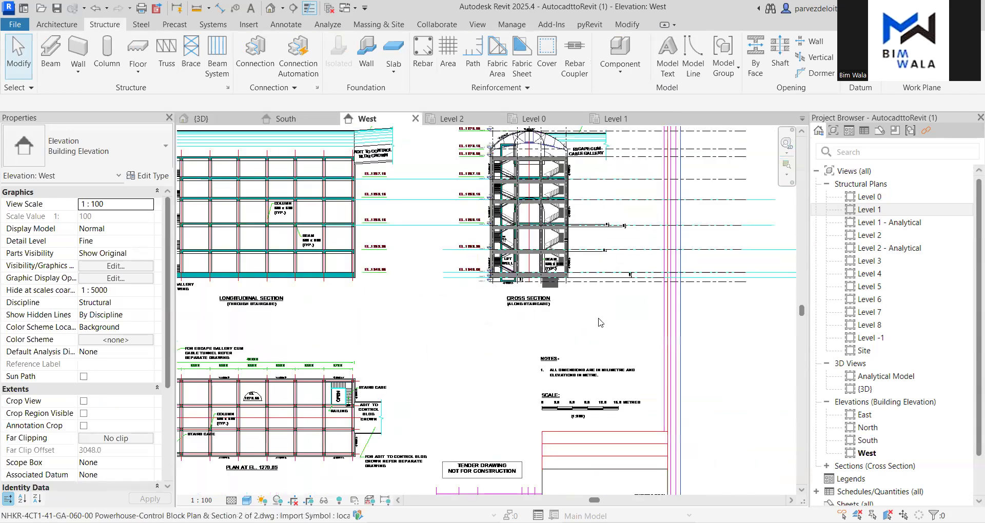
scroll(613, 333, up, 2)
scroll(614, 334, up, 1)
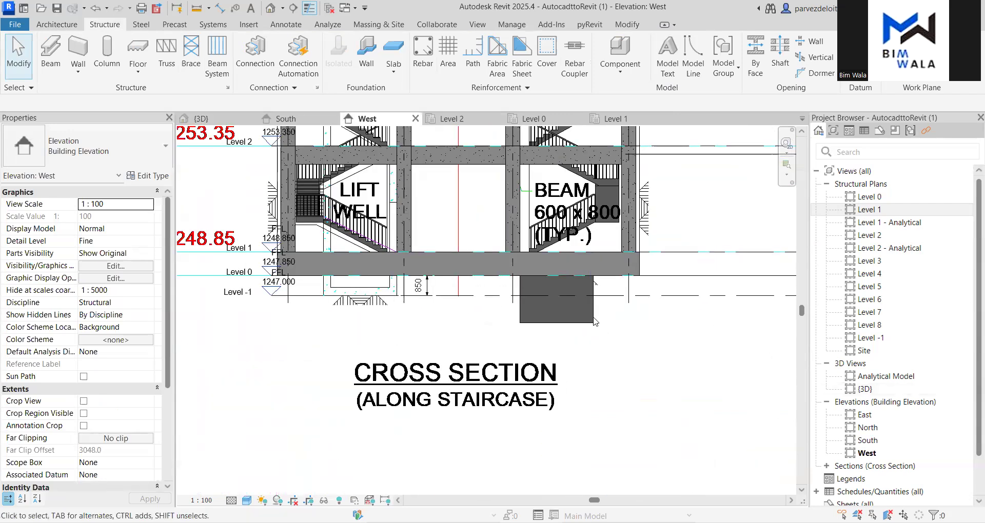
click(590, 317)
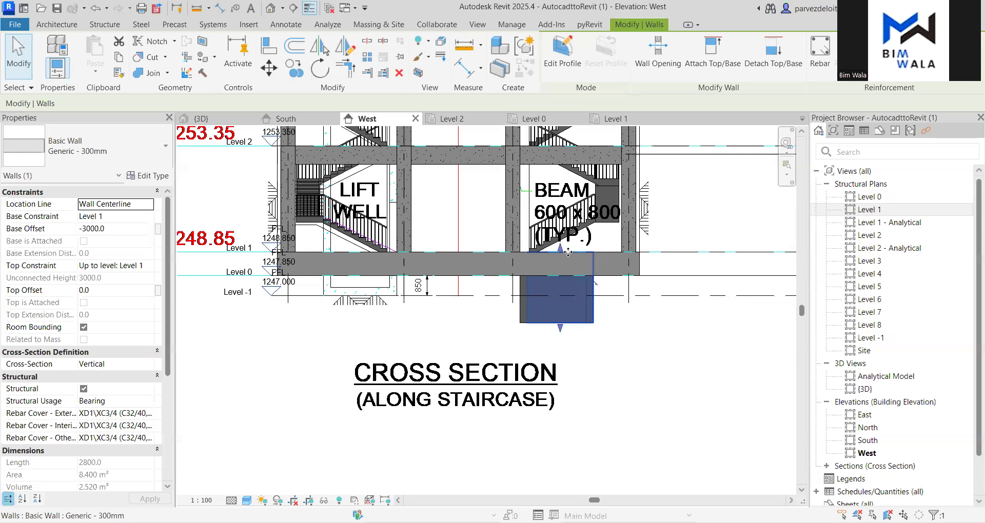
scroll(618, 316, down, 2)
scroll(658, 362, down, 2)
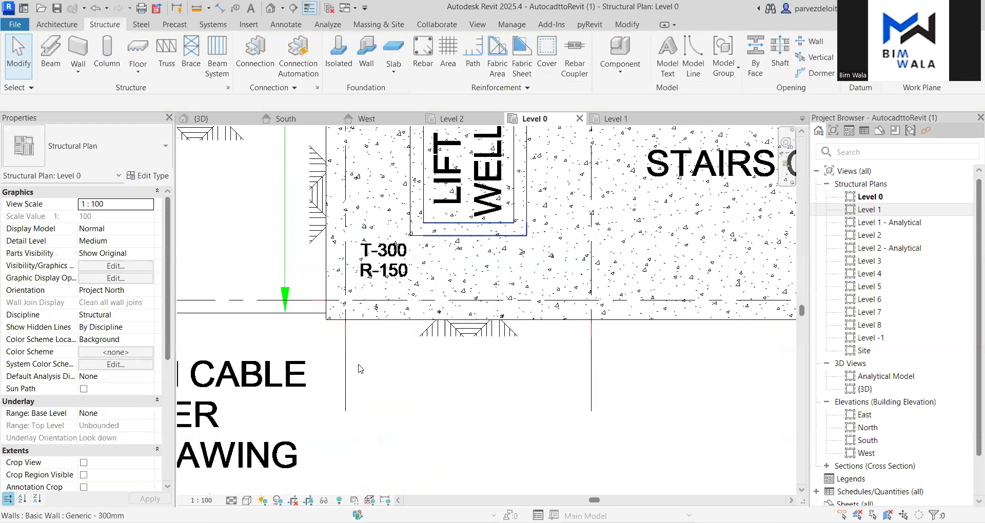
Compare the lift well's position in the Level 0 plan with the cross section in the West elevation
scroll(360, 368, down, 5)
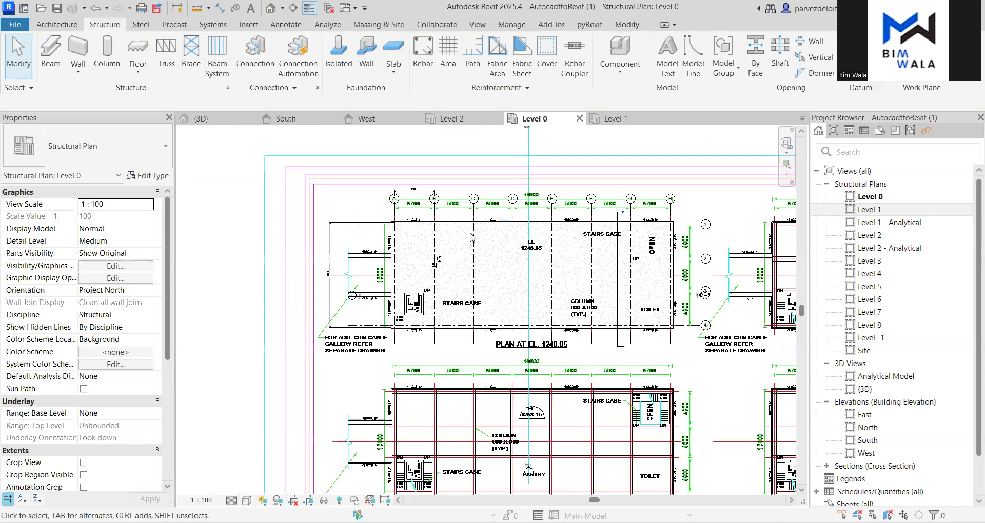
click(474, 195)
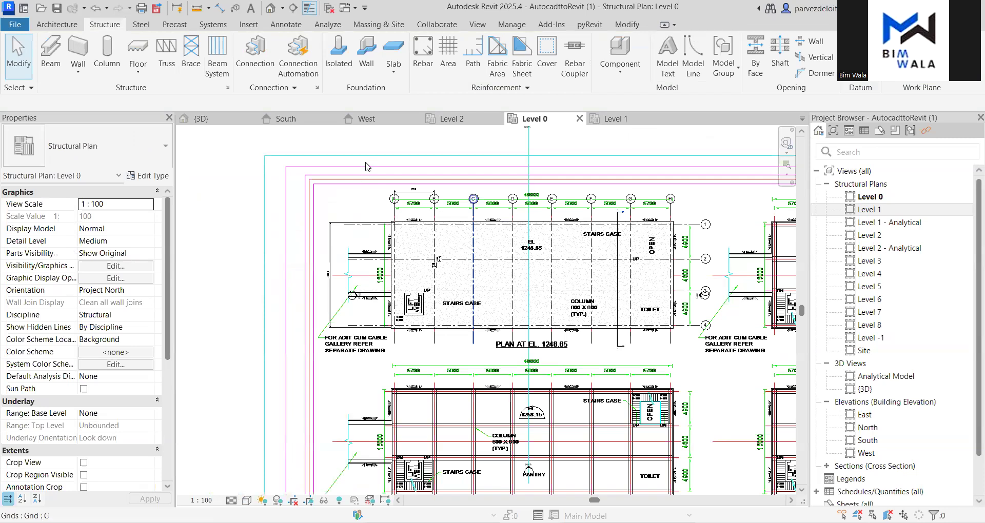
key(Escape)
scroll(448, 212, up, 3)
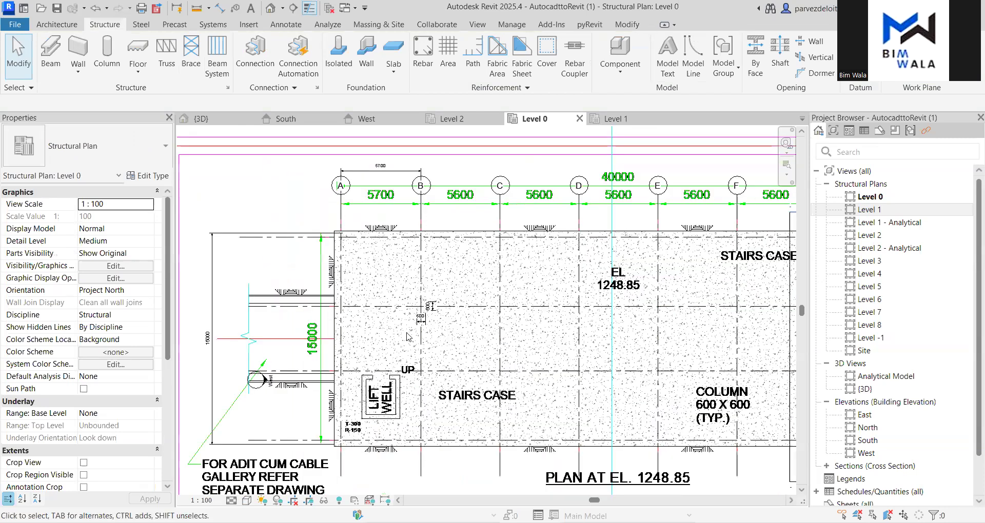
scroll(409, 337, down, 3)
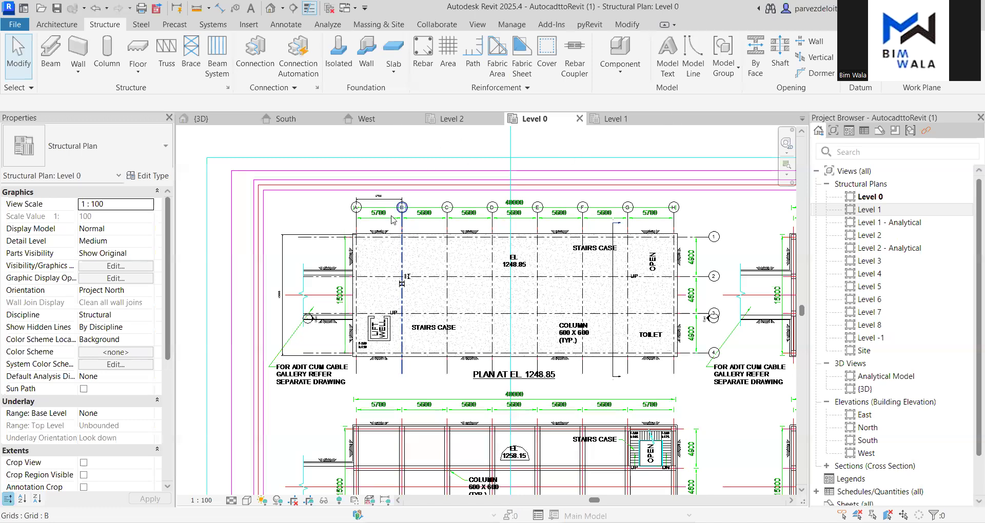
click(386, 118)
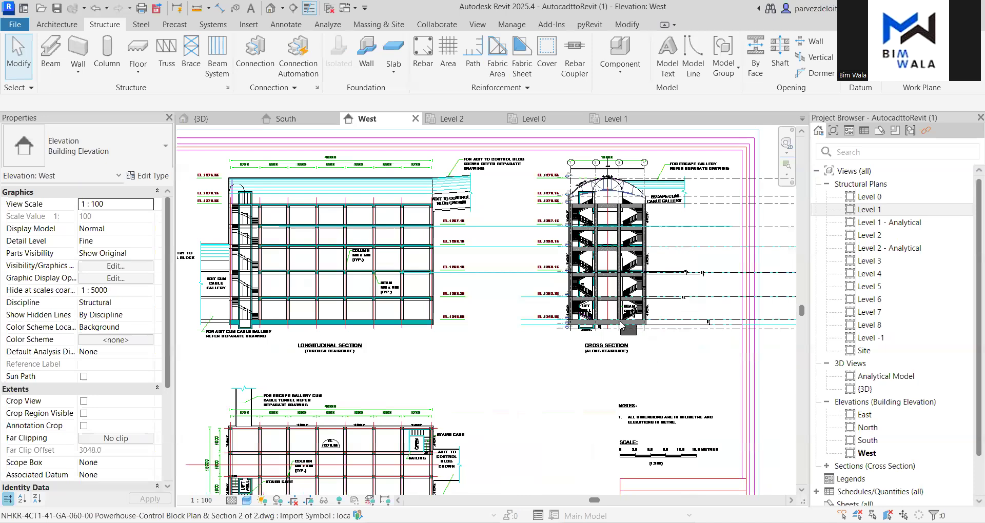
scroll(425, 328, up, 4)
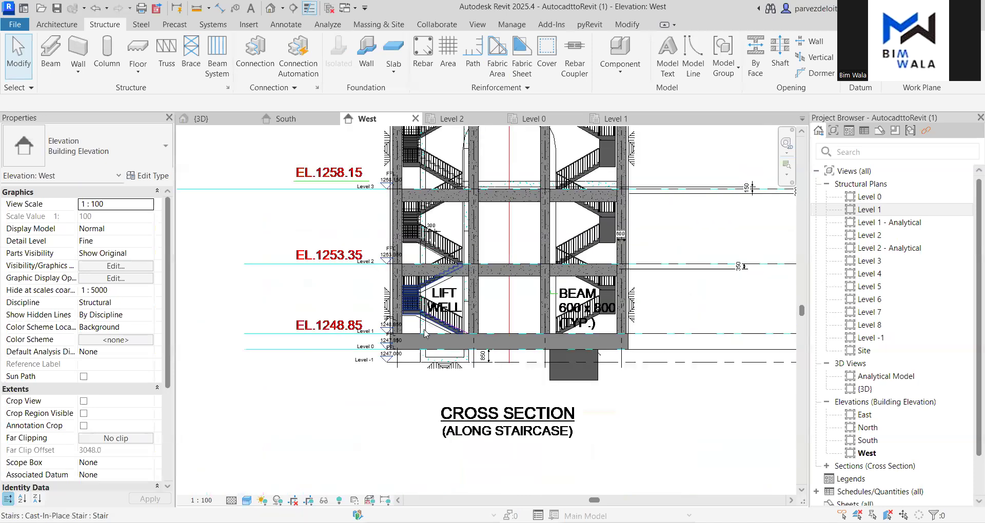
scroll(415, 322, up, 1)
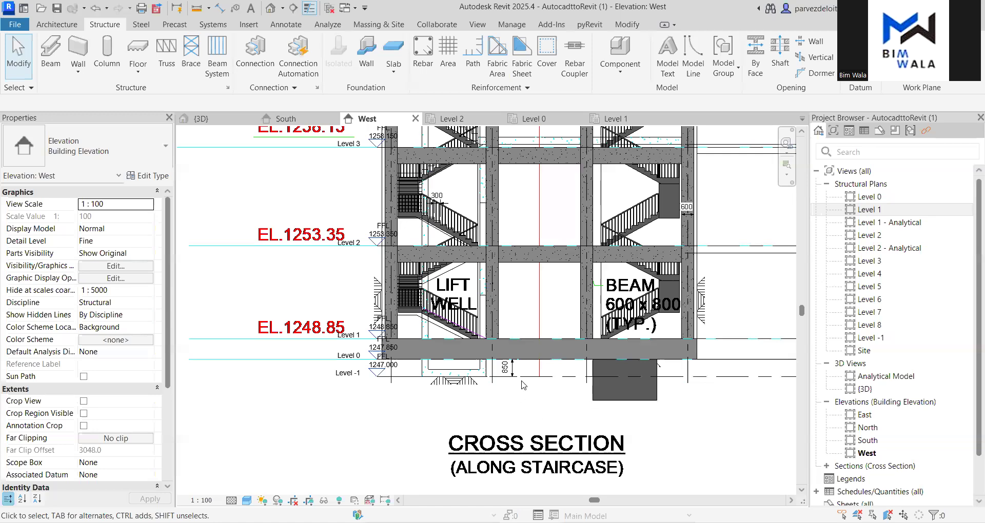
Examine the lift well in the West elevation's cross section from the crown down to Level -1
key(z)
key(f)
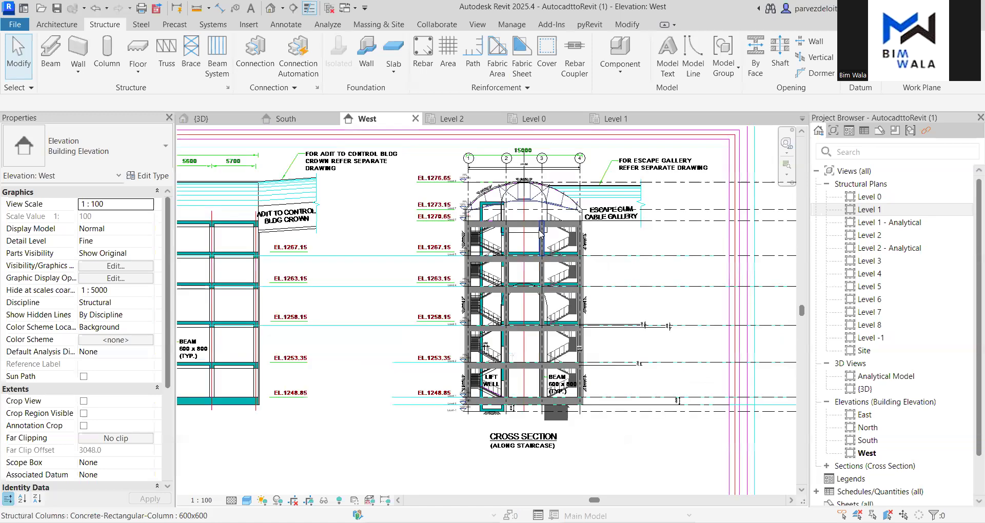
scroll(542, 237, up, 1)
click(684, 202)
key(Escape)
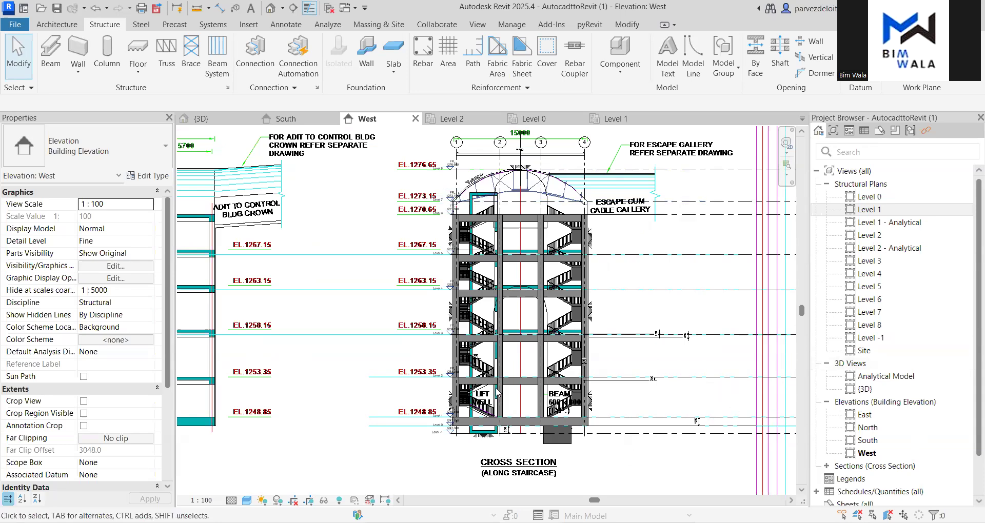
scroll(536, 418, up, 3)
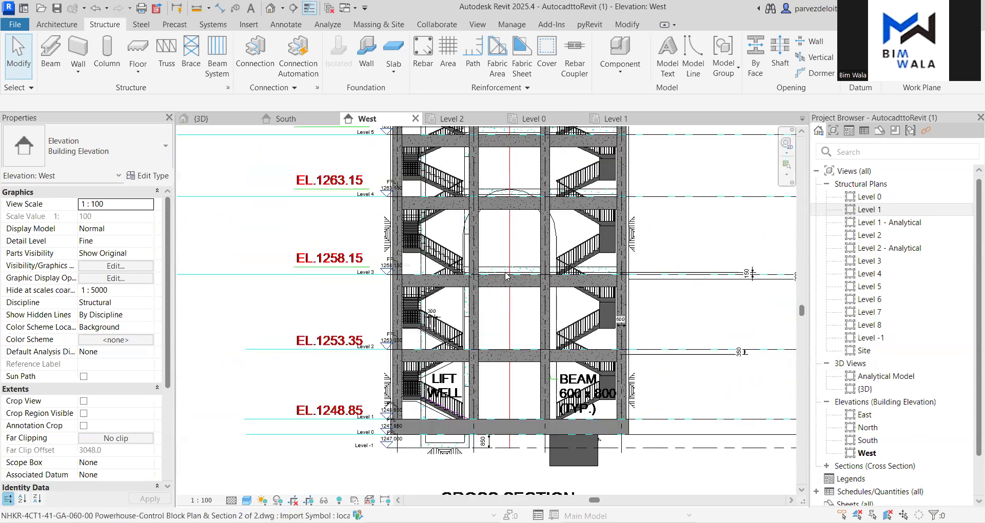
scroll(600, 359, down, 2)
scroll(590, 401, up, 3)
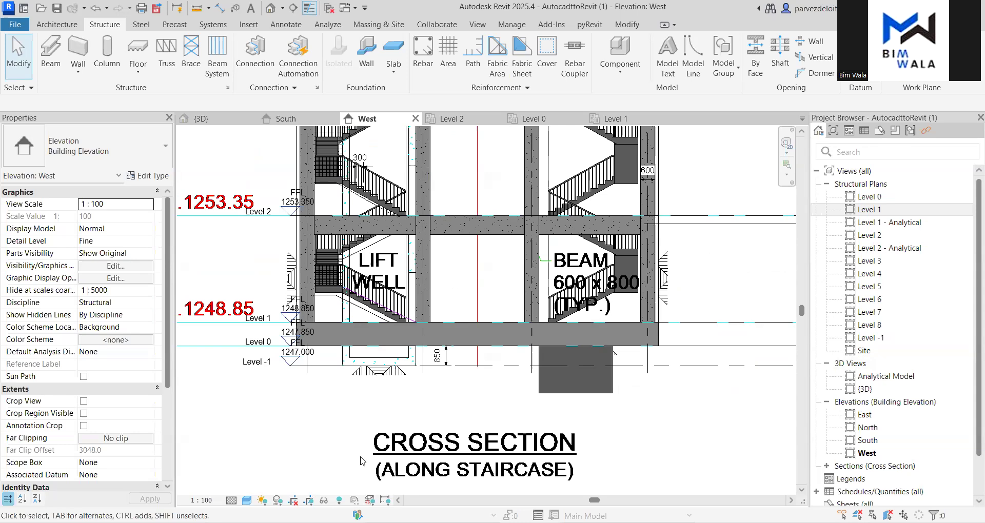
Compare the lift well walls in the Level 1 plan with the lift well and its pit in the West elevation's cross section
click(611, 120)
scroll(460, 300, up, 4)
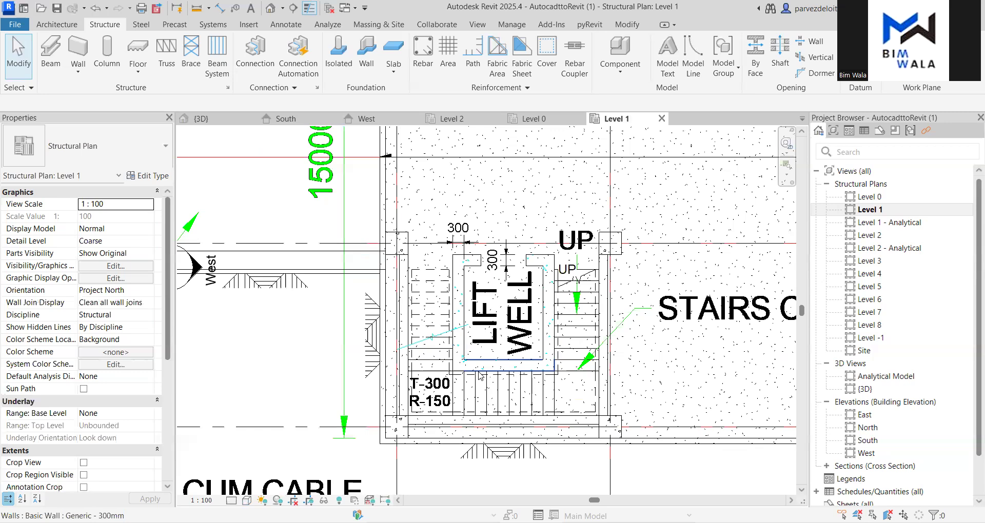
scroll(415, 343, down, 2)
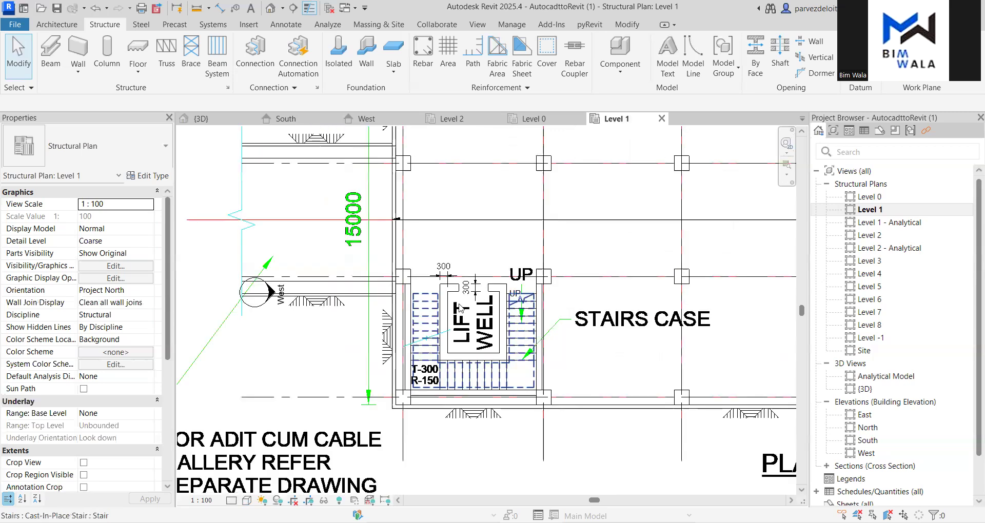
scroll(460, 308, down, 3)
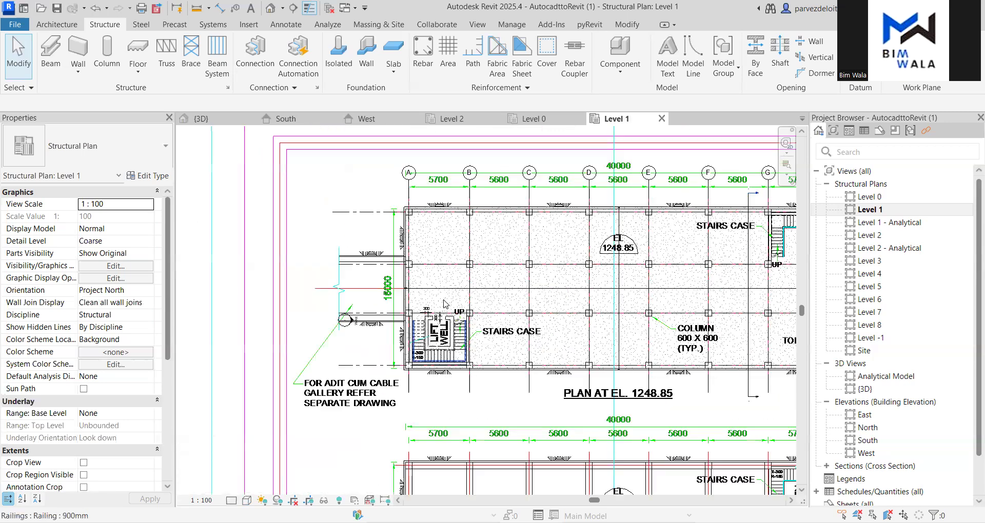
click(383, 119)
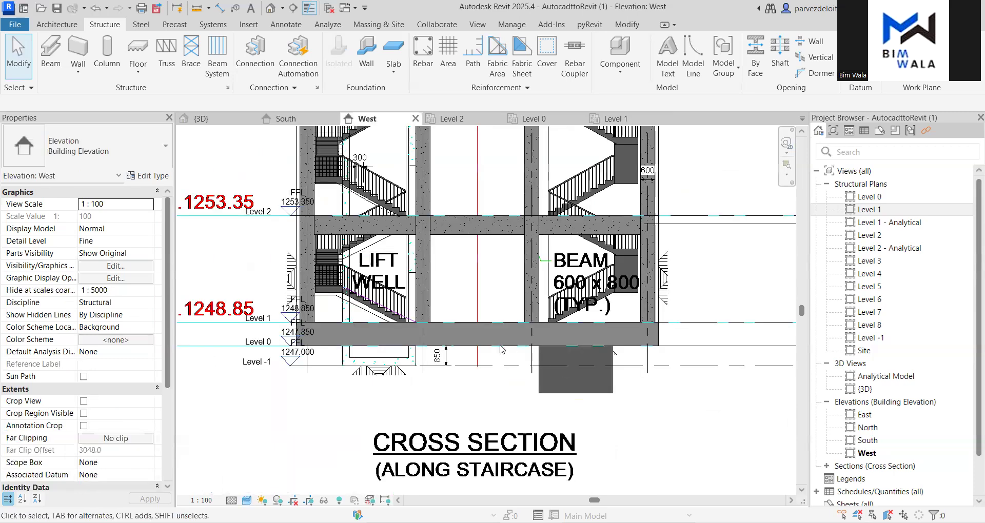
scroll(418, 342, down, 1)
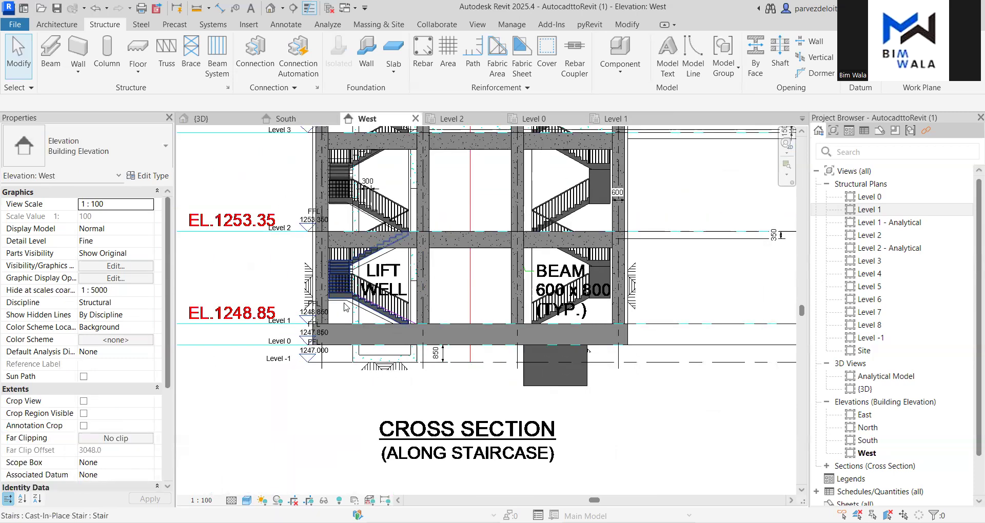
scroll(345, 307, up, 3)
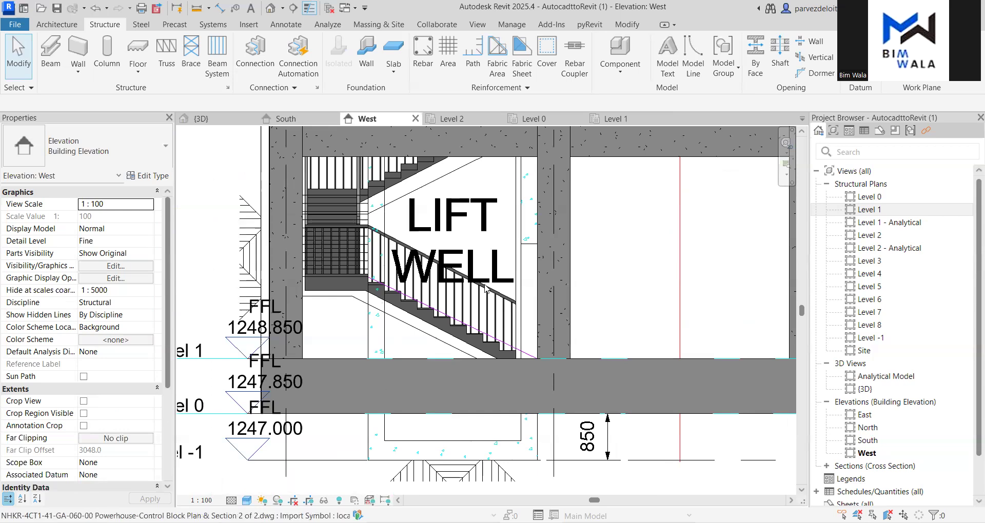
scroll(360, 389, down, 2)
scroll(387, 379, down, 2)
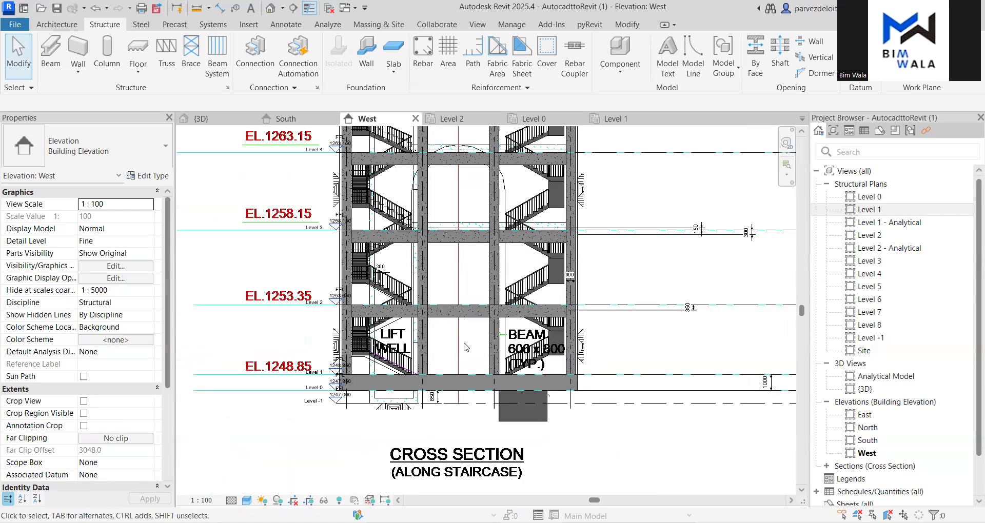
scroll(463, 341, down, 1)
scroll(496, 331, down, 1)
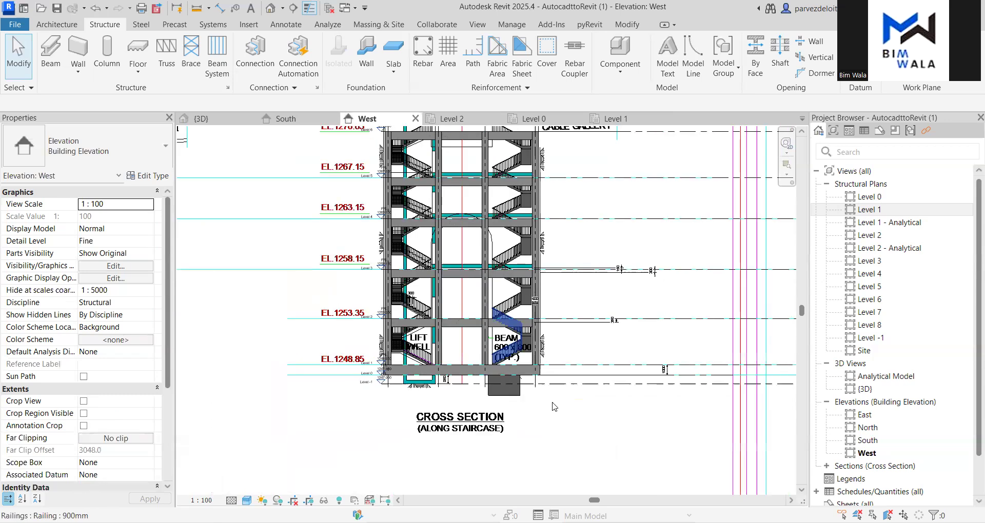
Examine the modelled lift well walls below Level 0 against the cross section's lift well pit in the West elevation
scroll(553, 405, down, 1)
scroll(525, 298, down, 1)
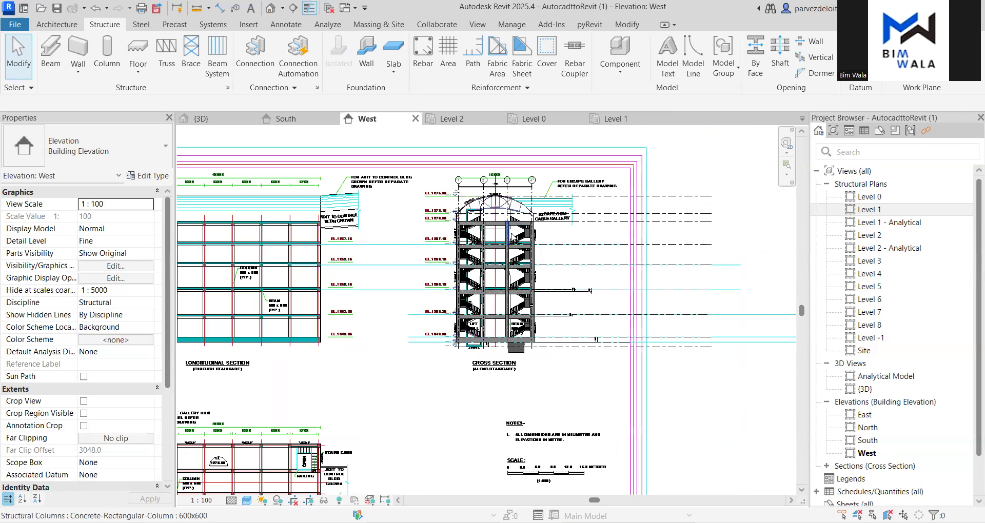
scroll(515, 233, down, 1)
key(z)
key(f)
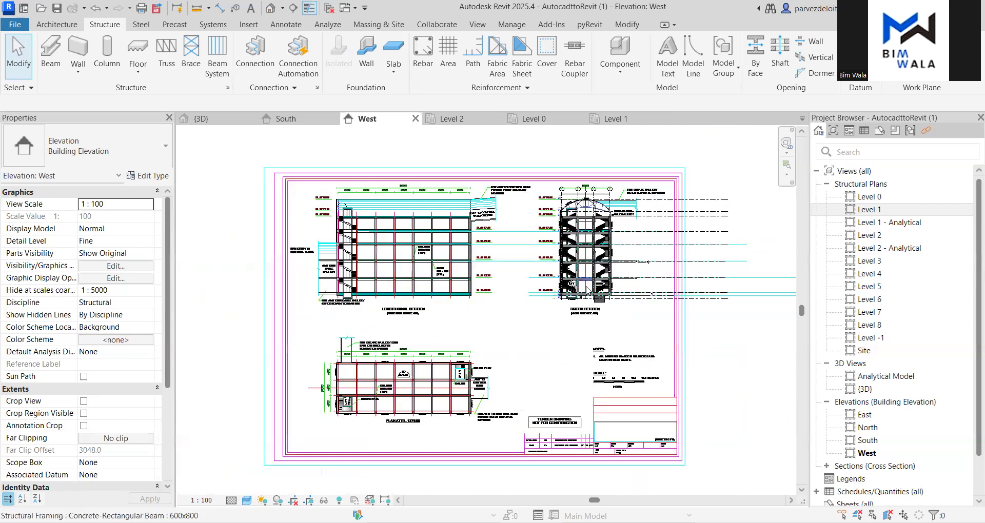
scroll(613, 277, up, 1)
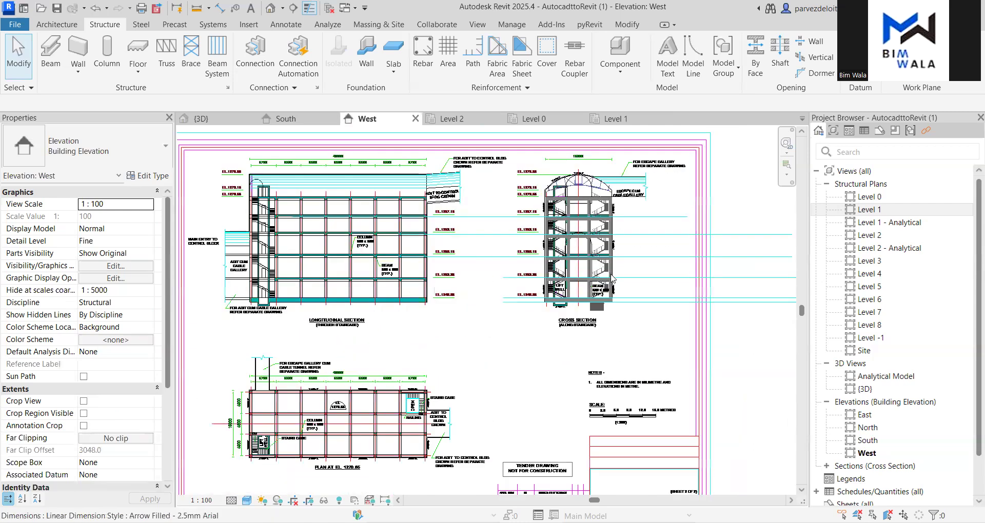
scroll(612, 277, up, 2)
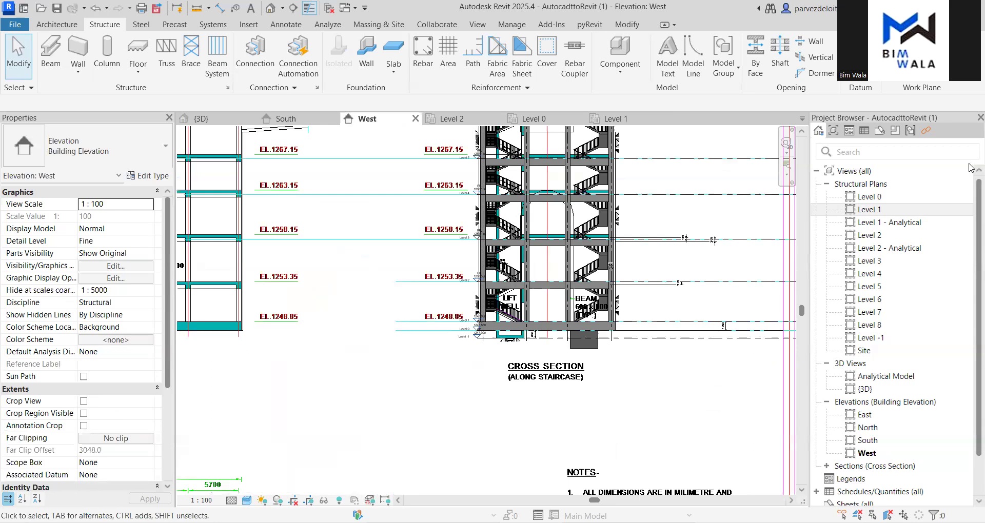
scroll(607, 339, up, 4)
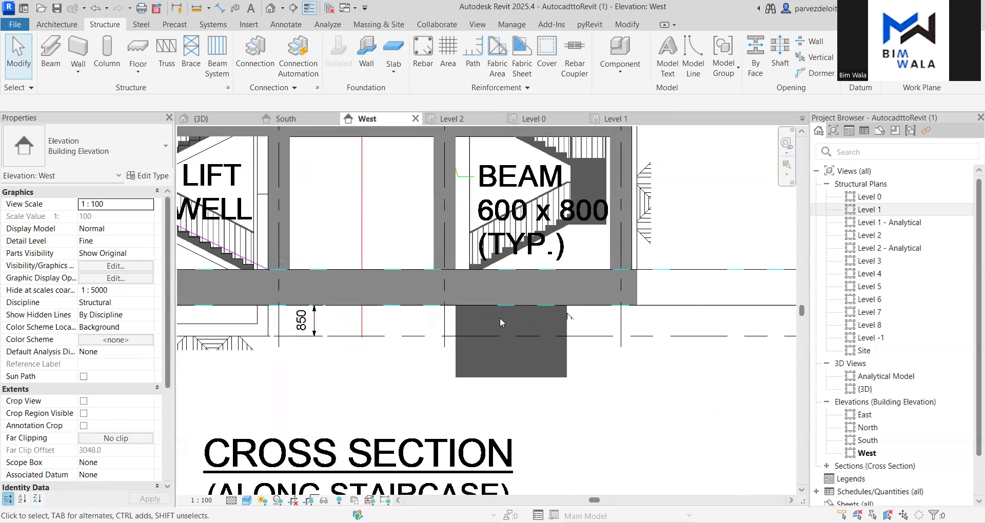
scroll(619, 342, down, 1)
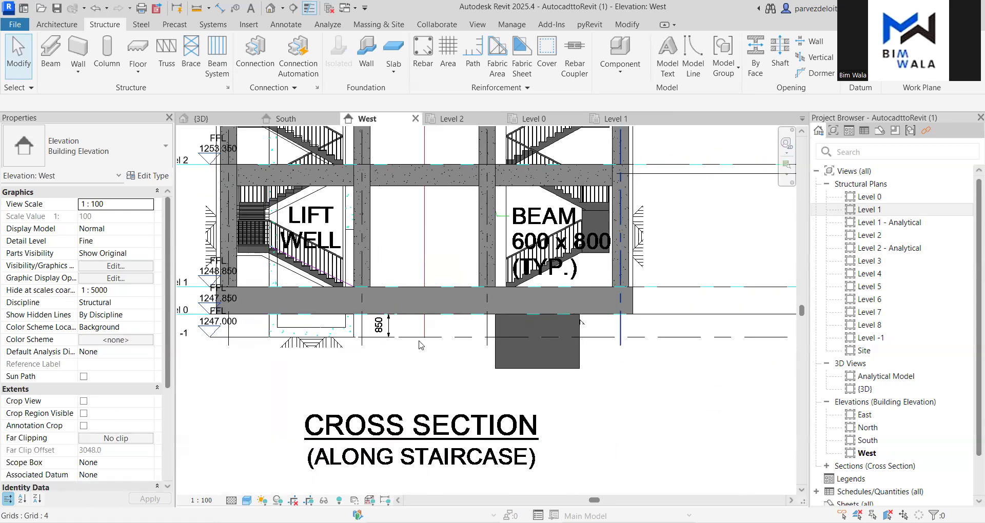
scroll(259, 302, up, 1)
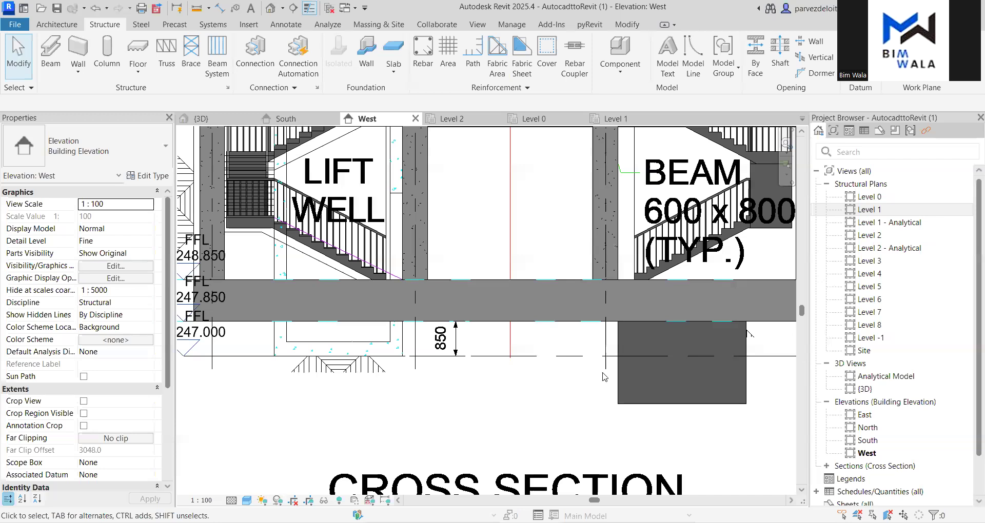
scroll(609, 366, up, 1)
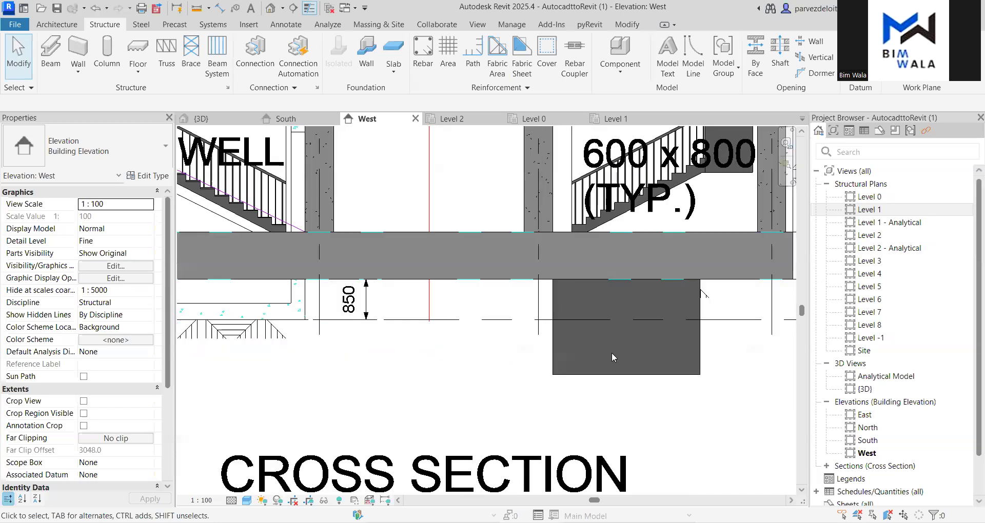
Select the five Generic - 300mm lift well walls in the West elevation and set their base constraint to Level -1
click(532, 358)
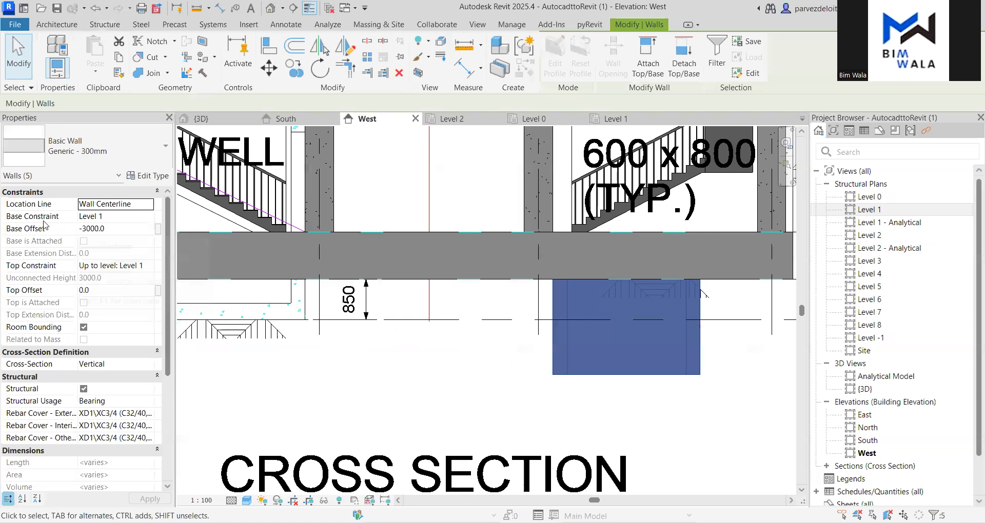
scroll(482, 342, down, 1)
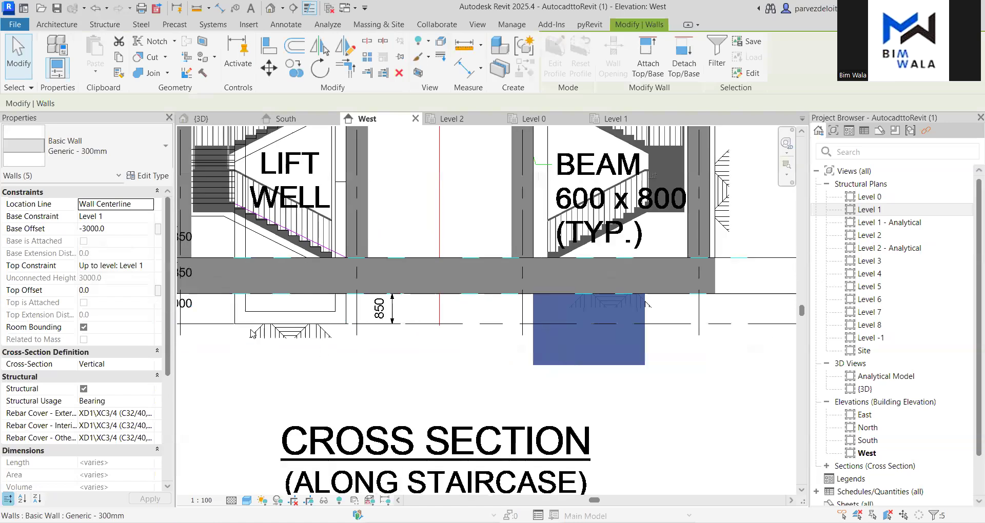
middle_drag(215, 340, 328, 348)
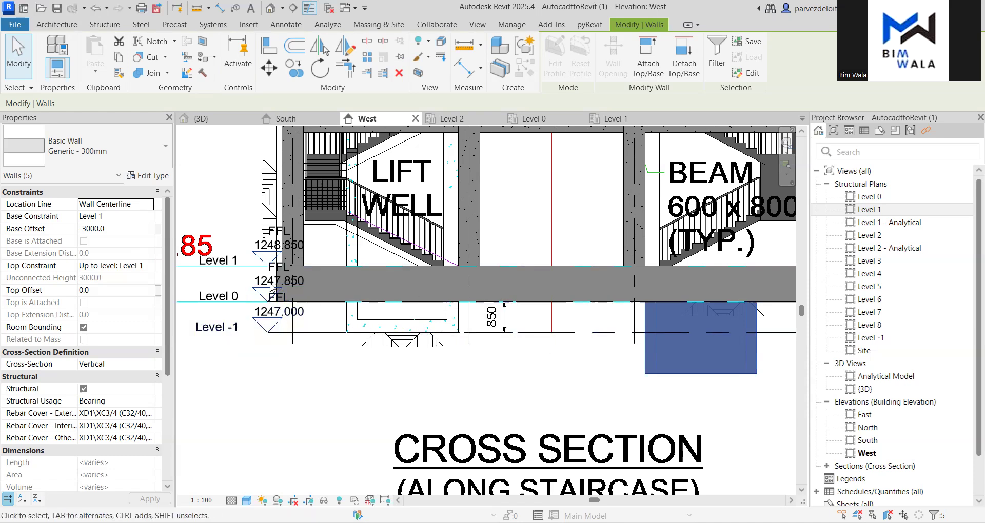
click(121, 228)
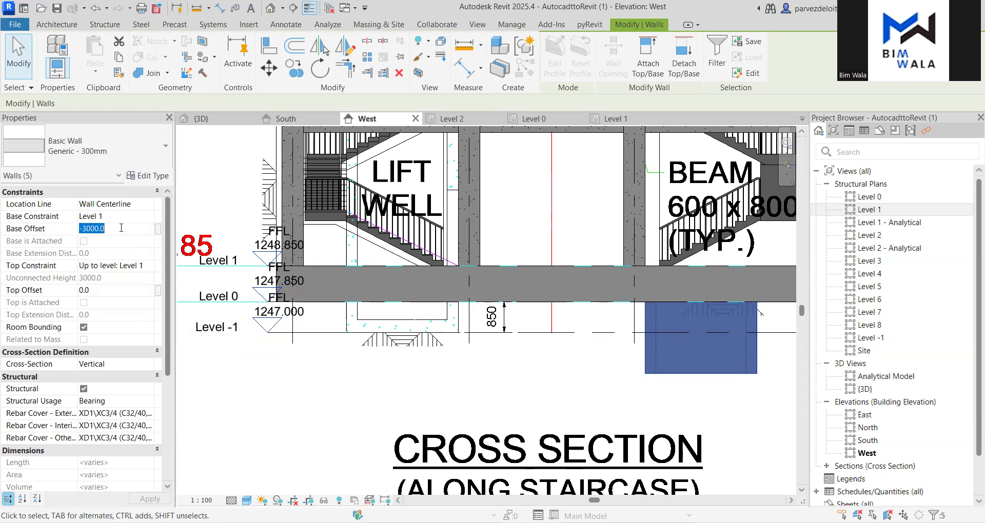
click(137, 216)
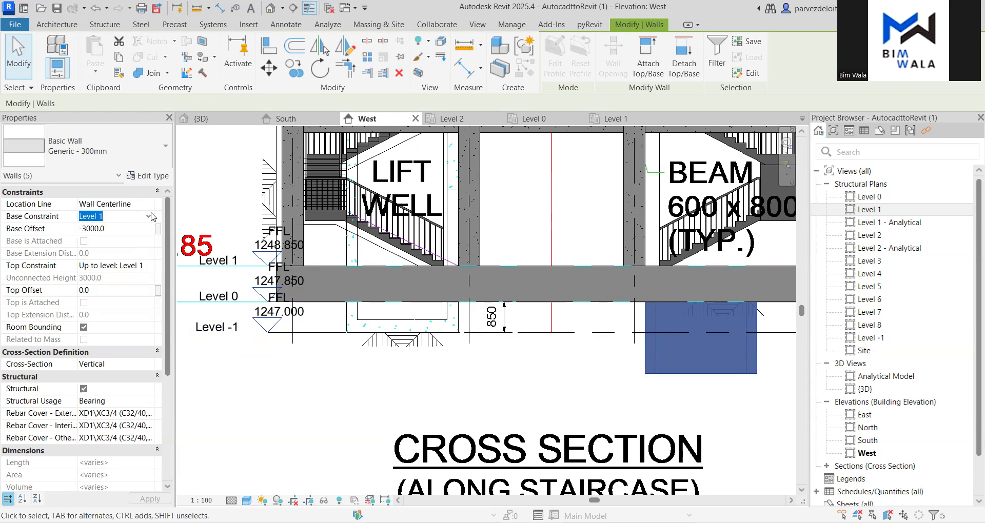
key(alt+Down)
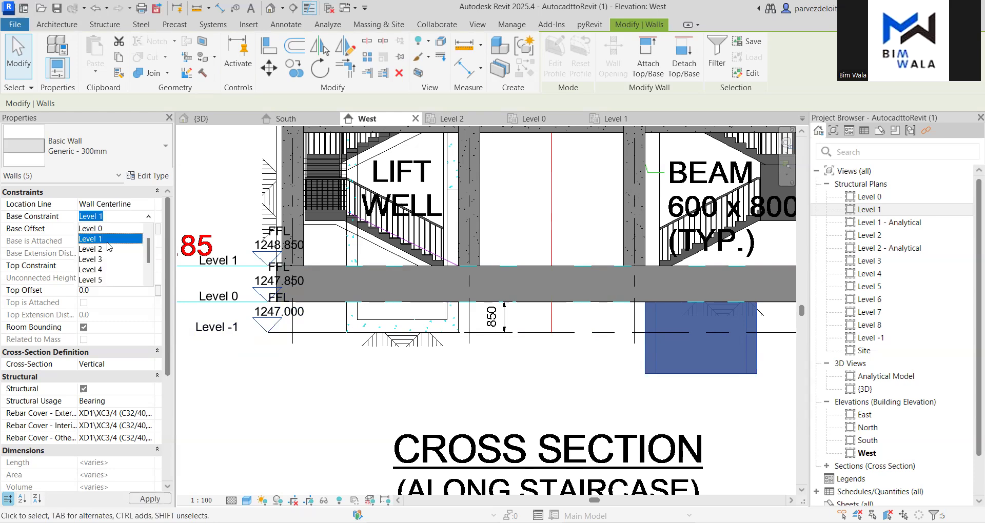
scroll(102, 269, down, 2)
click(102, 270)
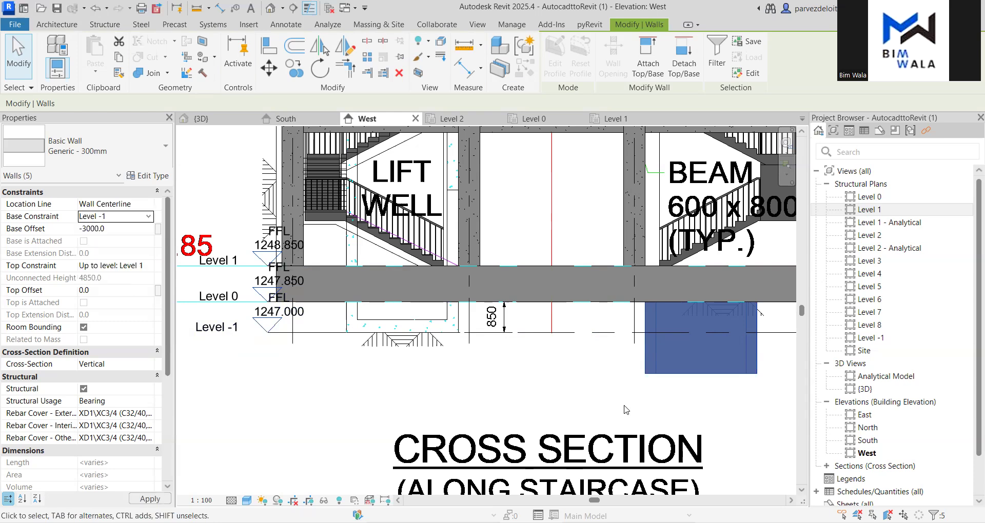
Set the base offset of the selected lift well walls to 0
scroll(467, 271, down, 2)
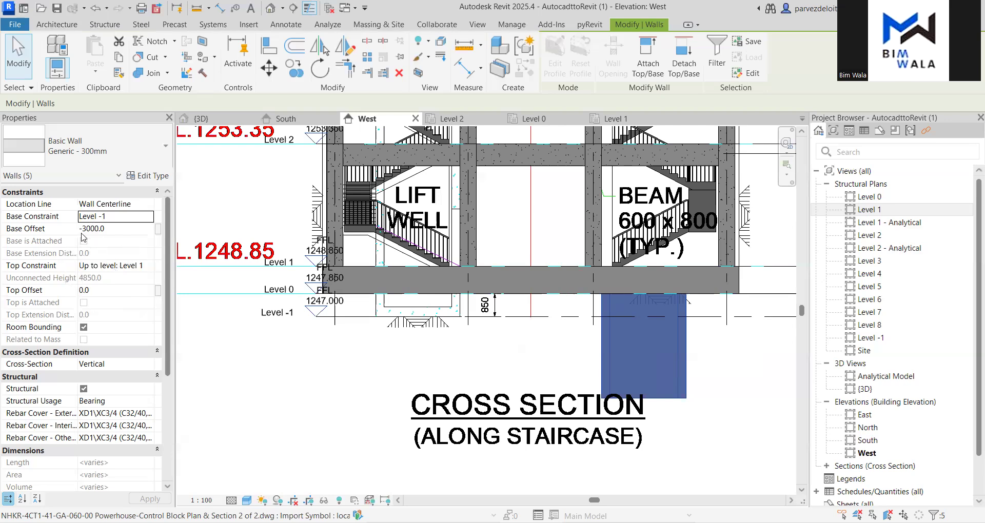
click(110, 229)
click(71, 232)
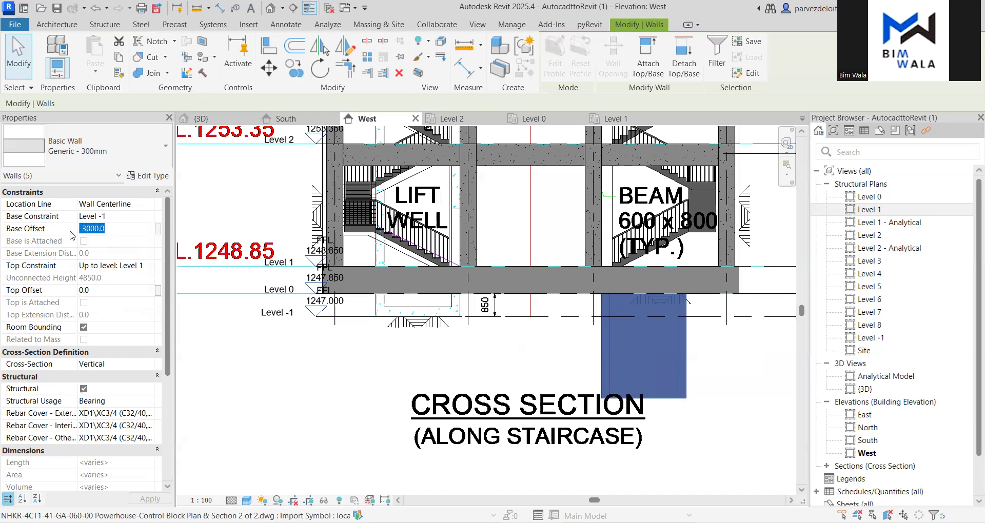
text(0)
key(Return)
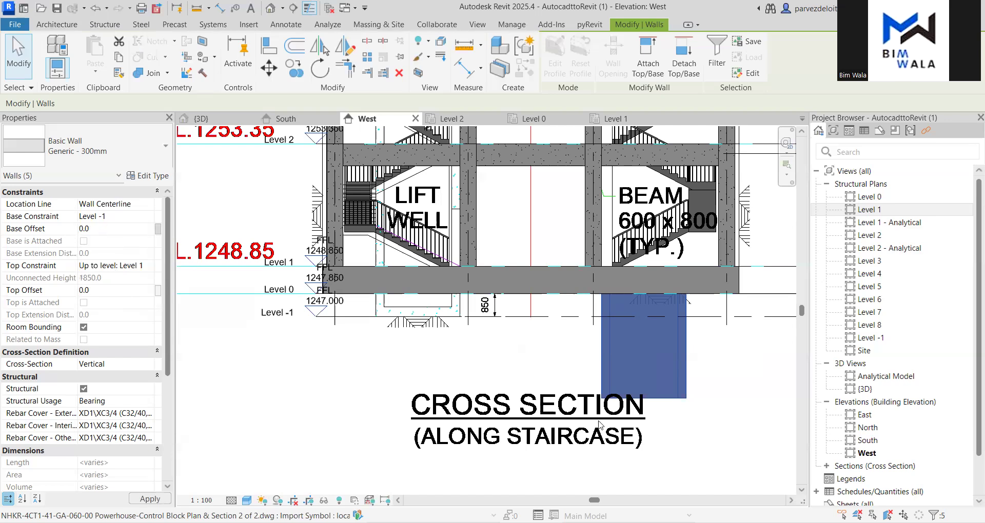
Check the bottom edge of the lift well walls against the Level -1 line in the West elevation and deselect them
scroll(588, 300, up, 3)
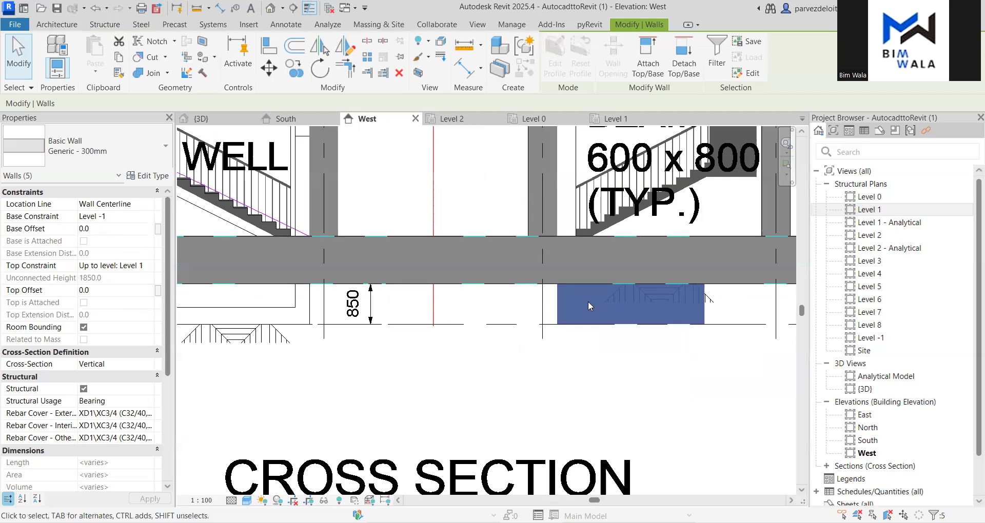
scroll(600, 318, up, 1)
scroll(609, 325, down, 2)
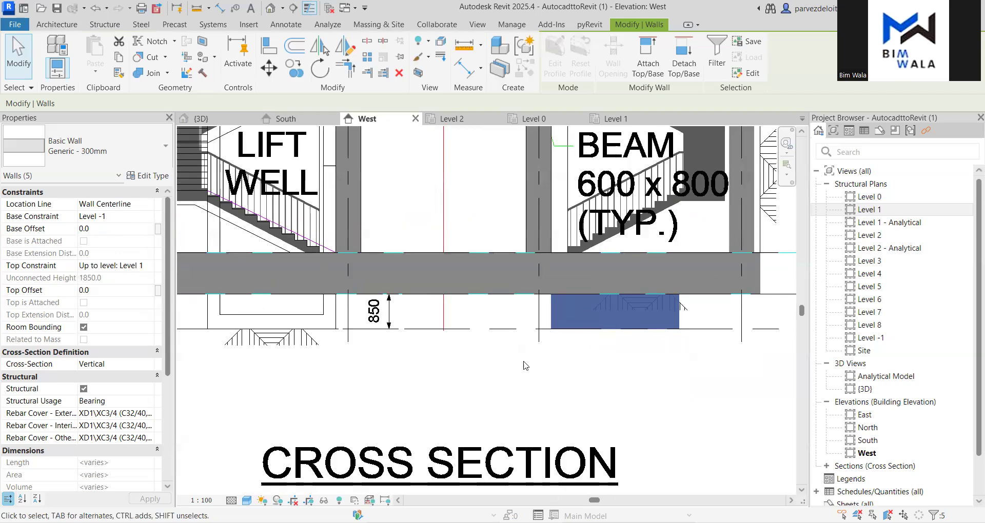
scroll(608, 325, up, 2)
scroll(669, 328, down, 1)
scroll(668, 326, up, 2)
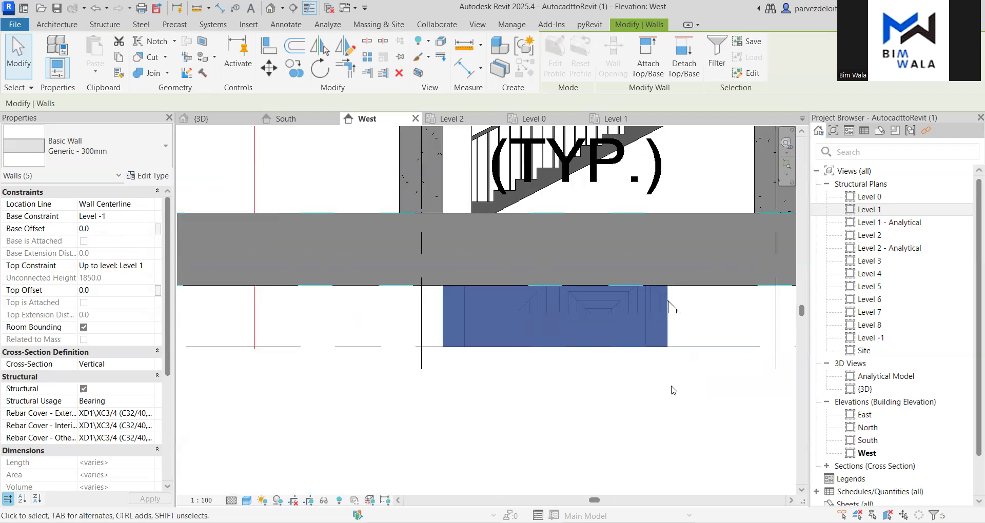
key(Escape)
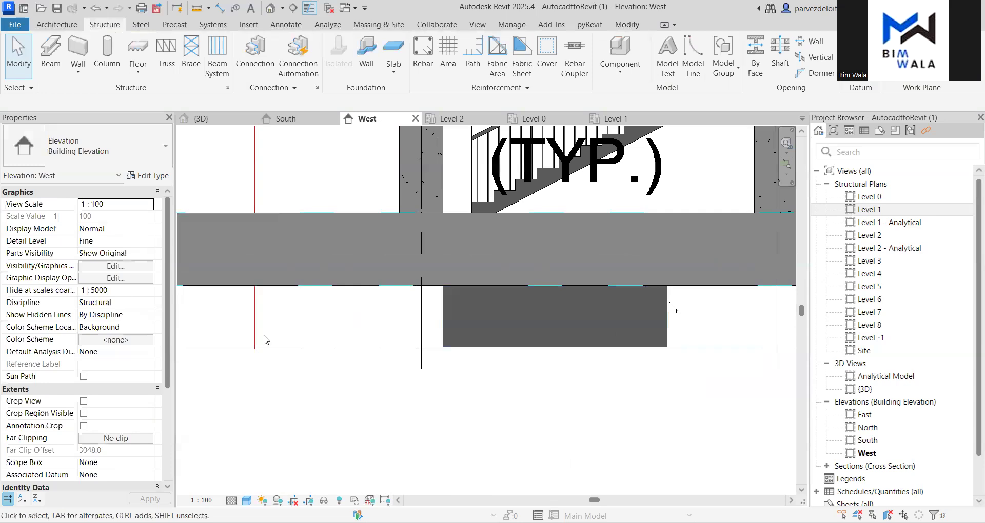
Dimension the thickness of the lift pit's base slab in the imported cross section, from its top line to Level -1
scroll(320, 356, down, 2)
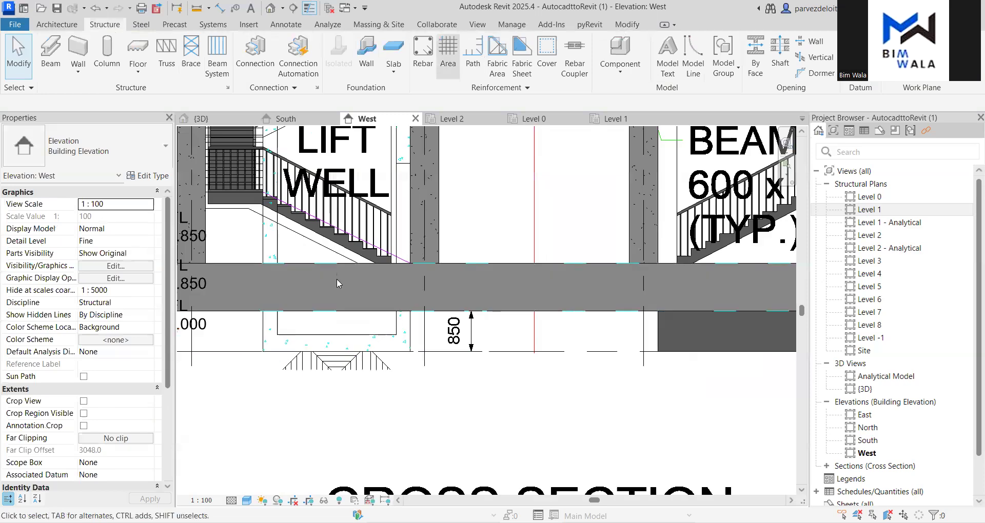
key(d)
key(i)
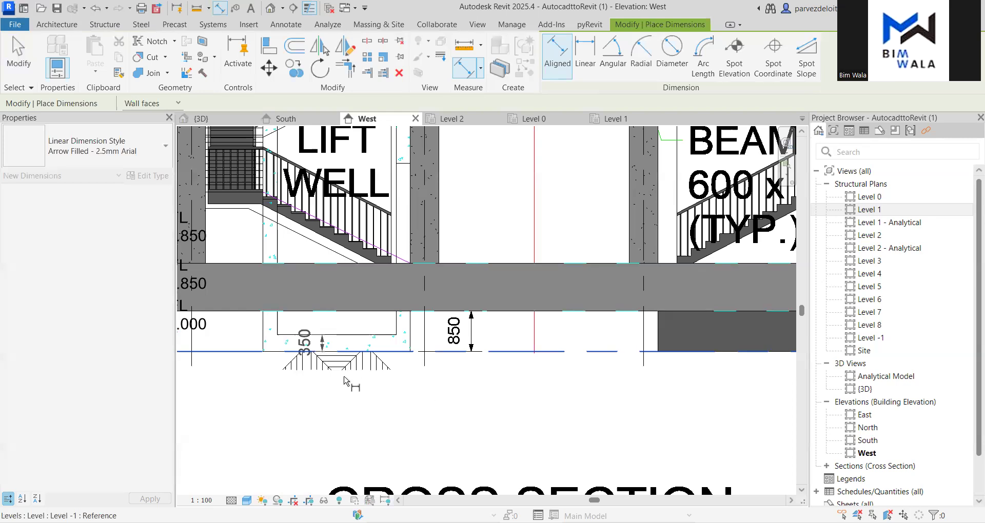
key(Escape)
key(Escape)
scroll(367, 354, down, 1)
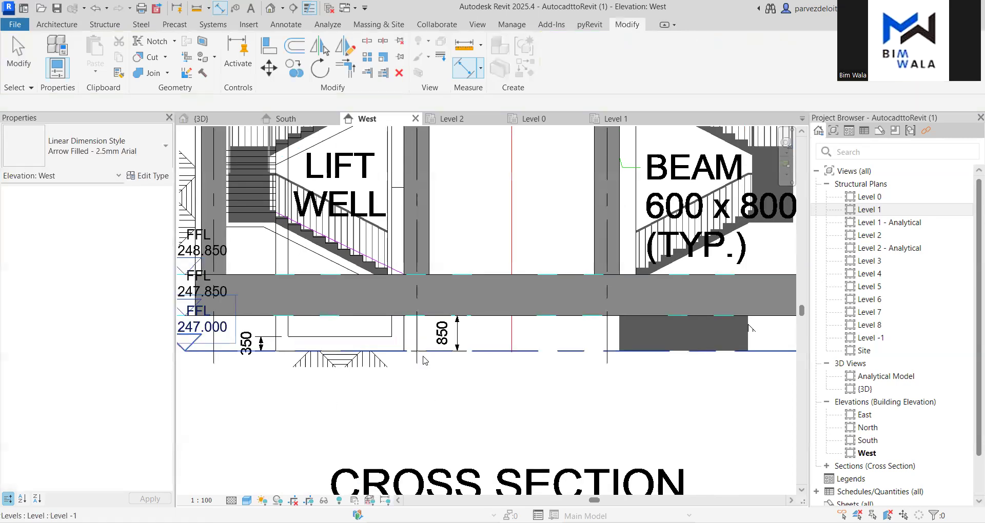
scroll(590, 359, down, 1)
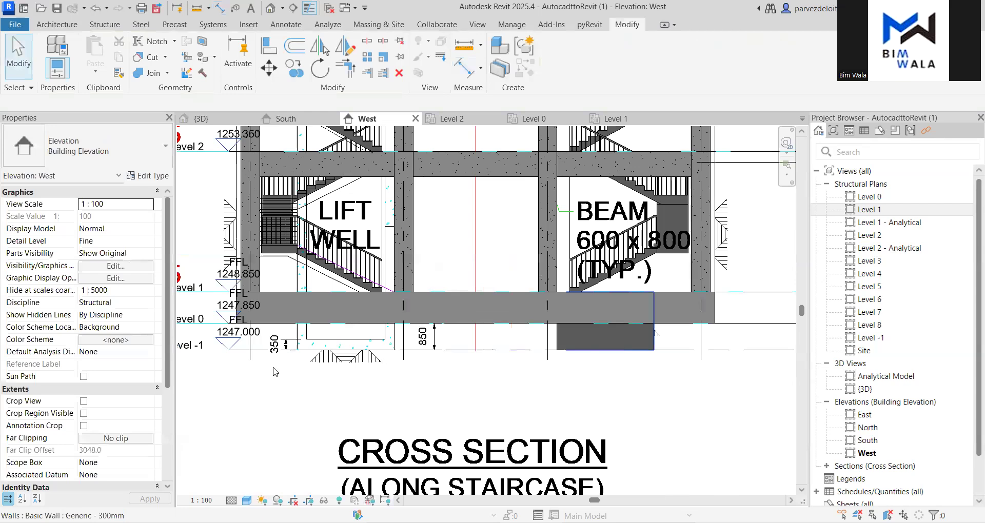
scroll(312, 362, up, 1)
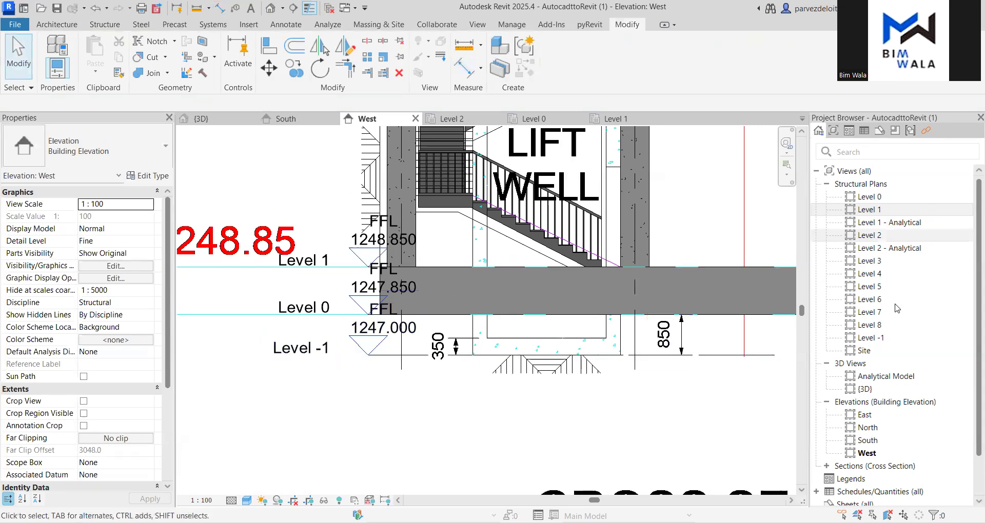
Open the Level -1 structural plan at the lift well walls
click(878, 338)
double_click(878, 338)
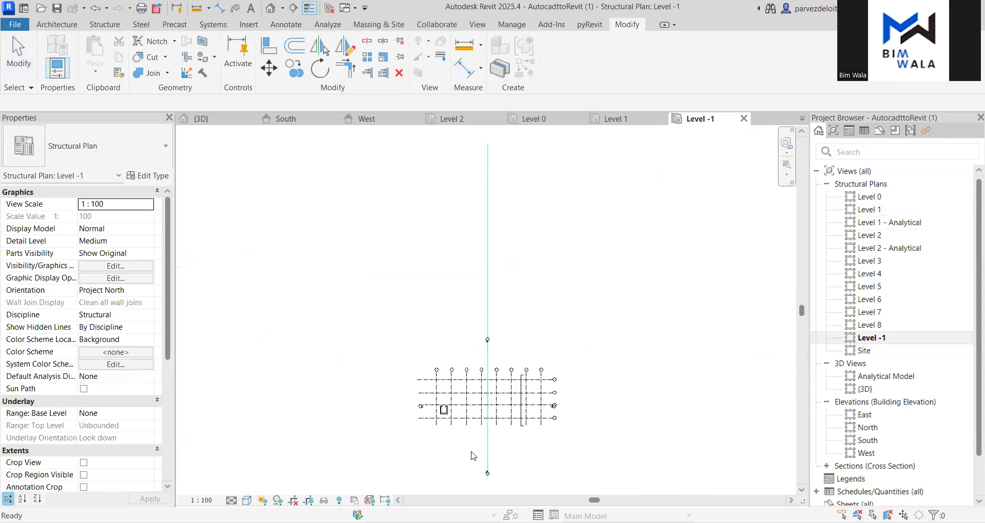
scroll(446, 406, up, 4)
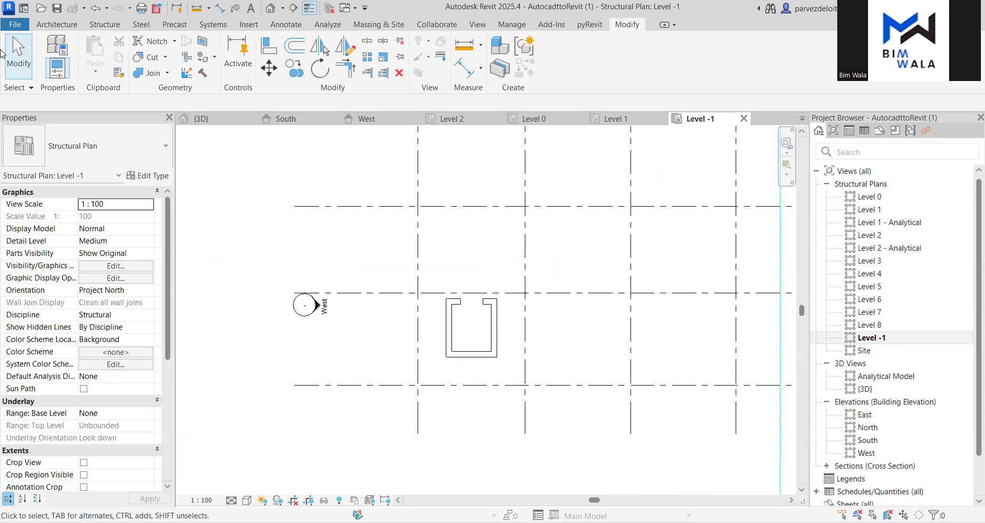
click(104, 25)
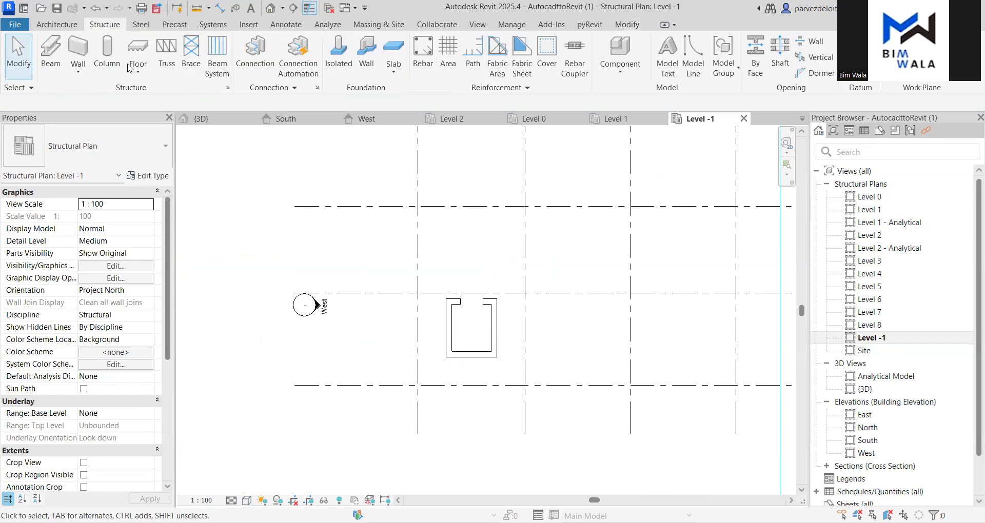
click(394, 72)
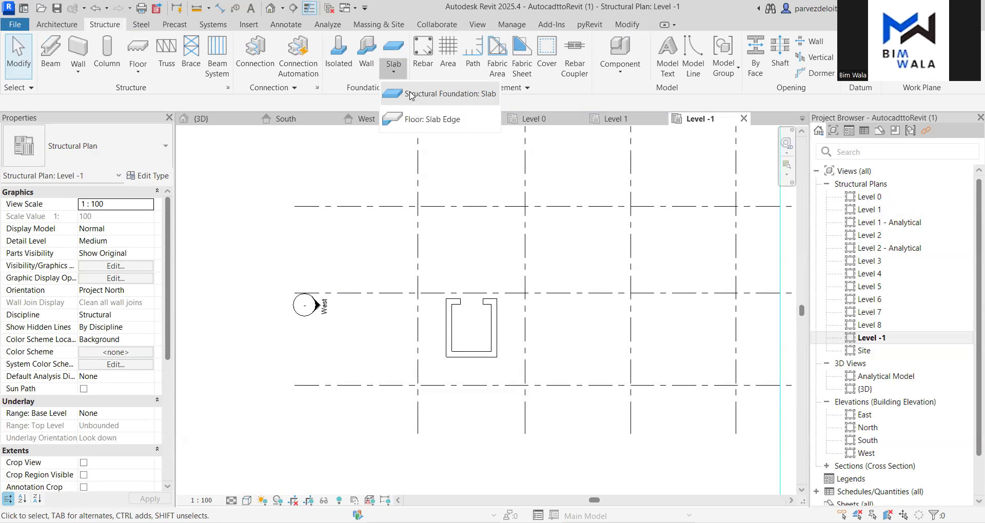
click(411, 94)
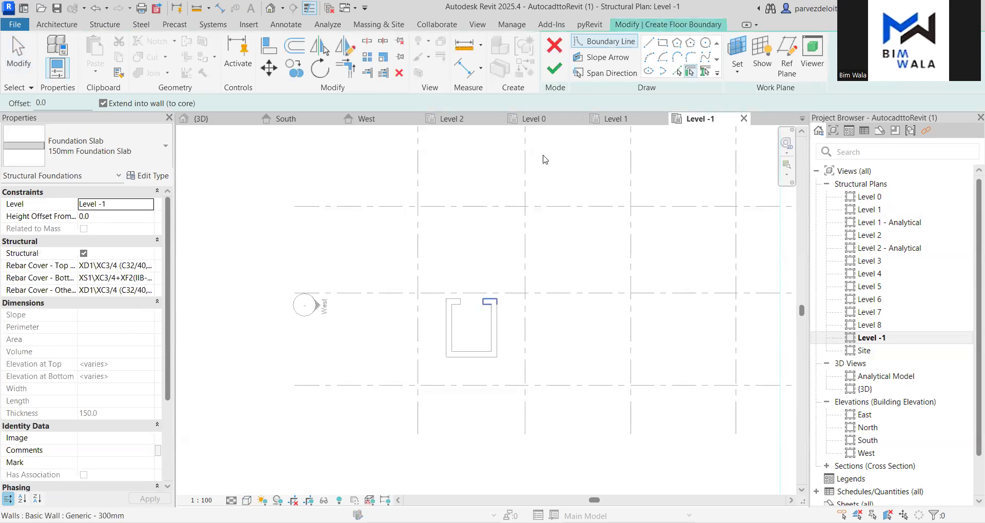
click(662, 45)
scroll(473, 353, up, 3)
click(426, 258)
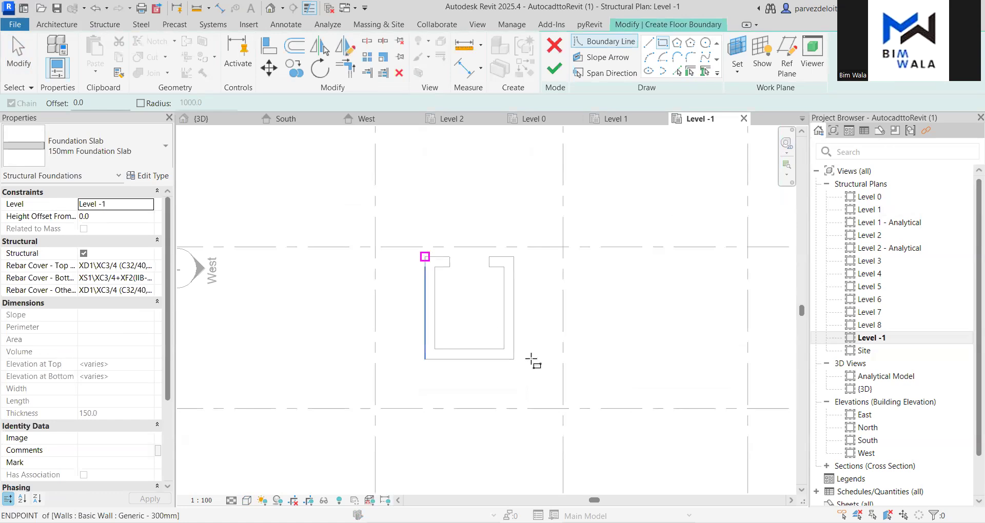
click(512, 385)
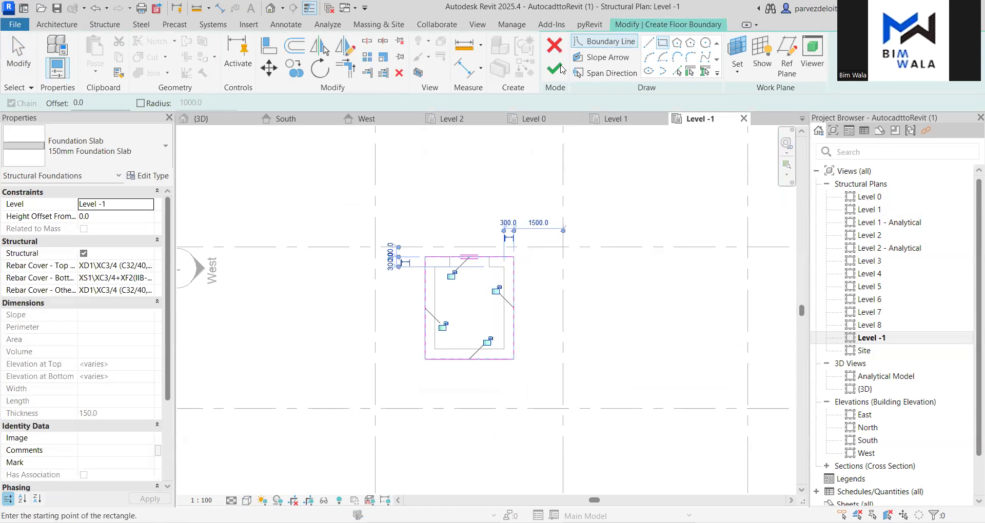
click(556, 49)
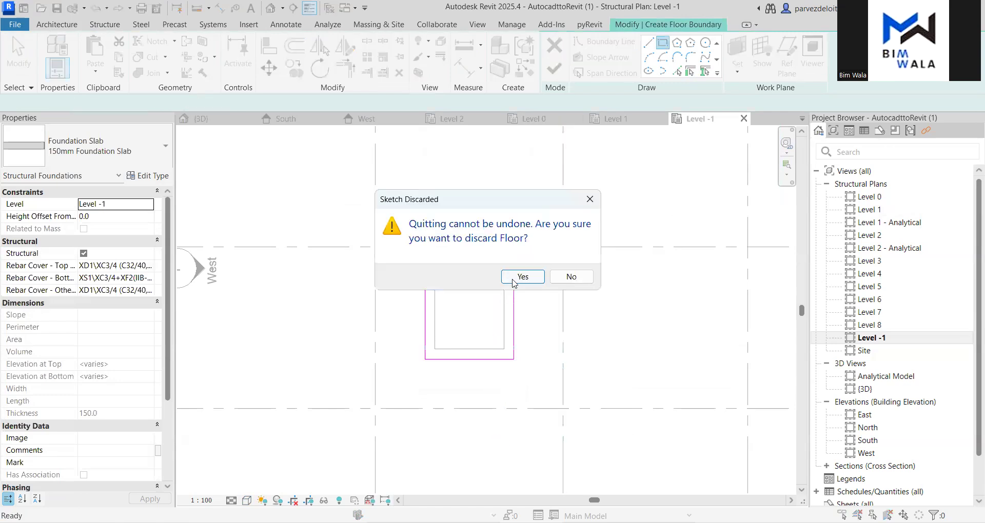
click(522, 277)
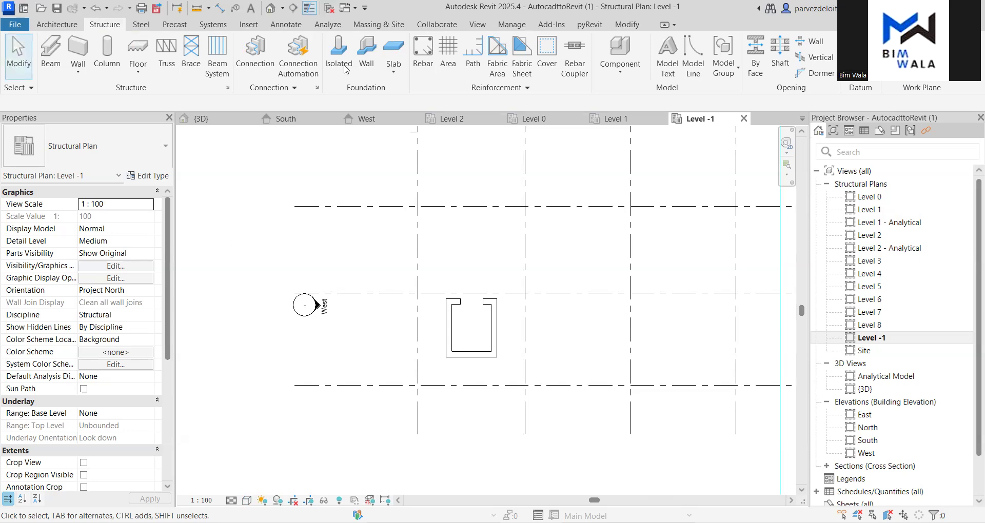
Start a structural foundation slab on Level -1 and duplicate the 150mm Foundation Slab type as "350 mm thk Lift Foundation"
click(393, 74)
click(420, 94)
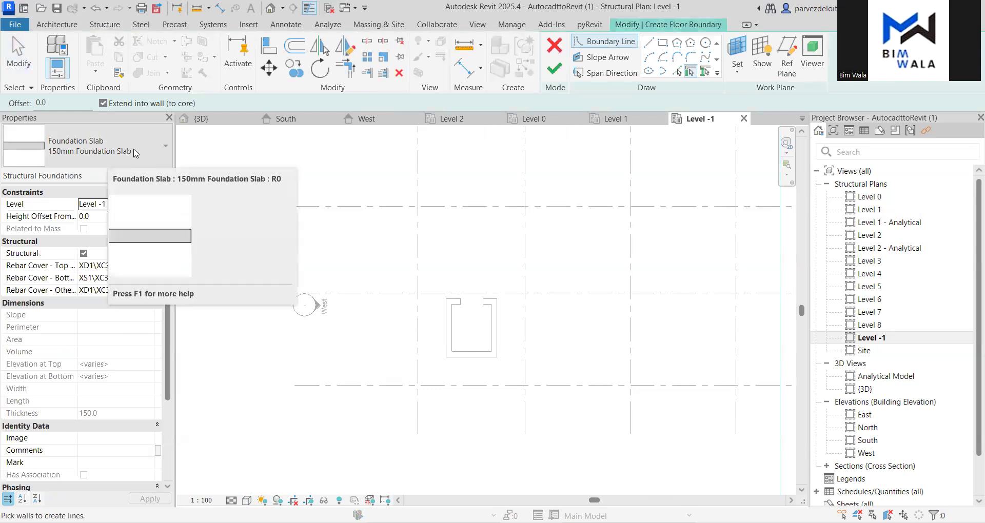
click(160, 153)
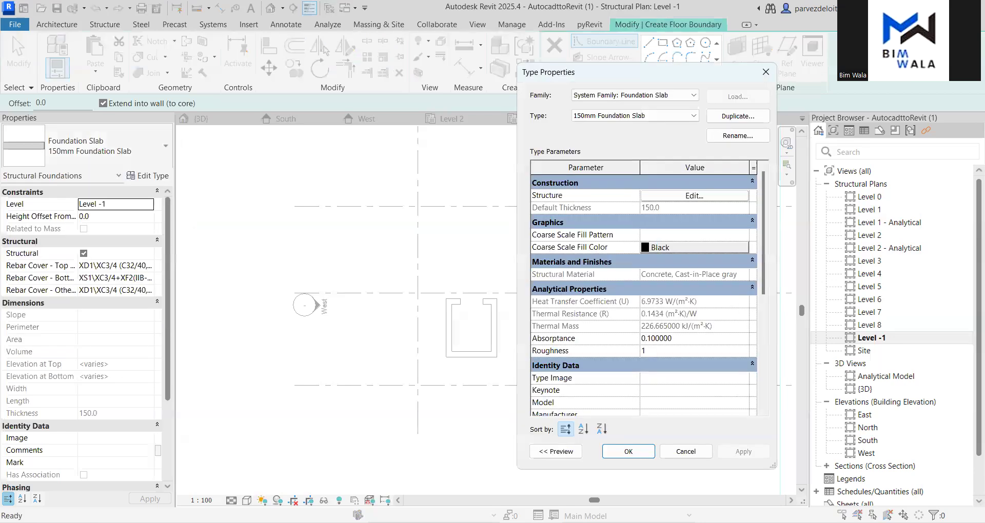
text(350 )
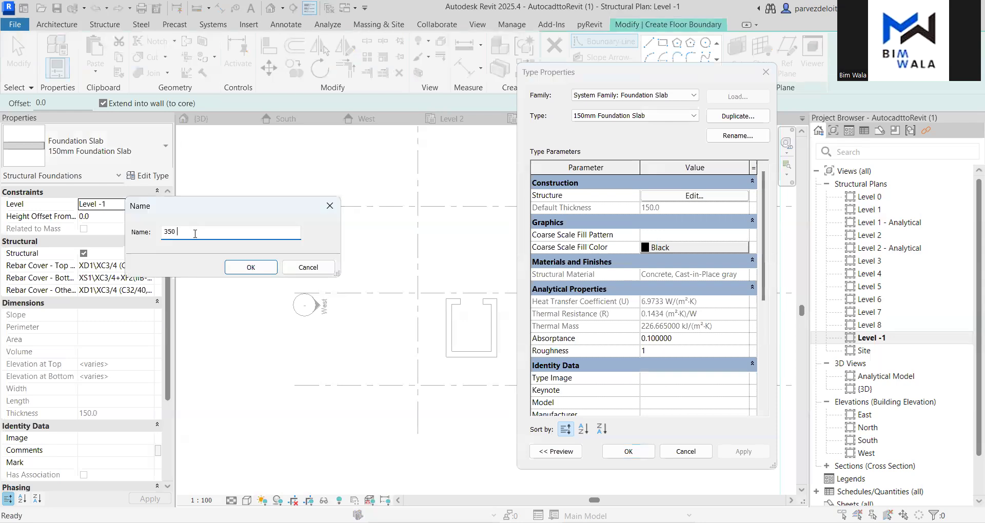
text(mm thk Lift Foundation)
key(Return)
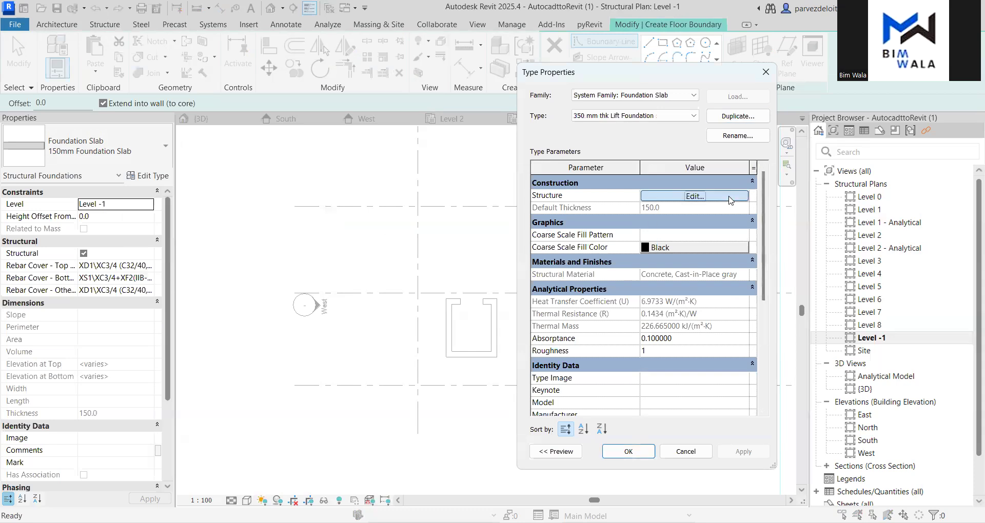
Set the structural layer thickness of the 350 mm thk Lift Foundation type to 350 and accept the type properties
click(731, 199)
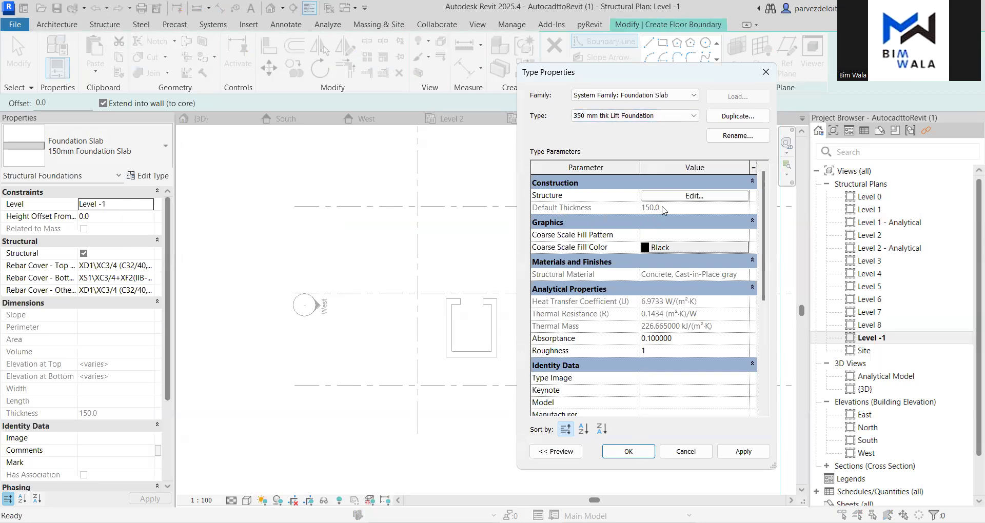
click(702, 196)
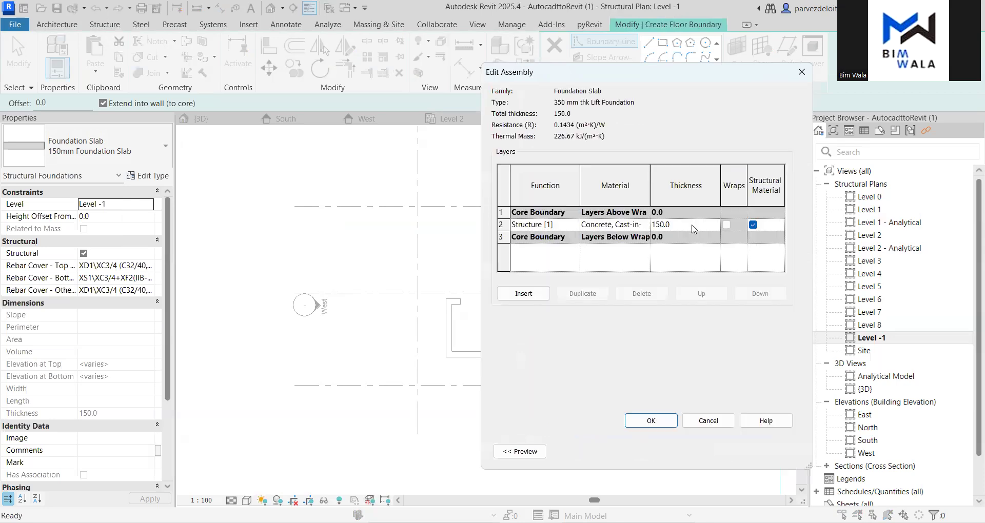
click(691, 226)
text(350)
click(648, 421)
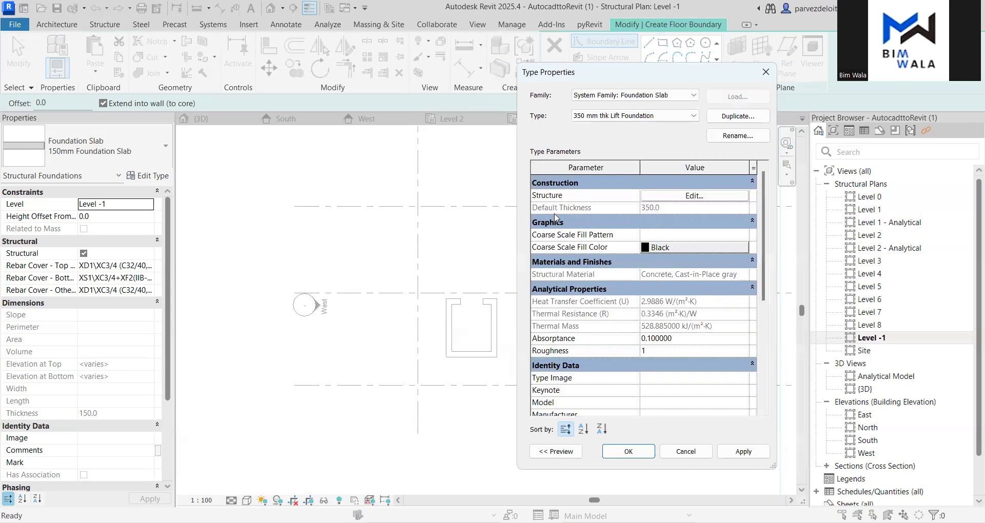
click(752, 452)
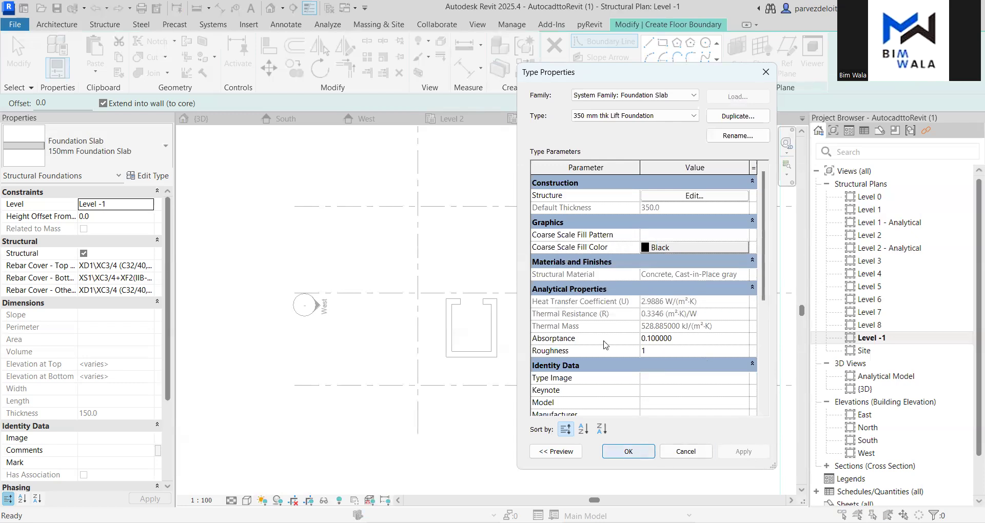
click(642, 454)
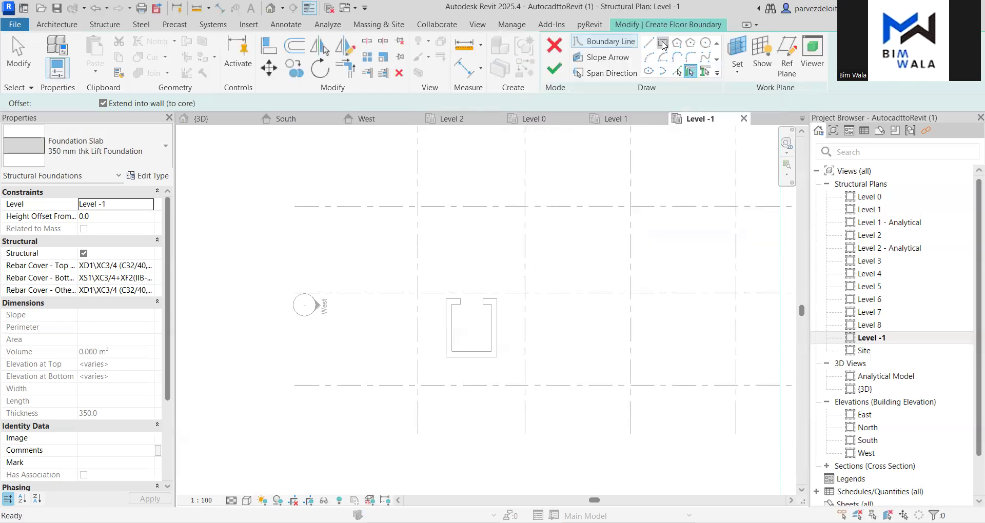
Sketch a rectangular slab boundary between opposite outer corners of the lift well walls and finish the foundation slab
click(662, 42)
scroll(449, 314, up, 2)
scroll(447, 304, up, 1)
scroll(420, 254, down, 3)
scroll(472, 333, up, 4)
click(409, 240)
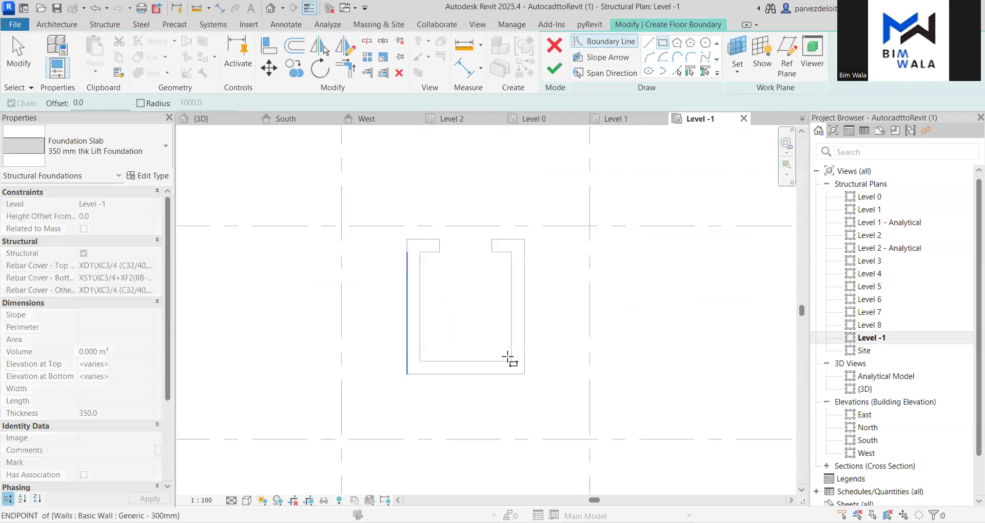
click(525, 374)
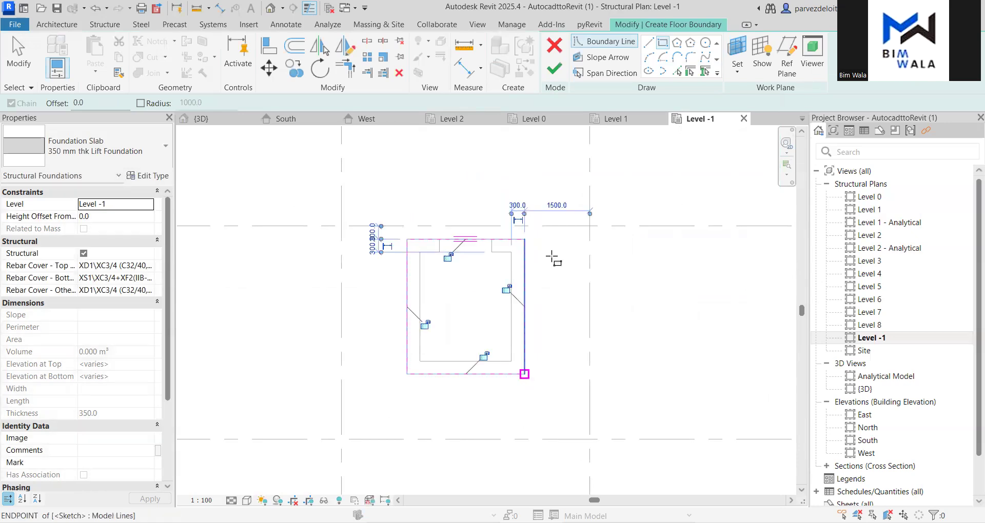
click(555, 69)
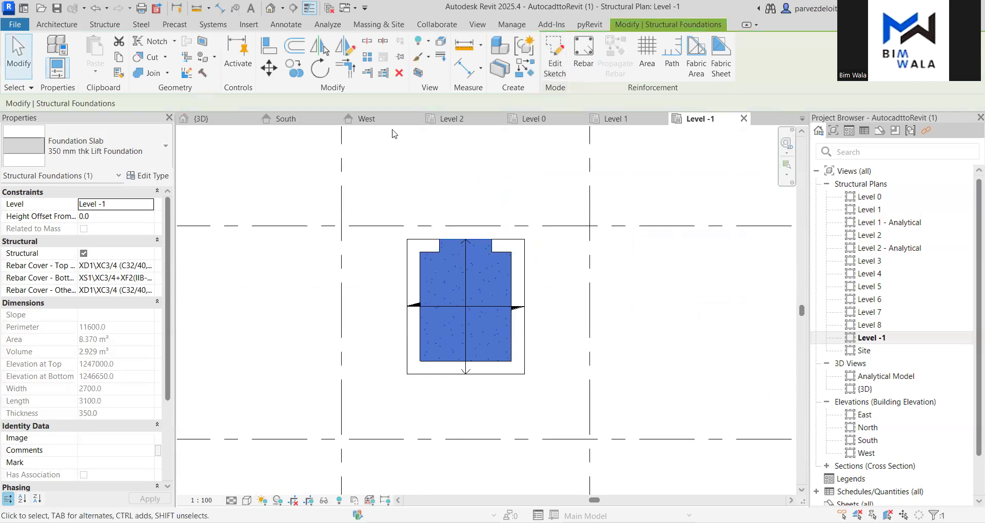
Examine the lift foundation slab against the Level -1 line and the imported section's pit base in the West elevation, leaving the slab selected
click(372, 120)
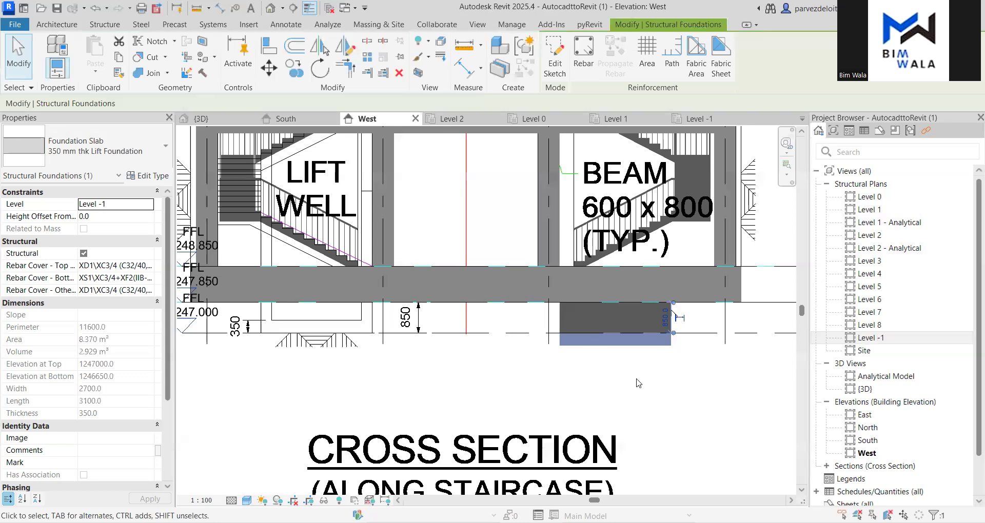
key(Escape)
scroll(605, 338, up, 1)
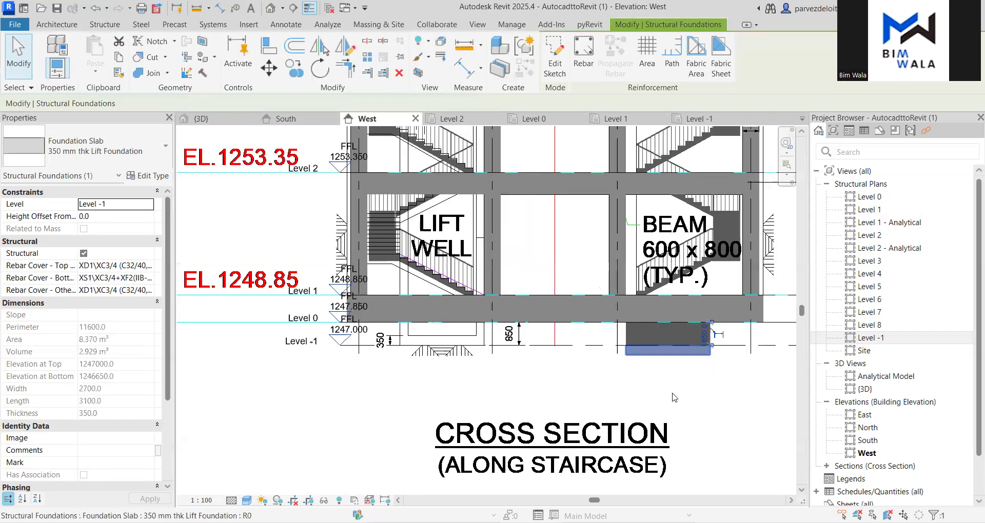
scroll(690, 386, up, 2)
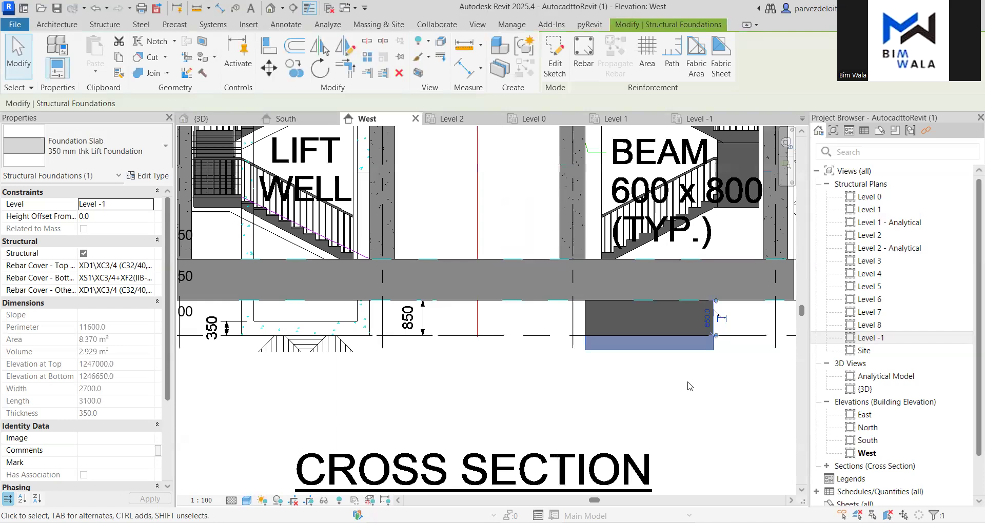
key(Escape)
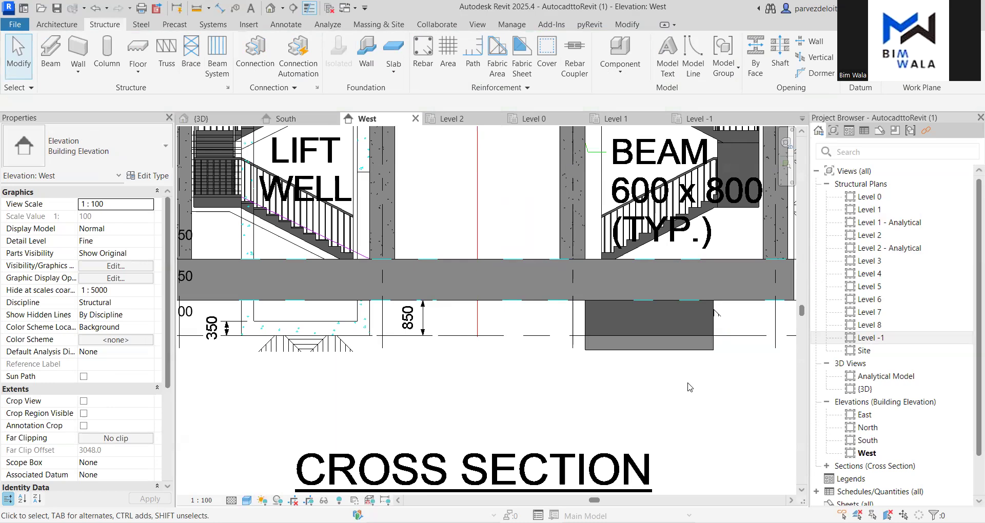
click(687, 348)
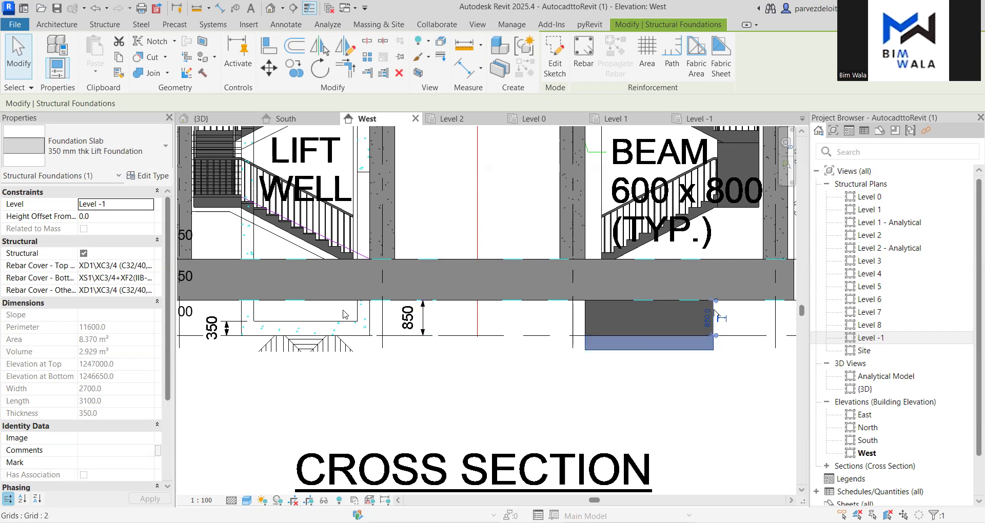
click(656, 367)
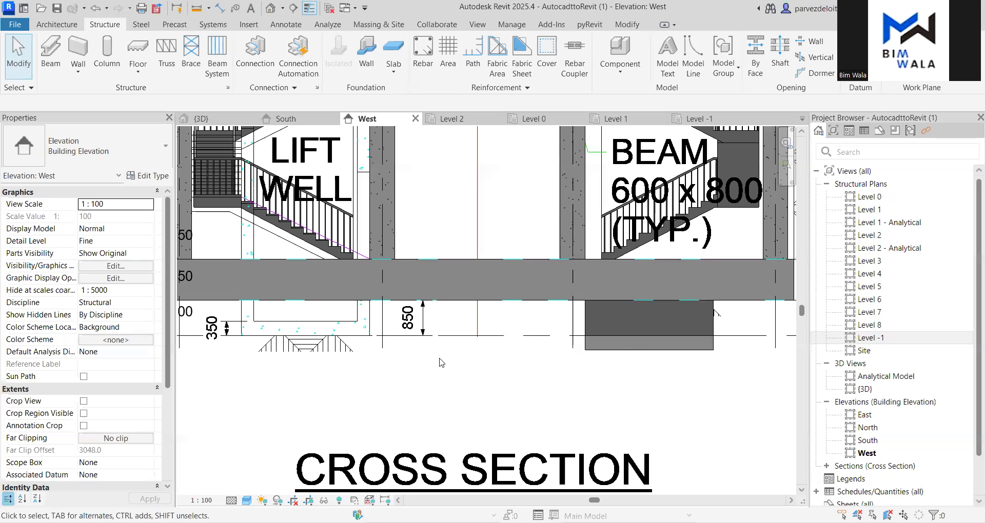
click(625, 353)
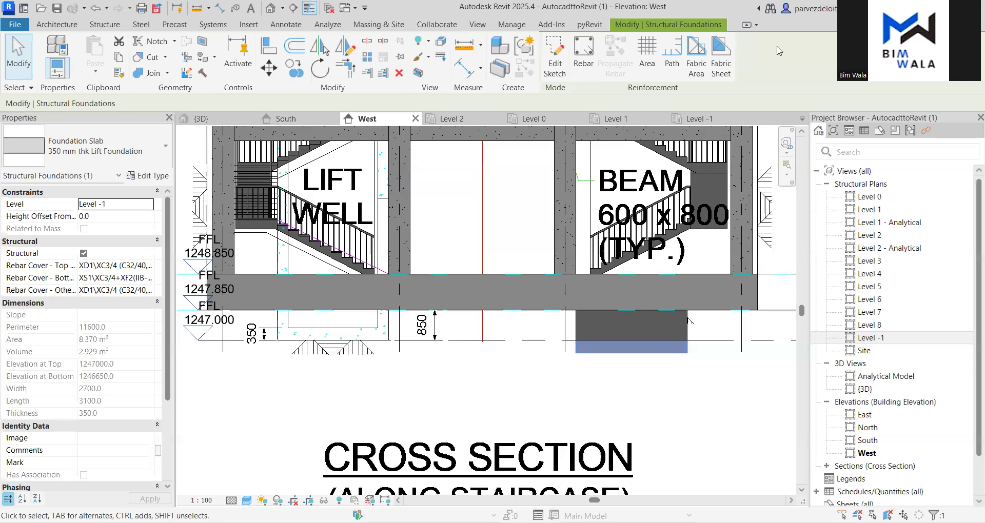
key(ctrl+Tab)
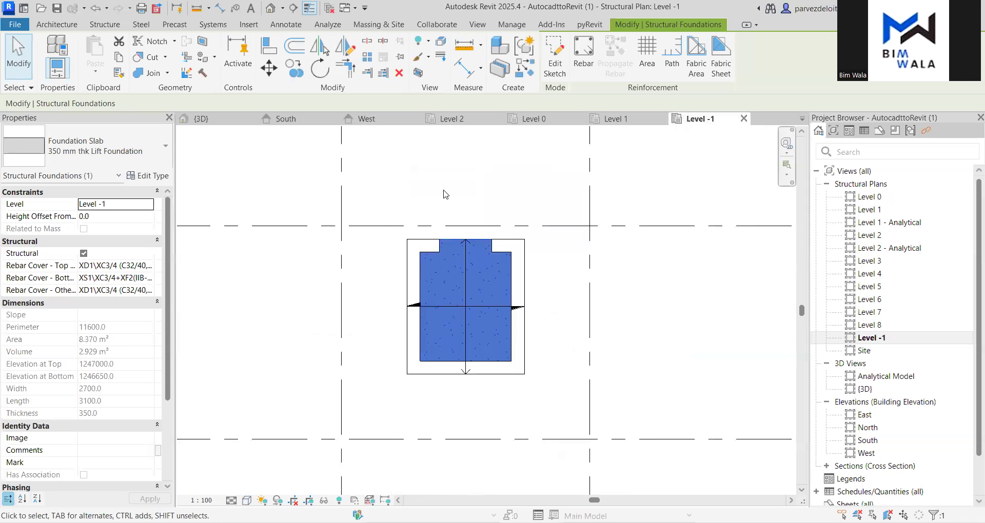
click(394, 121)
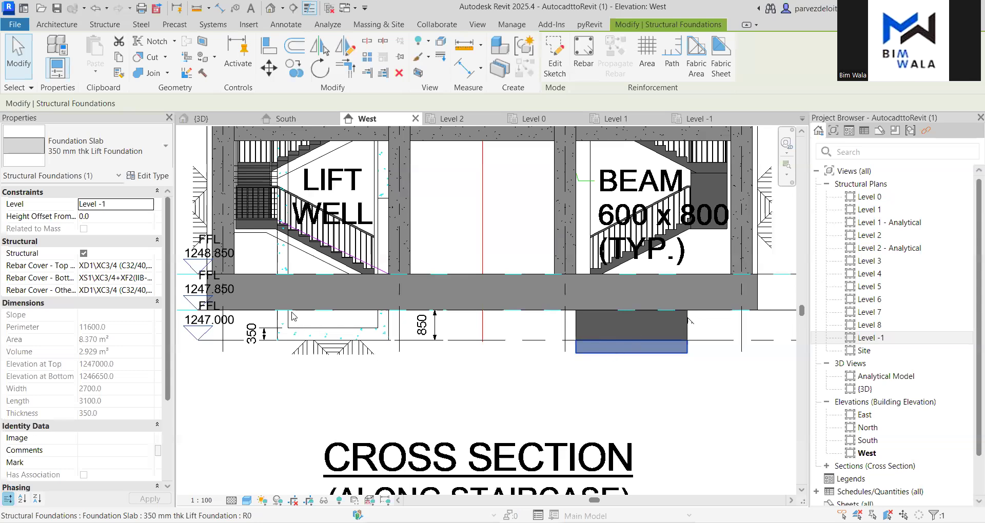
scroll(295, 316, up, 1)
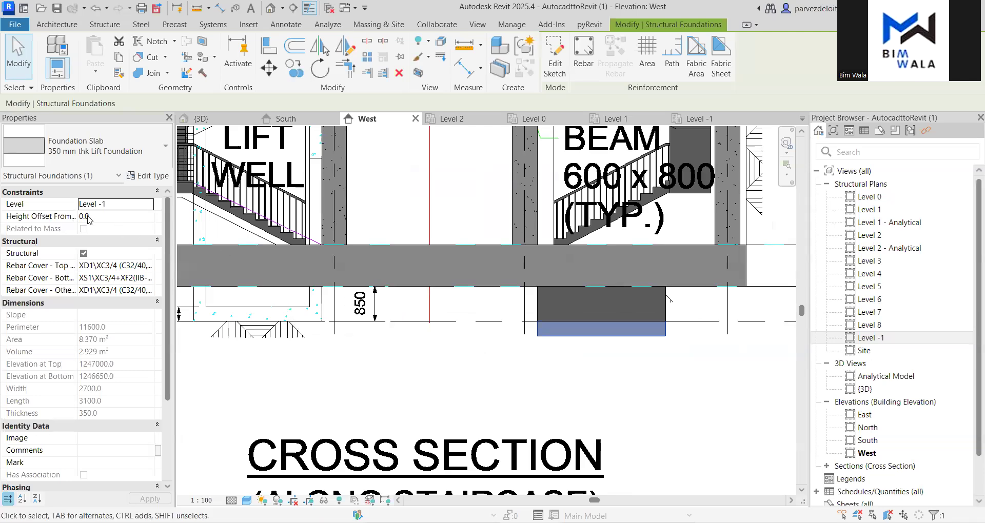
Try height offsets of 350 and -350 for the lift foundation slab and undo these offset changes
click(118, 216)
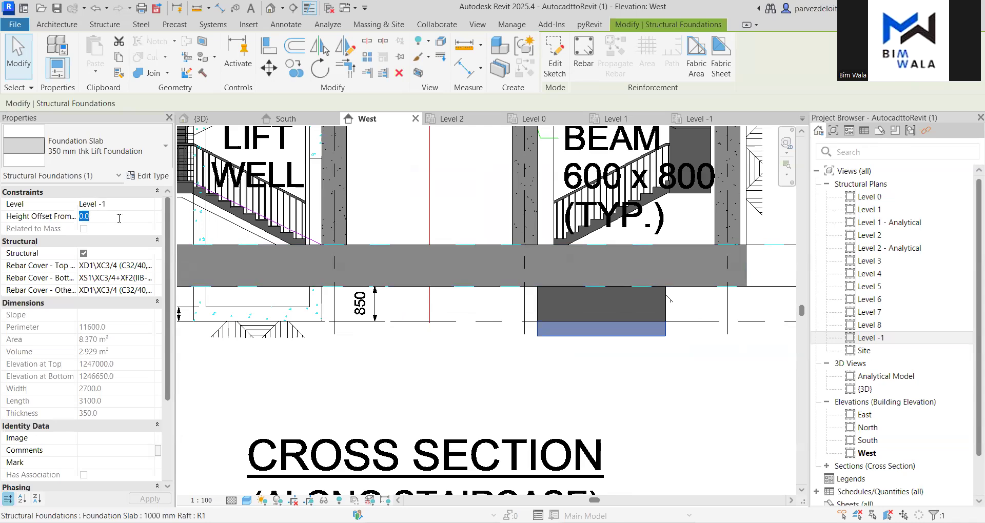
text(350)
key(Return)
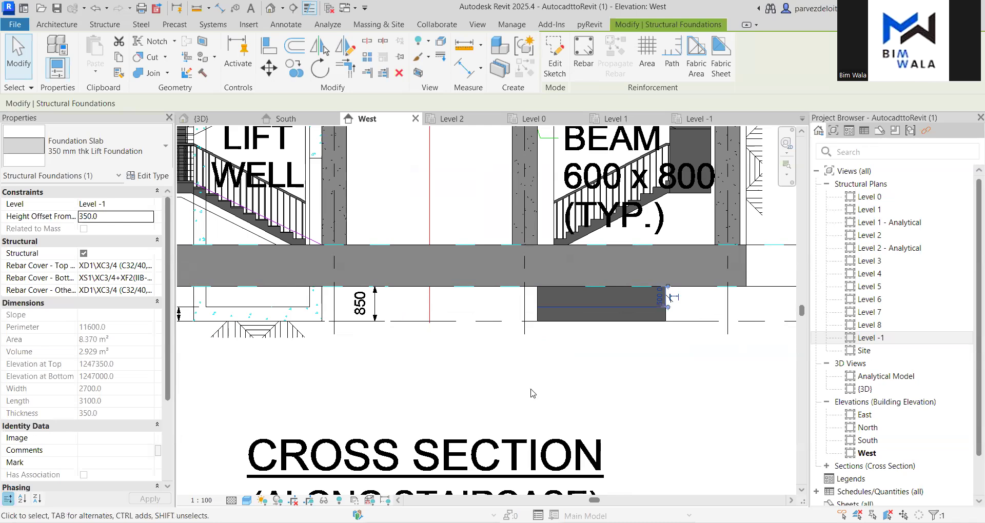
double_click(113, 215)
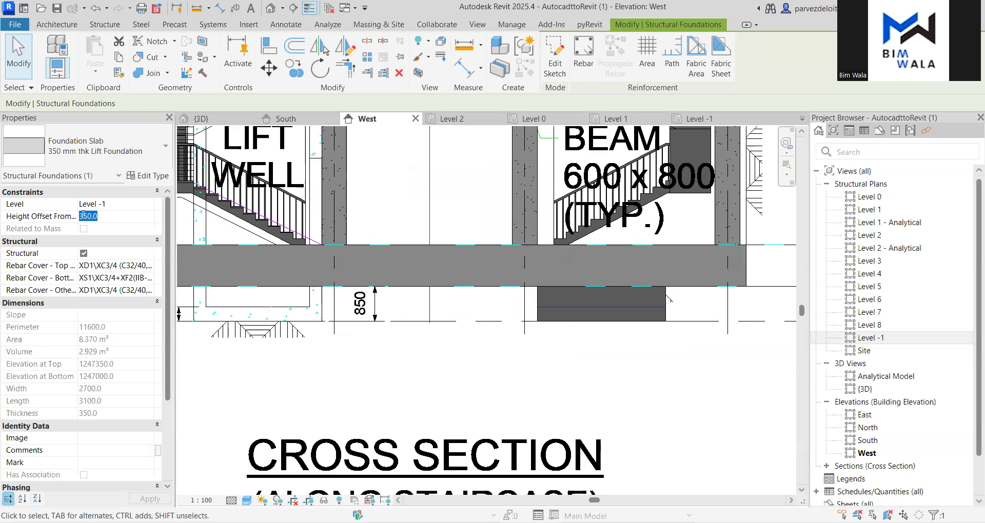
click(83, 215)
text(-)
key(Return)
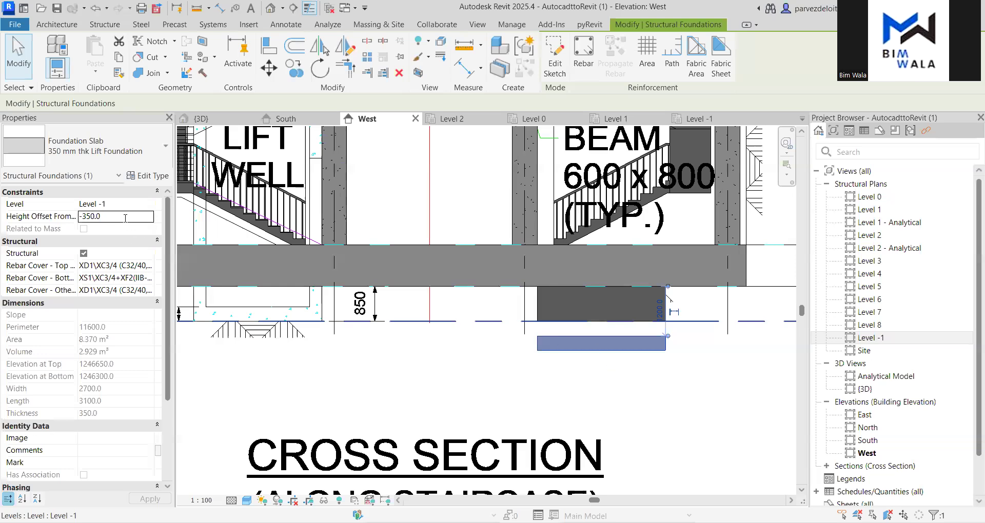
key(ctrl+z)
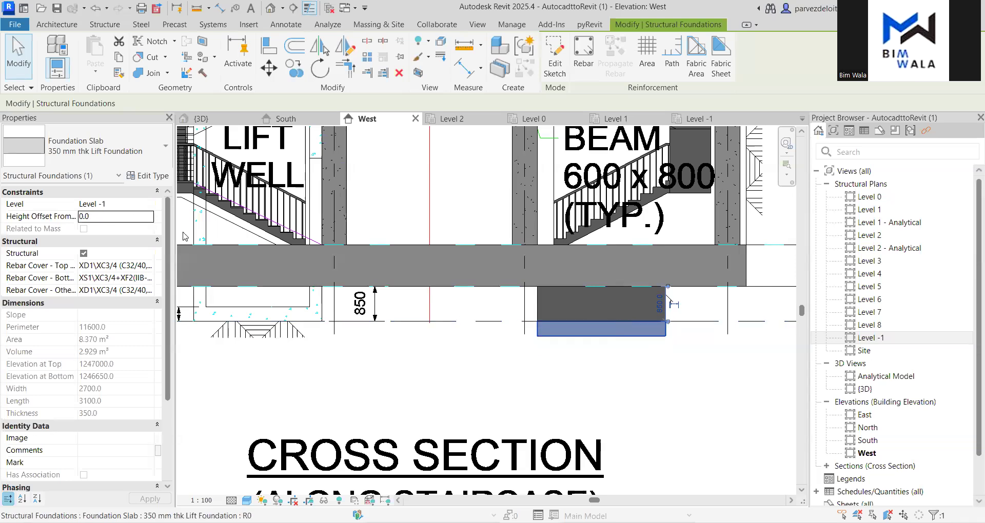
Set the 350 mm lift foundation slab's height offset from Level -1 to 350 and check its position against the Level -1 line
click(116, 215)
text(35)
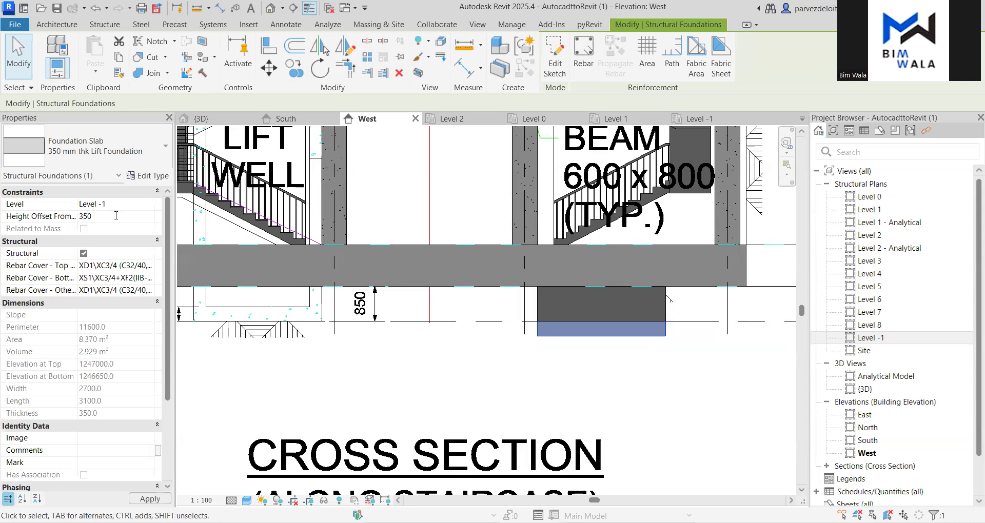
click(647, 339)
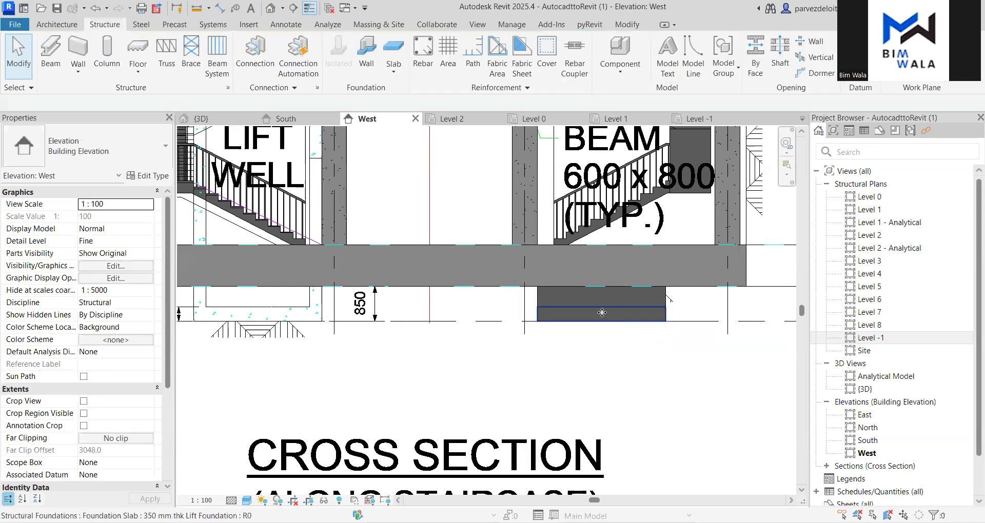
click(598, 313)
scroll(595, 315, up, 3)
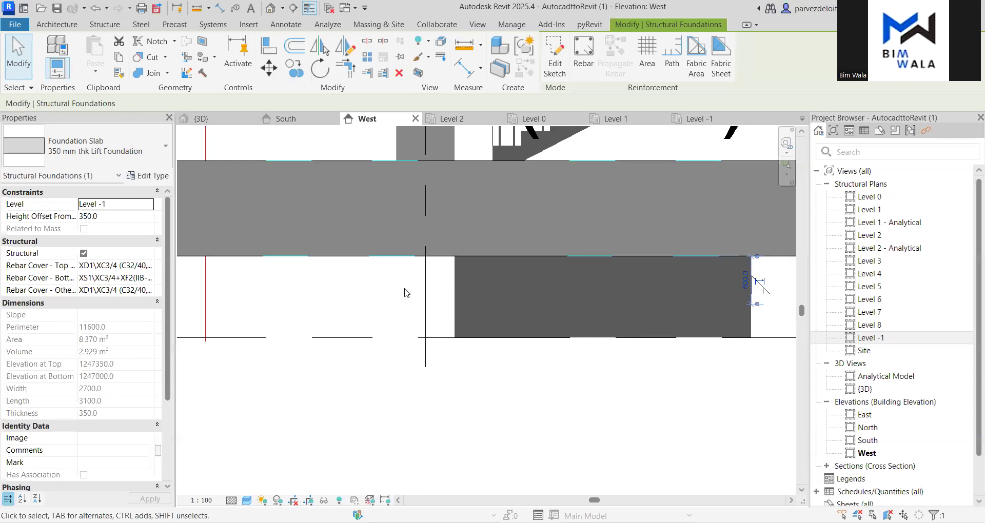
click(109, 216)
scroll(646, 339, down, 3)
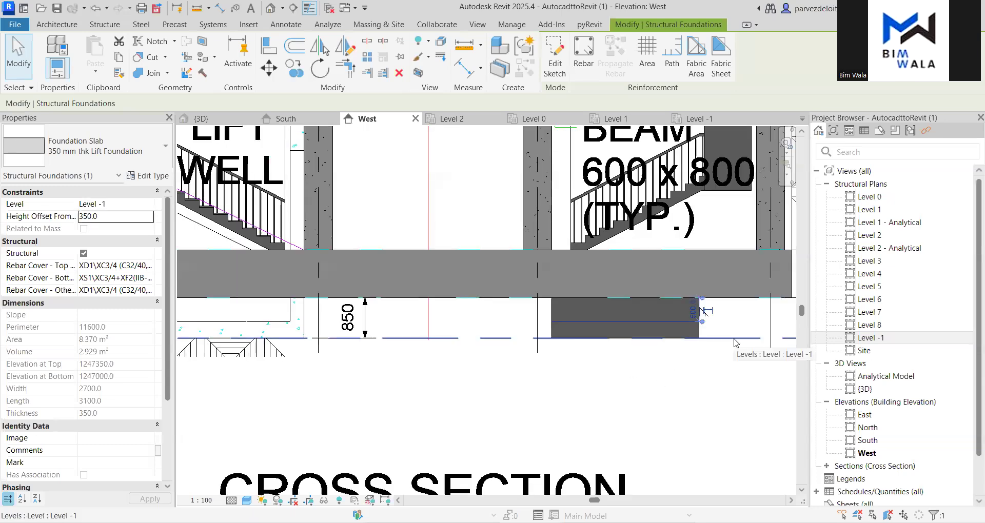
click(731, 395)
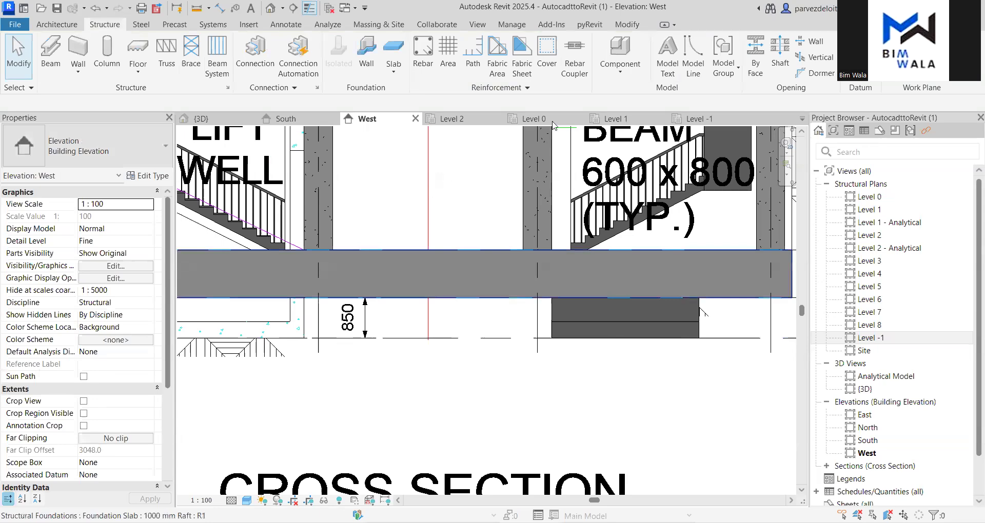
Close the Level -1 plan, compare the West elevation with the Level 1 structural plan, and leave the Level 1 plan active
click(705, 118)
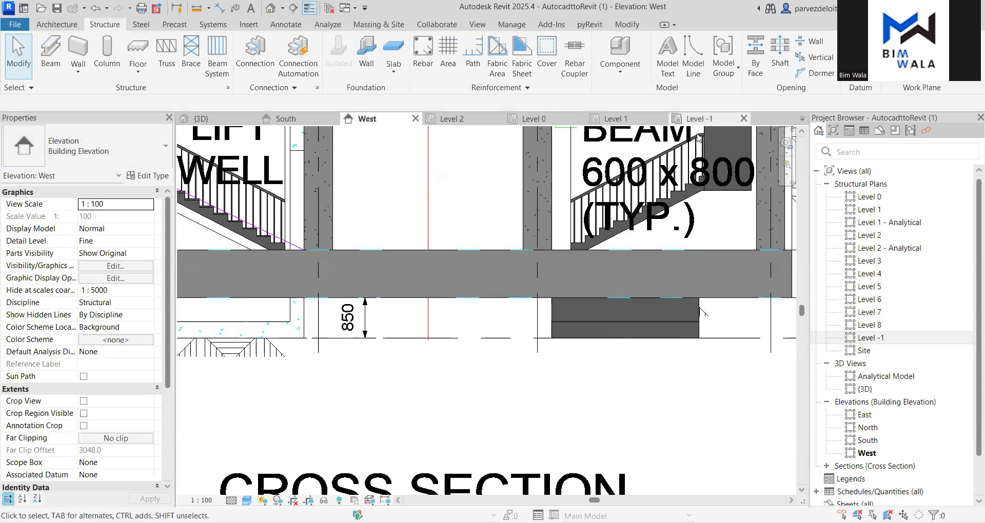
key(Tab)
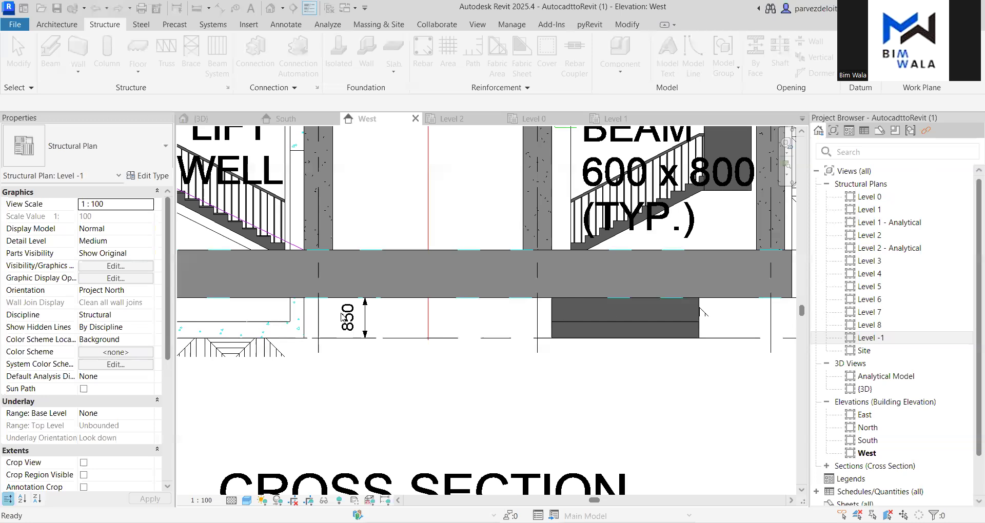
click(616, 120)
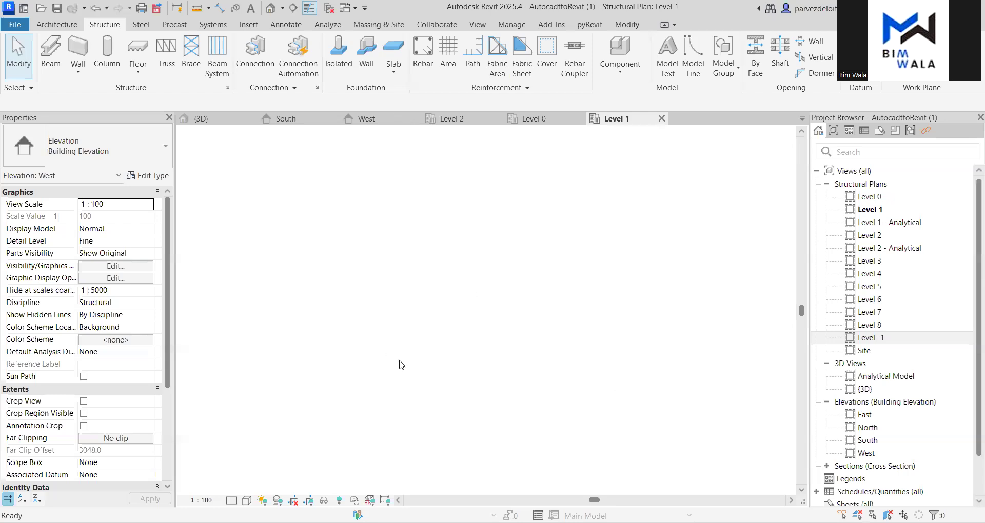
key(ctrl+Tab)
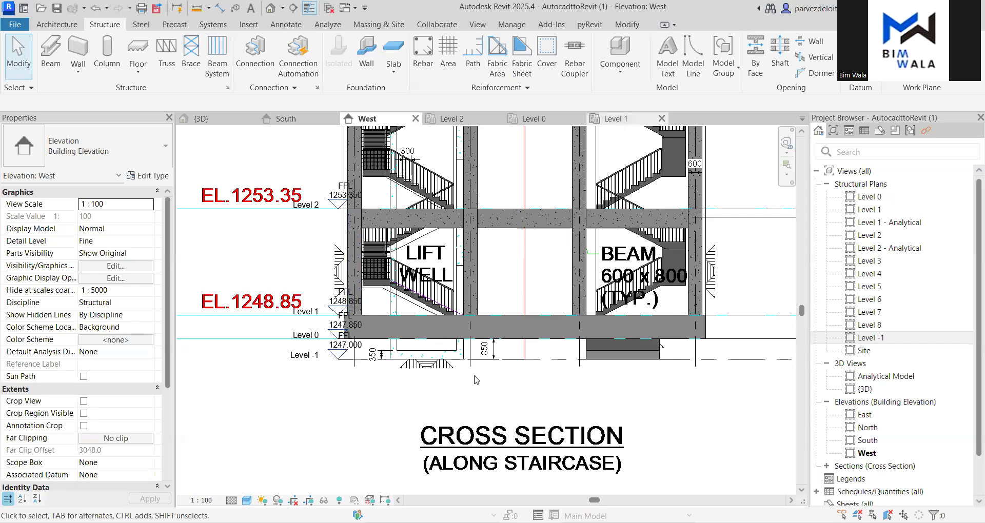
key(ctrl+Tab)
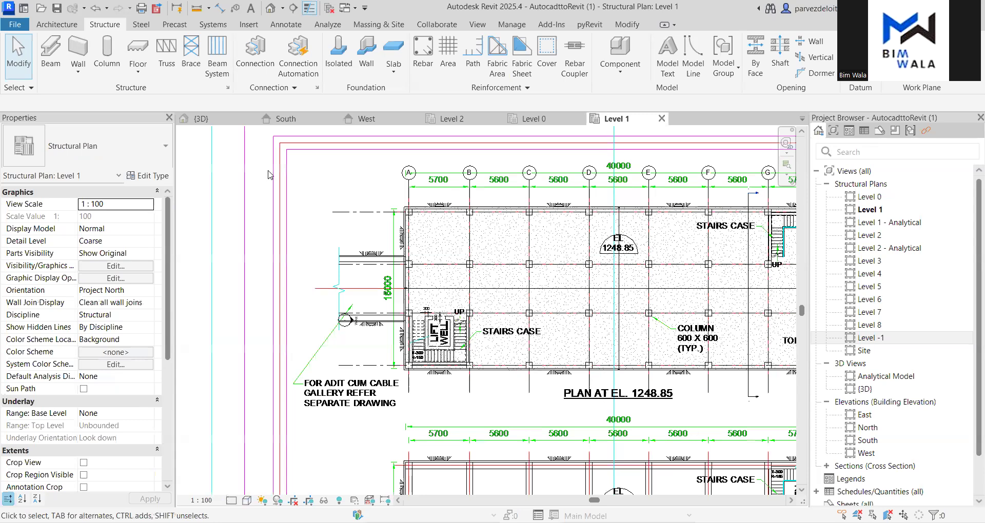
Try to set new 300 mm structural walls in the Level 1 plan to base offset 0 and top constraint Level 2
scroll(674, 442, up, 1)
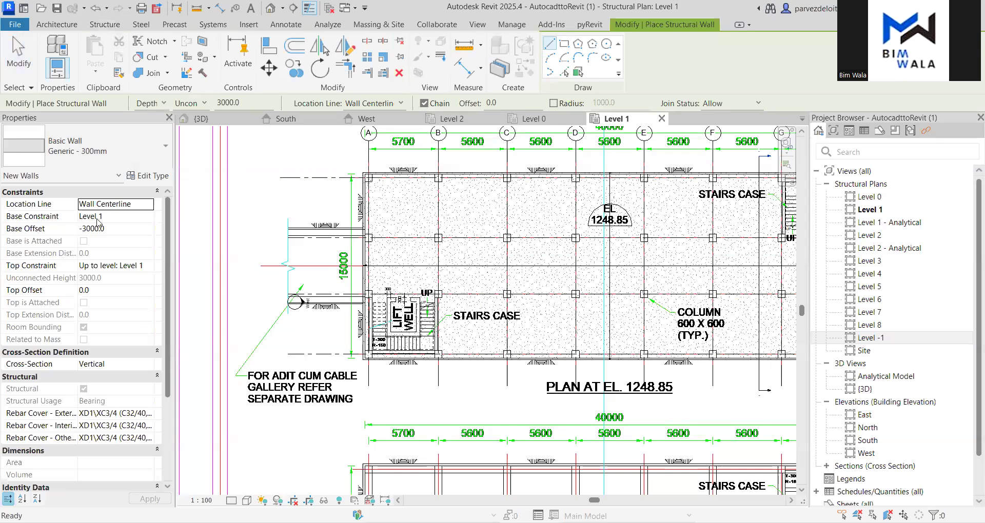
click(120, 229)
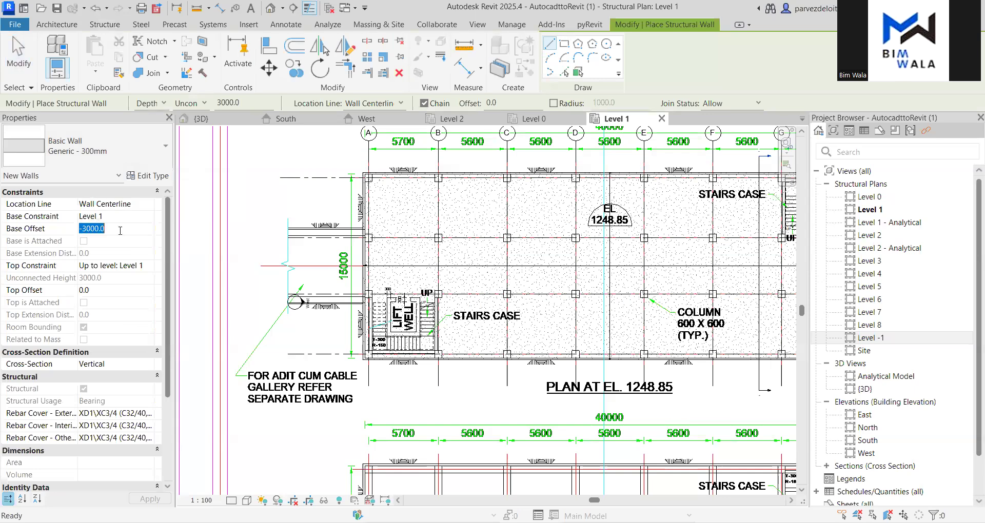
text(0)
click(143, 267)
click(149, 266)
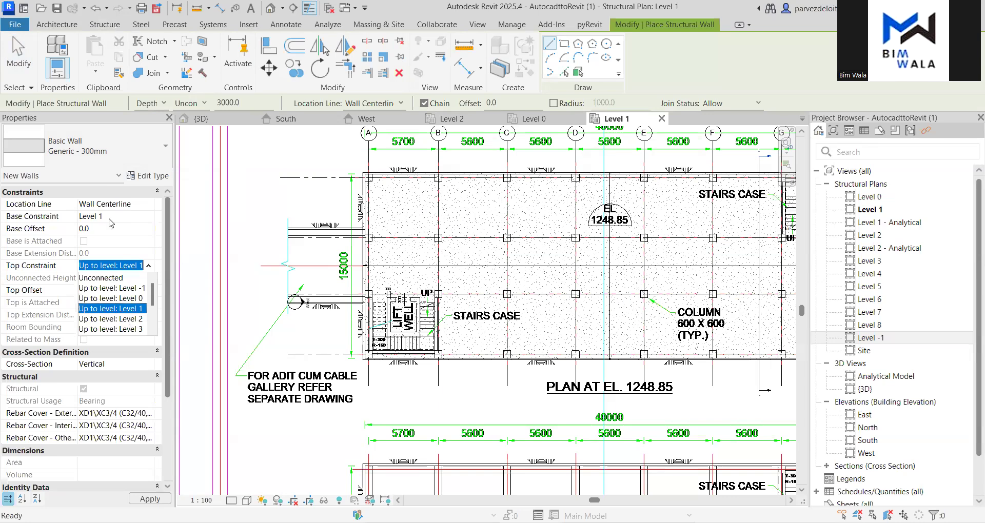
key(Down)
key(Return)
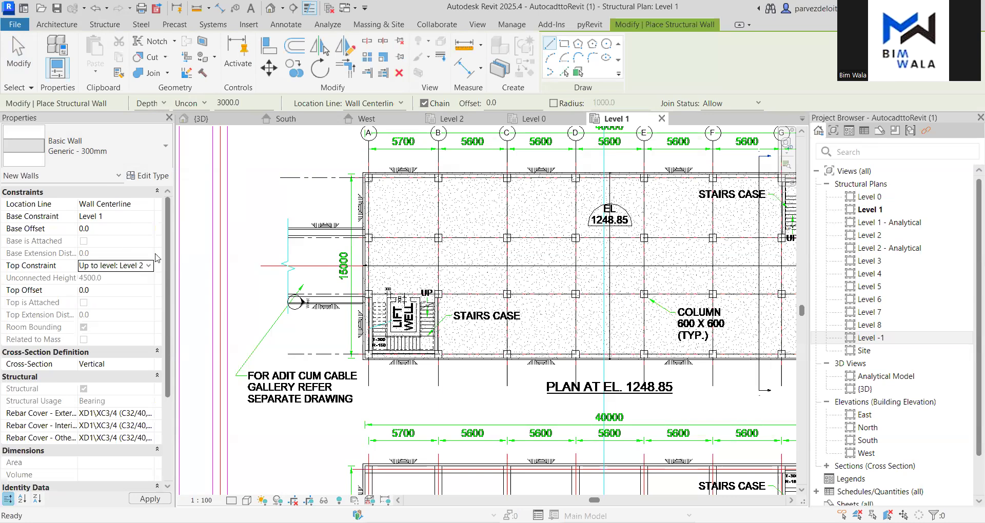
click(413, 311)
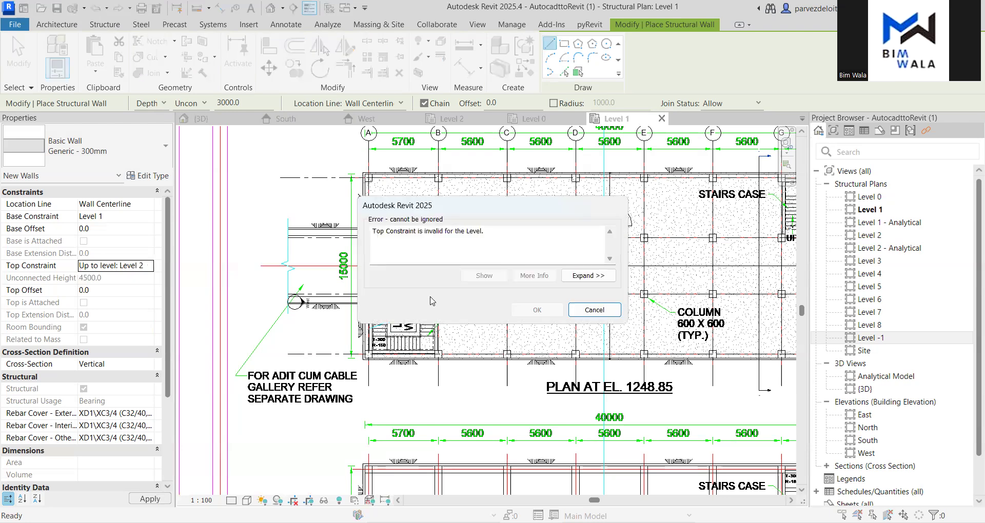
click(593, 311)
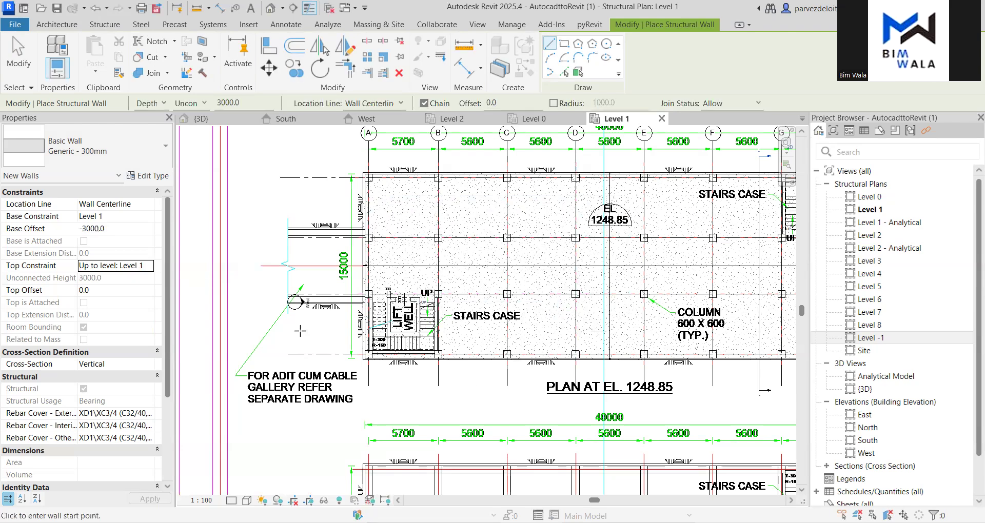
Leave the wall command and close the Level 0, West and South views, keeping the 3D, Level 2 and Level 1 views open
scroll(301, 331, down, 1)
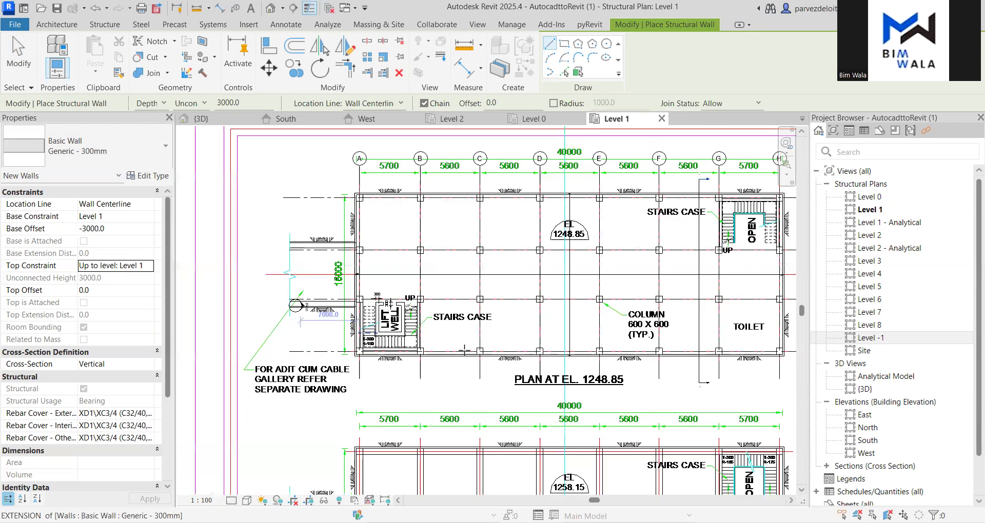
scroll(464, 351, up, 1)
scroll(506, 277, up, 1)
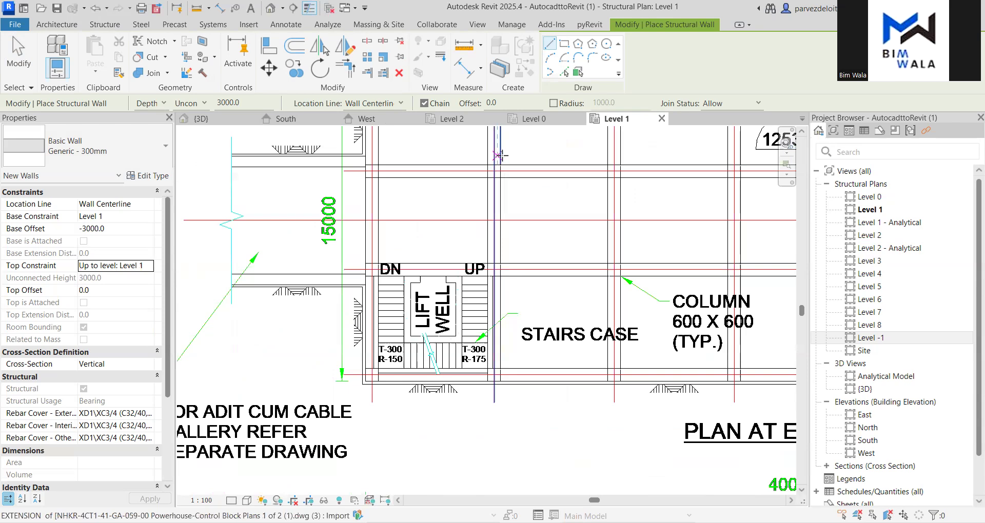
key(Escape)
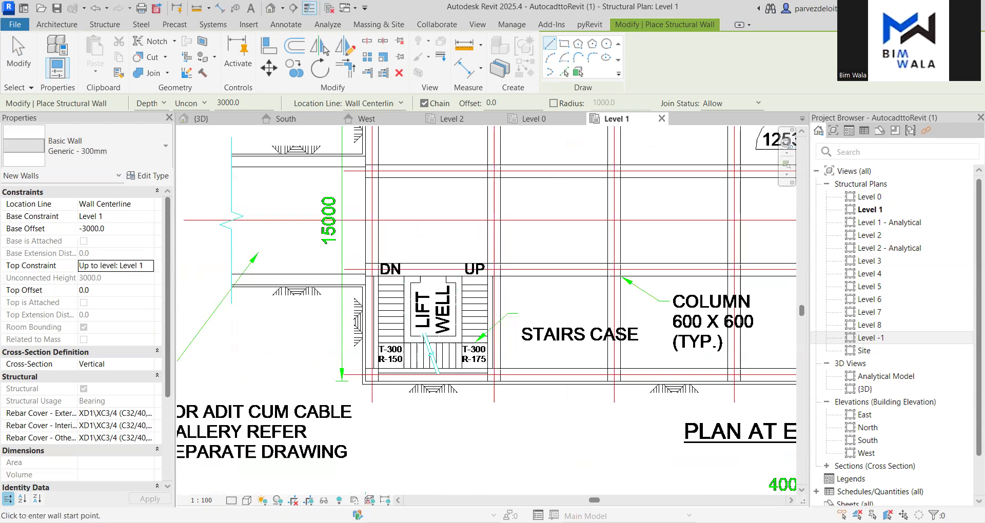
click(580, 118)
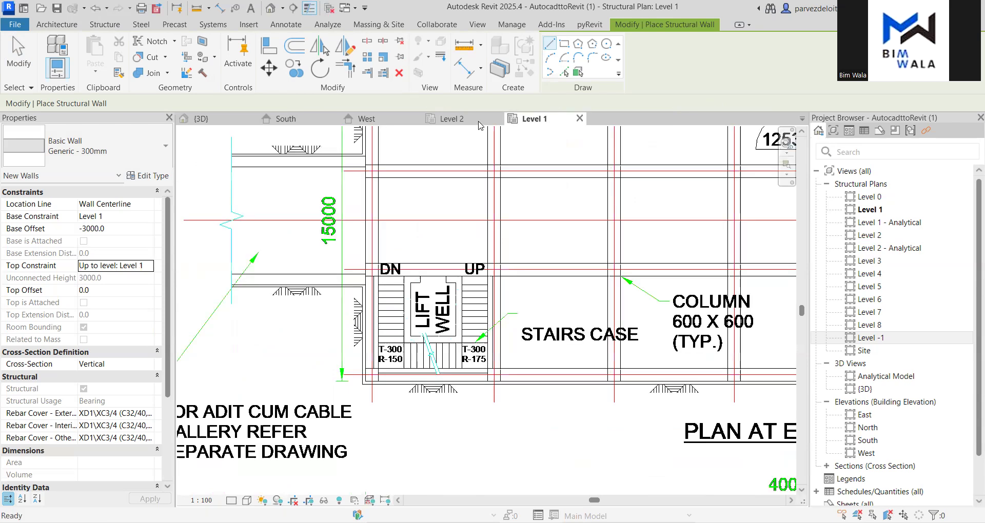
click(409, 122)
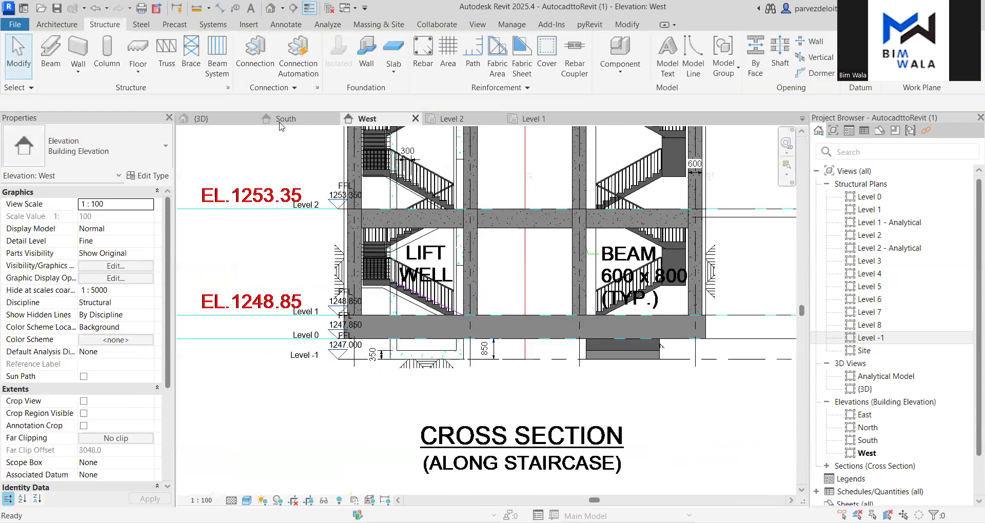
click(416, 119)
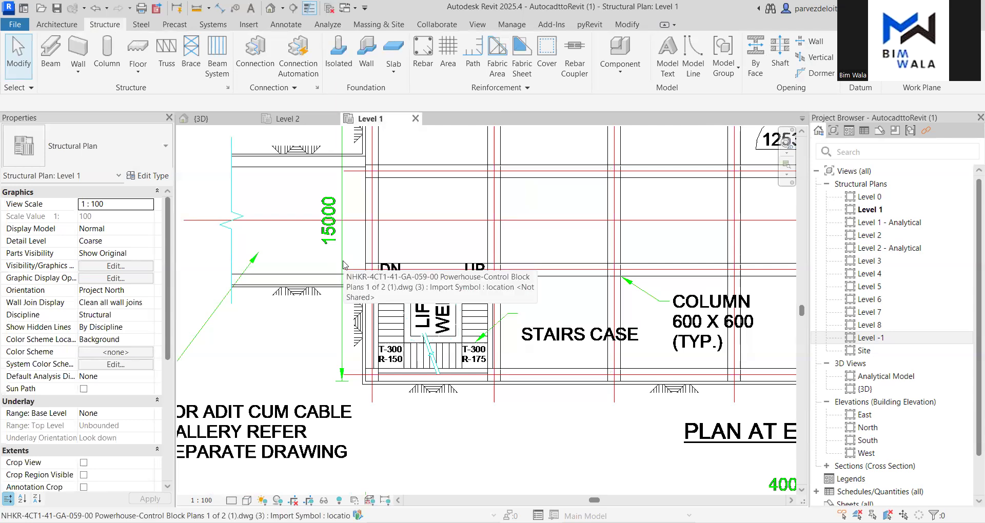
Tile the open views, close Level 1 so the 3D view and Level 2 plan sit side by side, and frame the building in 3D
key(w)
key(t)
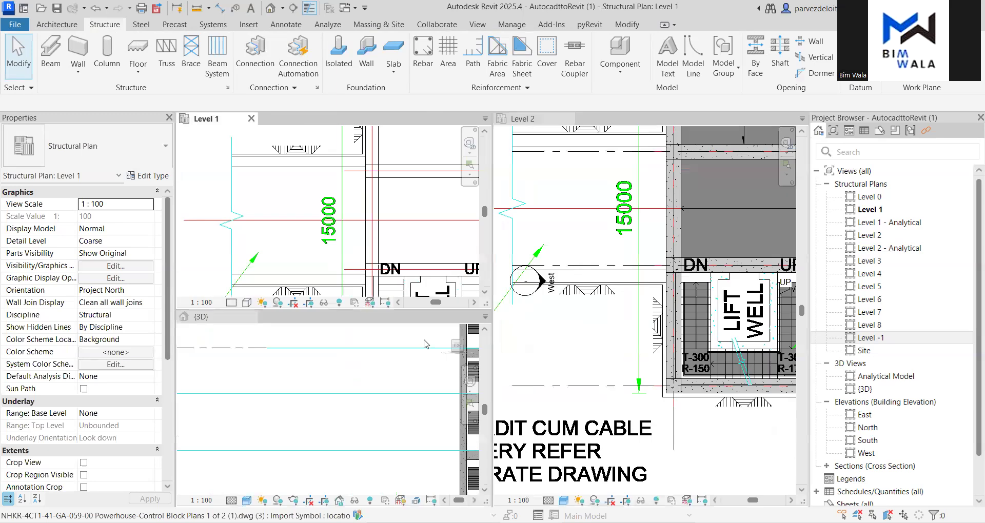
scroll(313, 371, down, 3)
scroll(389, 435, up, 2)
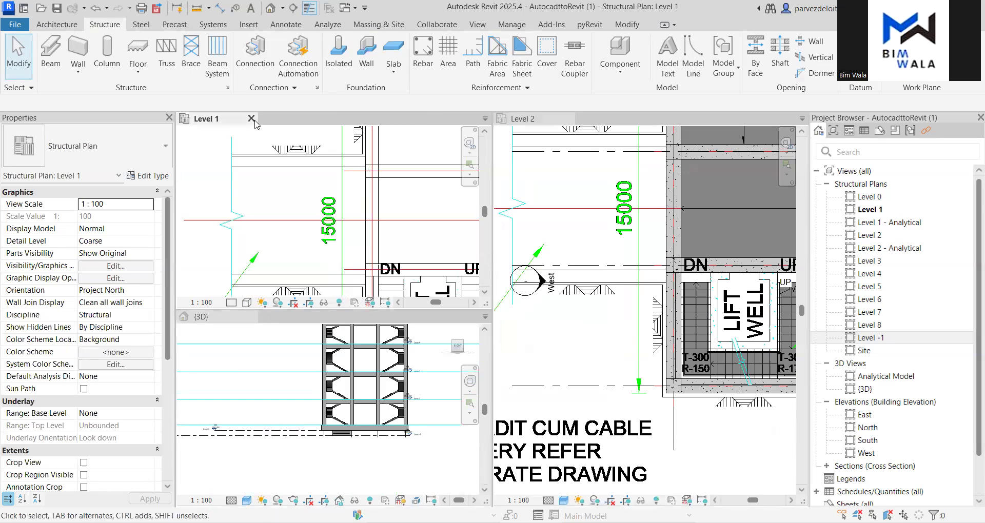
click(251, 119)
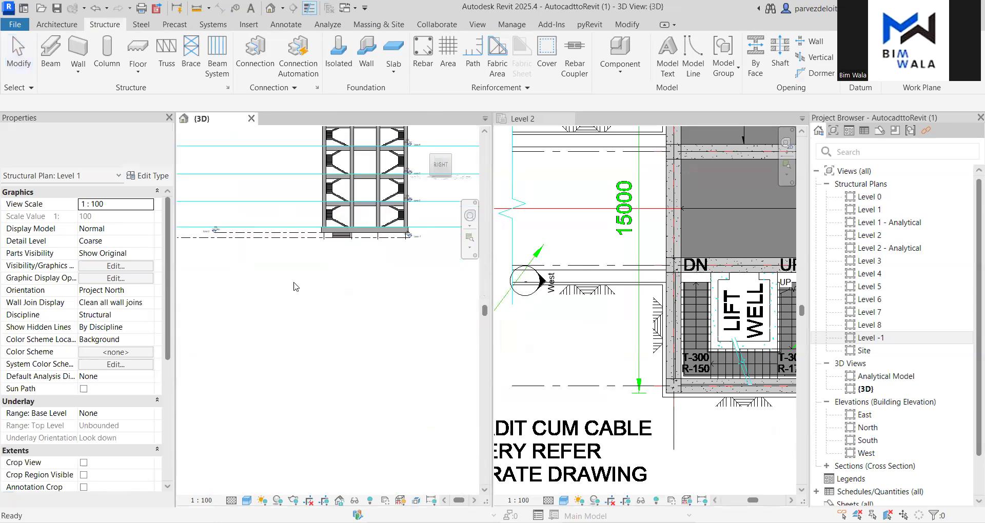
scroll(339, 236, up, 6)
click(337, 197)
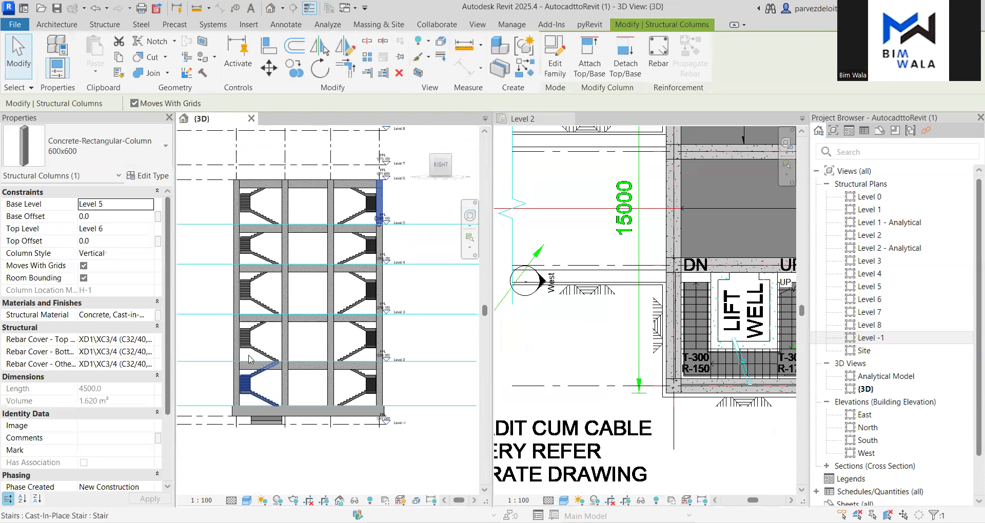
Activate the Level 2 plan at the lift well and start a Generic - 300mm structural wall
scroll(564, 292, down, 2)
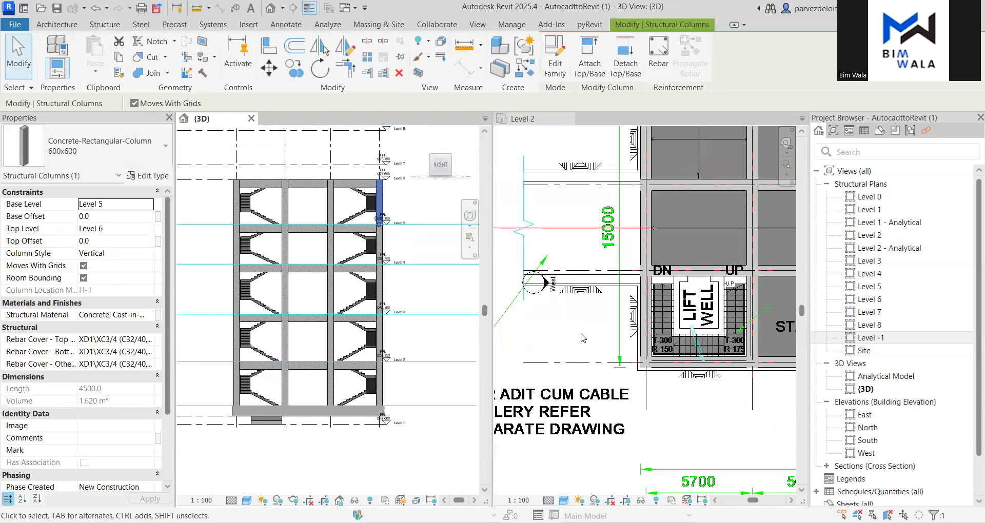
scroll(616, 307, down, 5)
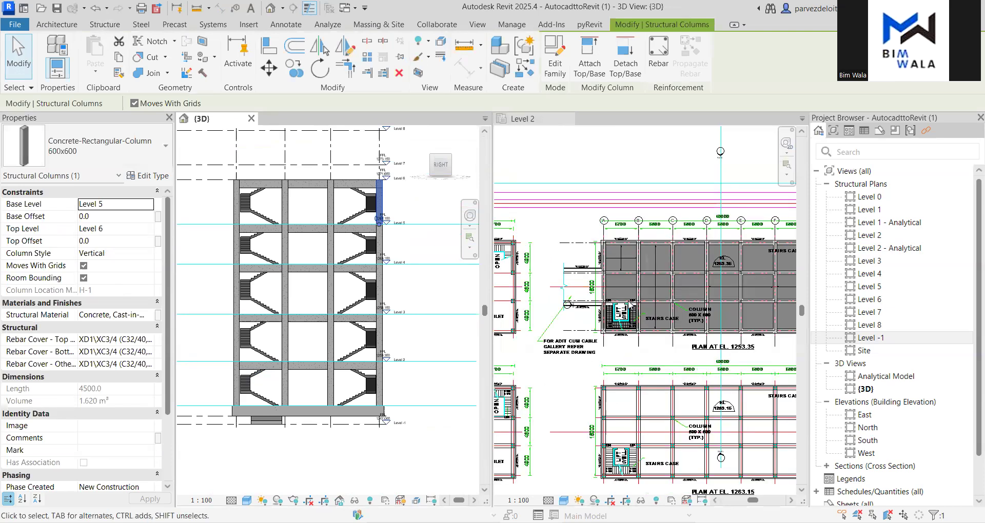
scroll(630, 303, up, 5)
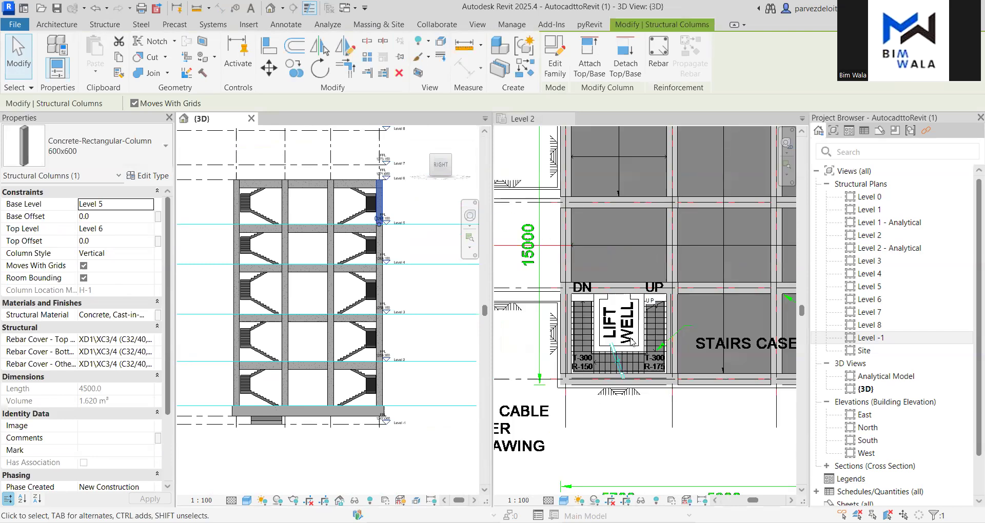
scroll(608, 317, up, 2)
scroll(605, 331, down, 1)
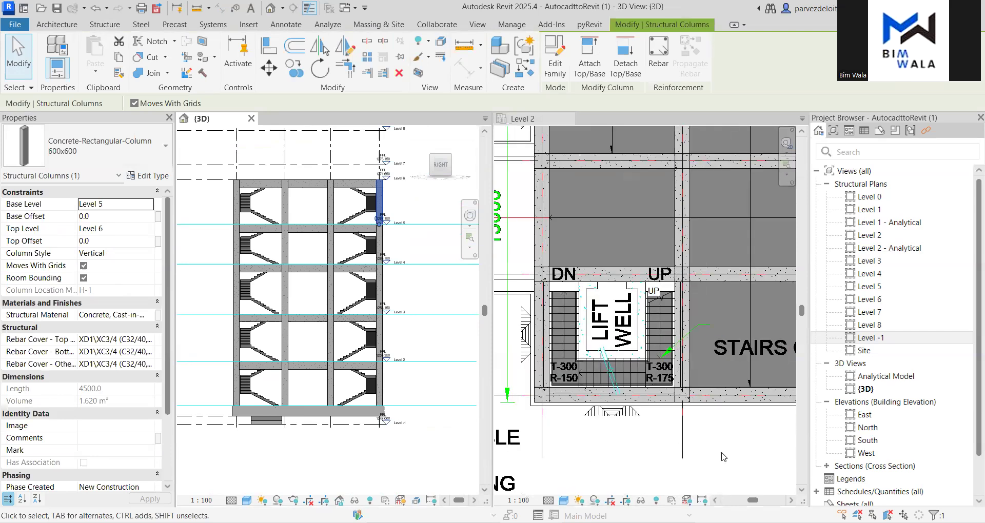
click(723, 457)
click(81, 70)
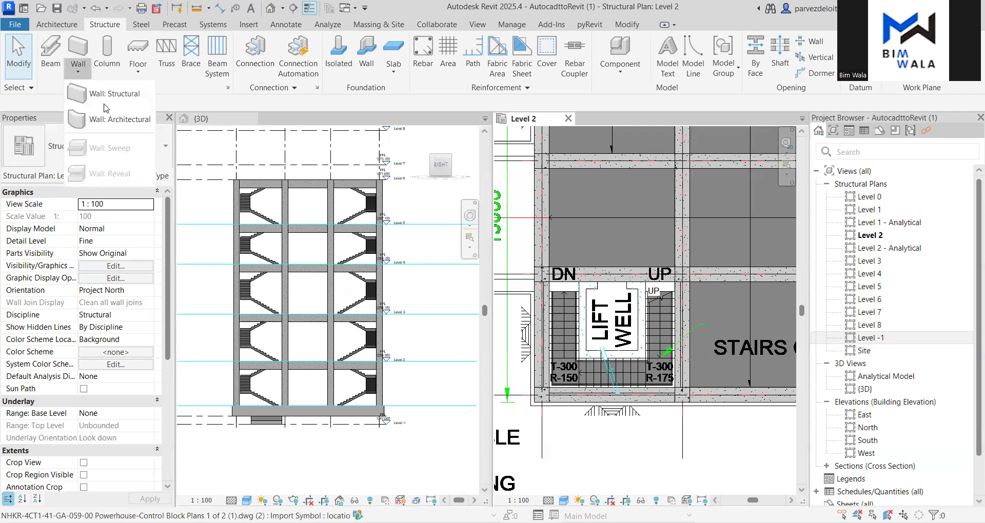
click(107, 98)
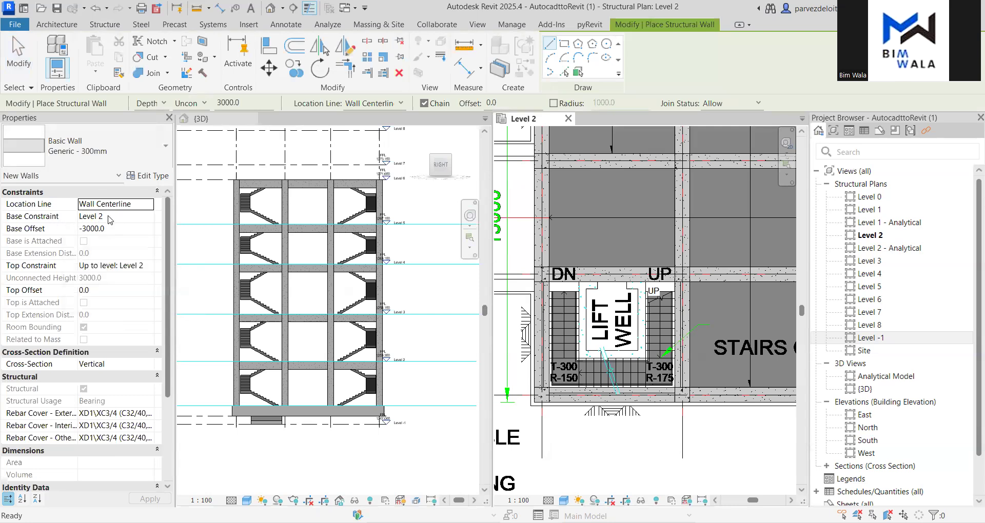
Try to set the new walls' base offset to 0 and their top constraint to Level 3
click(122, 232)
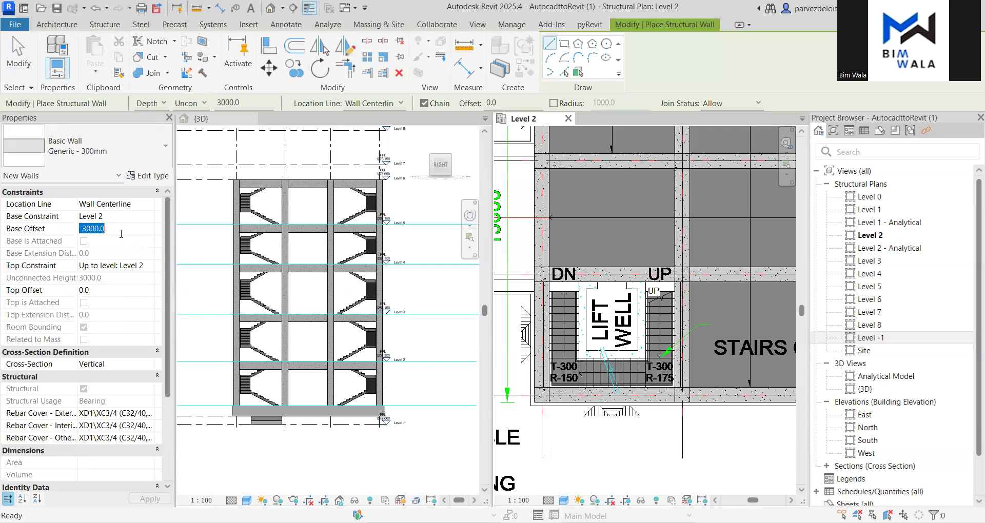
text(0)
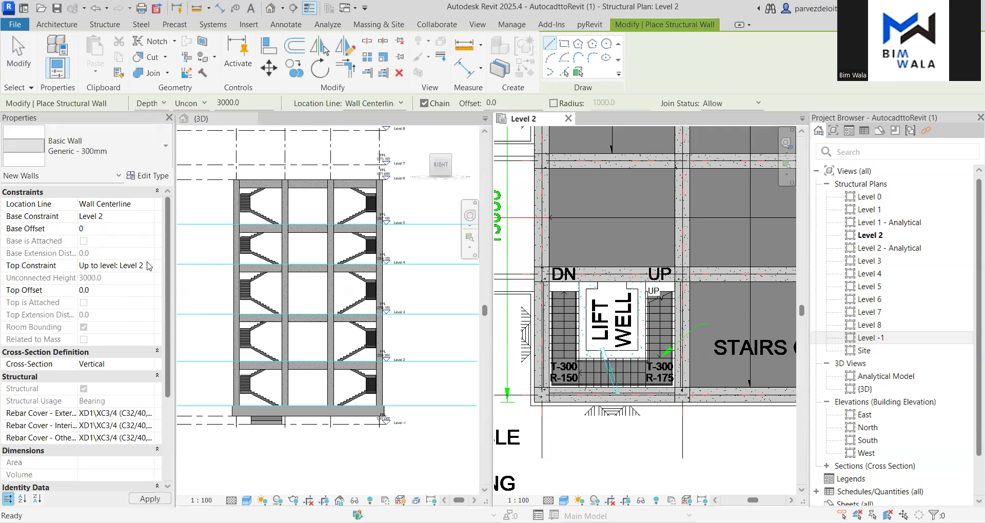
click(149, 265)
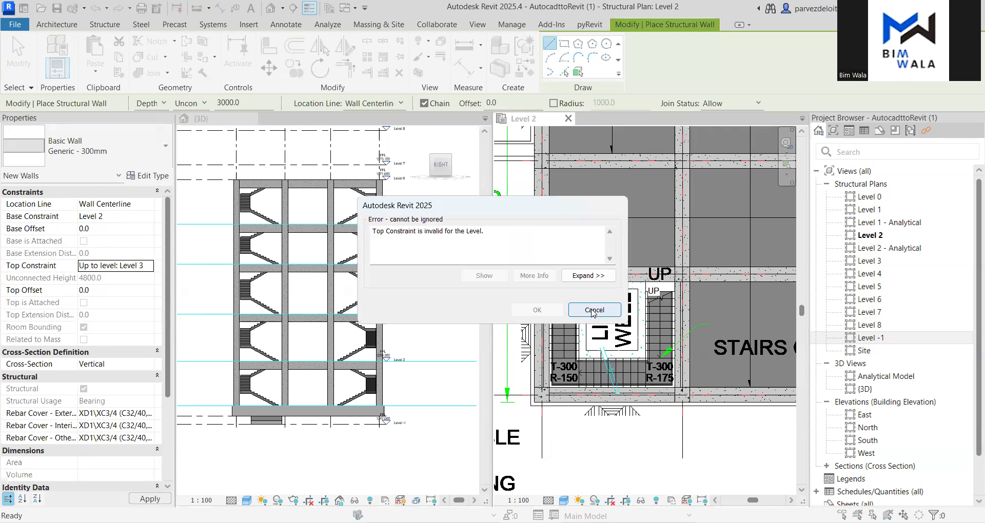
click(594, 310)
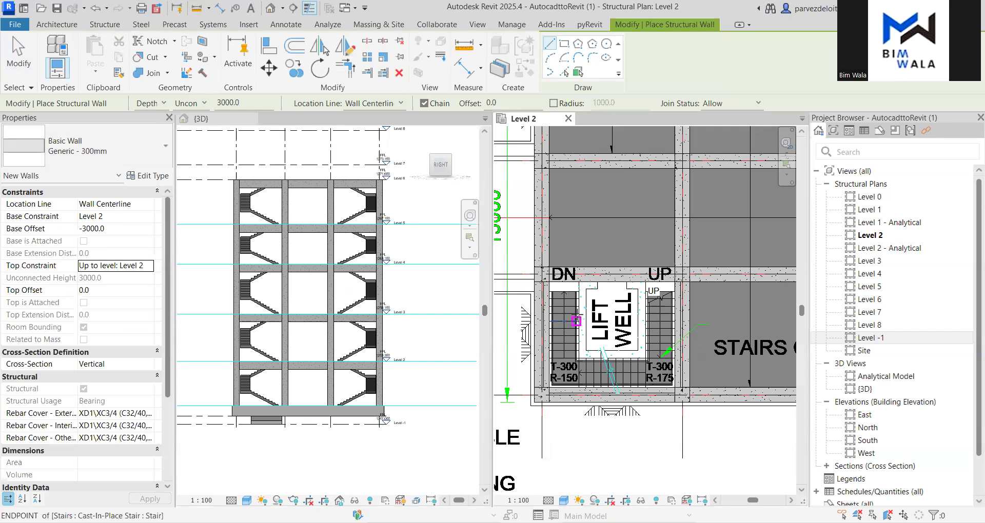
Draw five chained 300 mm structural walls along the lift well outline in the Level 2 plan, leaving the door opening between the two short return walls
scroll(576, 321, up, 2)
click(607, 262)
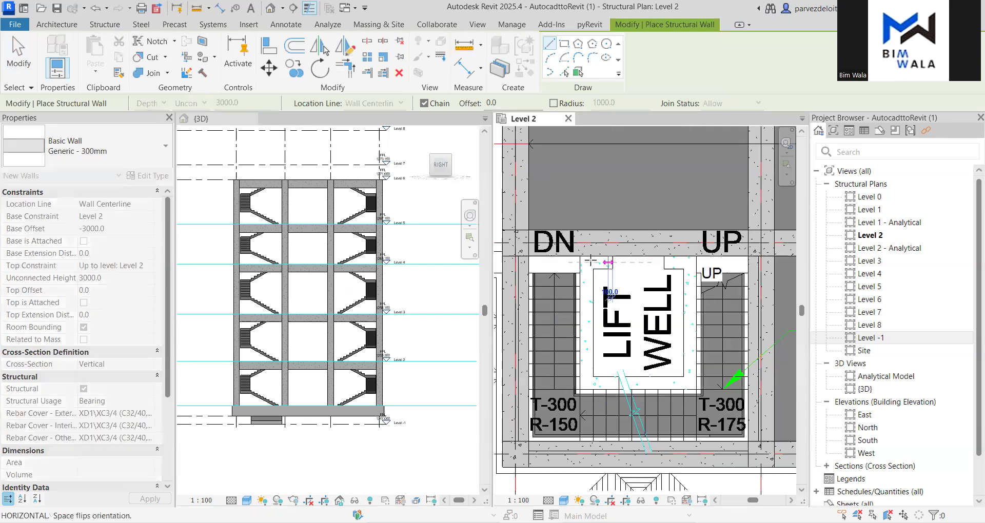
click(588, 262)
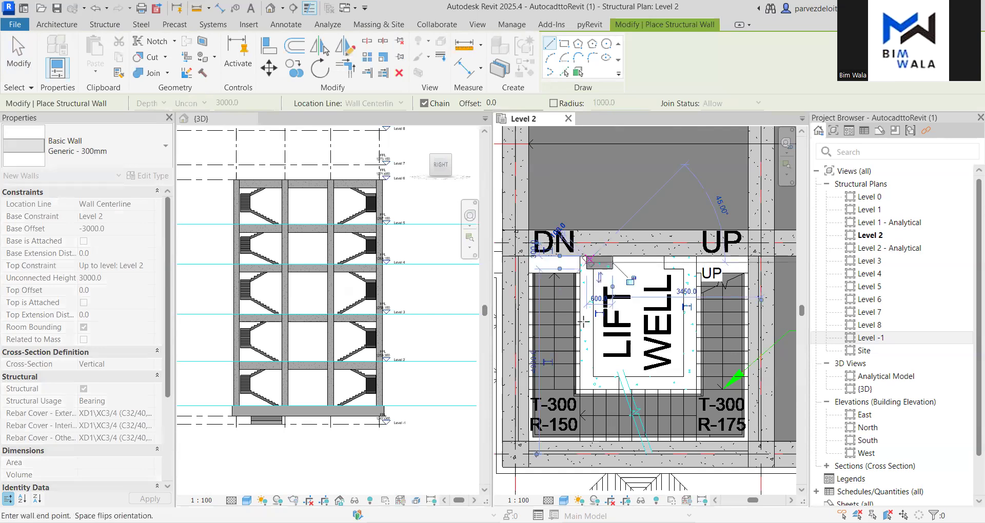
click(588, 382)
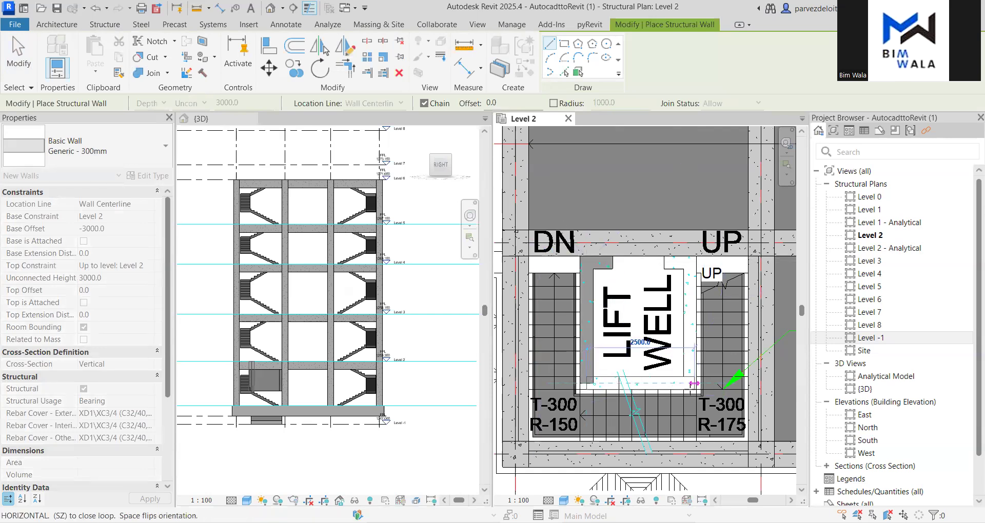
click(686, 319)
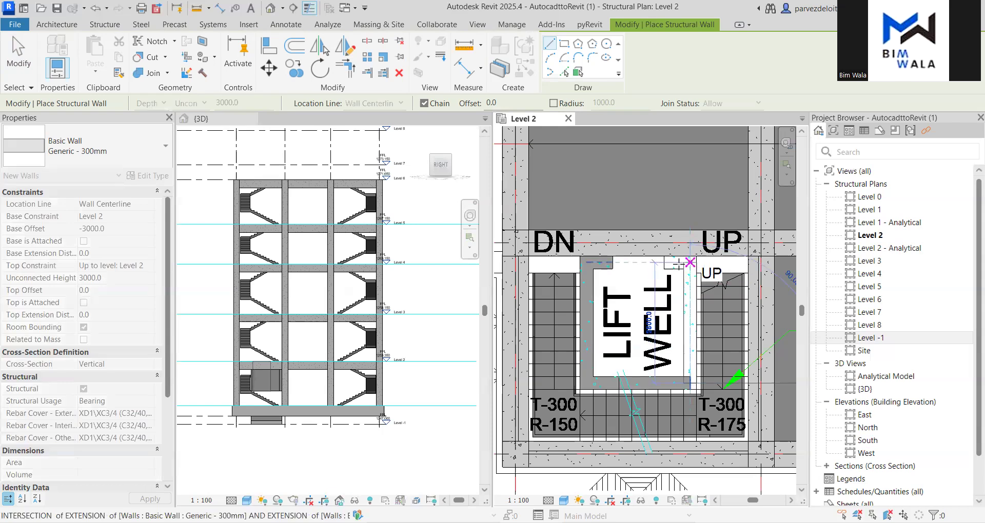
click(689, 263)
click(666, 262)
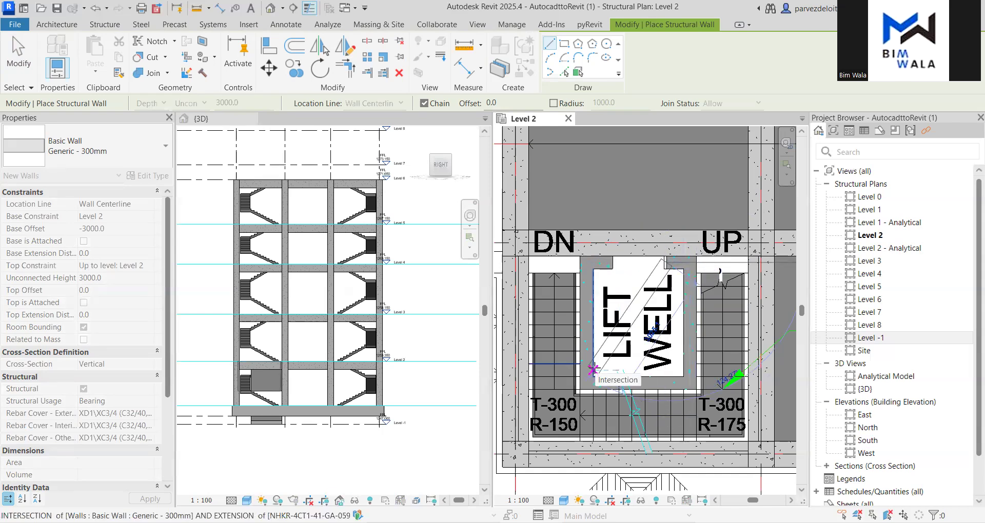
key(Escape)
key(Escape)
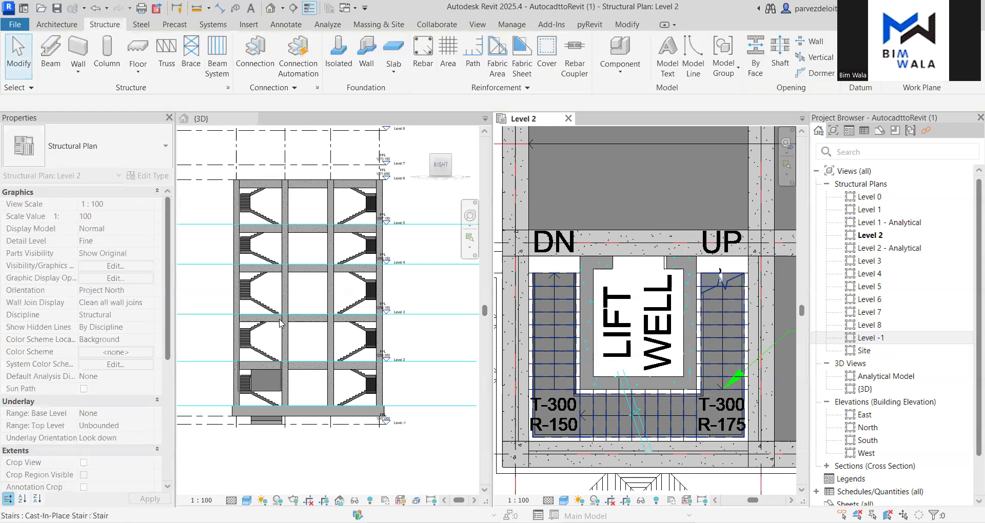
Align the end face of the short return wall on the UP stair side with the door opening edge in the CAD drawing
scroll(287, 338, up, 3)
scroll(286, 338, up, 1)
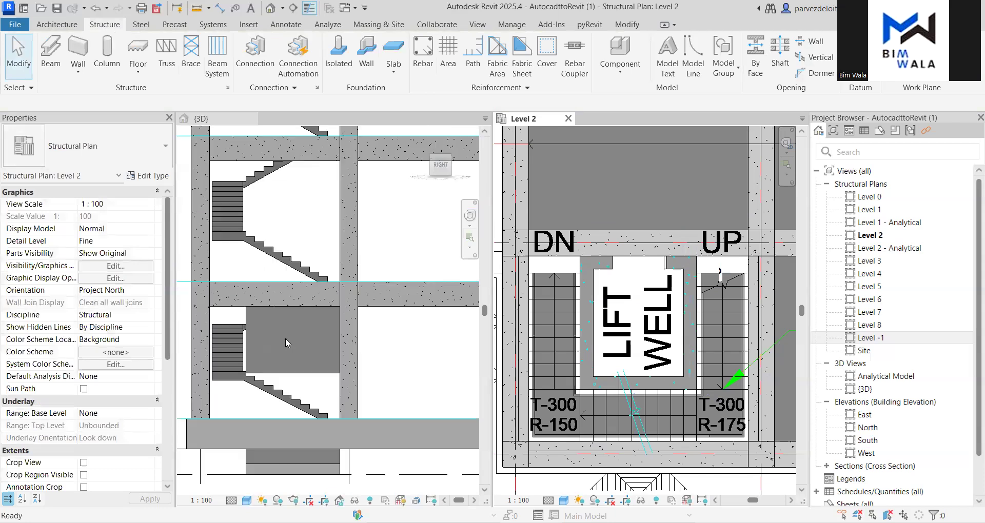
scroll(286, 337, down, 3)
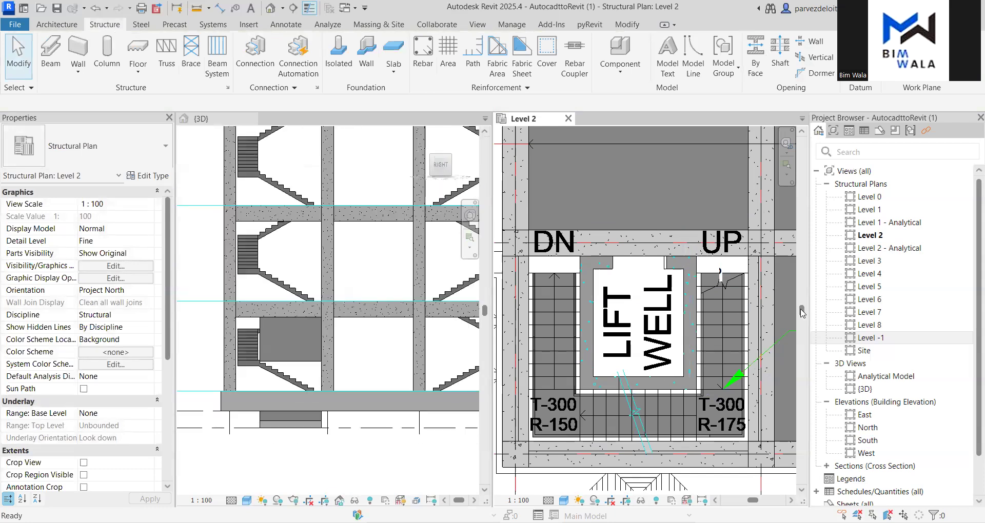
scroll(672, 268, up, 3)
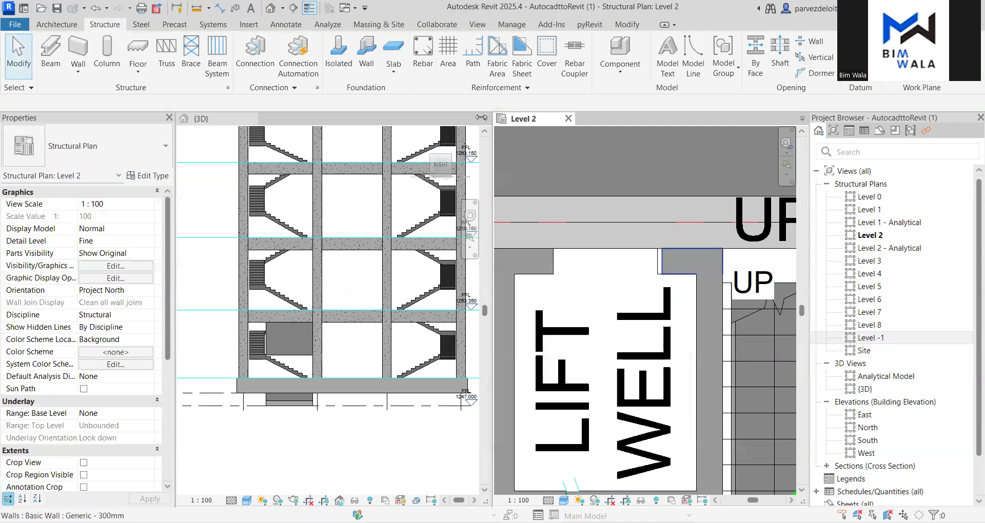
click(269, 44)
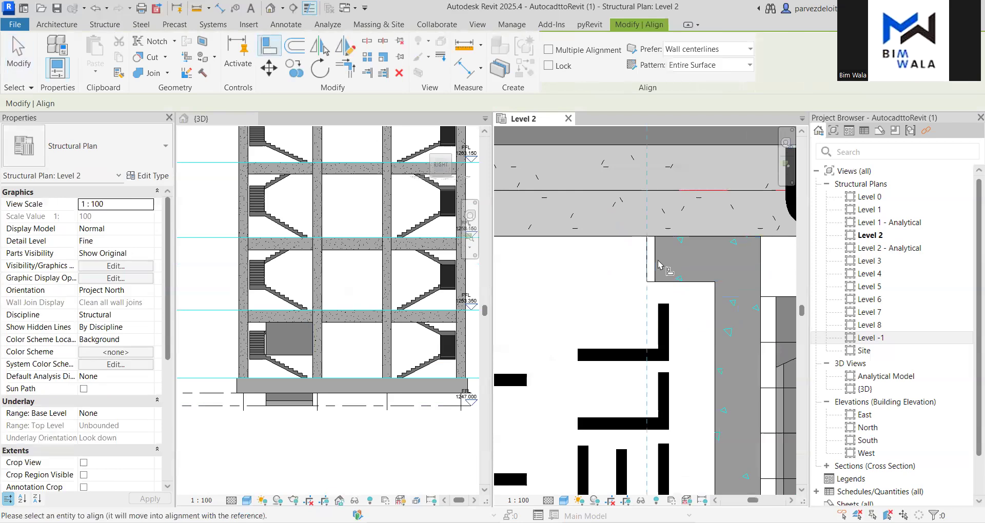
scroll(685, 257, down, 2)
scroll(685, 257, down, 2)
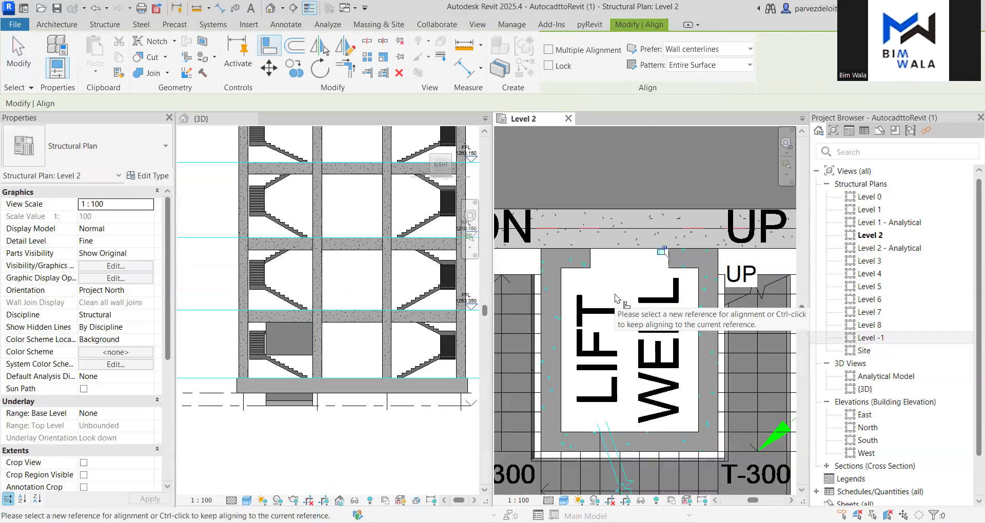
key(Escape)
key(Escape)
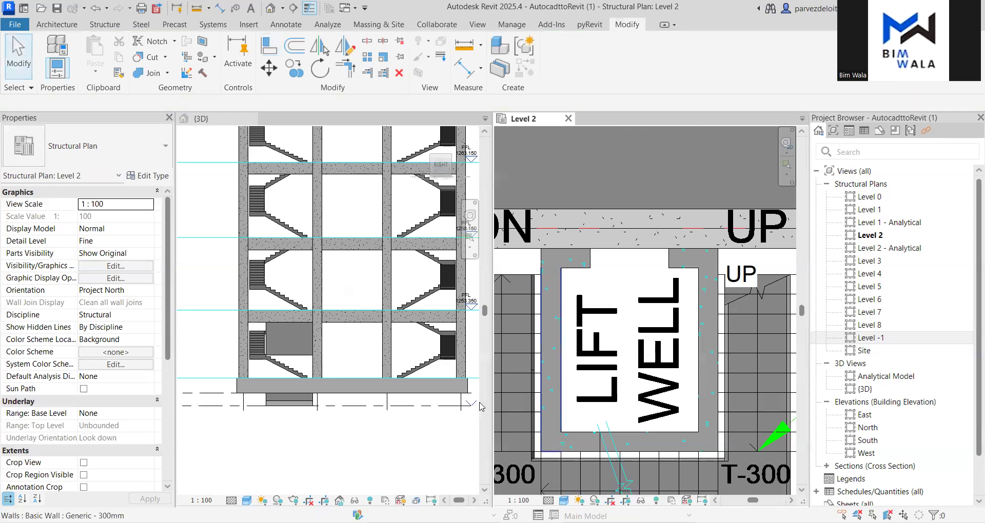
Select the DN-side and rear lift well walls in turn and examine their vertical extent in the 3D view
click(548, 314)
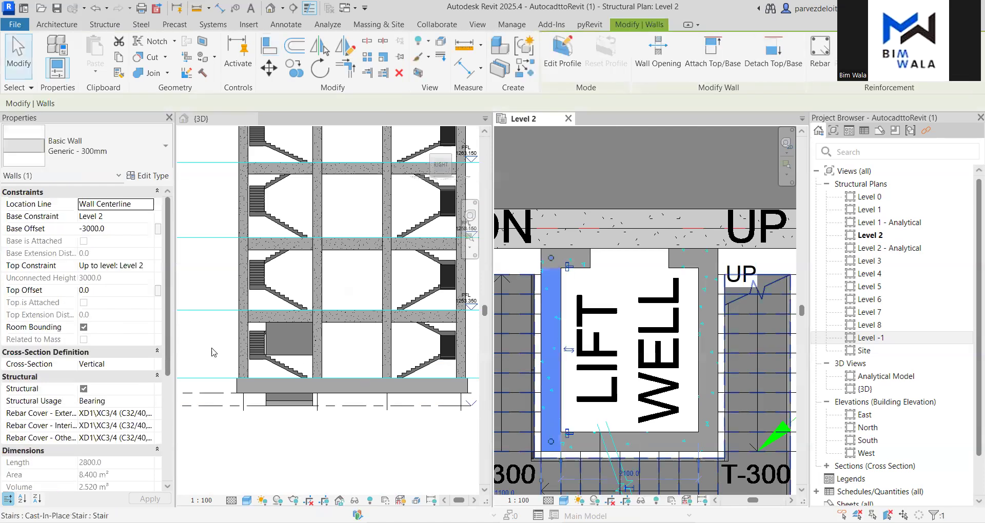
click(636, 444)
scroll(279, 361, up, 5)
scroll(265, 334, down, 2)
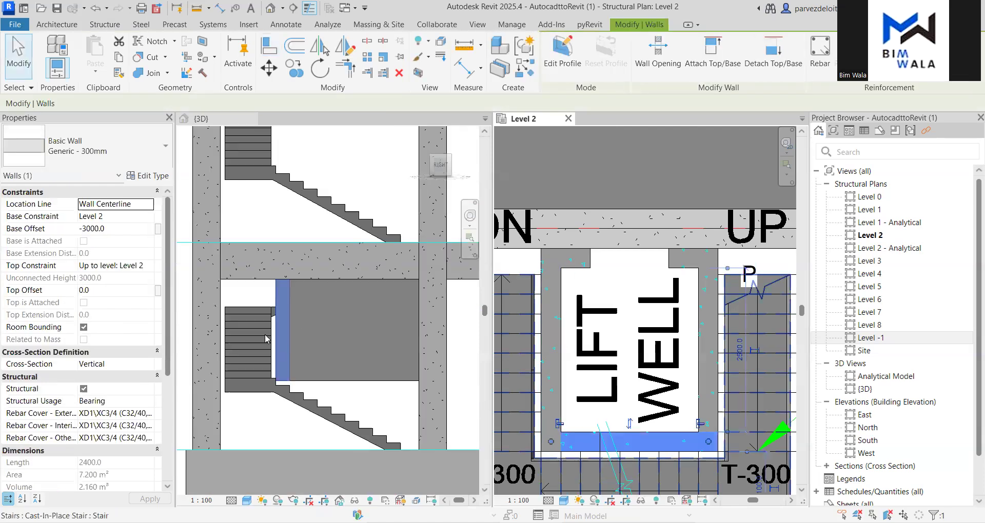
scroll(255, 313, down, 2)
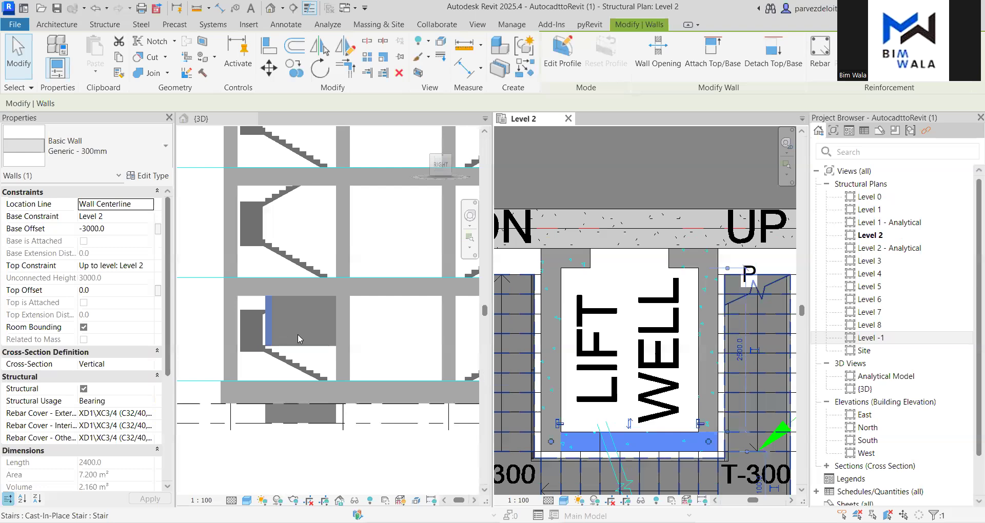
key(Escape)
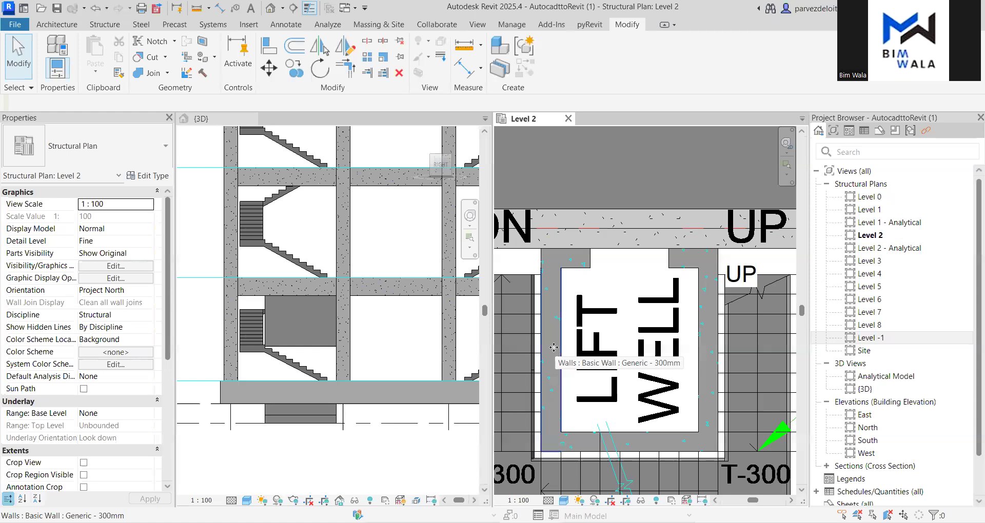
Set the base constraint of all five connected lift well walls to Level 1 and open their base offset for editing
key(Tab)
click(560, 269)
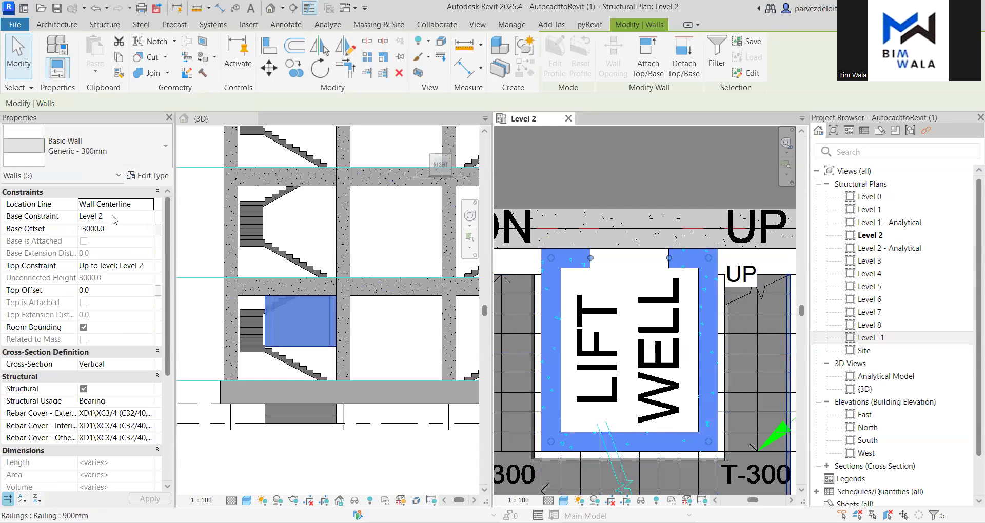
scroll(370, 285, down, 3)
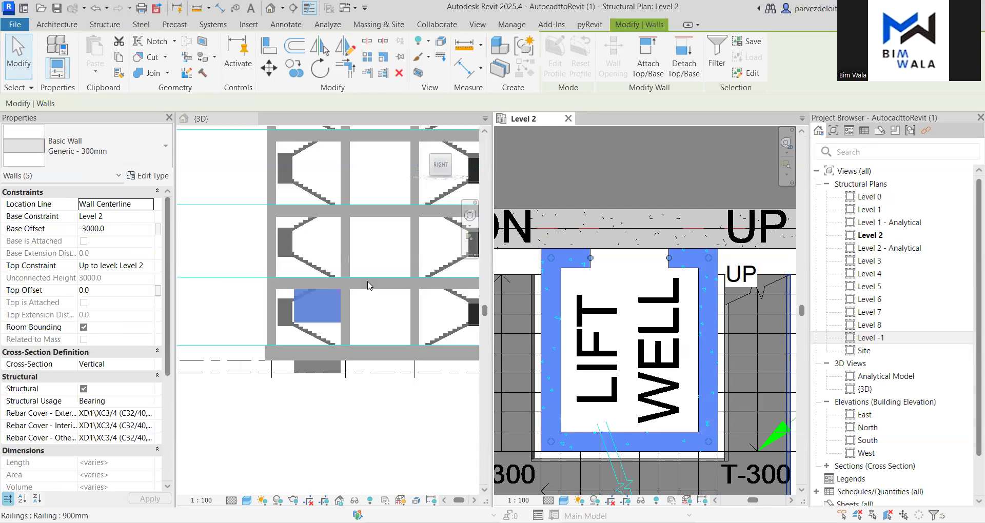
scroll(407, 281, up, 5)
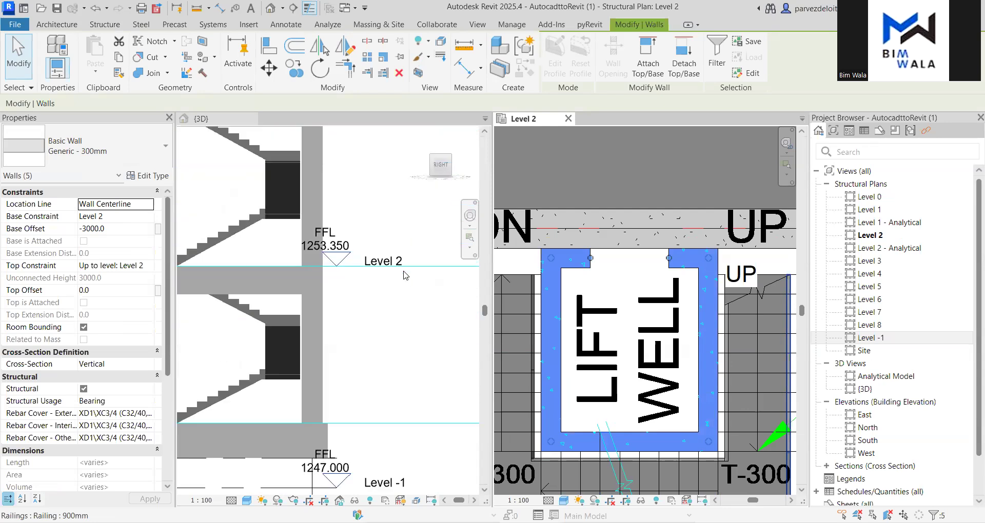
scroll(405, 276, down, 4)
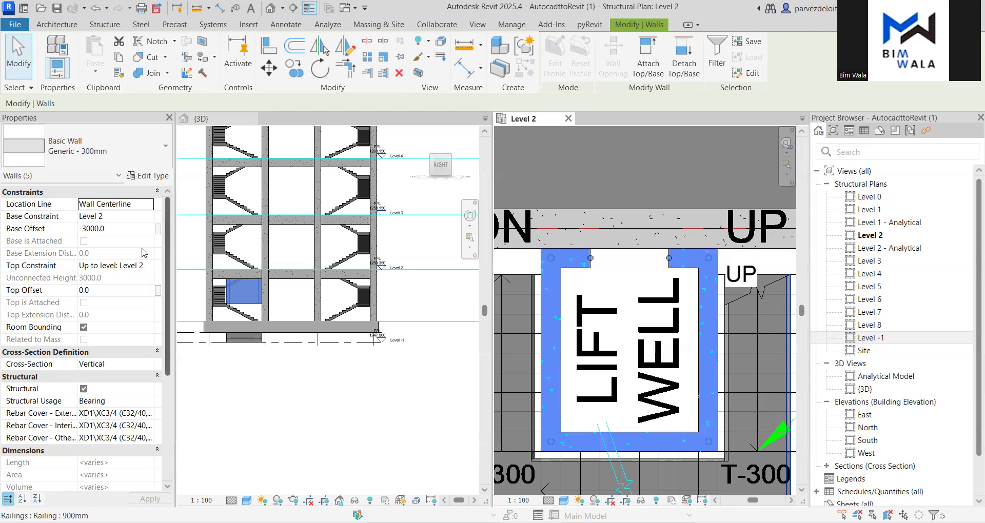
click(151, 218)
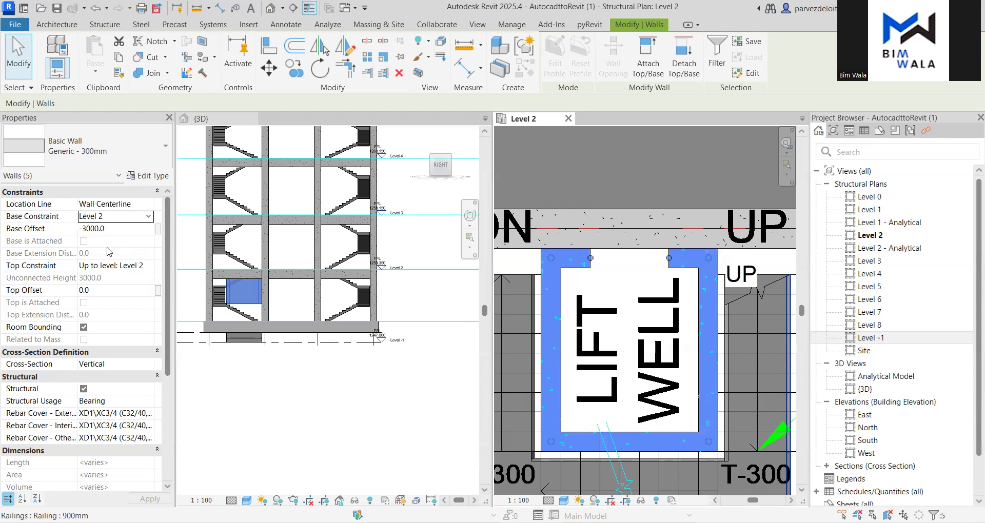
click(148, 216)
key(Return)
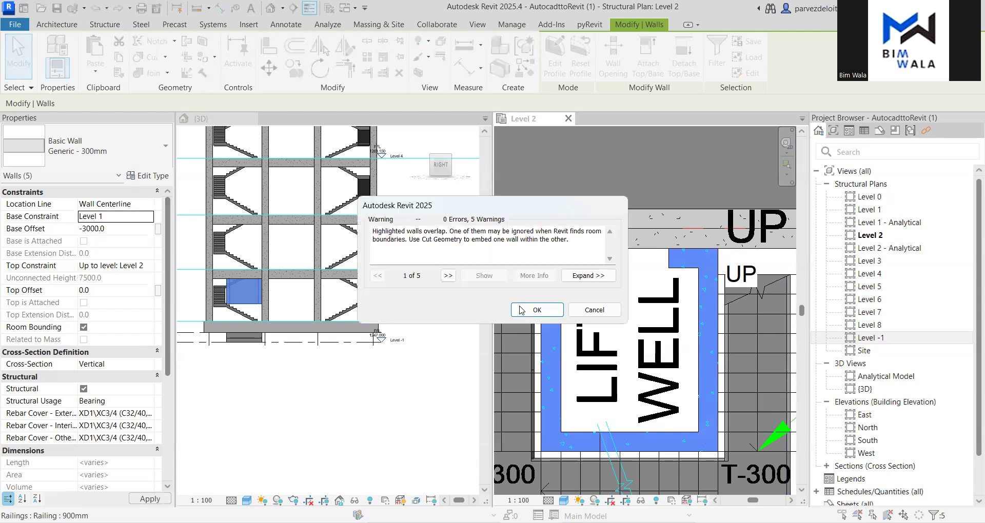
click(521, 310)
click(133, 229)
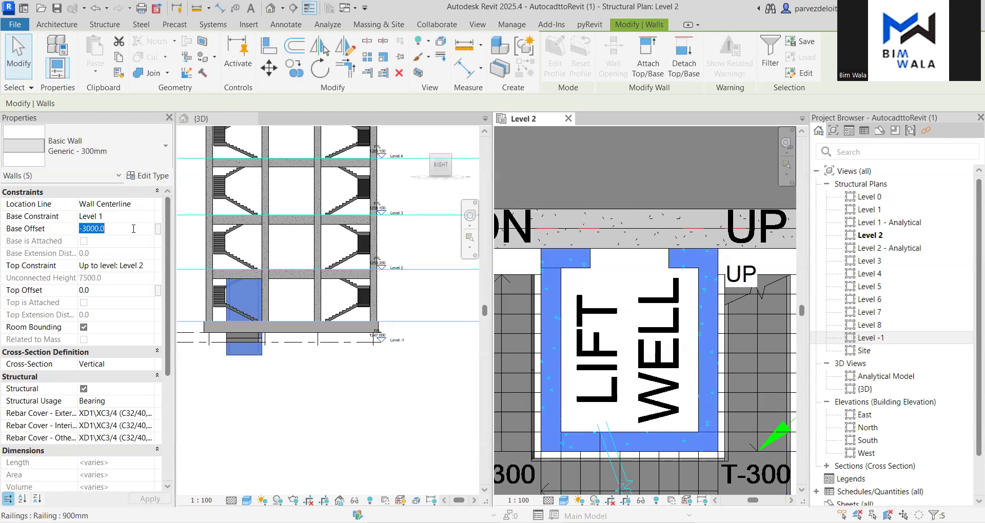
Set the base offset of the five lift well walls between Level 1 and Level 2 to 0
text(0)
key(Return)
scroll(207, 312, up, 3)
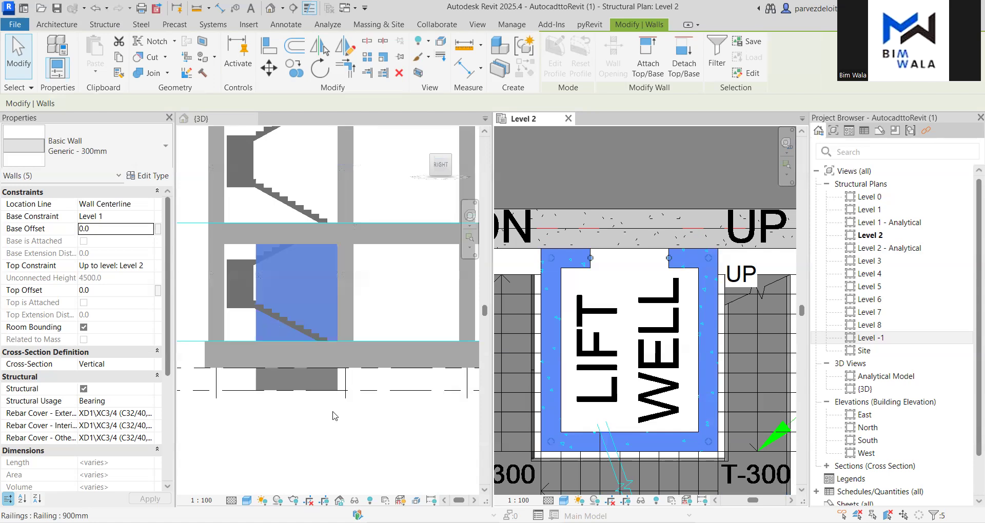
click(336, 418)
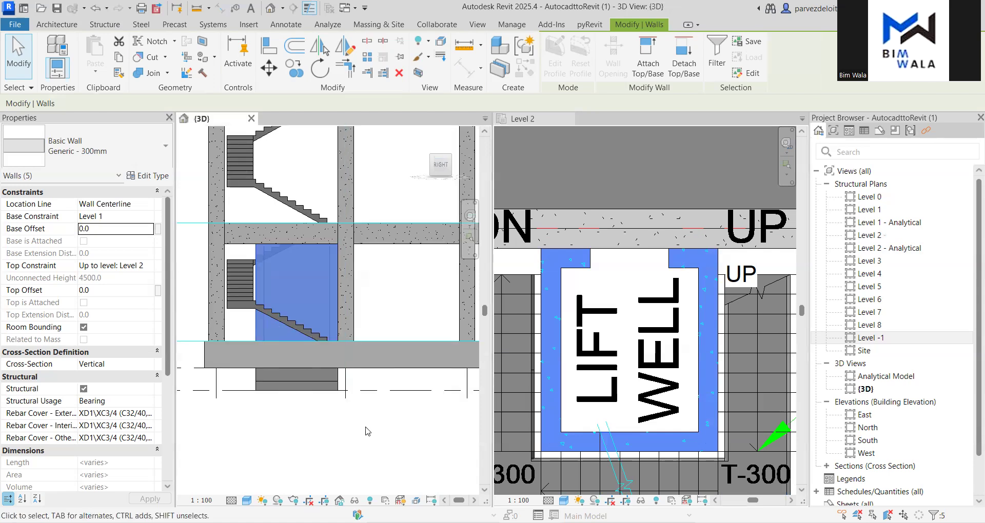
click(365, 430)
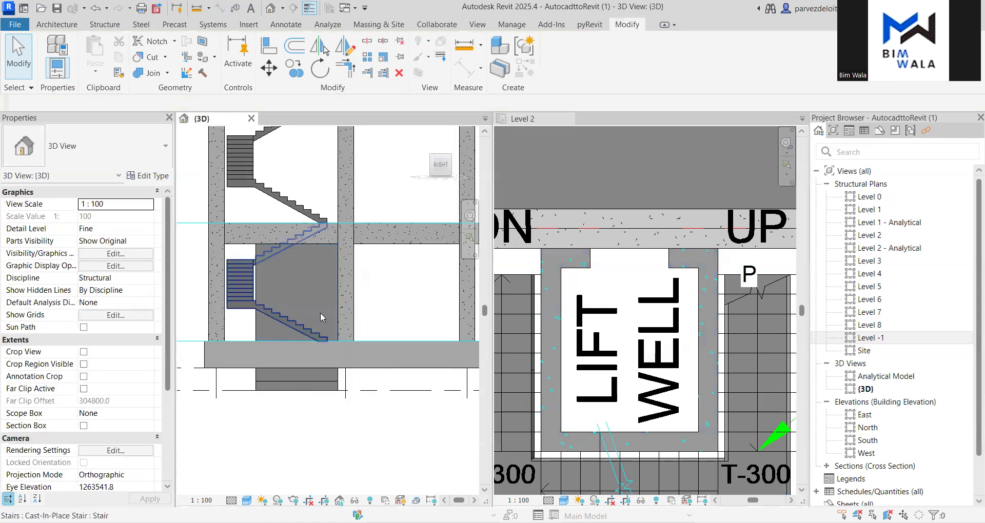
click(259, 266)
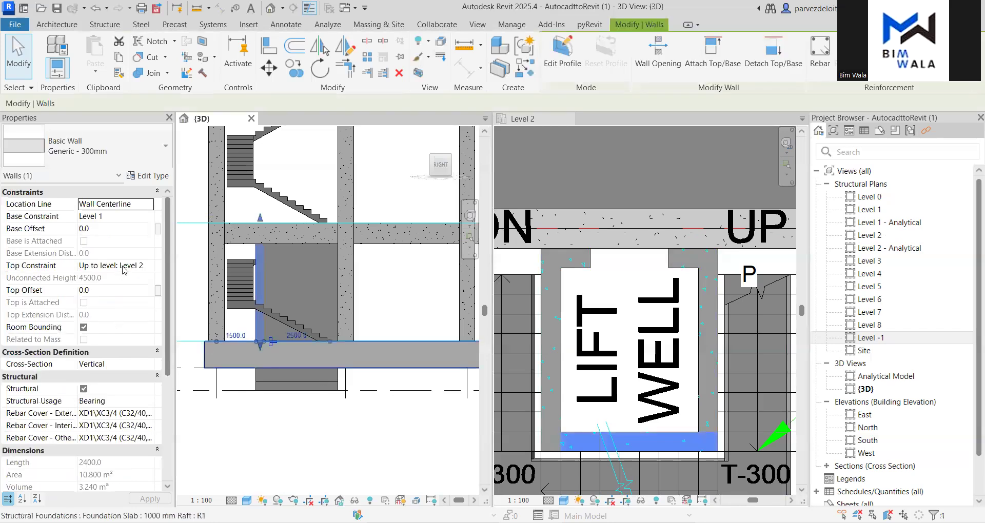
click(371, 429)
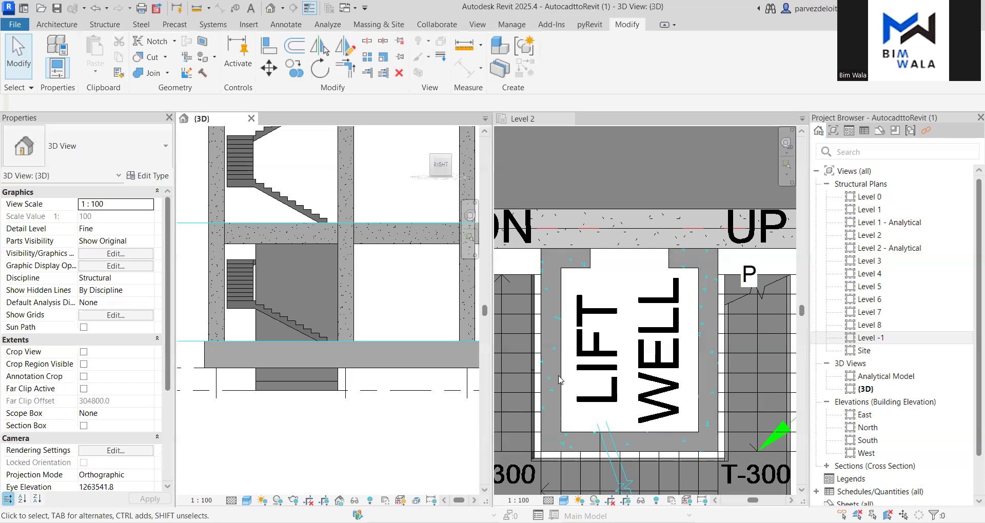
Copy the connected lift well walls and paste them aligned to Level 2 through Level 6
click(559, 380)
key(Tab)
click(559, 379)
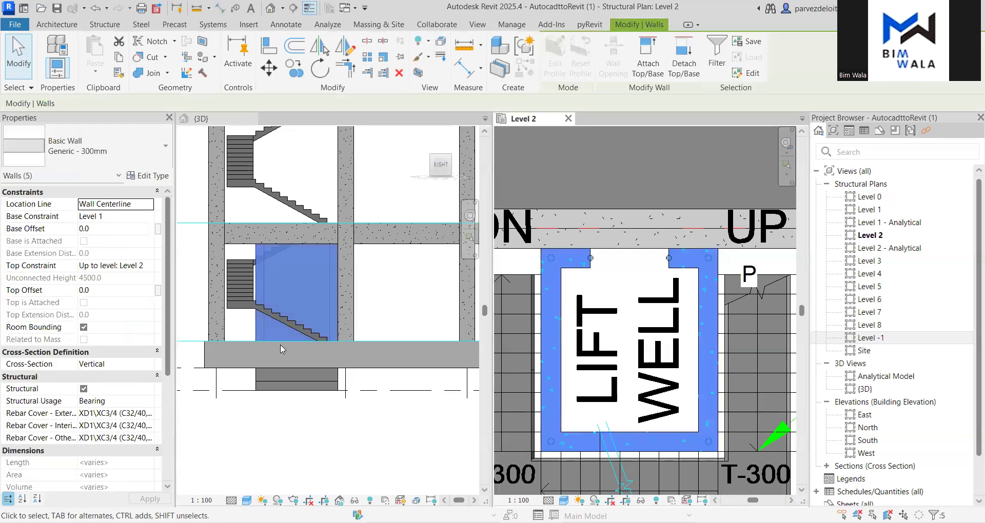
scroll(306, 368, down, 3)
scroll(277, 369, down, 3)
scroll(220, 362, up, 2)
scroll(307, 378, up, 2)
scroll(286, 373, down, 2)
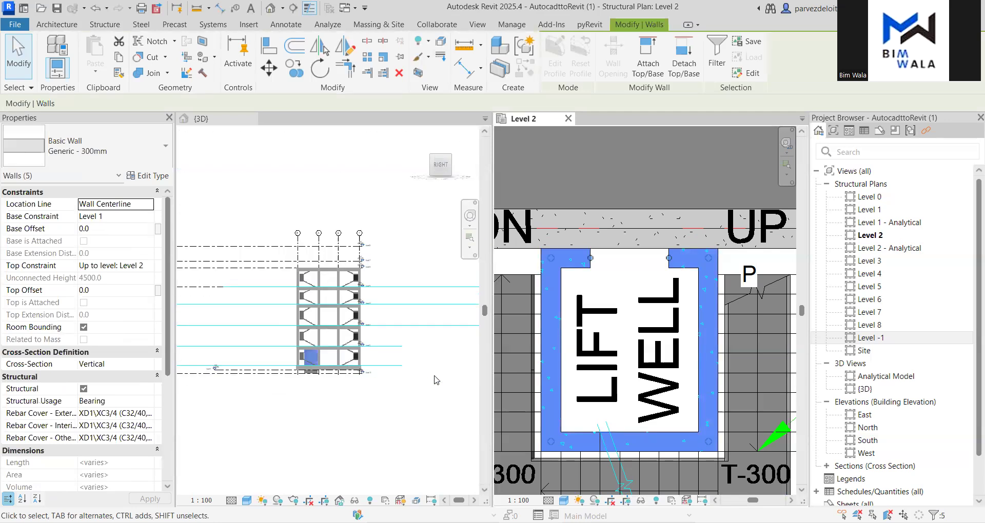
scroll(429, 379, up, 4)
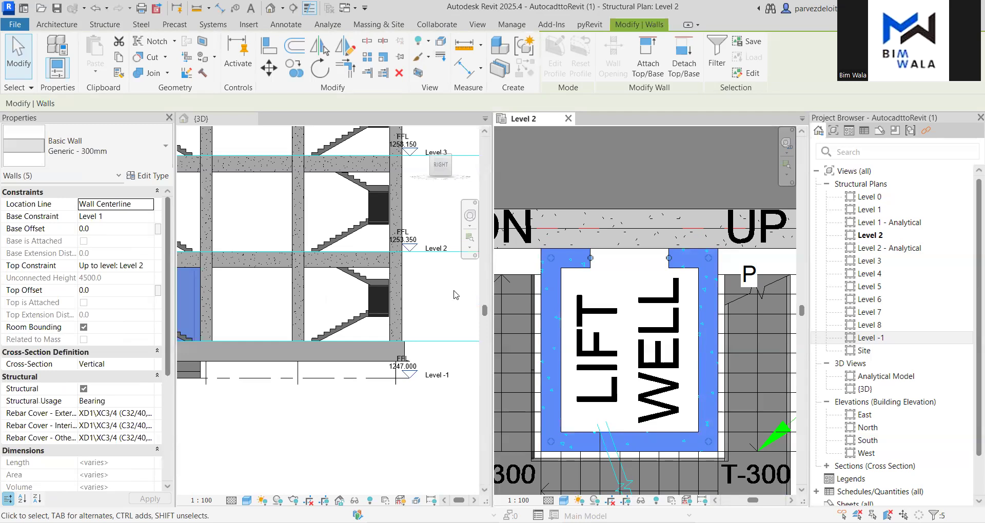
scroll(452, 293, down, 2)
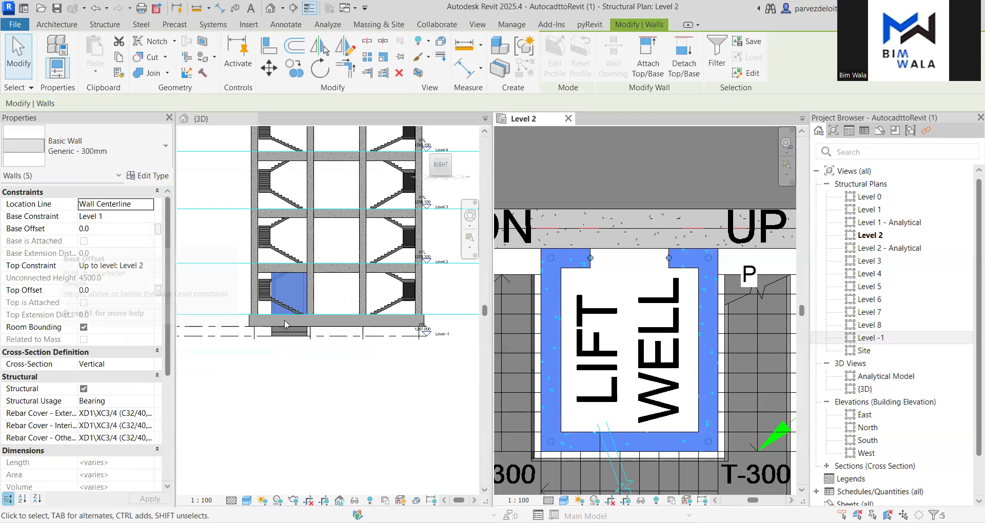
scroll(312, 382, down, 4)
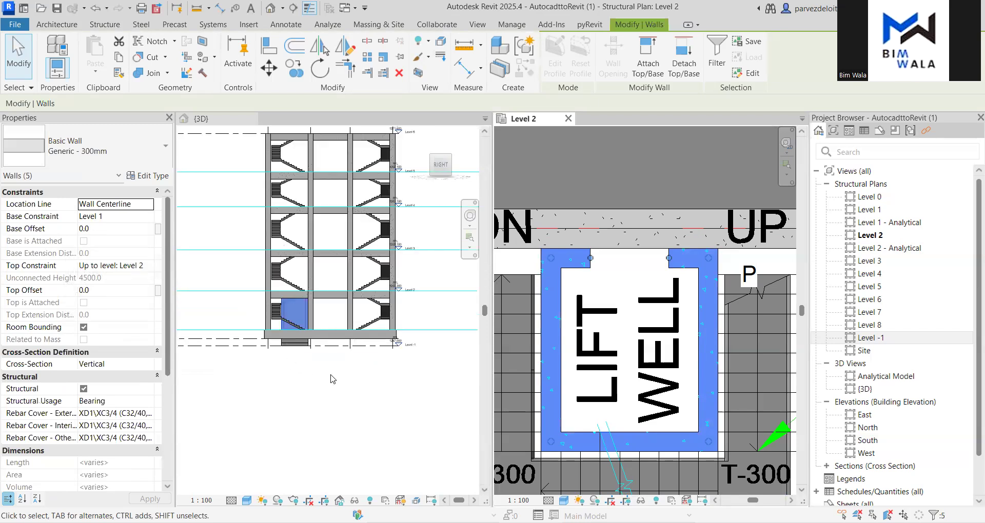
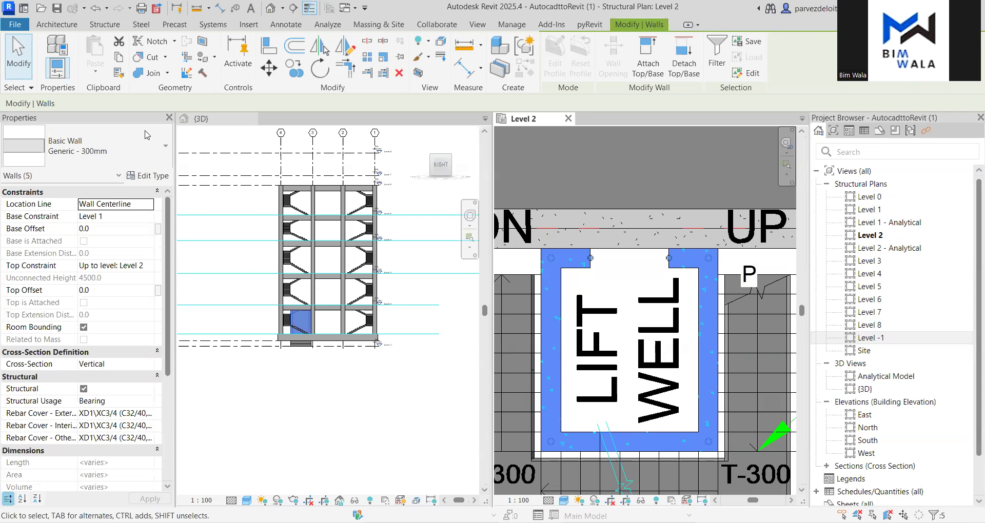
click(118, 57)
click(99, 77)
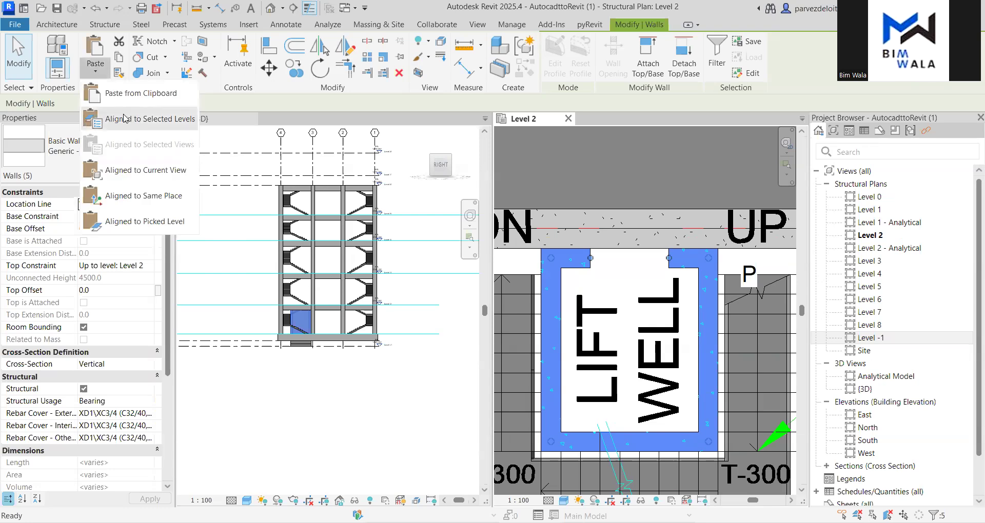
click(124, 119)
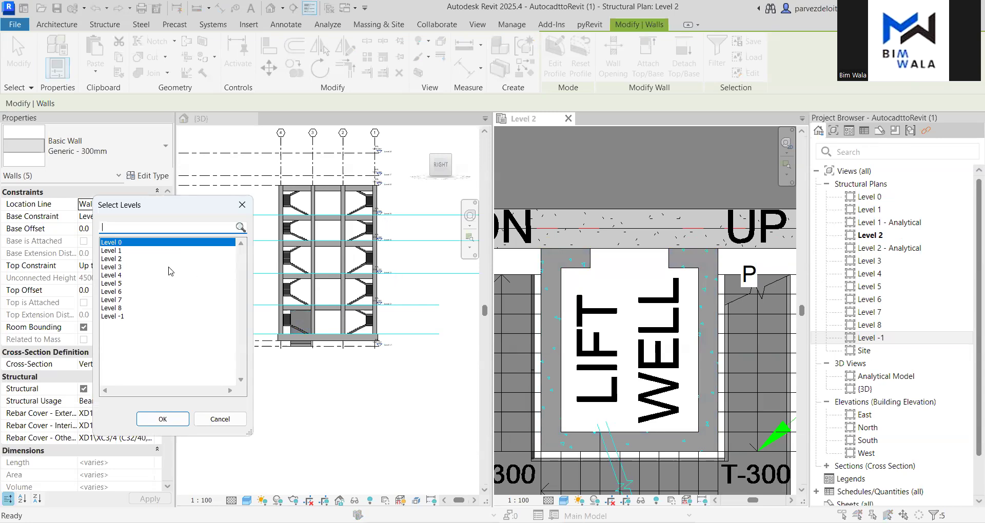
click(118, 261)
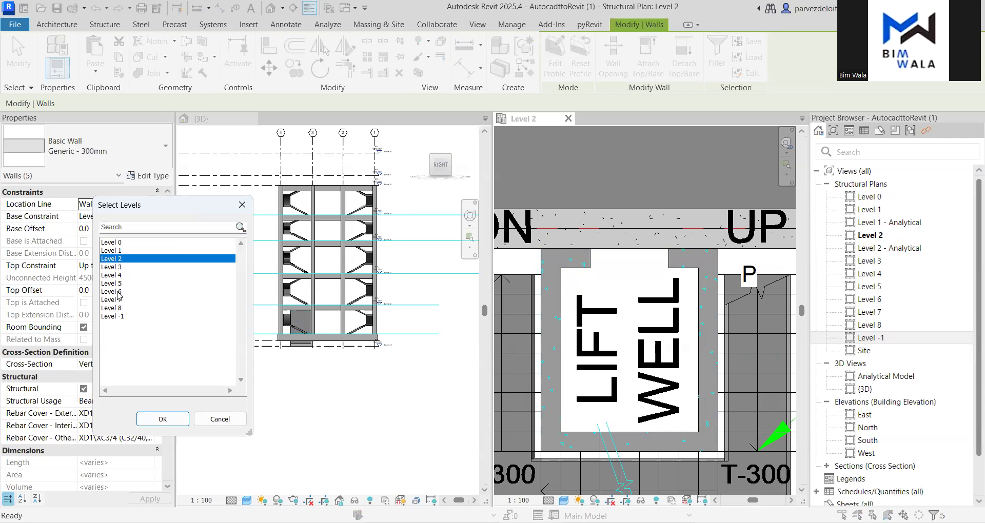
shift+click(118, 292)
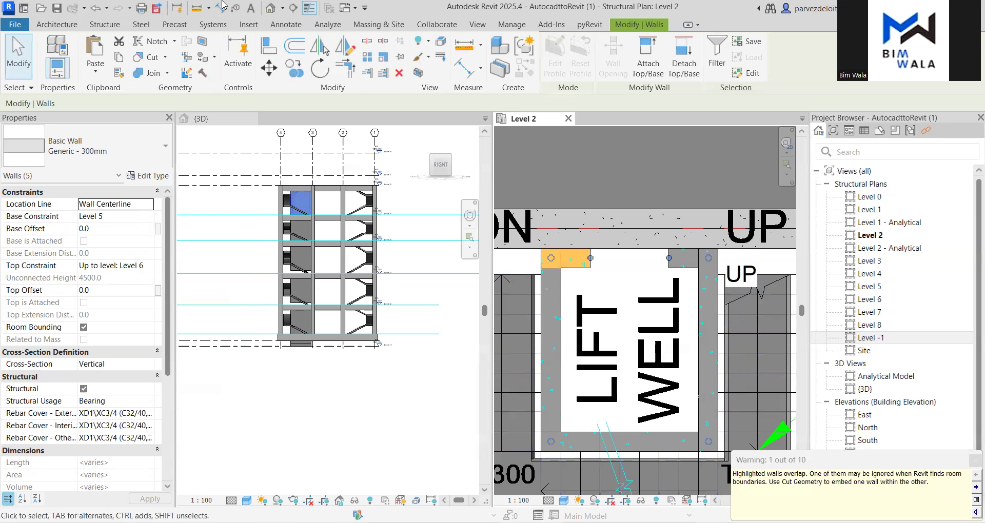
Set the base offset of the five pasted lift well walls between Level 2 and Level 3 to 0
scroll(303, 296, up, 5)
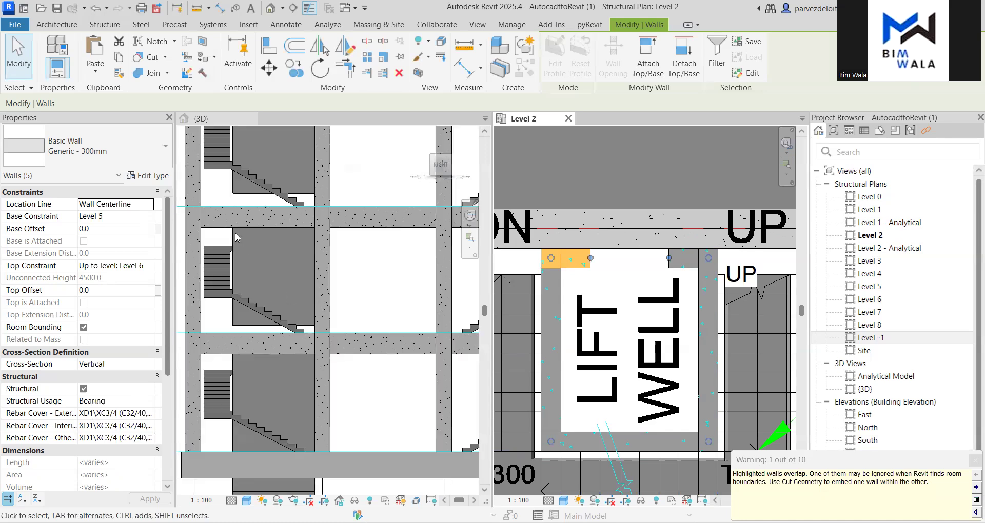
click(263, 267)
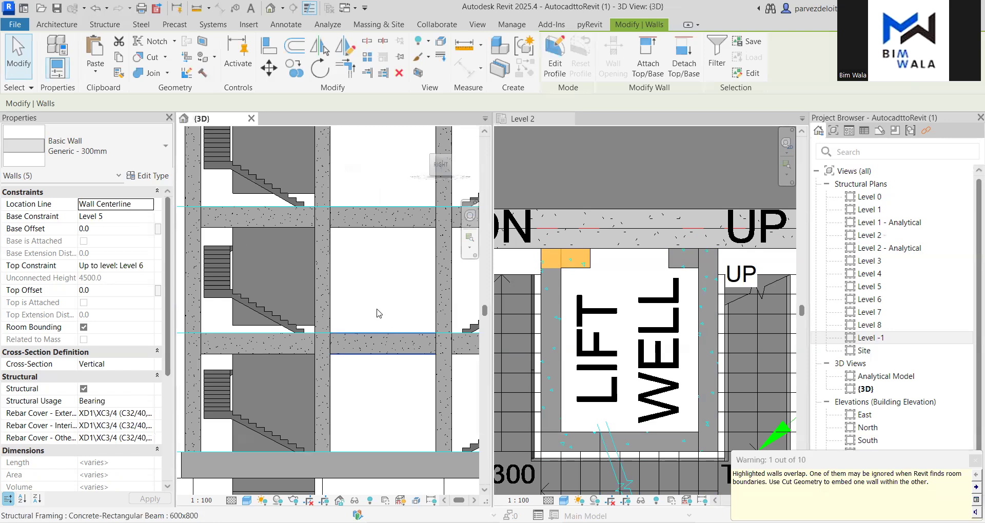
scroll(380, 313, down, 2)
scroll(331, 310, down, 3)
scroll(329, 303, up, 2)
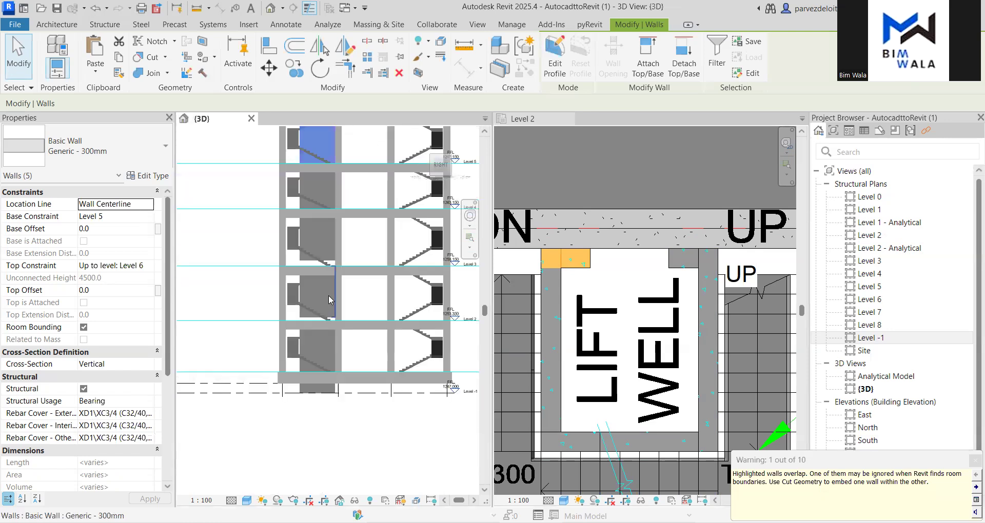
click(330, 300)
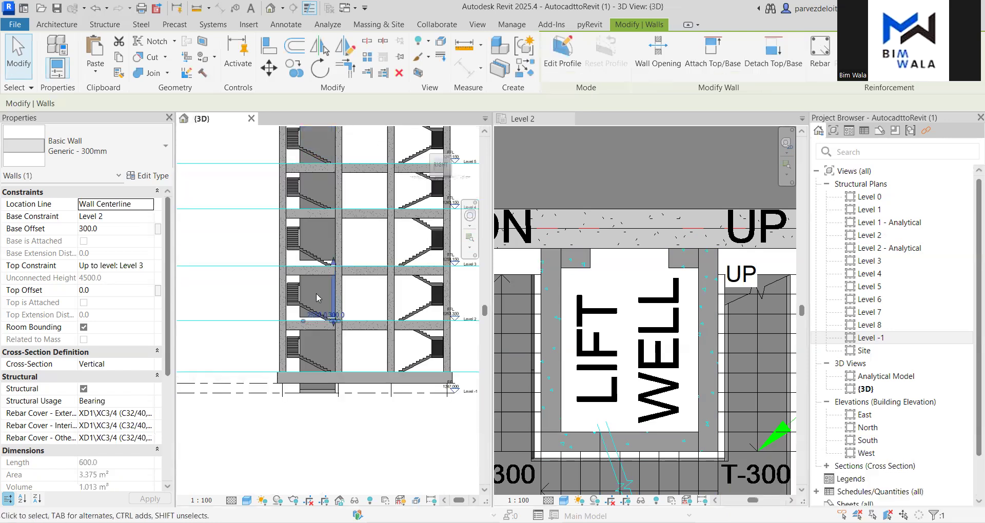
key(Escape)
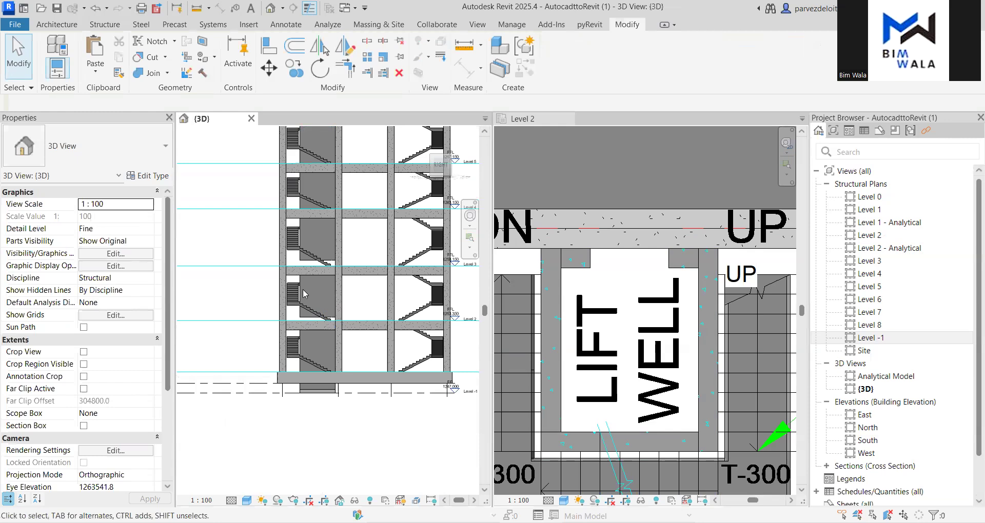
click(303, 288)
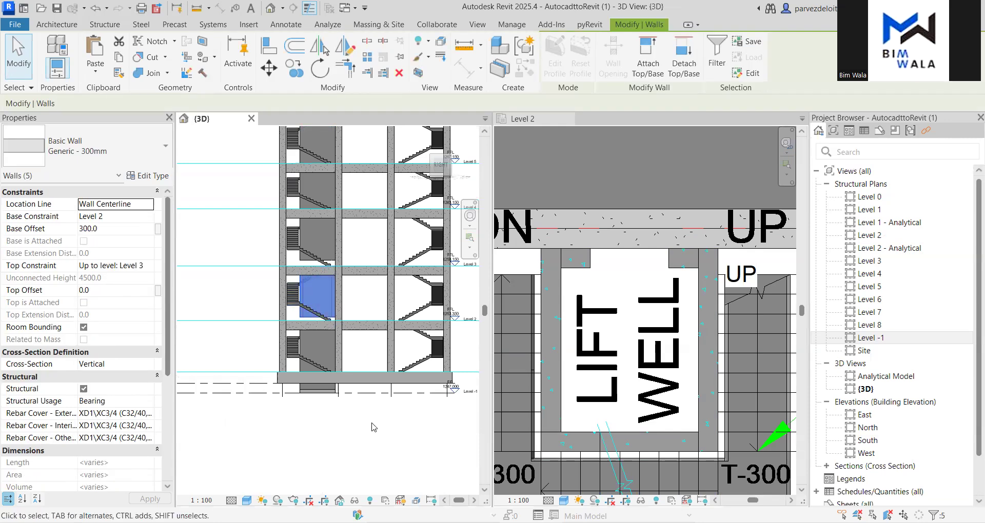
click(110, 231)
text(0)
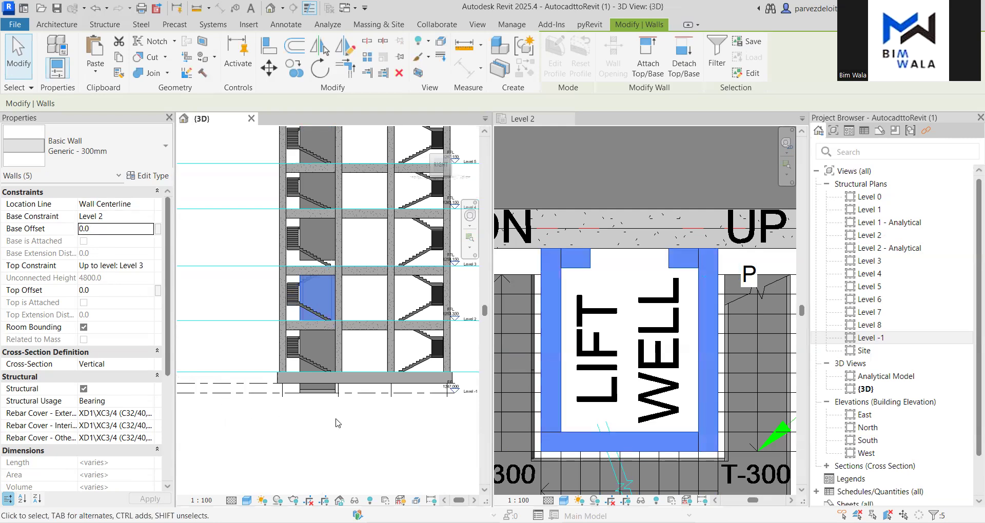
scroll(345, 324, up, 2)
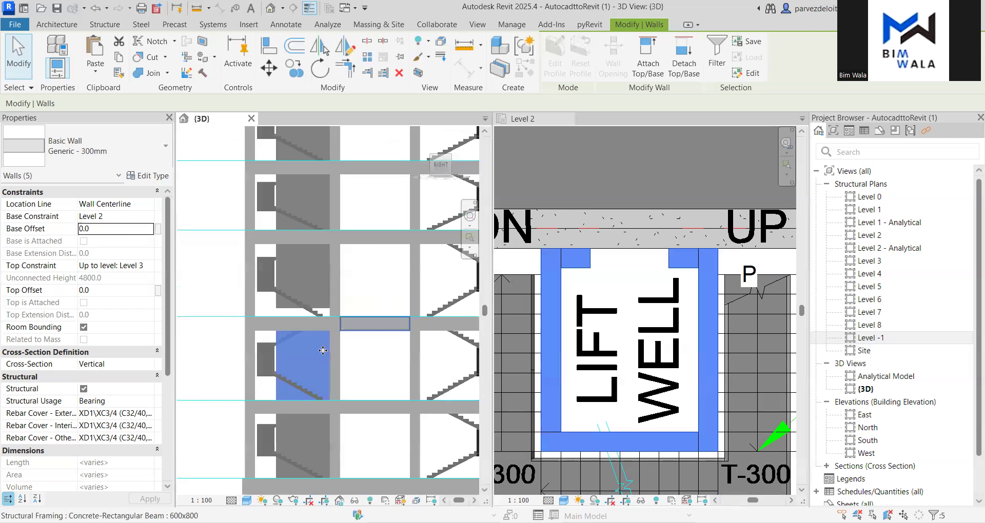
scroll(324, 350, up, 2)
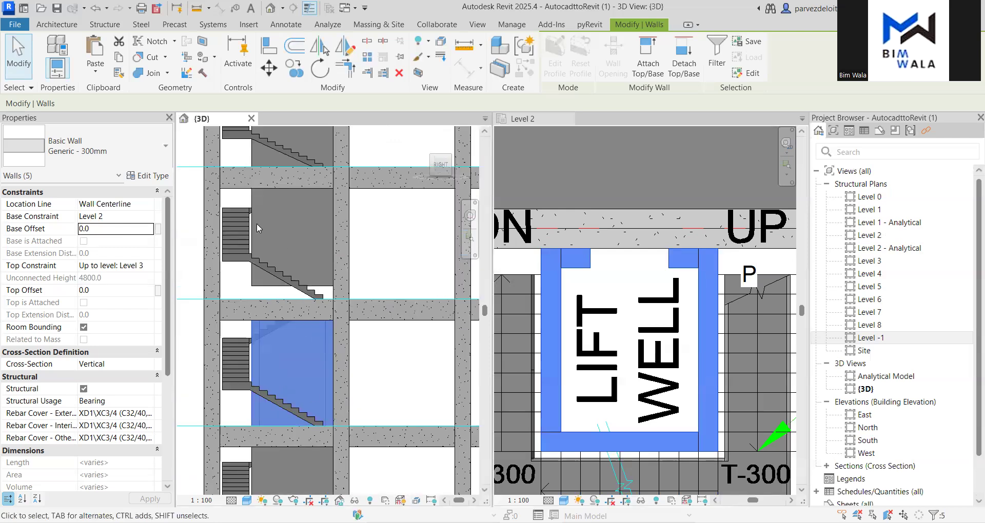
click(403, 262)
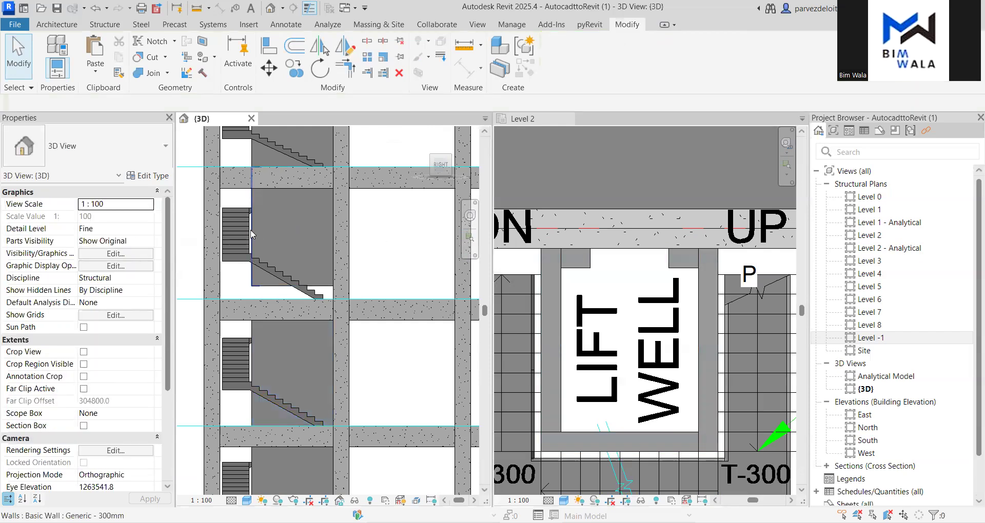
scroll(254, 230, up, 2)
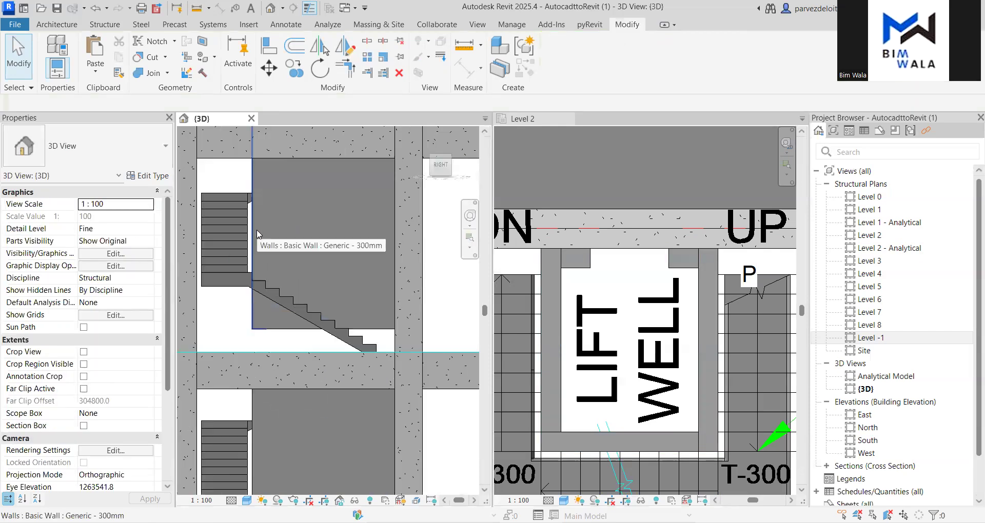
click(257, 229)
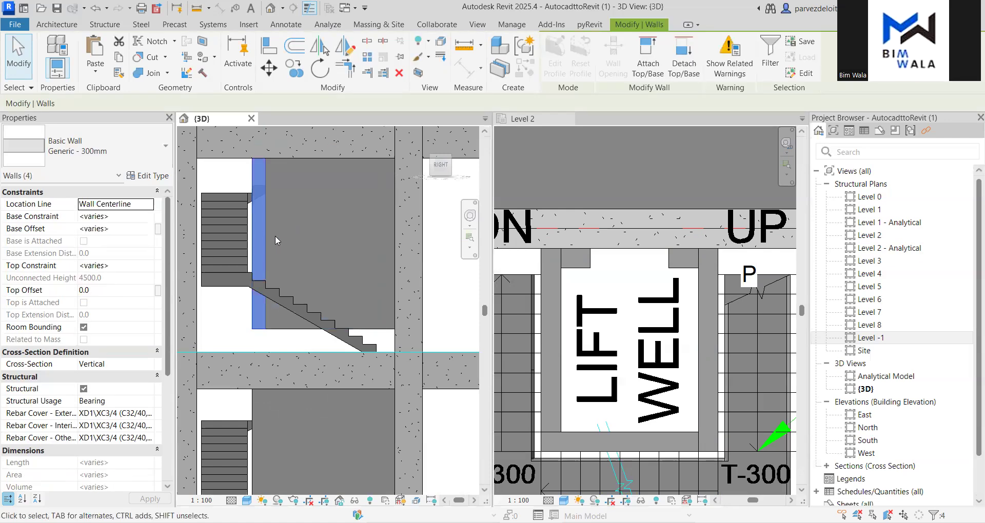
key(Escape)
click(308, 272)
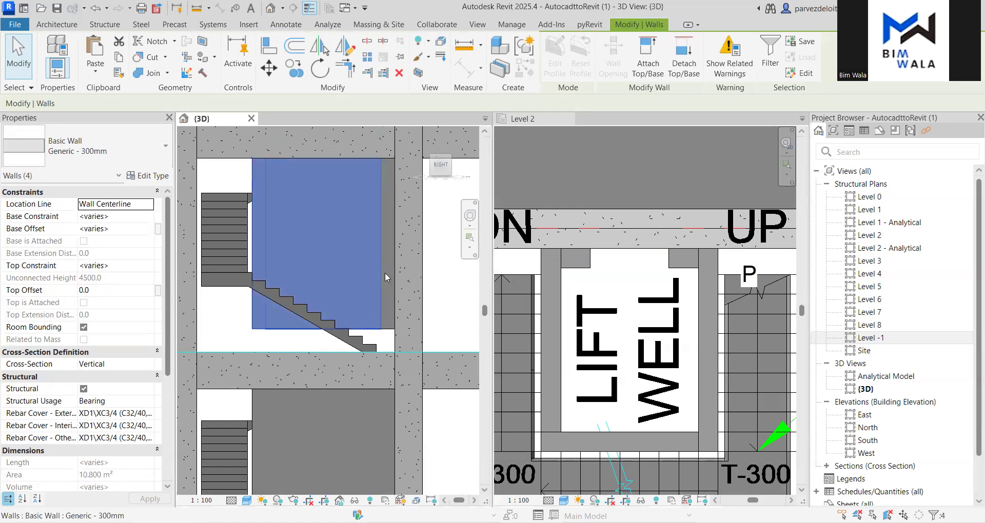
key(Tab)
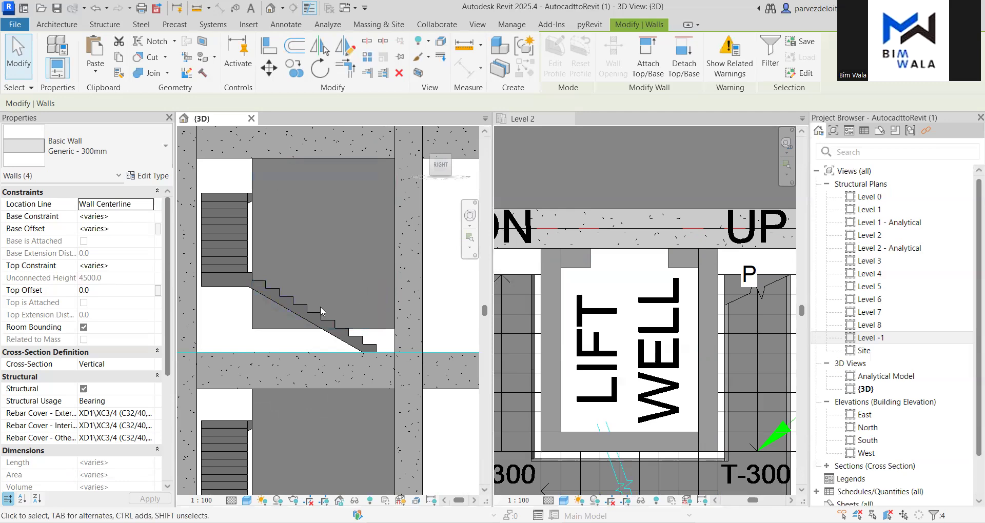
scroll(314, 314, down, 1)
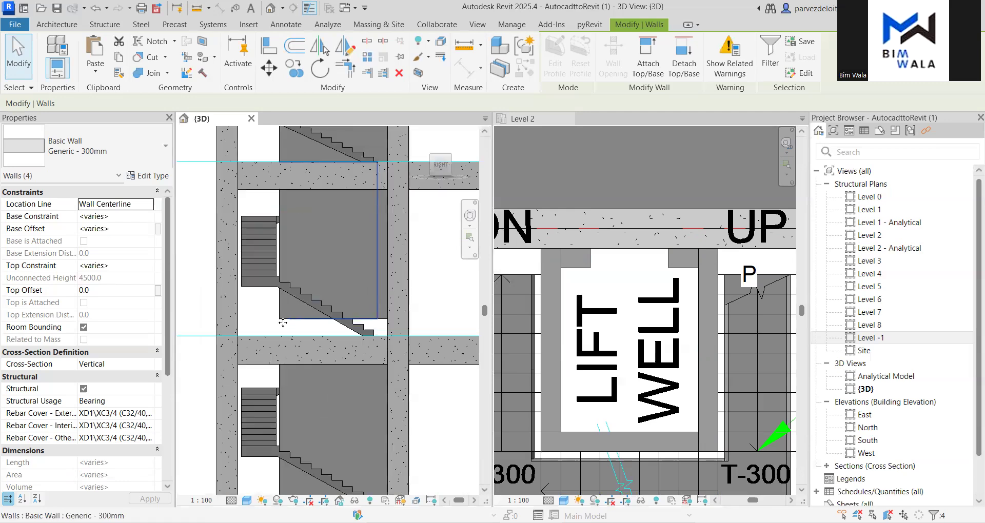
key(Escape)
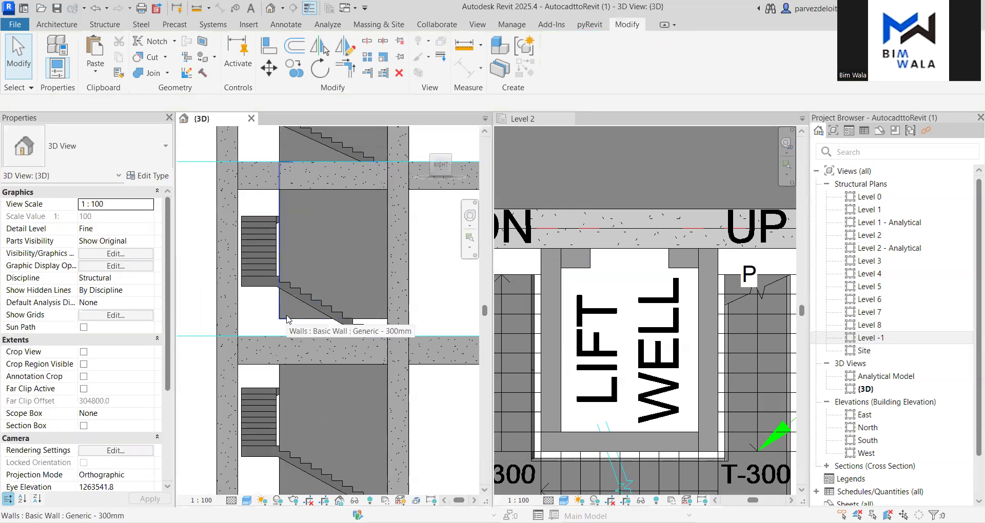
key(Tab)
click(288, 319)
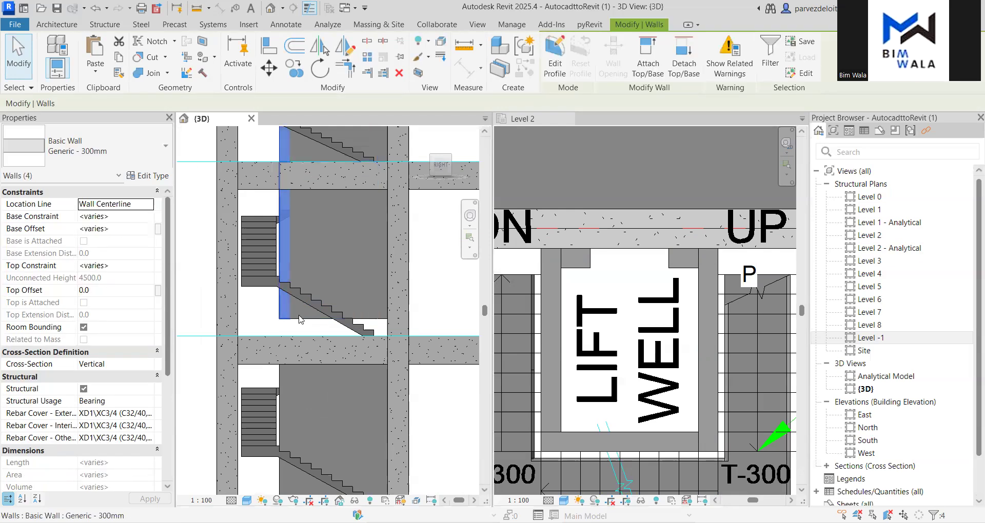
key(Tab)
click(301, 318)
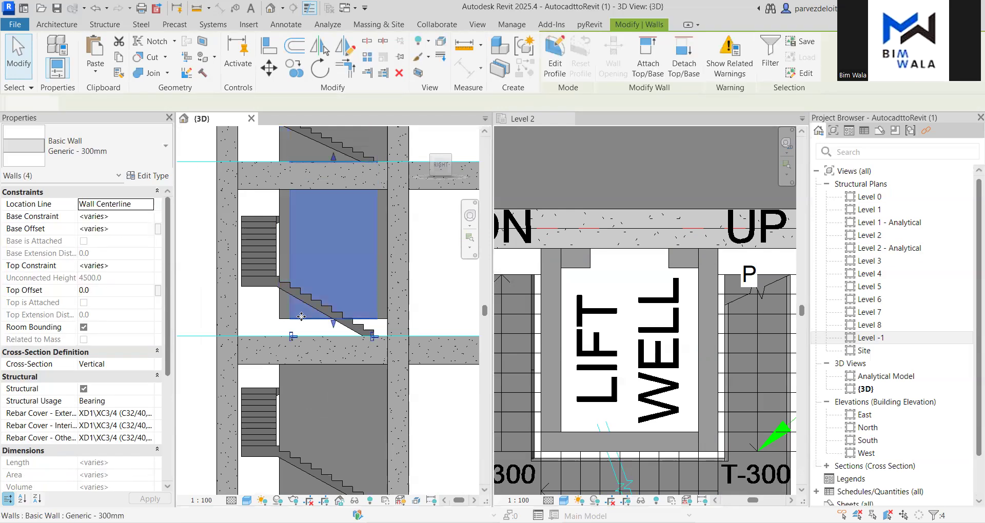
key(Escape)
Close the Level 2 plan and open the Level 3 structural plan tiled beside the 3D view
scroll(562, 282, down, 2)
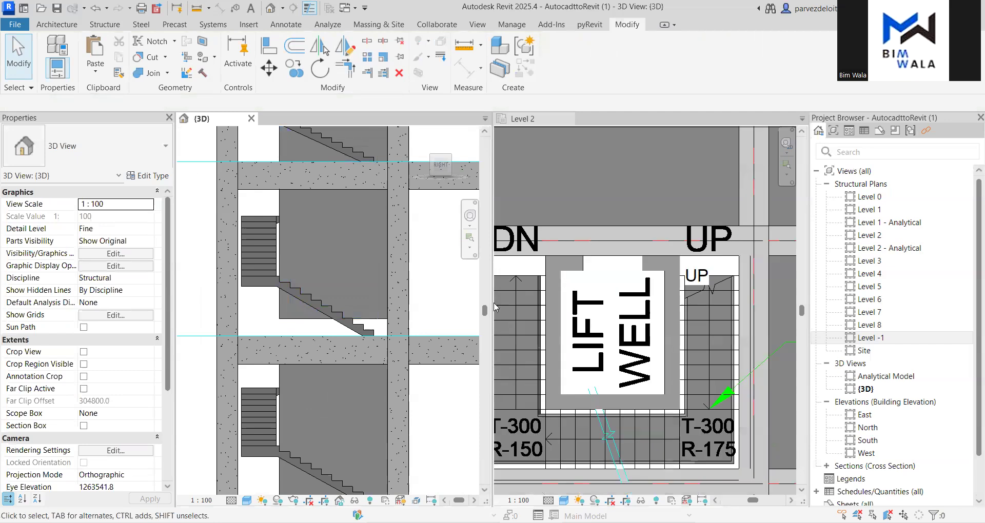
scroll(369, 326, down, 5)
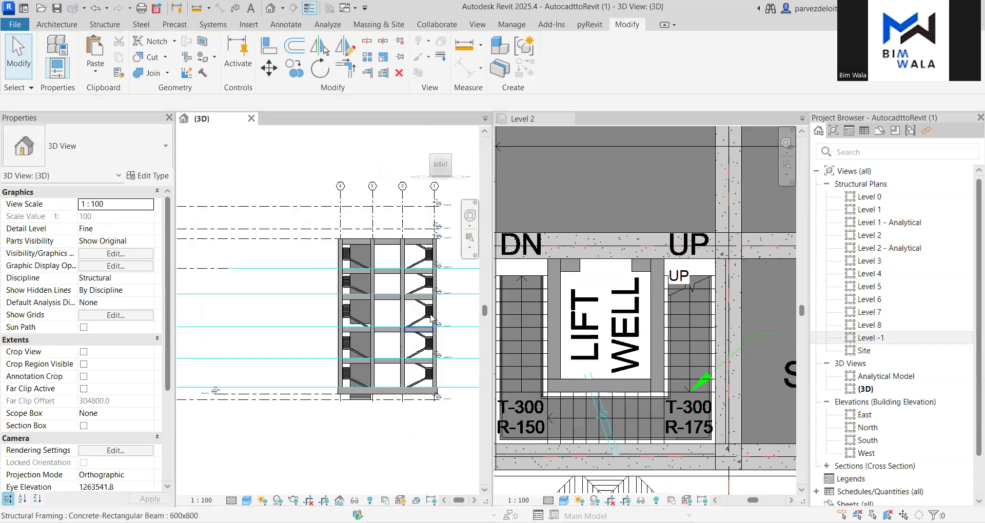
scroll(408, 334, up, 5)
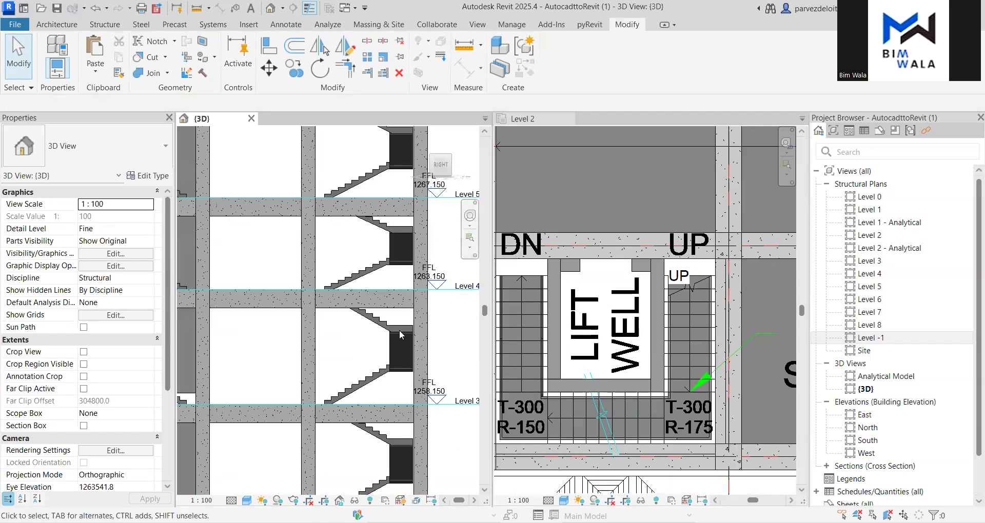
scroll(390, 336, down, 2)
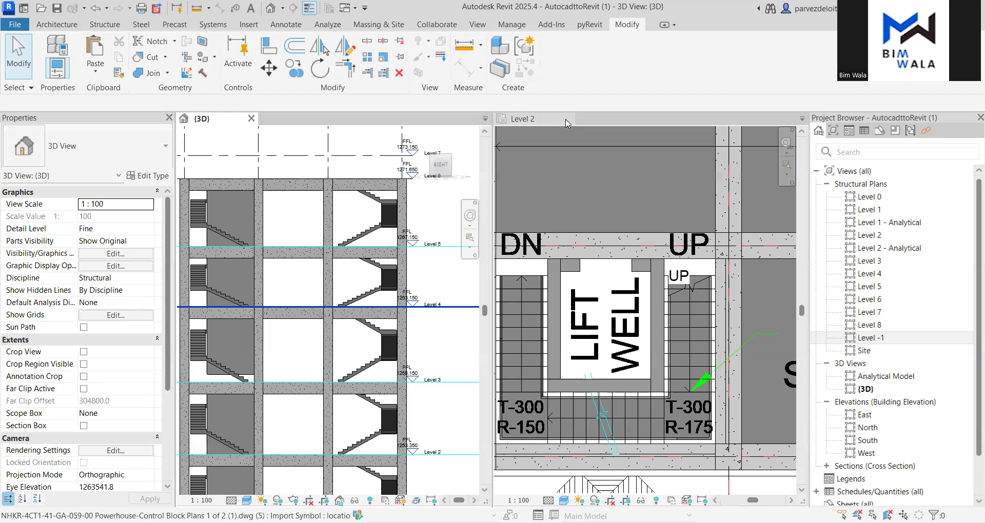
click(566, 120)
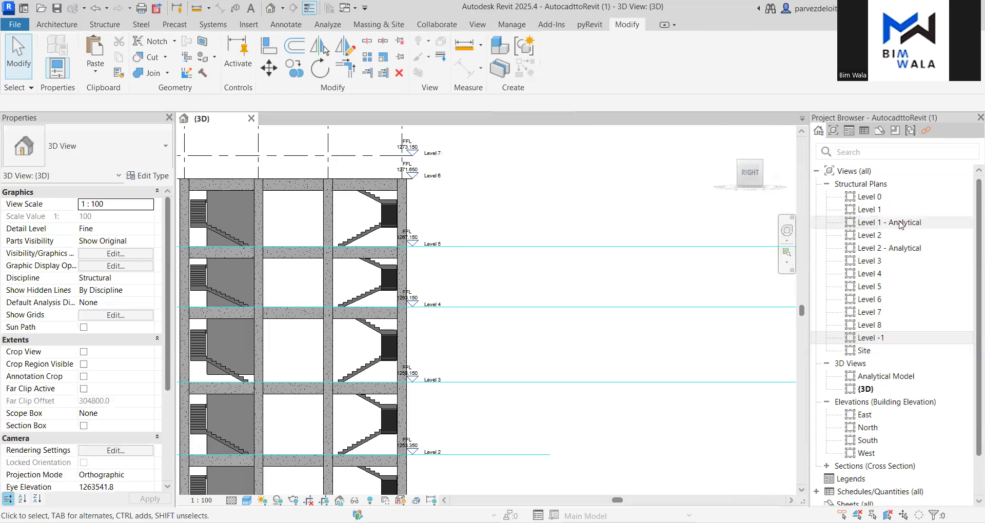
click(880, 261)
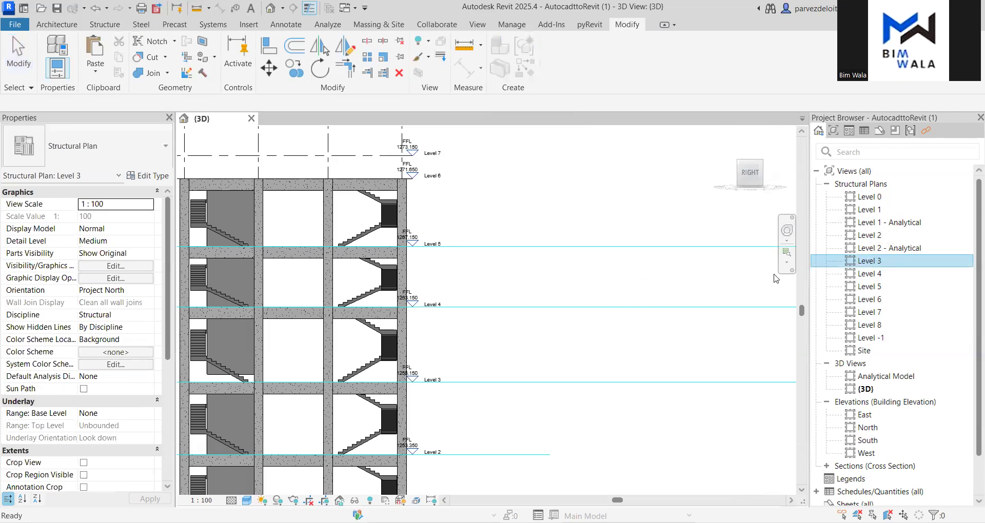
key(w)
key(t)
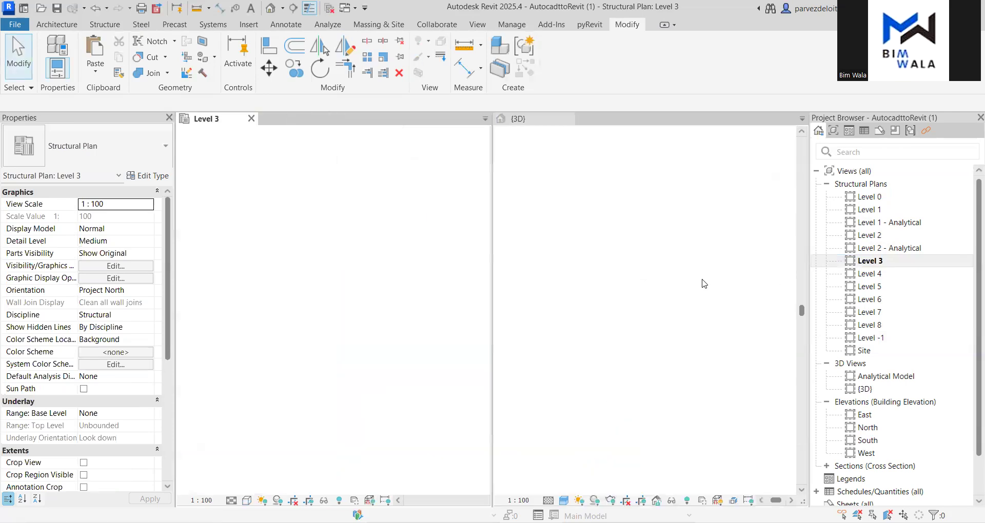
Select the connected lift well walls in the Level 3 plan to check which storey they belong to
scroll(355, 250, down, 4)
scroll(405, 300, down, 3)
scroll(404, 309, up, 9)
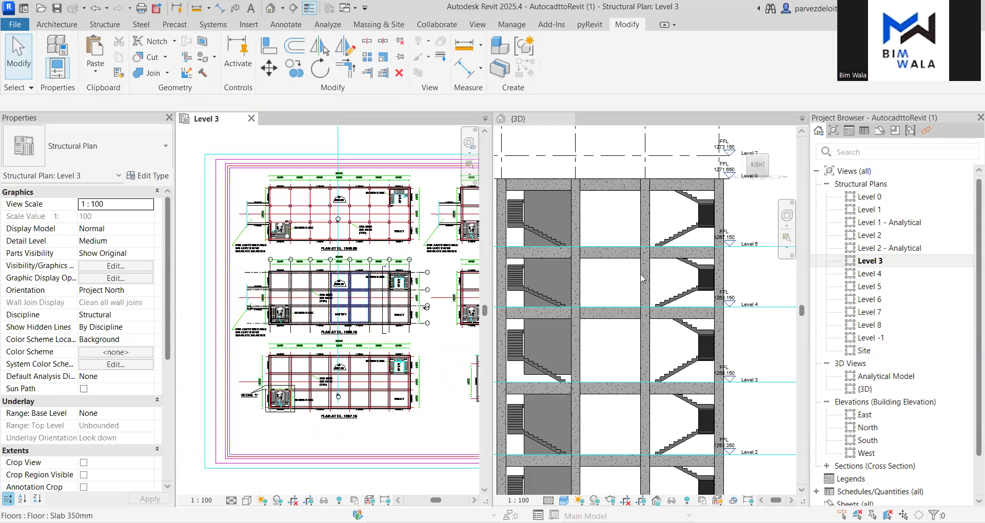
scroll(642, 276, down, 3)
scroll(282, 320, up, 6)
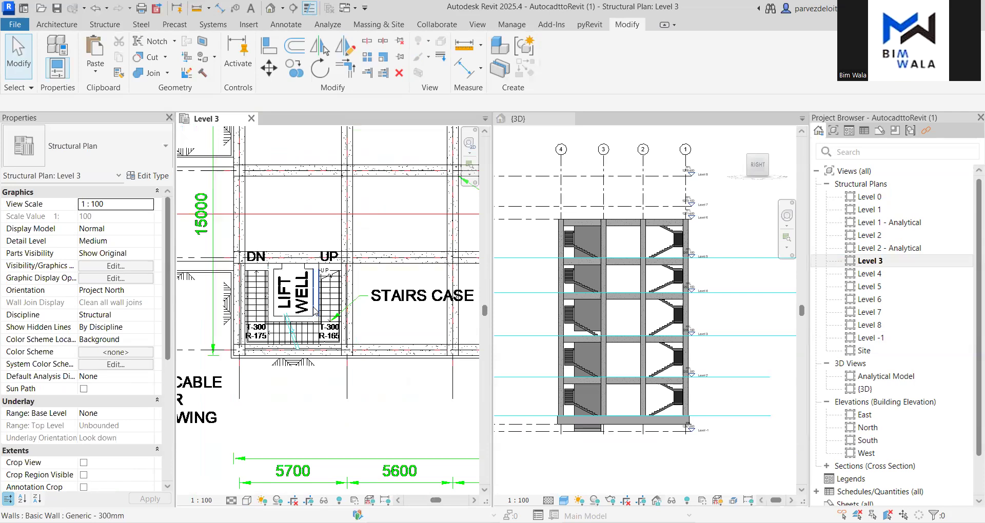
key(Tab)
click(315, 311)
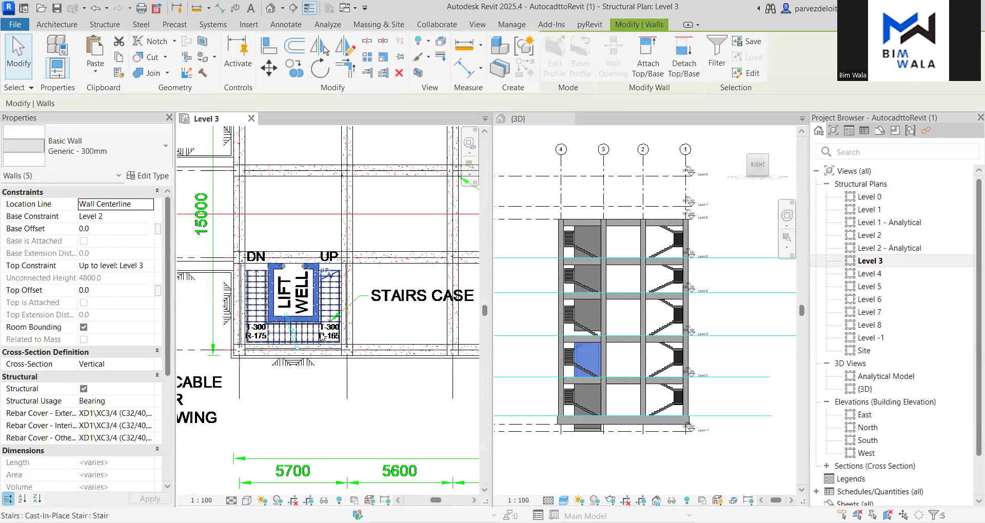
scroll(288, 318, down, 5)
scroll(269, 325, down, 3)
key(Escape)
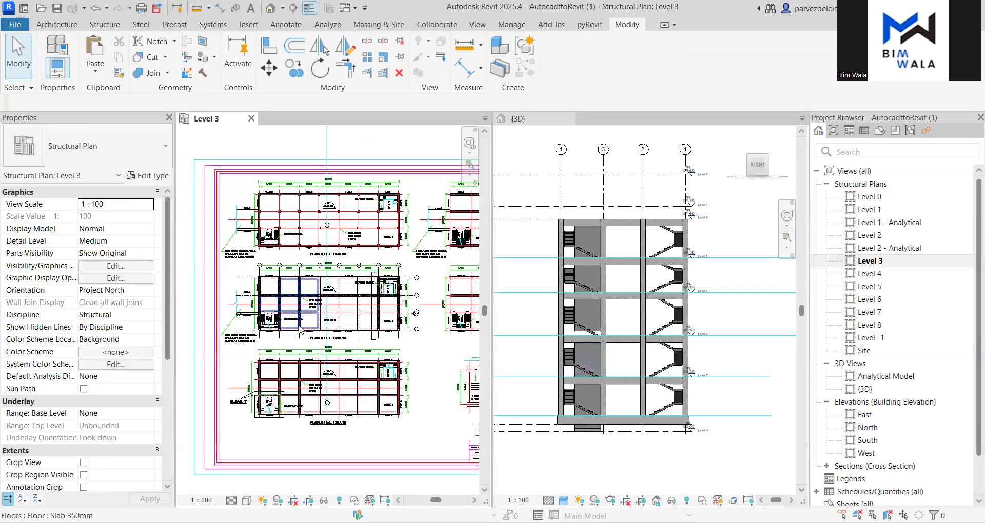
Examine the lift well in the other floor layouts of the imported drawing on Level 3
scroll(336, 331, down, 3)
scroll(403, 315, up, 8)
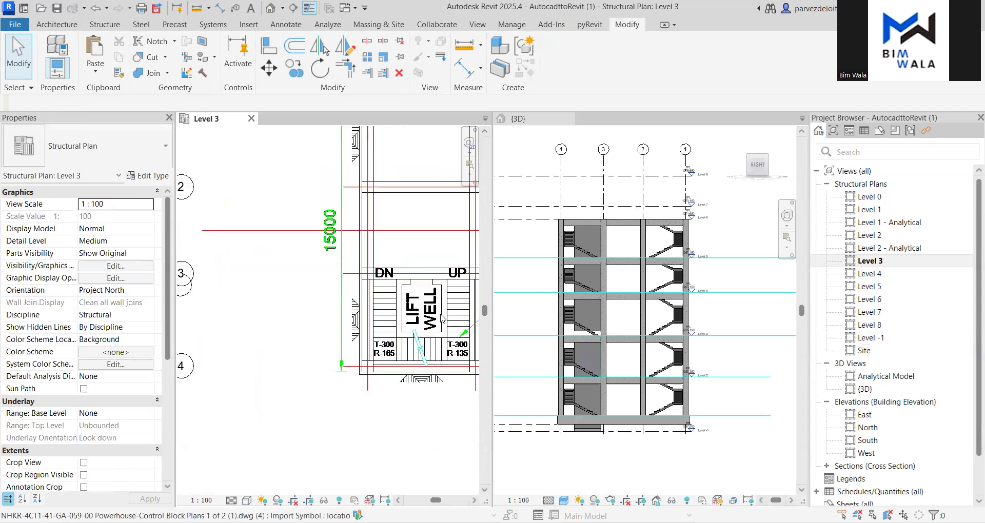
click(446, 315)
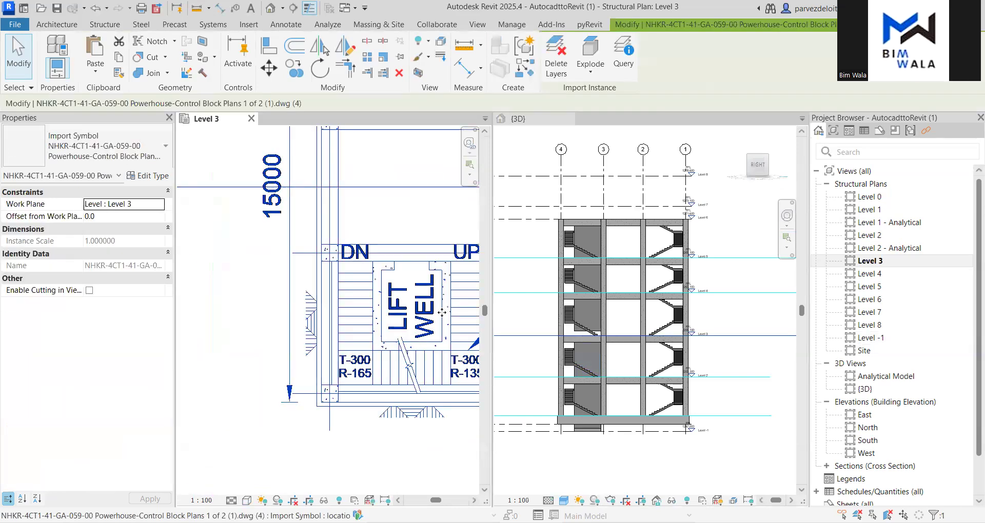
click(276, 318)
click(450, 316)
key(Escape)
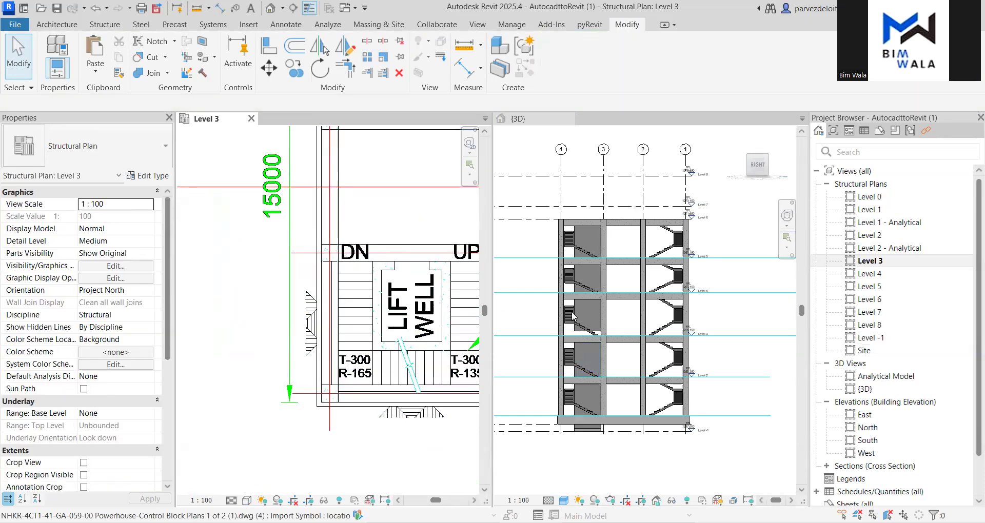
scroll(388, 324, down, 8)
scroll(425, 431, up, 8)
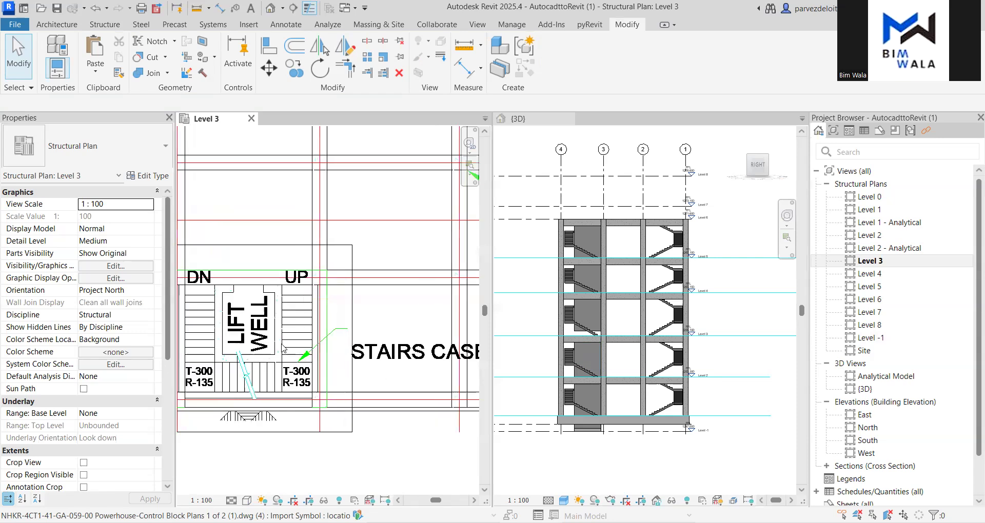
click(283, 348)
key(Escape)
scroll(327, 390, down, 4)
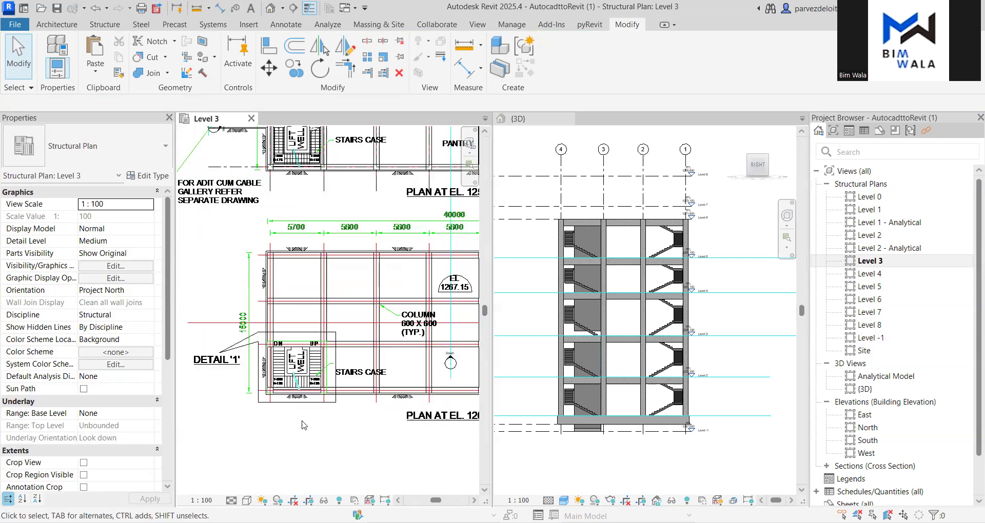
Open the Level 4 structural plan at the lift well beside the 3D view
double_click(883, 275)
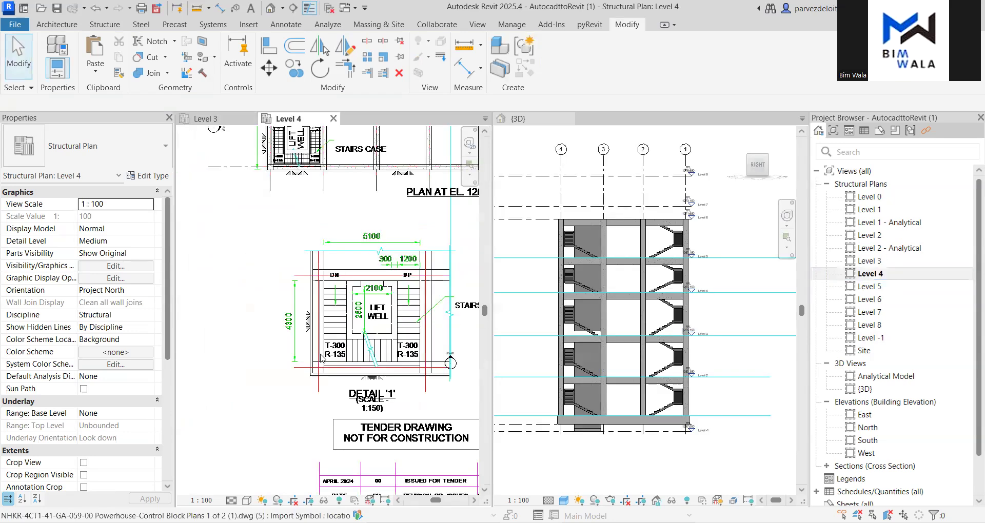
scroll(322, 357, down, 5)
scroll(353, 264, up, 8)
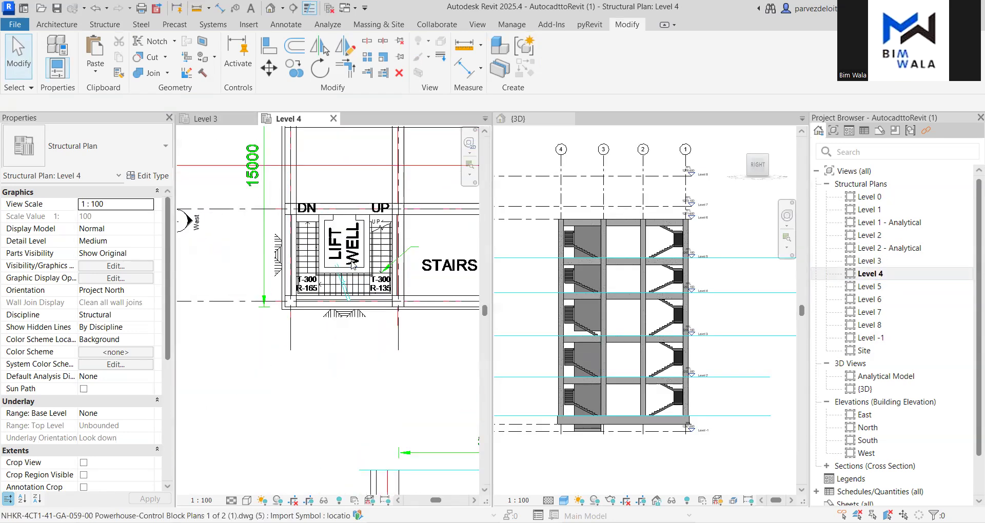
scroll(352, 264, up, 3)
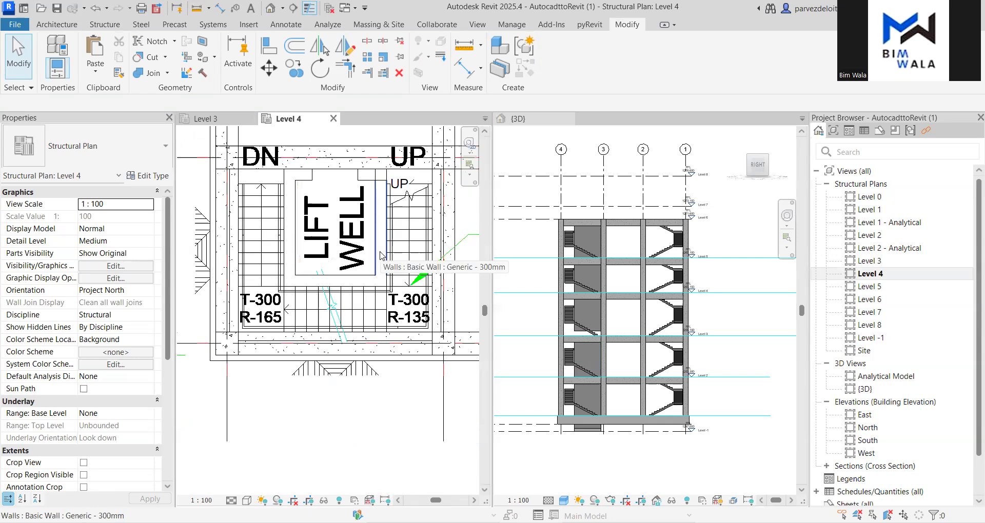
key(Tab)
click(381, 256)
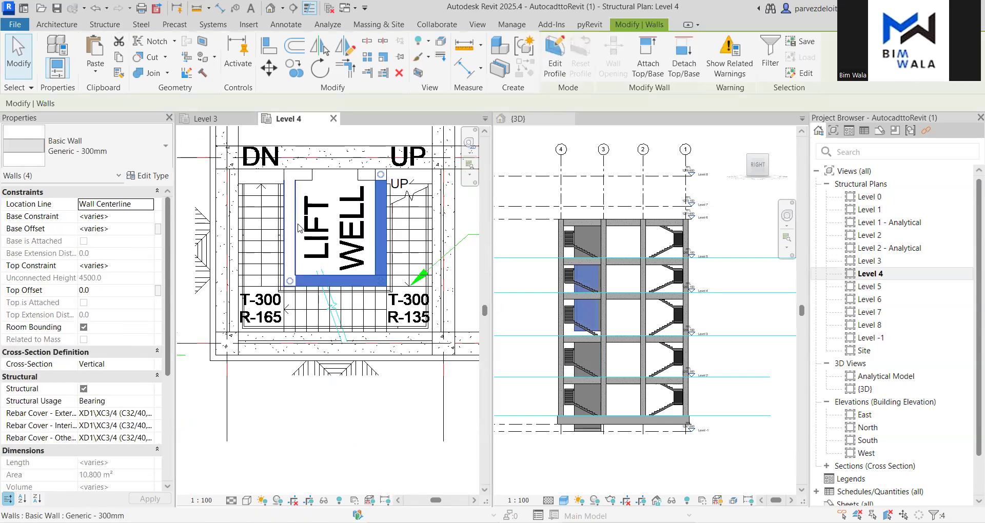
click(308, 228)
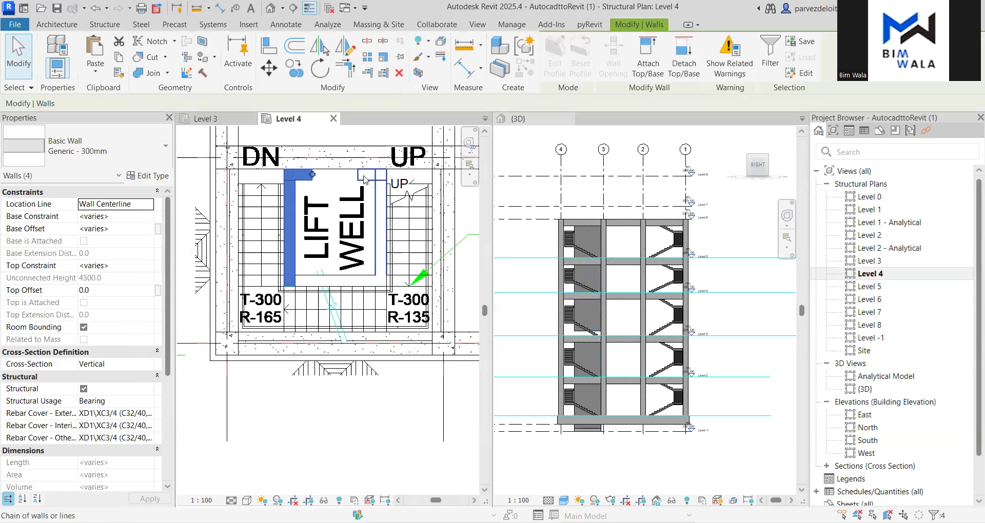
click(368, 204)
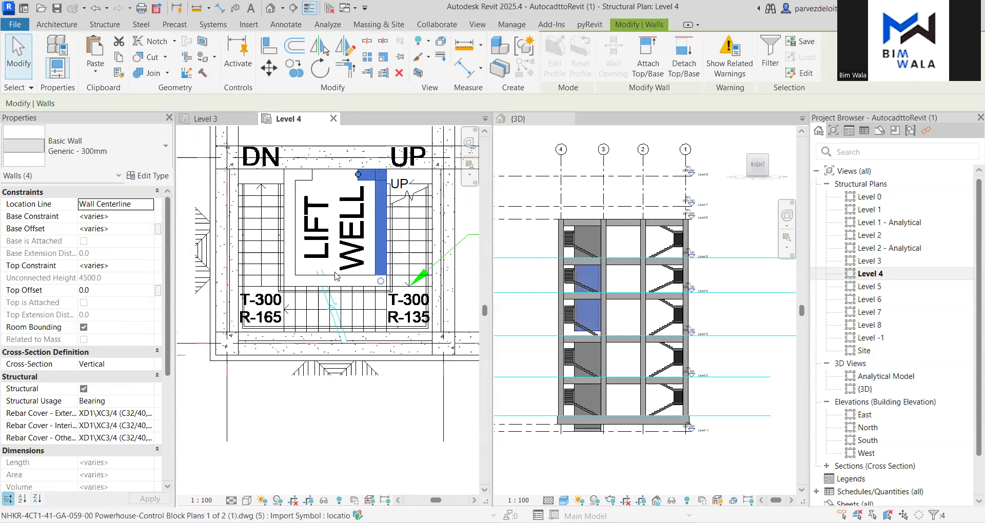
key(Escape)
key(Tab)
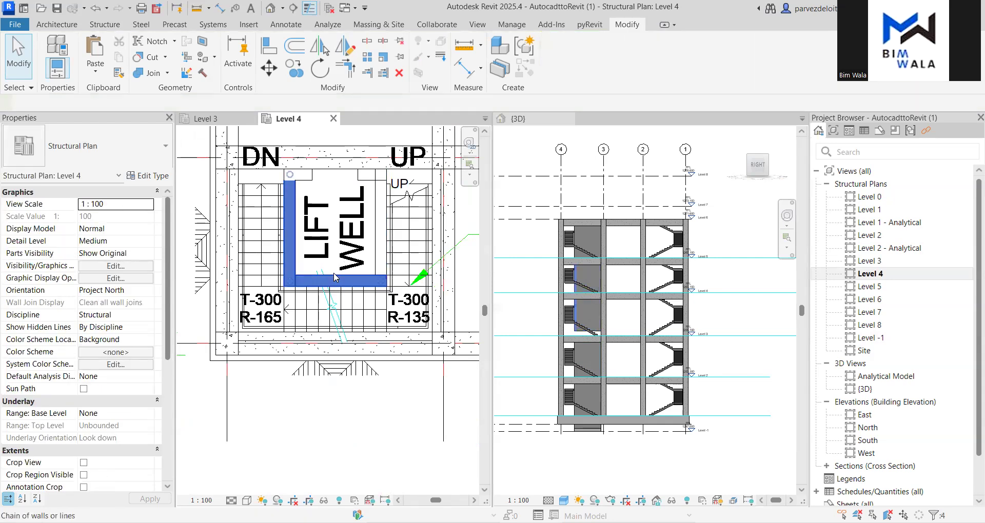
click(334, 277)
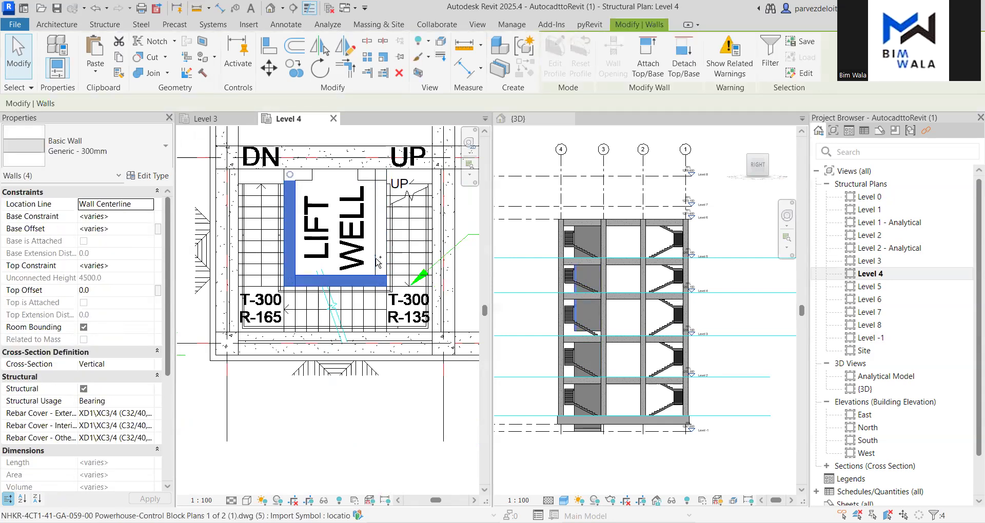
ctrl+click(377, 263)
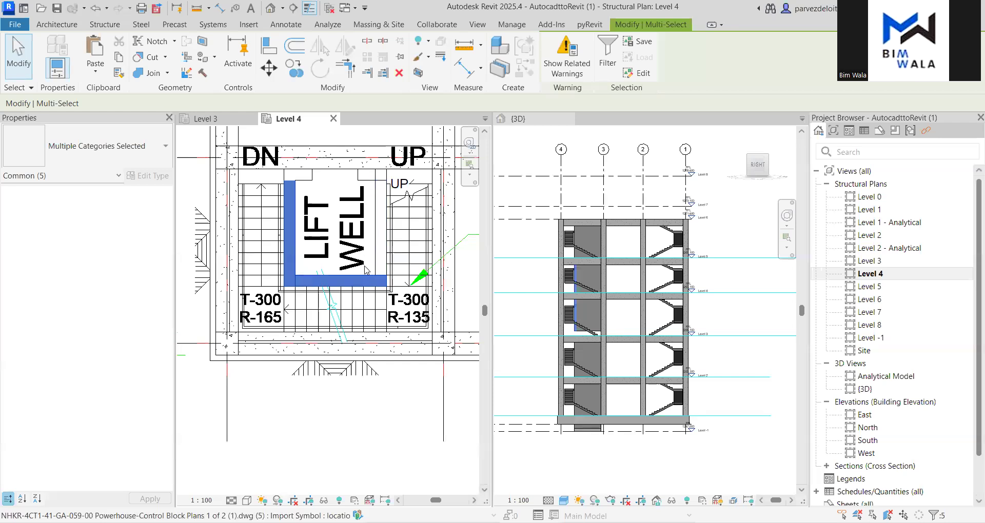
key(Escape)
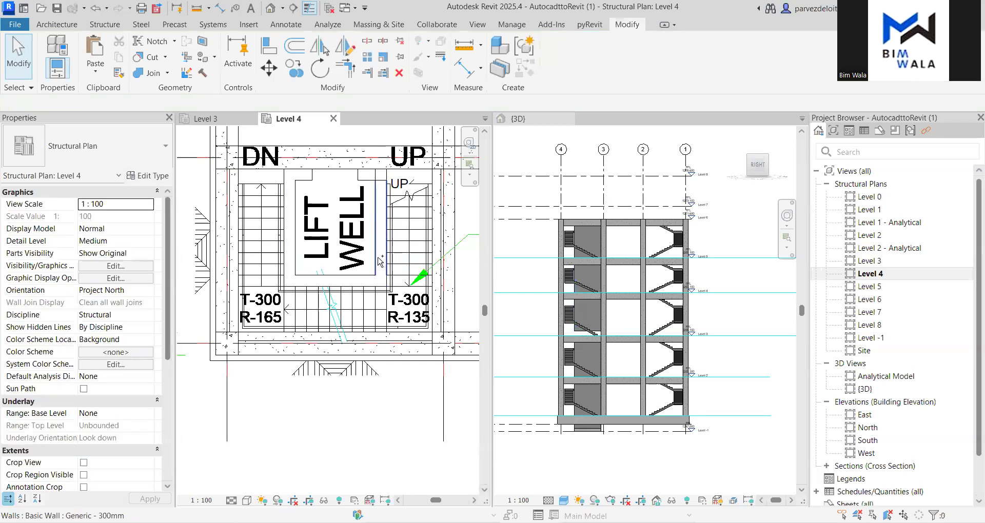
Select the five lift well walls in the Level 4 plan and set their base offset to 0
click(380, 261)
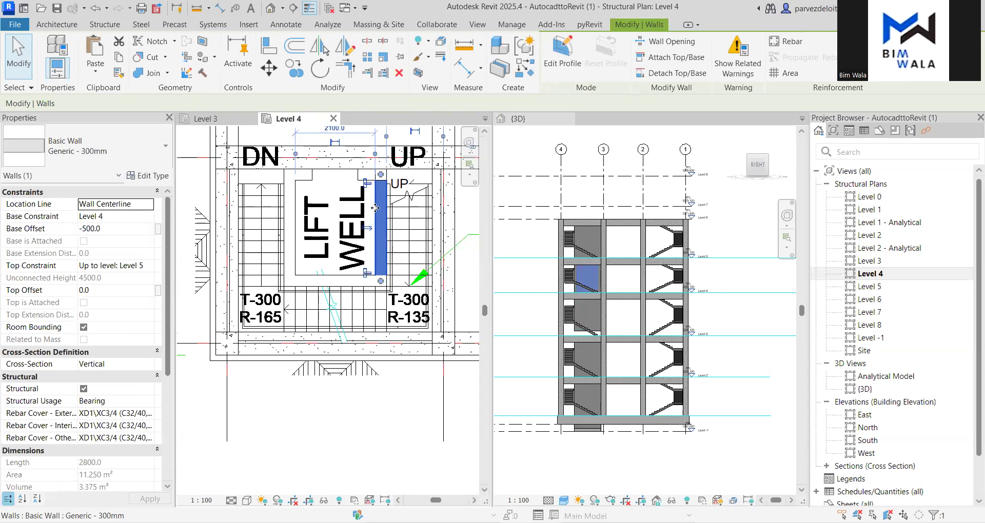
ctrl+click(323, 281)
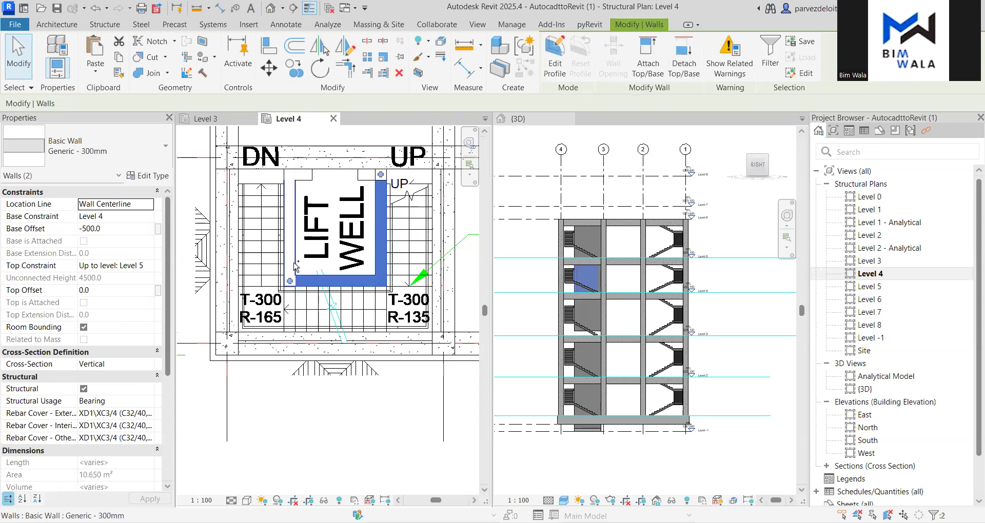
ctrl+click(294, 262)
ctrl+click(298, 175)
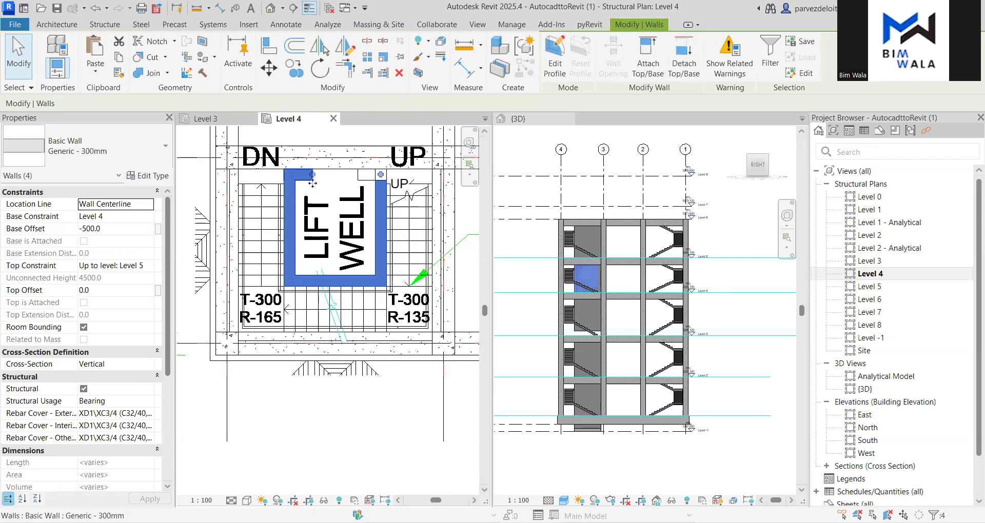
ctrl+click(366, 176)
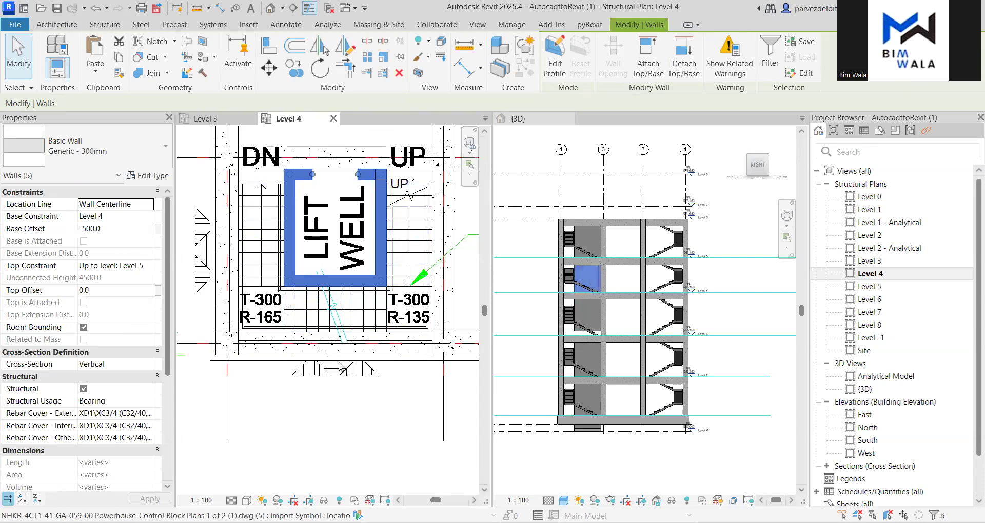
scroll(580, 287, up, 6)
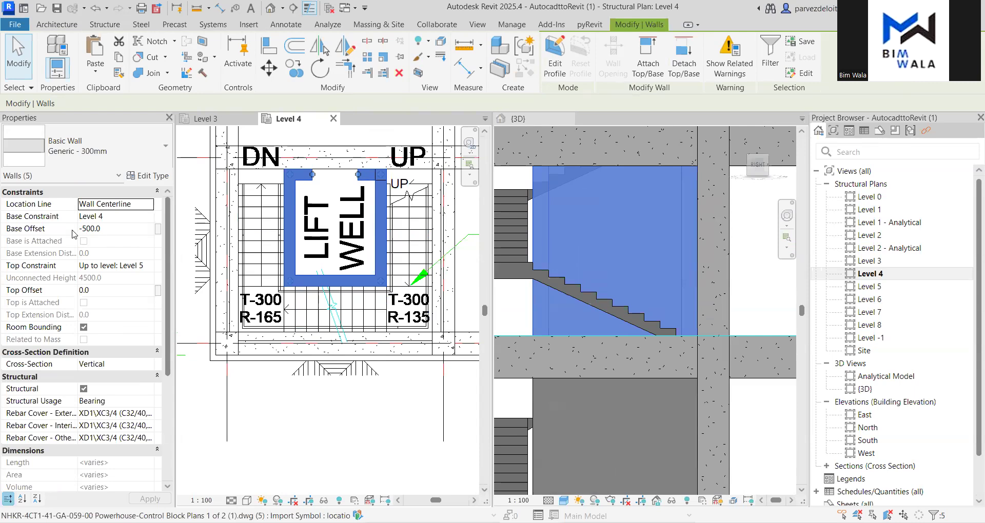
click(107, 228)
drag(107, 229, 69, 228)
text(0)
scroll(452, 266, down, 3)
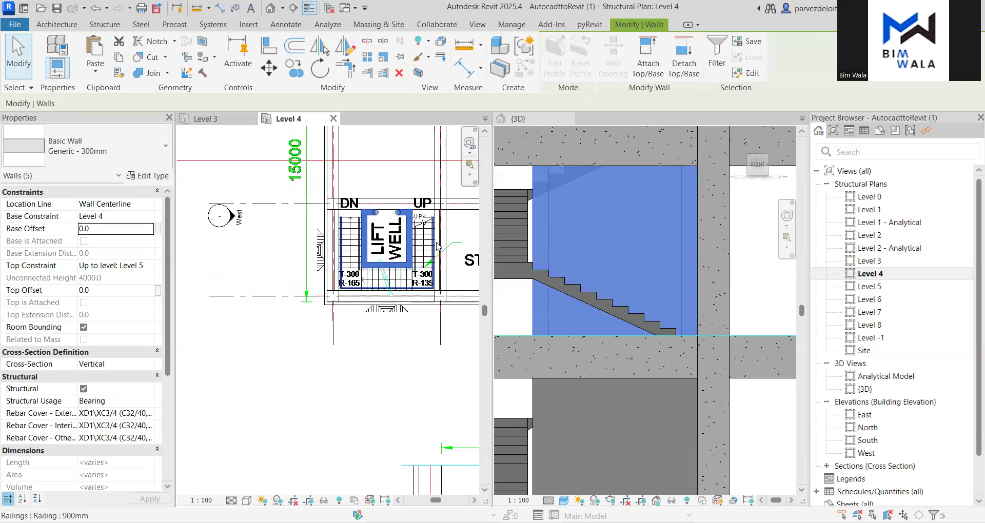
scroll(602, 288, down, 4)
click(601, 335)
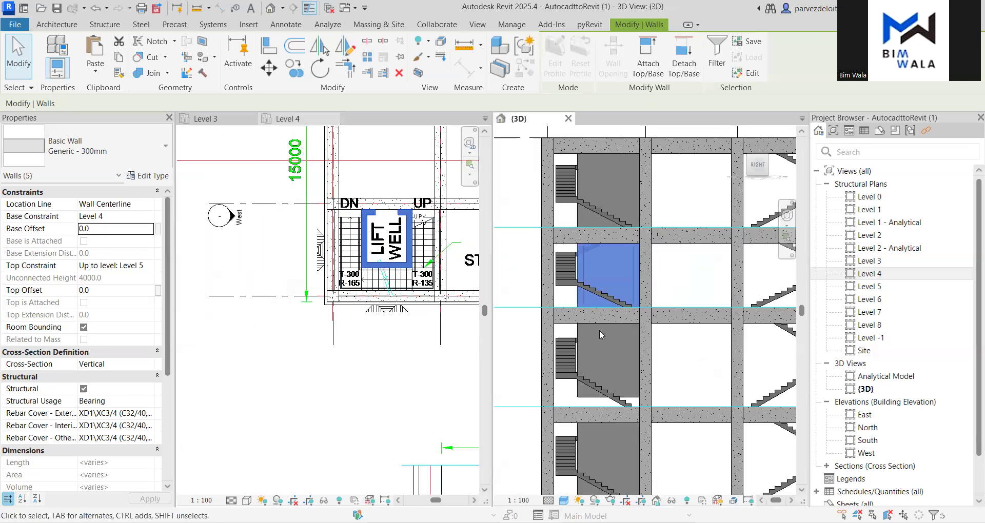
Check the level constraints of the lift well wall in the storey below Level 4 in the 3D view
click(579, 338)
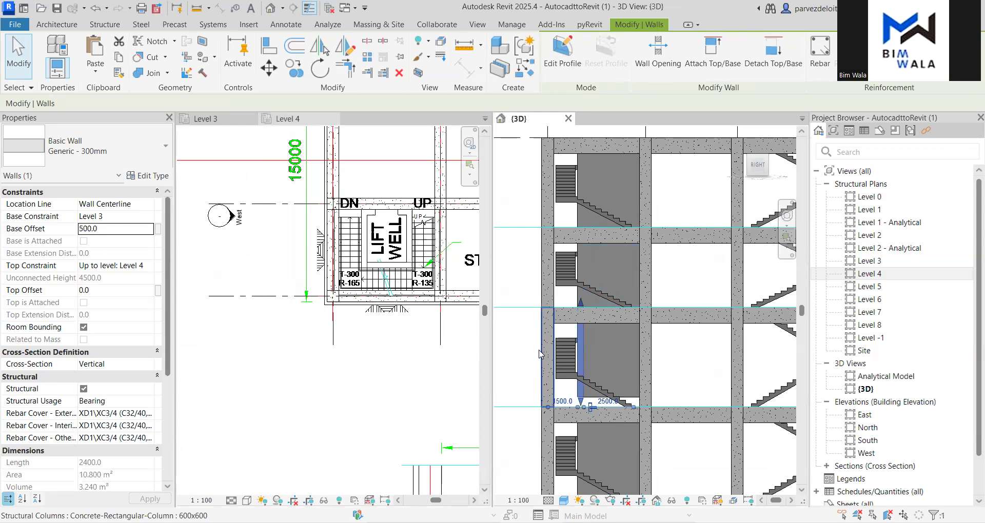
key(Escape)
scroll(611, 341, down, 4)
scroll(420, 305, down, 1)
scroll(420, 306, down, 2)
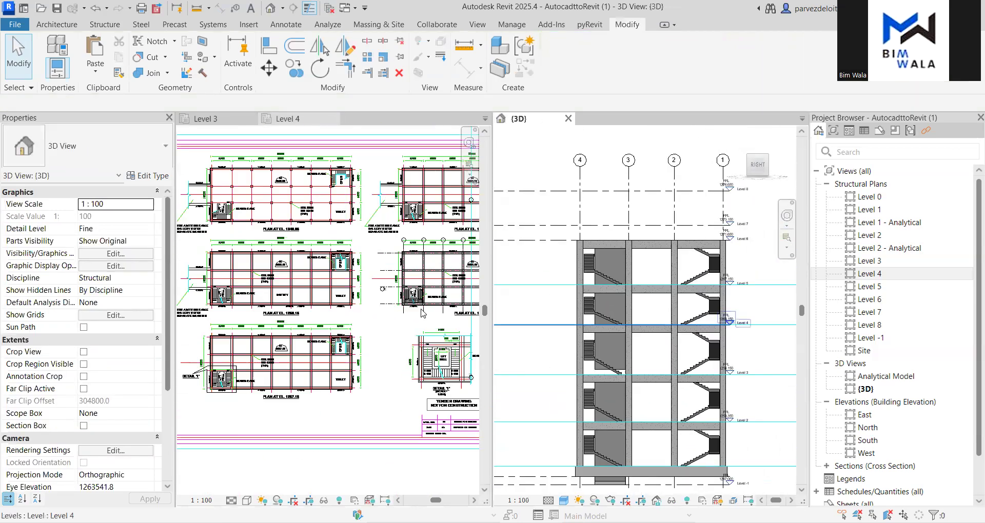
scroll(359, 231, down, 2)
scroll(316, 142, up, 6)
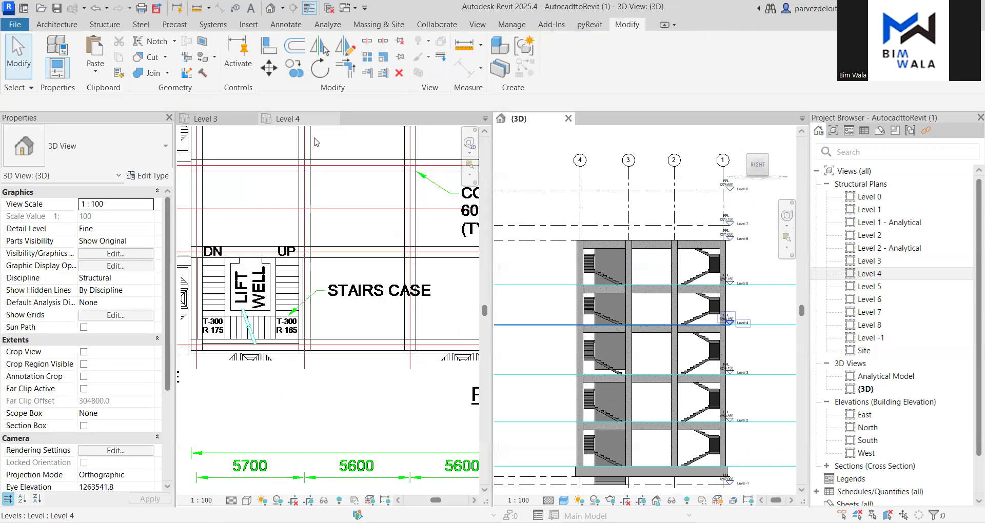
Return to the Level 3 plan and select the connected lift well walls to check their constraints and storey
click(201, 119)
click(319, 373)
scroll(319, 373, up, 5)
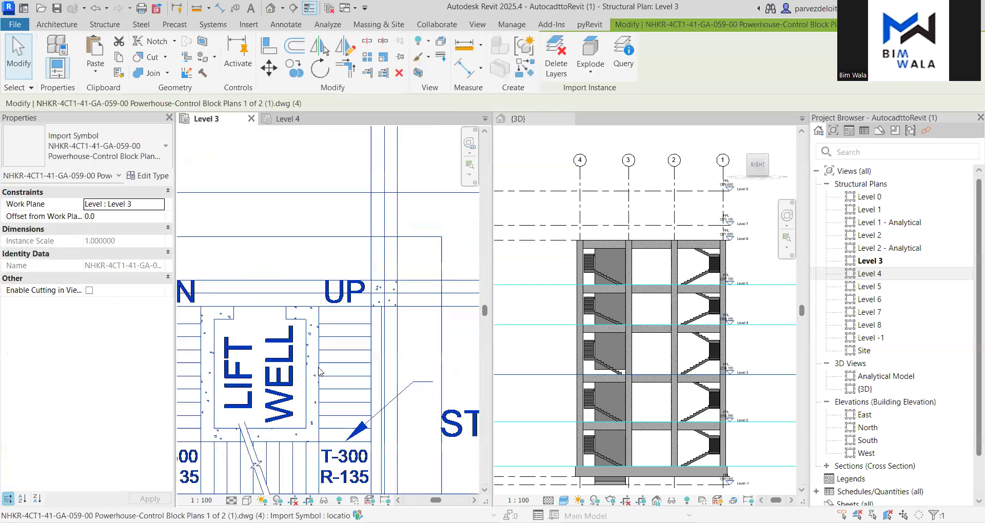
key(Escape)
scroll(318, 355, down, 6)
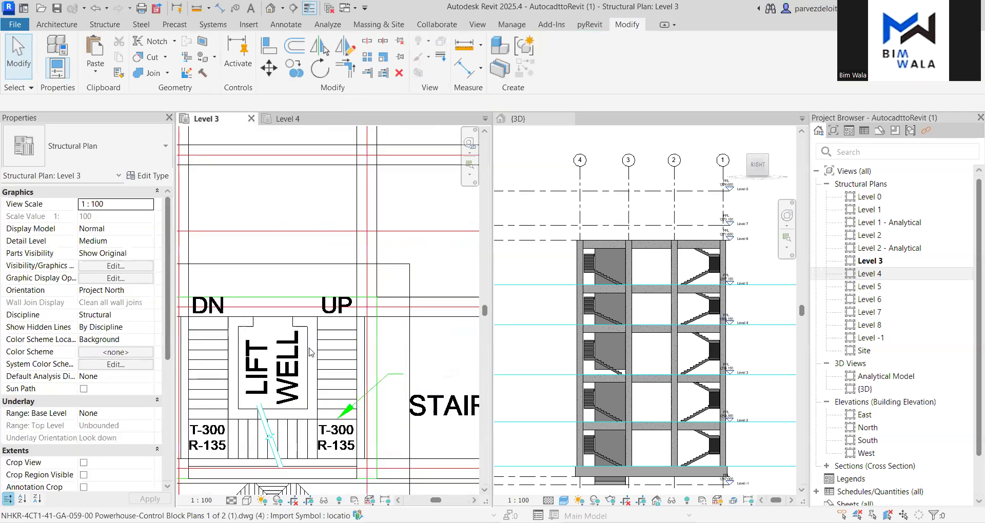
scroll(310, 351, up, 6)
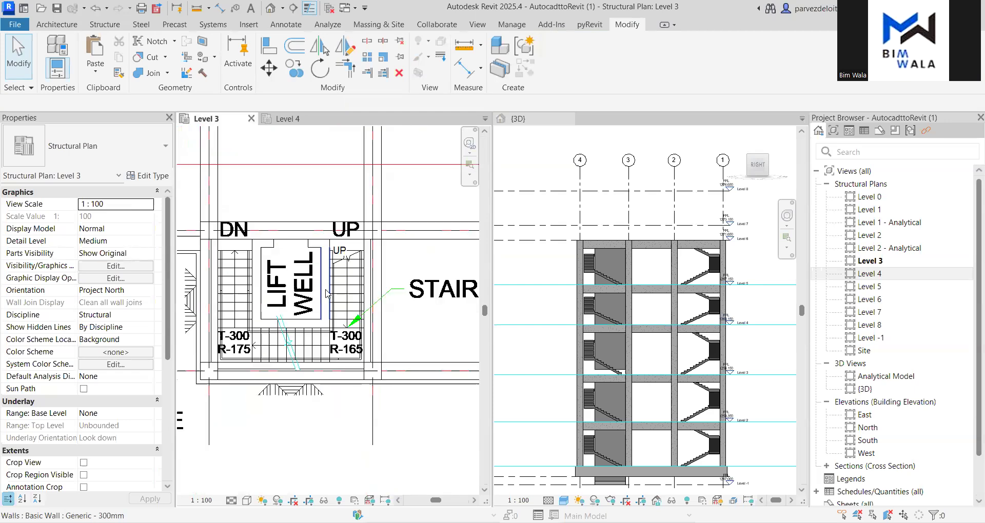
key(Tab)
click(328, 294)
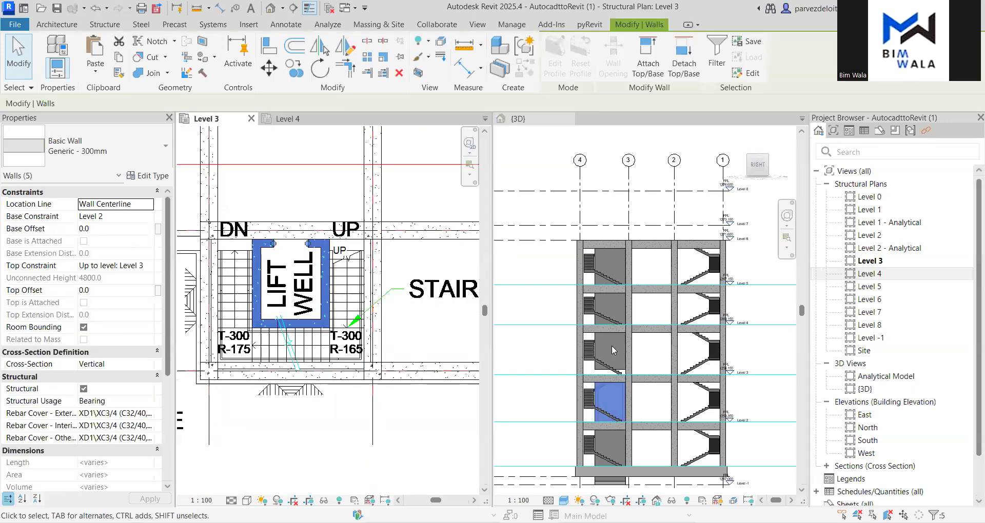
scroll(380, 355, down, 2)
scroll(302, 352, down, 4)
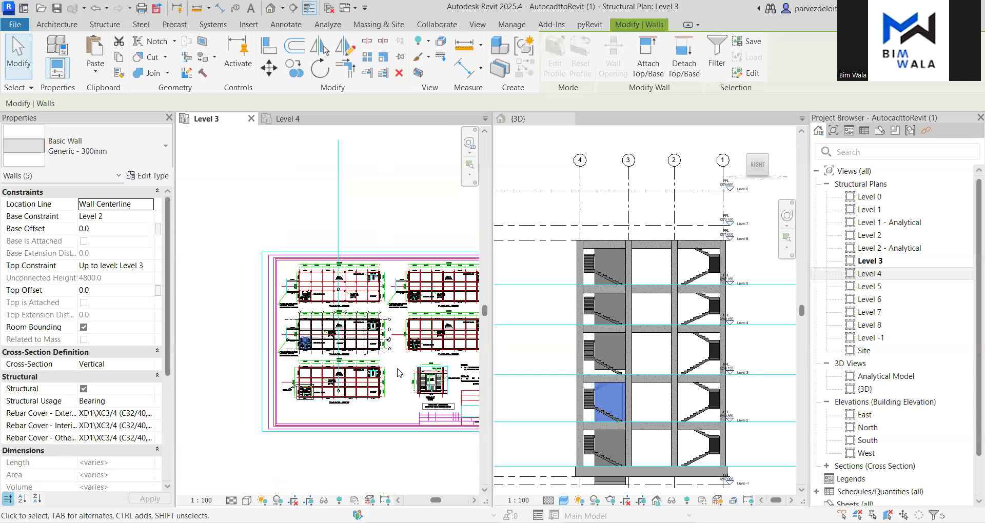
key(Escape)
Open the Level 5 structural plan and select the connected lift well walls to check their constraints
click(287, 119)
scroll(441, 299, down, 5)
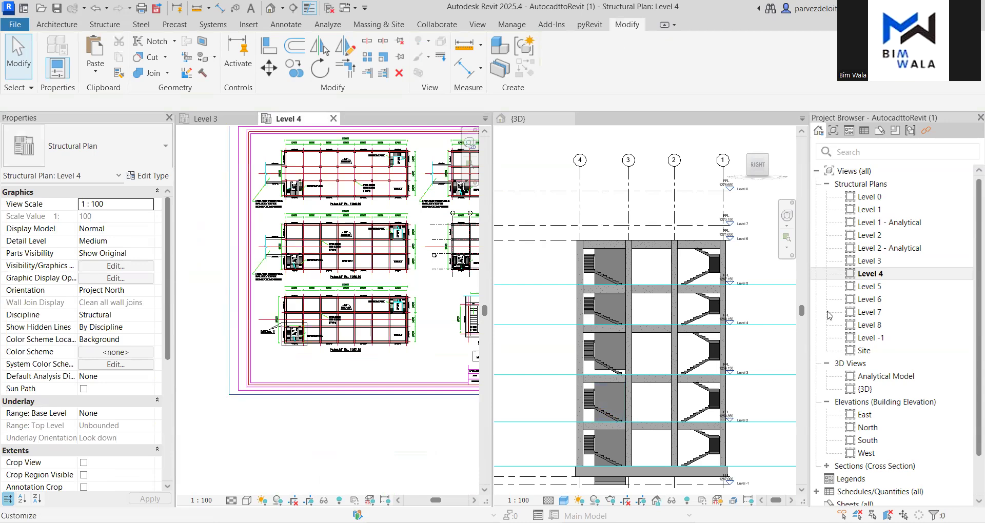
click(871, 286)
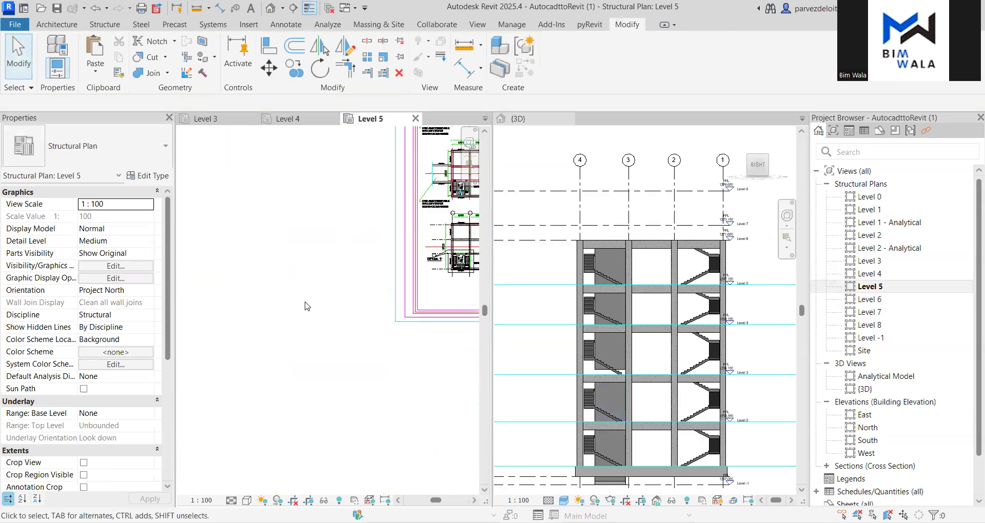
scroll(407, 301, up, 5)
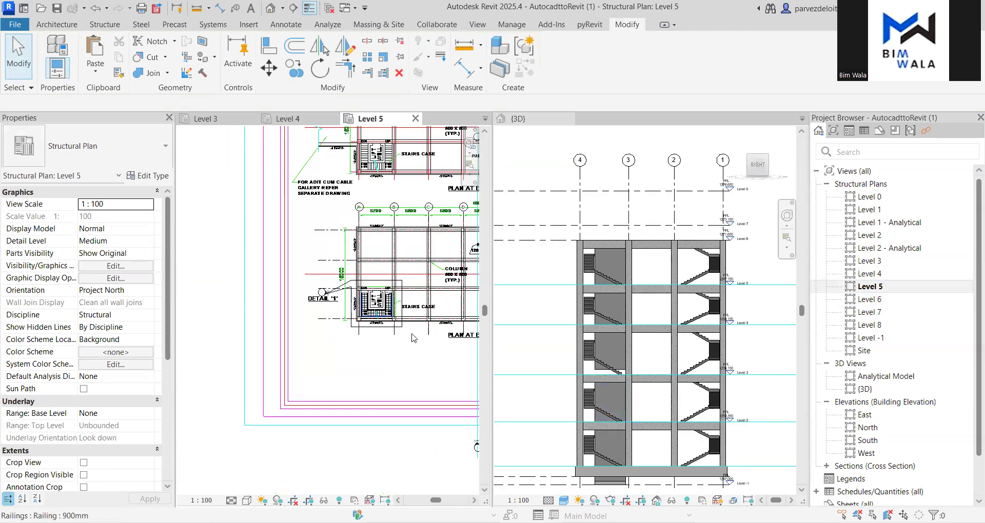
scroll(380, 322, up, 5)
key(Tab)
click(380, 322)
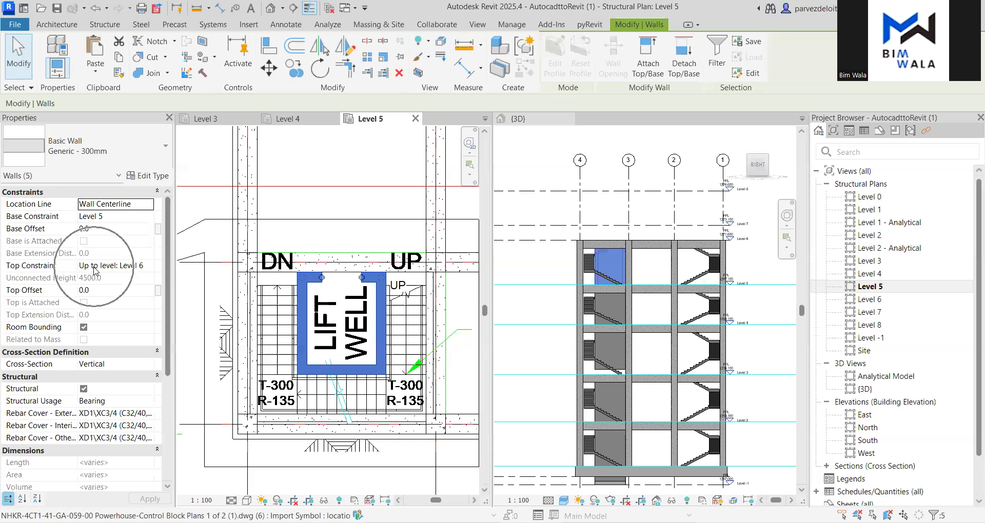
Examine the level markers and upper storeys in the 3D view and the floor layouts in the Level 5 plan
scroll(746, 264, up, 5)
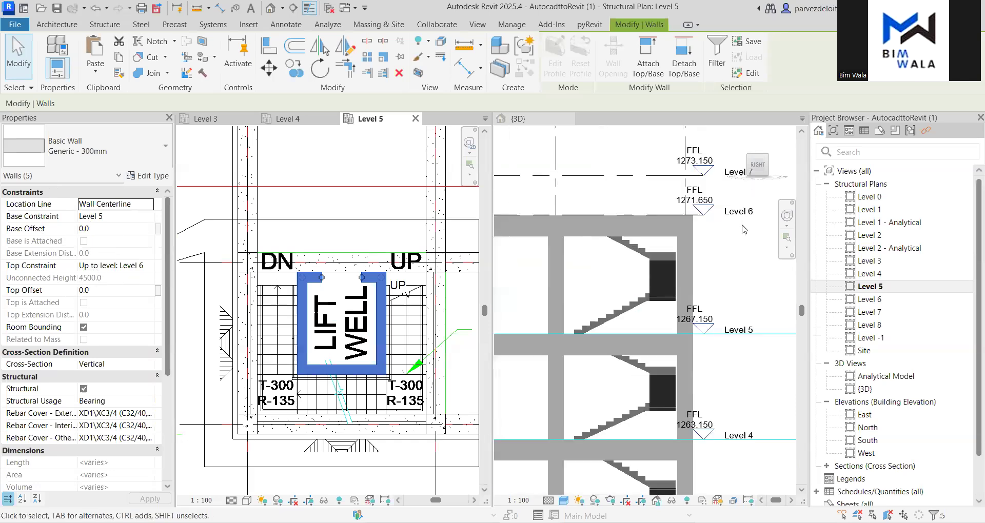
scroll(742, 316, down, 4)
scroll(742, 317, up, 5)
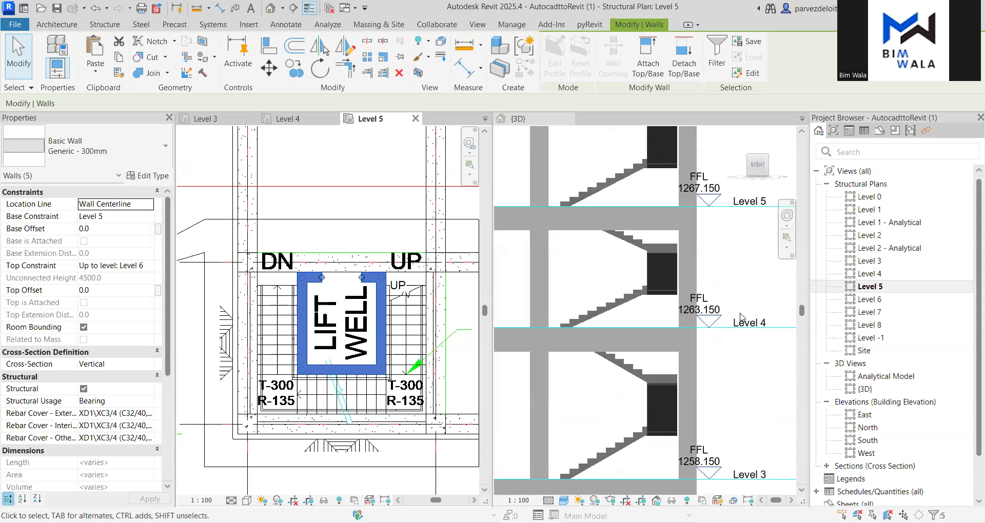
scroll(743, 317, down, 4)
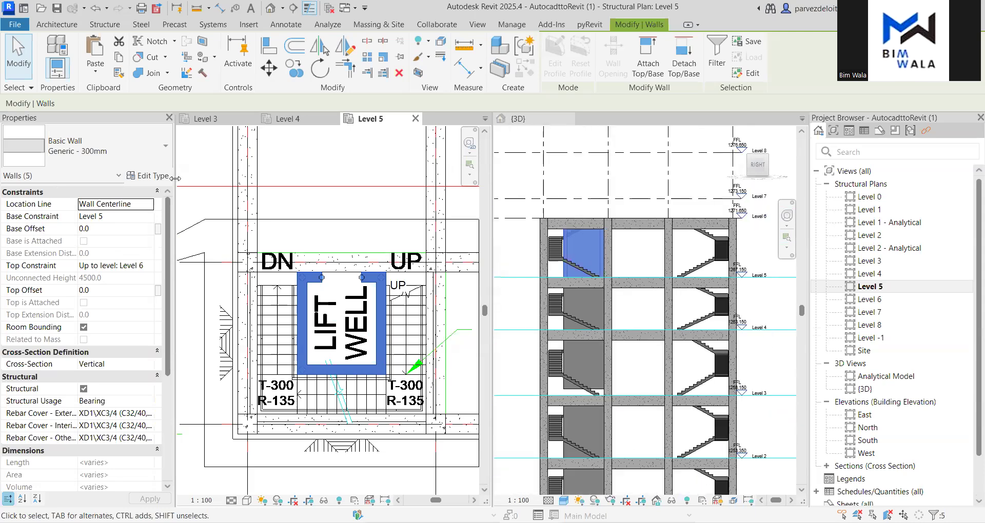
scroll(305, 226, down, 3)
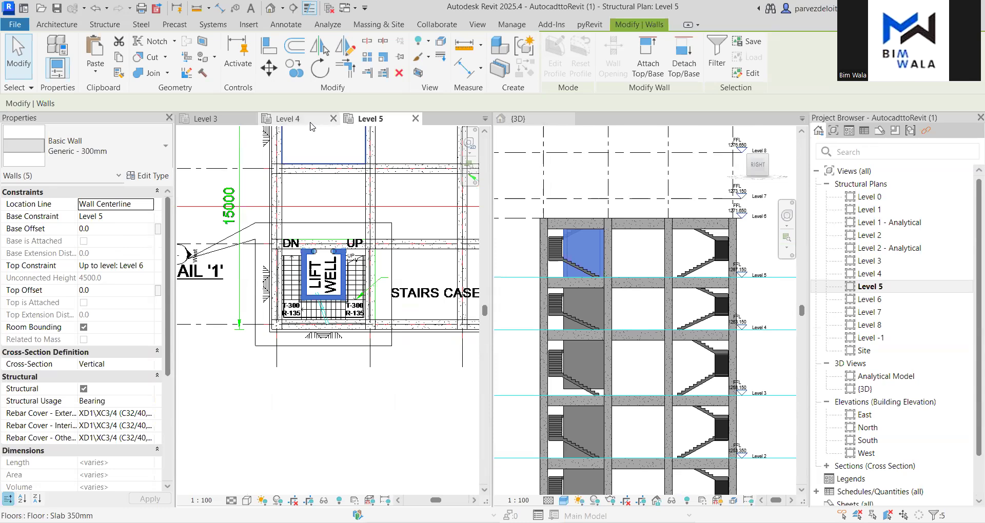
scroll(290, 290, down, 8)
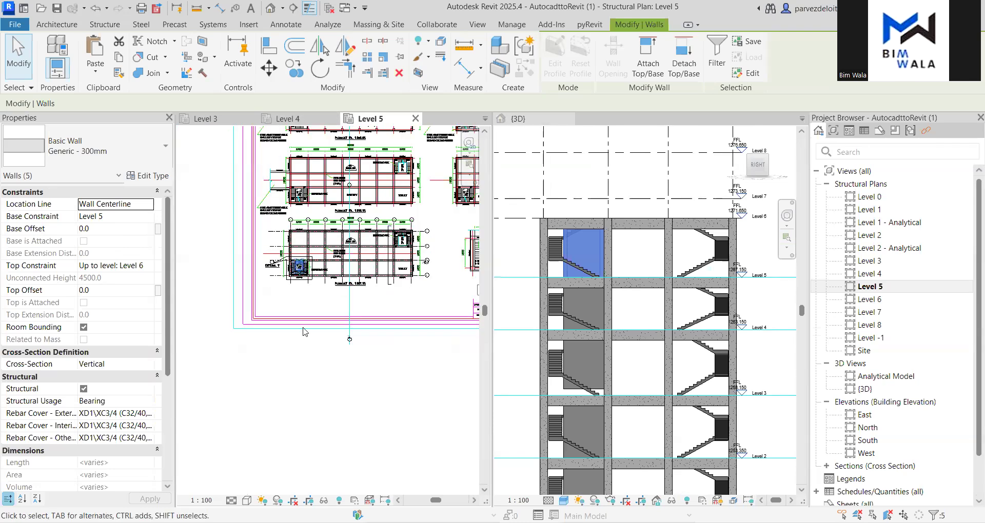
scroll(326, 185, down, 3)
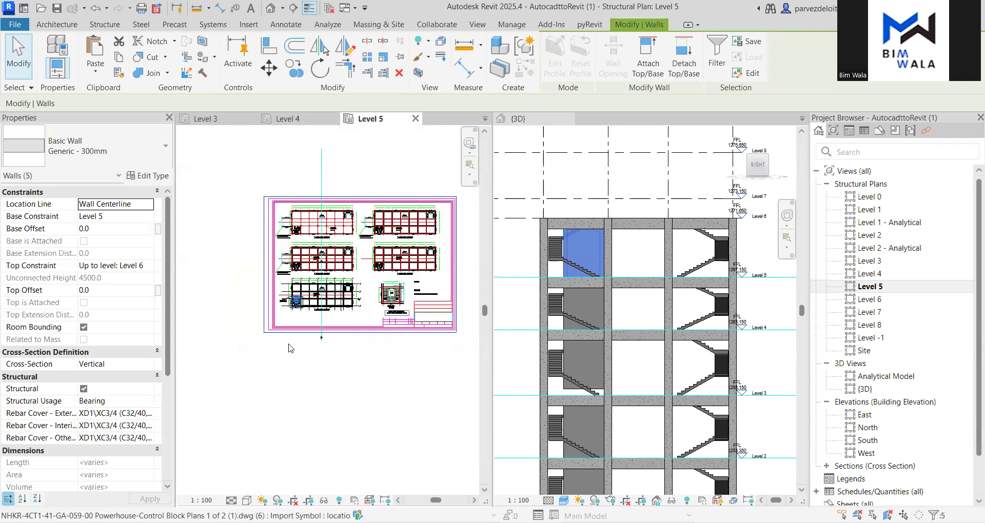
Return to the Level 4 plan and select the lift well walls on all sides, including the short front returns
click(286, 118)
scroll(257, 408, up, 6)
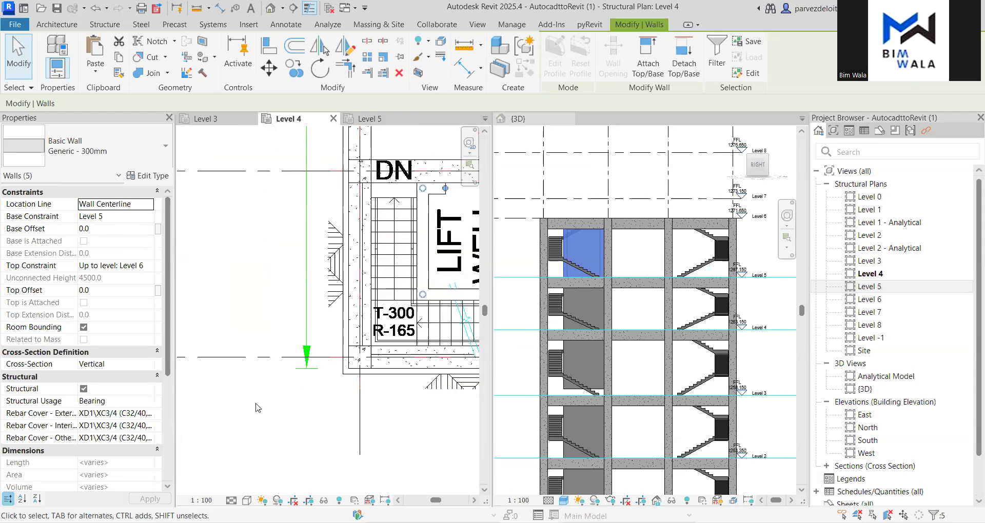
click(258, 407)
key(Tab)
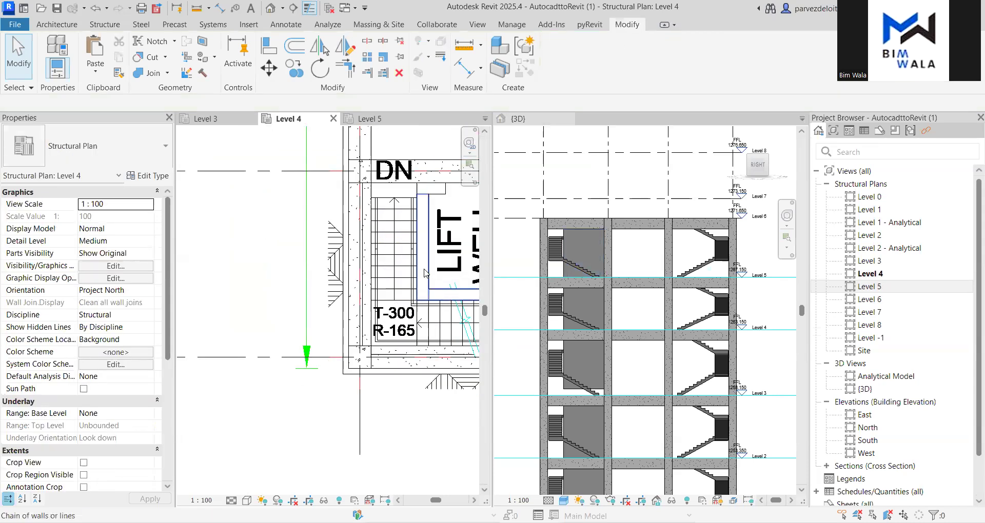
click(424, 273)
scroll(410, 282, down, 3)
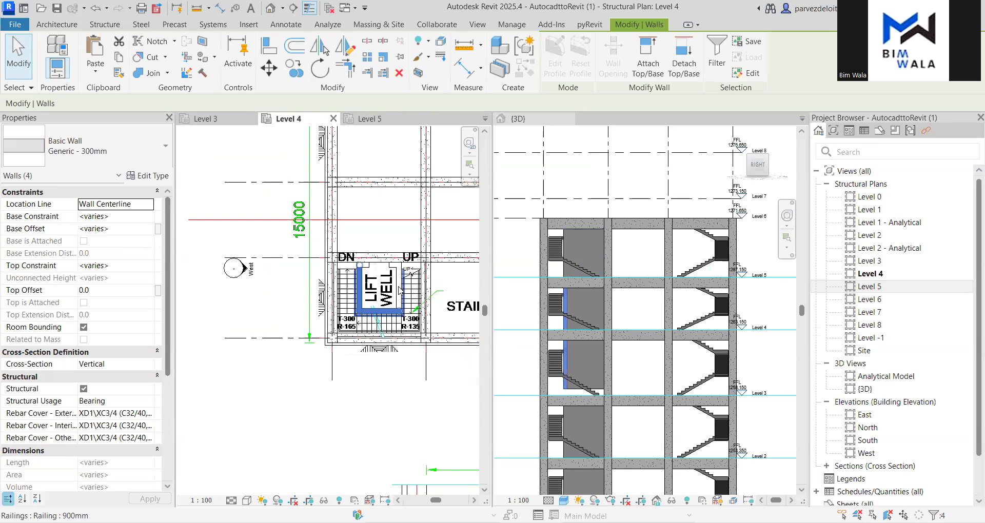
scroll(392, 298, up, 2)
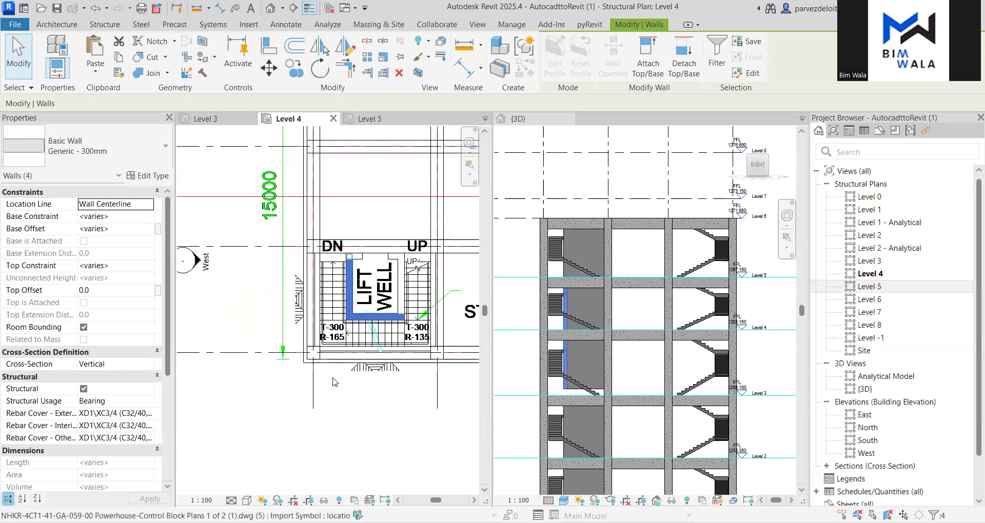
ctrl+click(401, 288)
ctrl+click(365, 257)
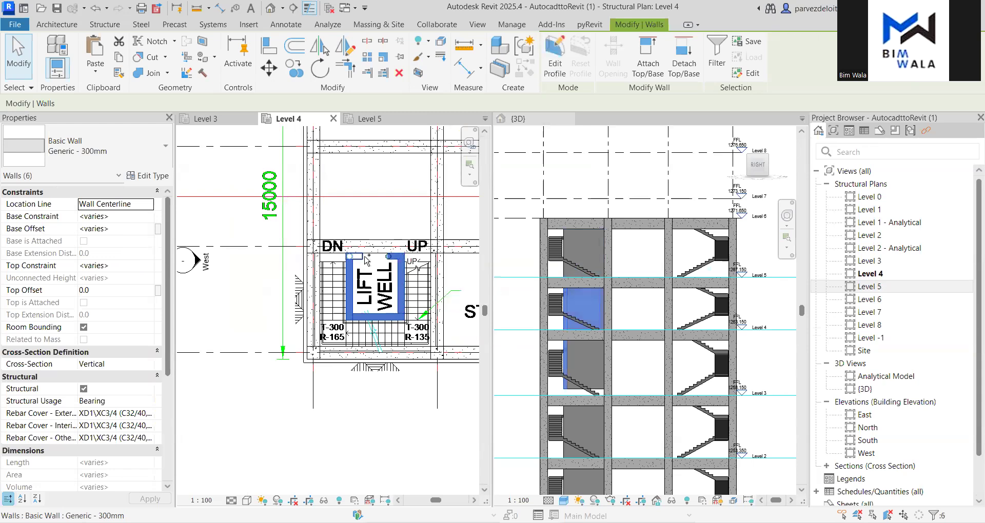
ctrl+click(365, 256)
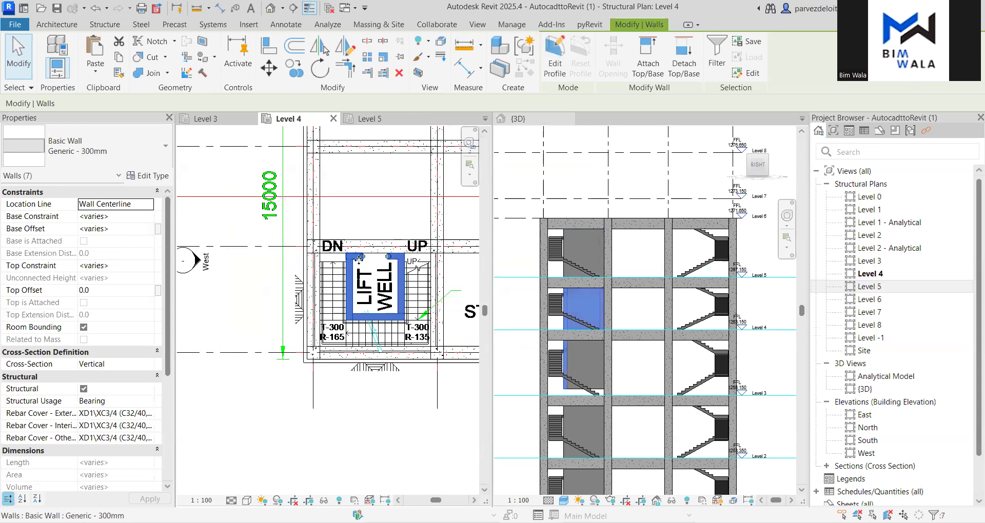
Set the seven selected lift well walls' base constraint to Level 4 and top constraint to Level 5, accepting the overlap warning
click(141, 217)
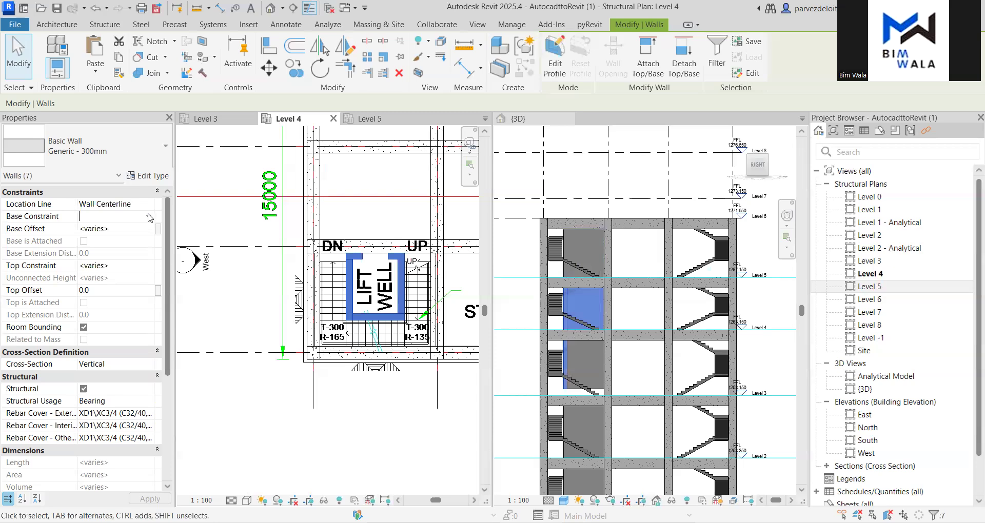
click(148, 218)
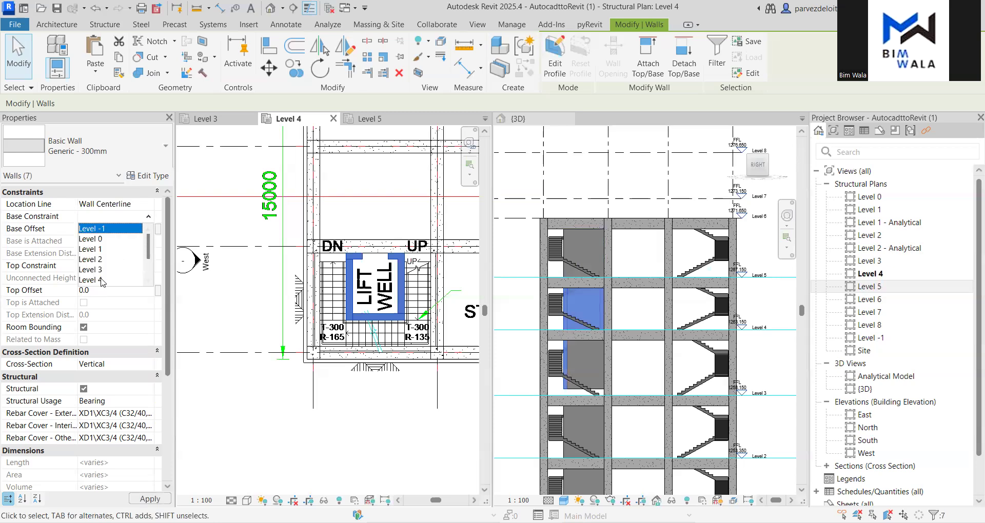
click(135, 279)
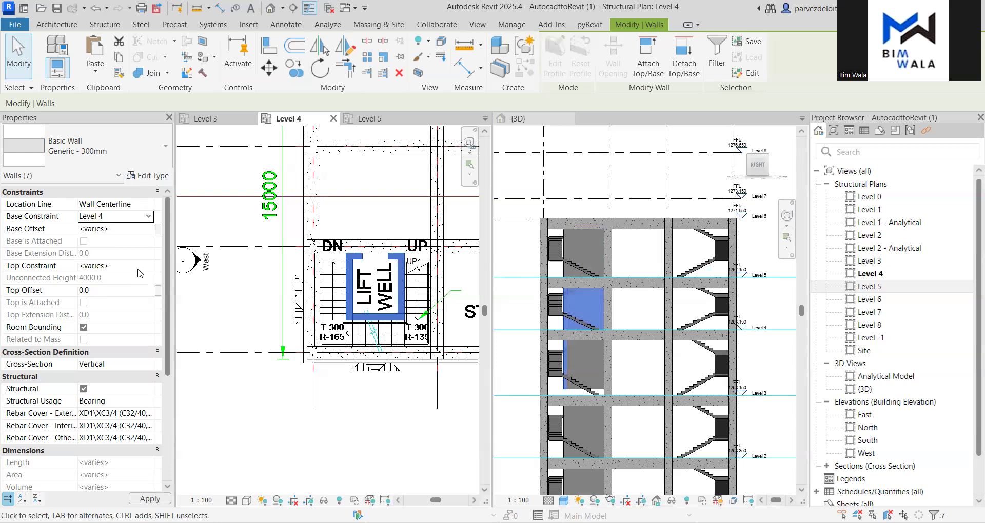
click(148, 268)
click(148, 267)
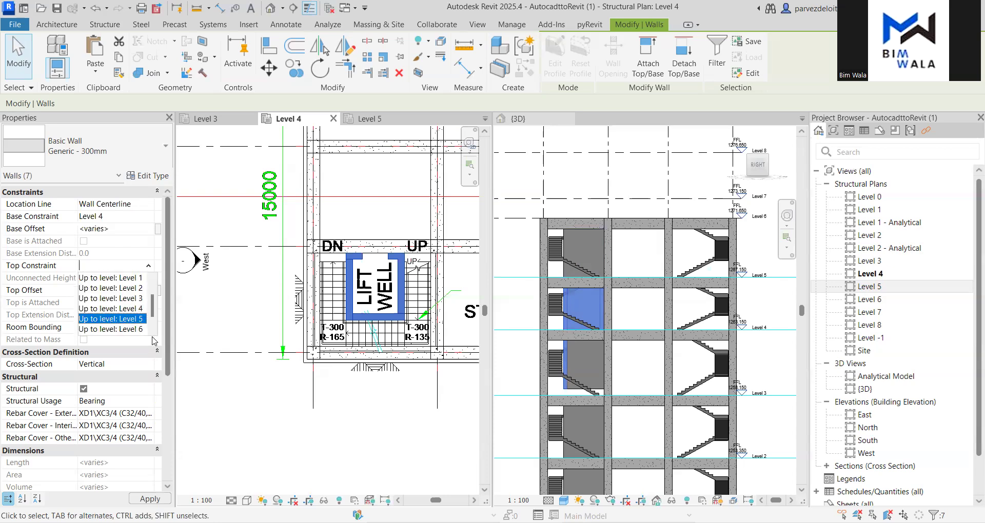
click(133, 319)
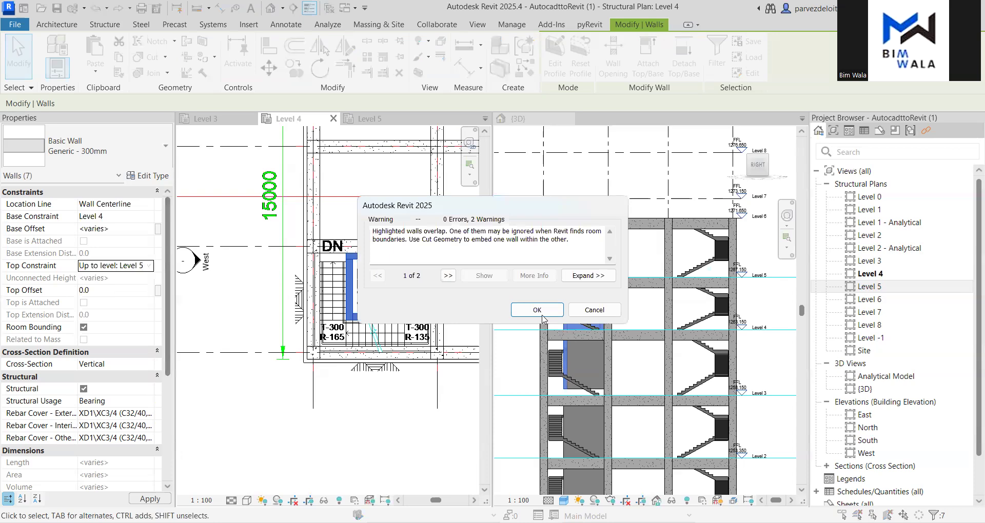
click(537, 310)
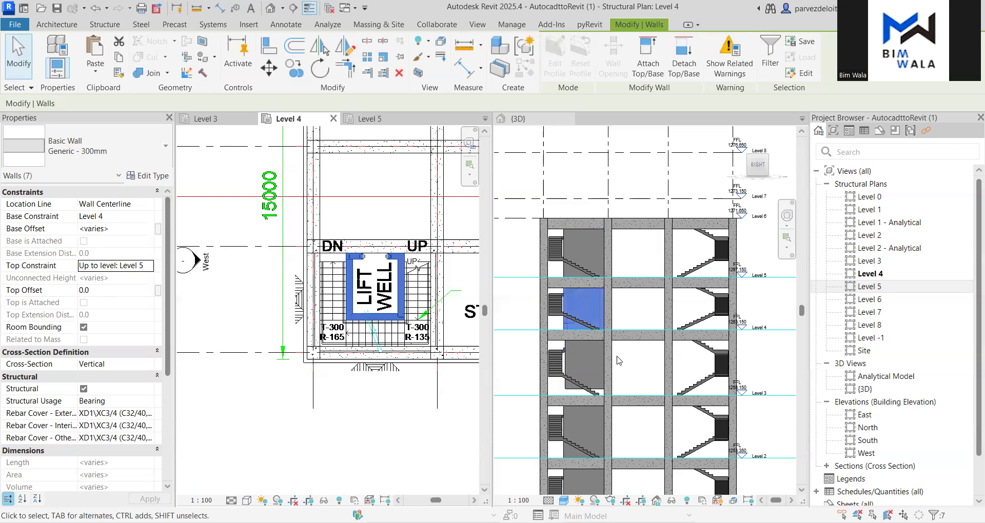
scroll(586, 322, down, 2)
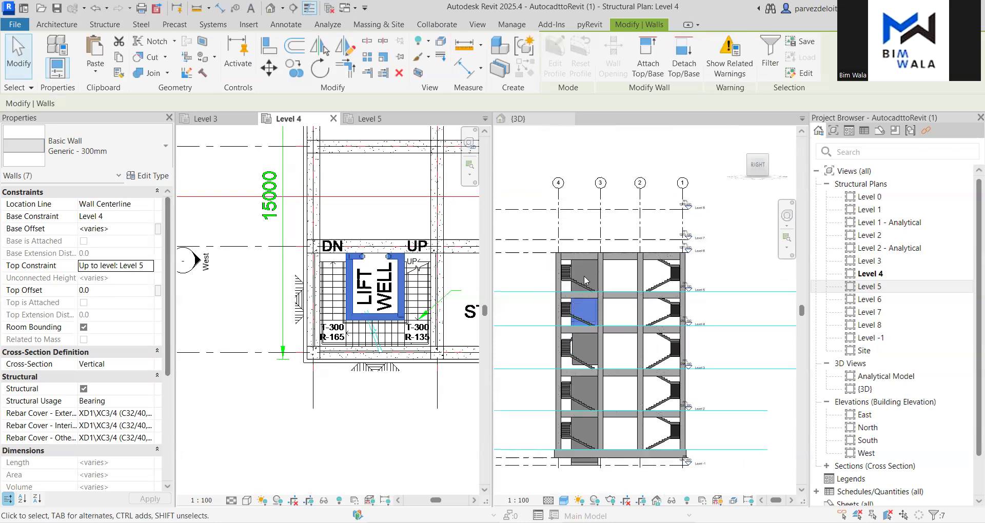
scroll(403, 401, down, 3)
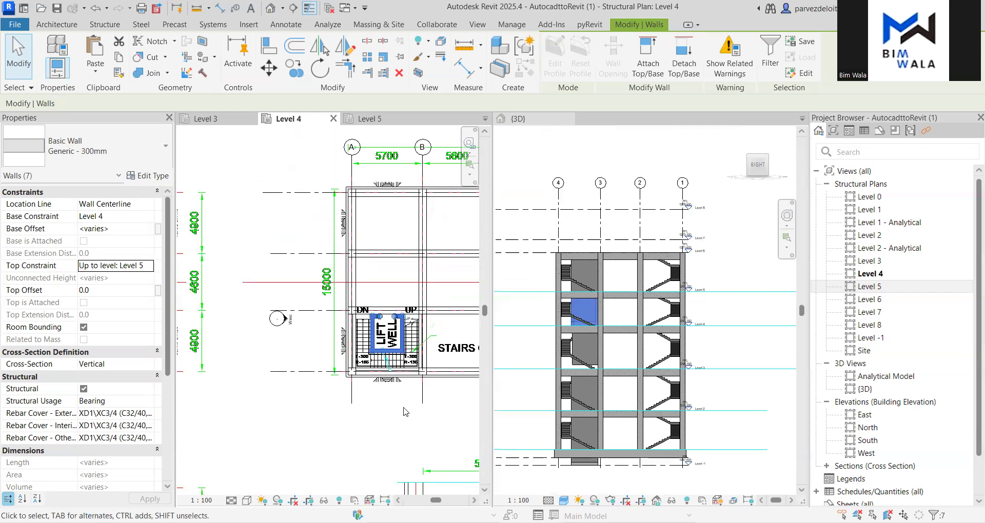
click(406, 412)
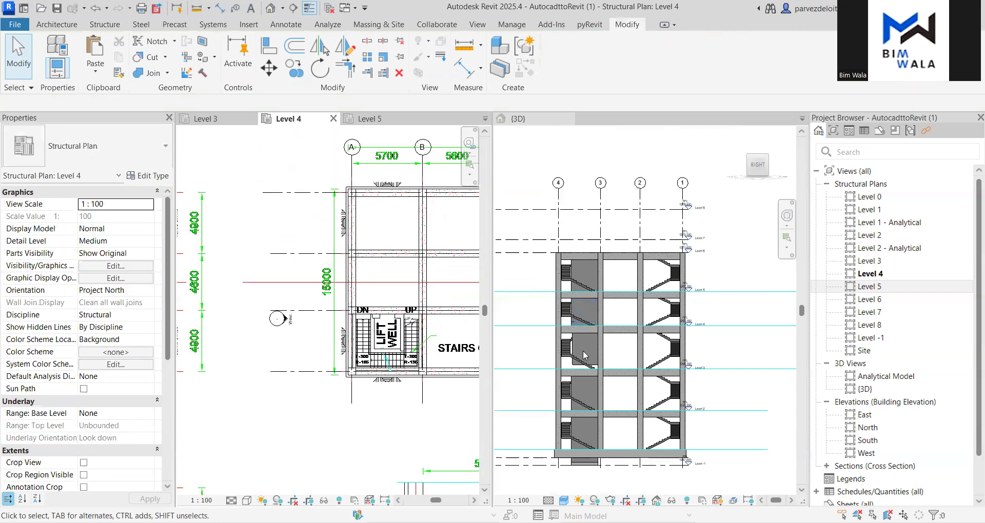
Close the Level 4 plan and select the connected lift well walls in the Level 3 plan to check their constraints
click(333, 119)
click(235, 122)
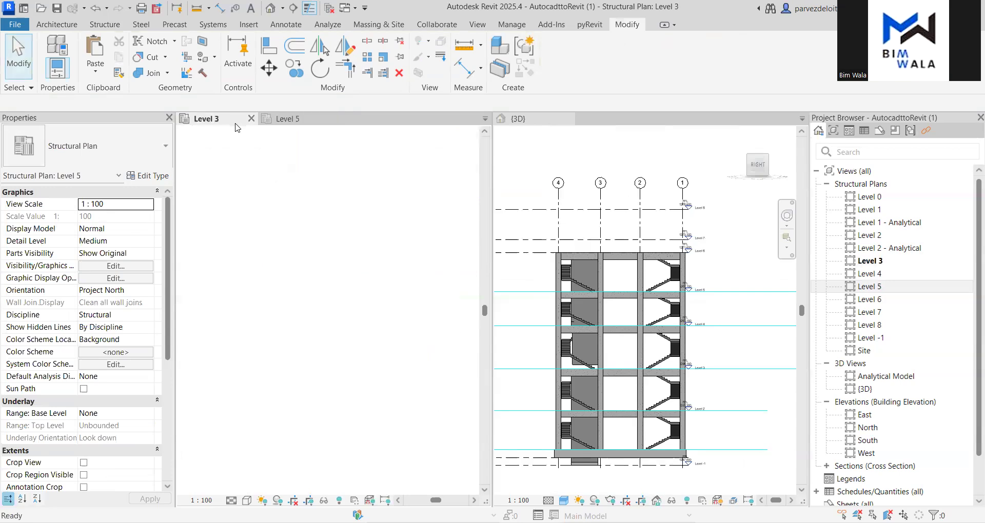
scroll(308, 351, up, 3)
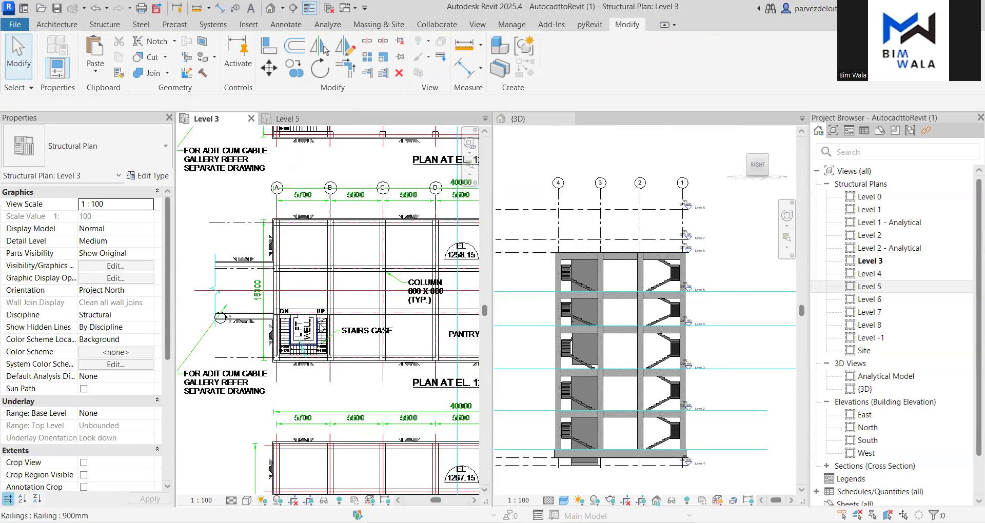
scroll(321, 328, up, 3)
key(Tab)
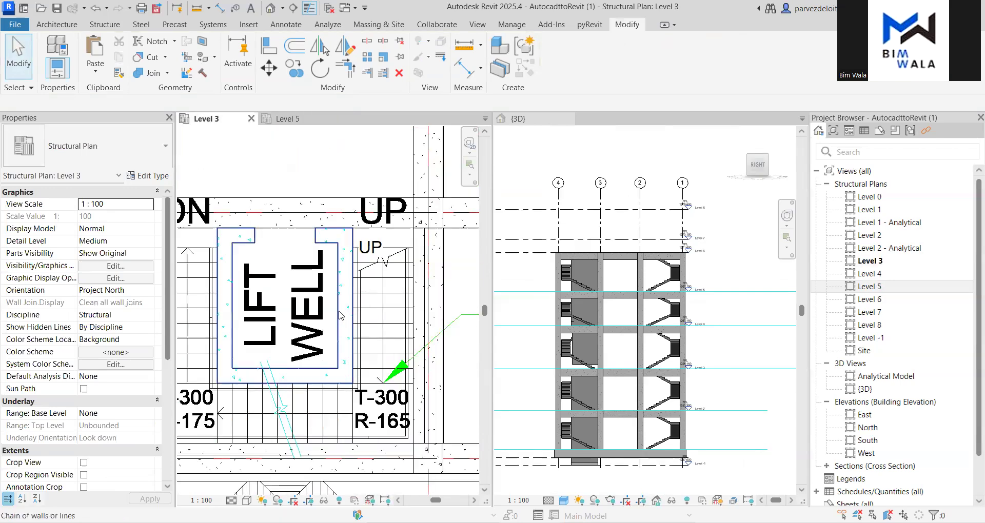
click(333, 339)
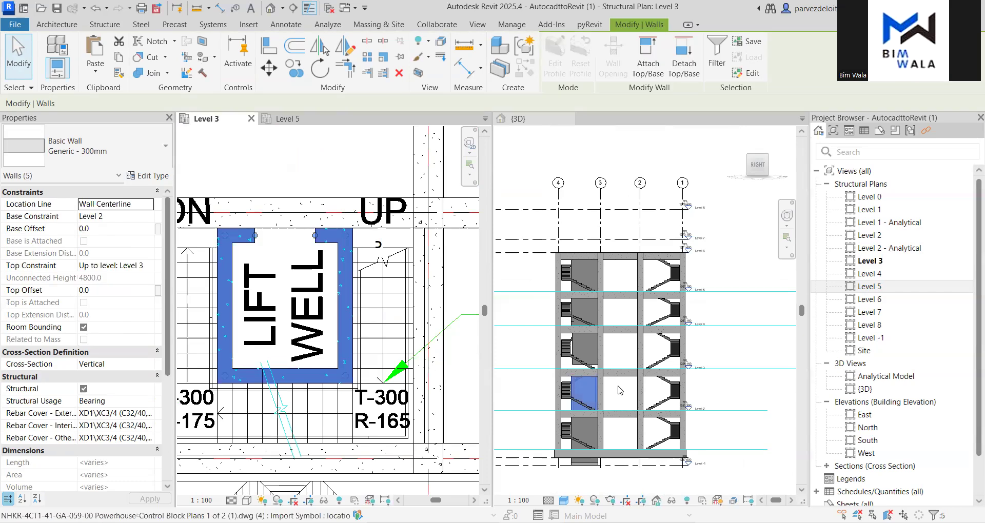
Select the lift well walls between Level 3 and Level 4 in the 3D view to check their constraints and offsets
scroll(688, 353, up, 2)
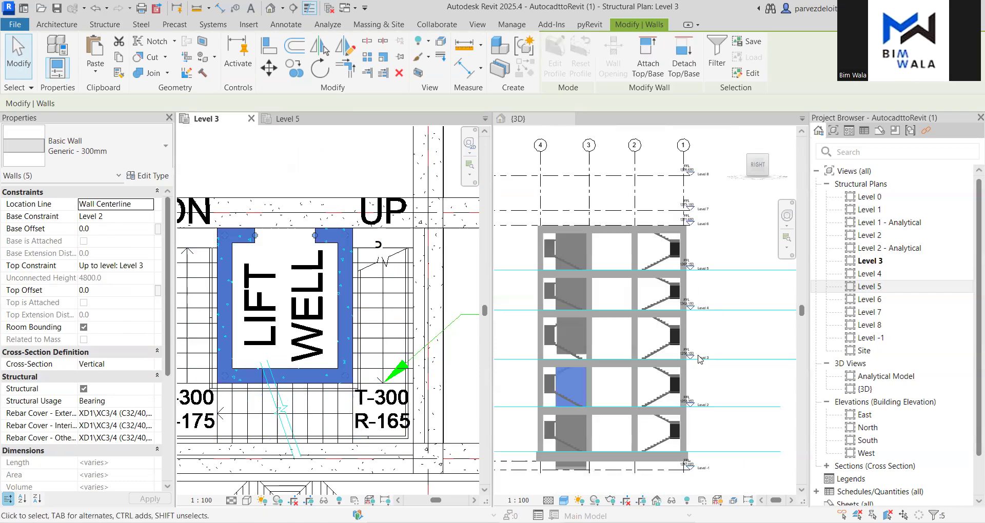
scroll(700, 359, up, 4)
scroll(606, 363, down, 5)
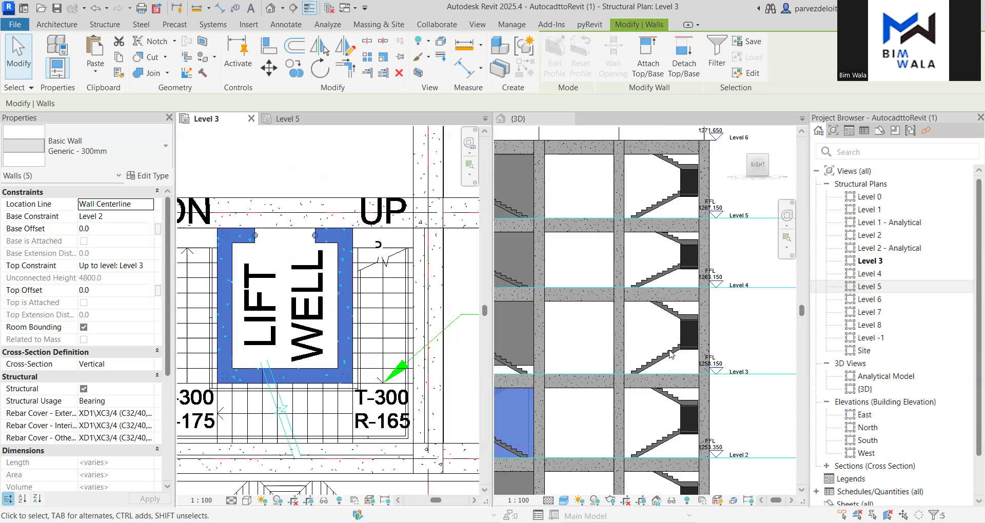
scroll(573, 337, up, 3)
click(571, 336)
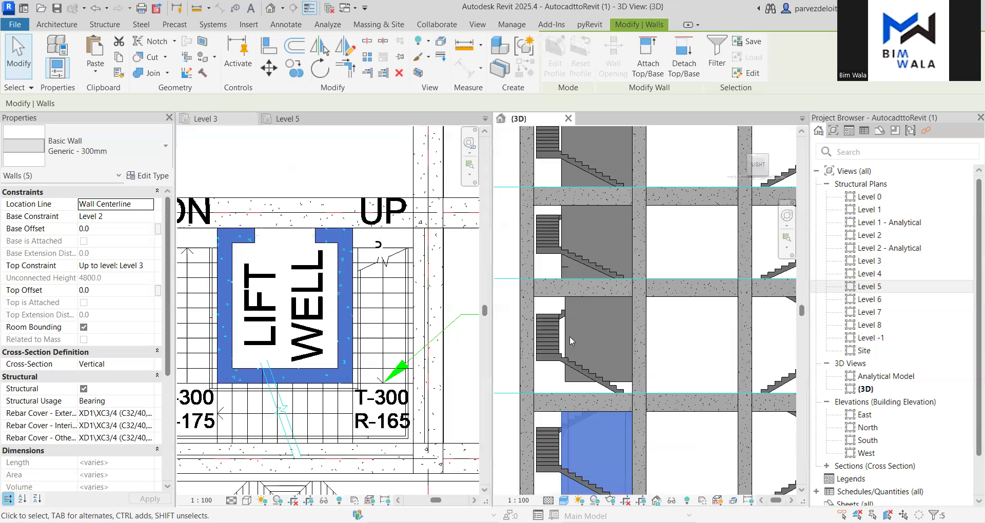
click(569, 337)
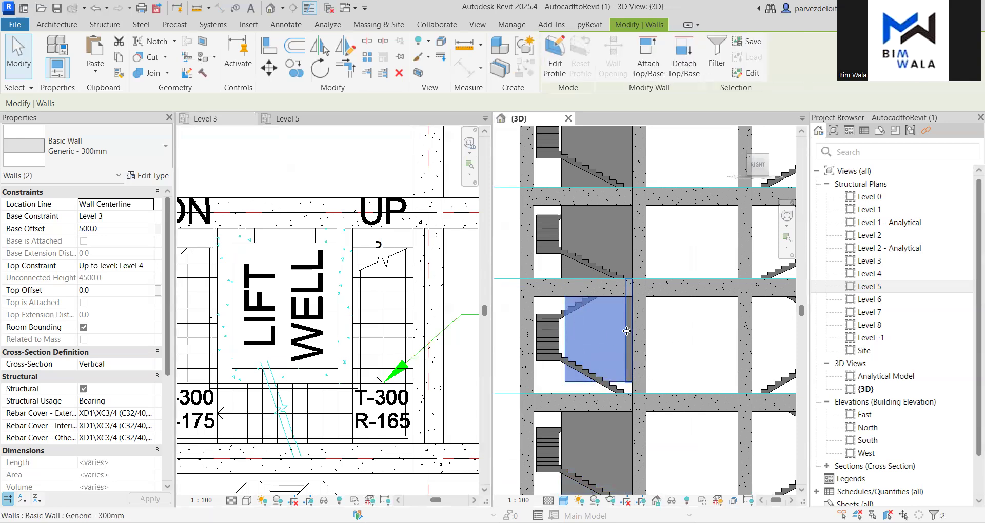
click(630, 337)
click(593, 335)
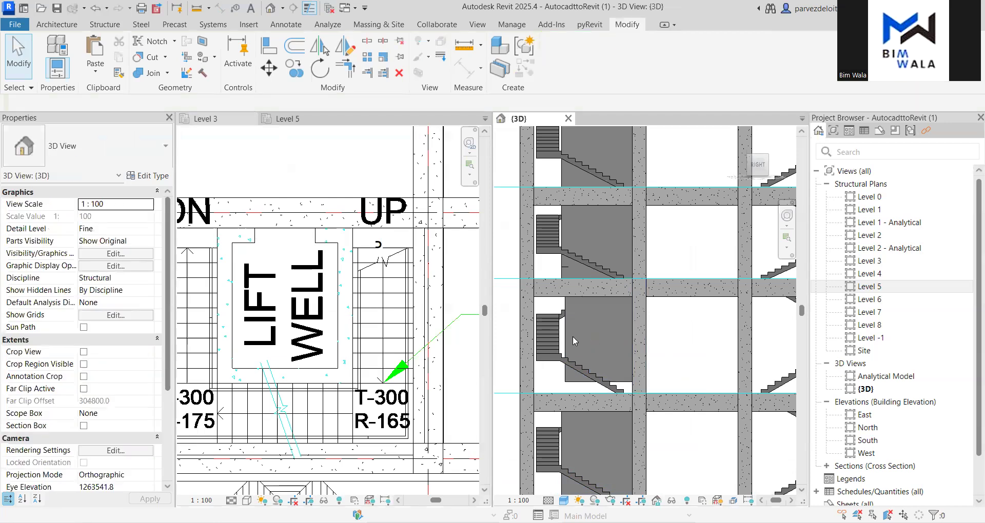
Select four lift well walls across the two storeys above Level 3 and constrain them from Level 3 up to Level 4
click(568, 336)
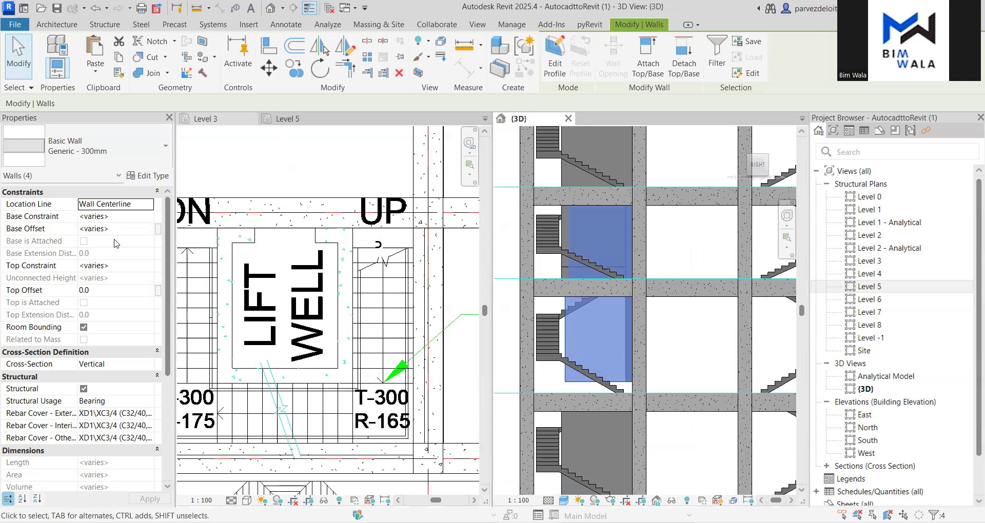
click(148, 219)
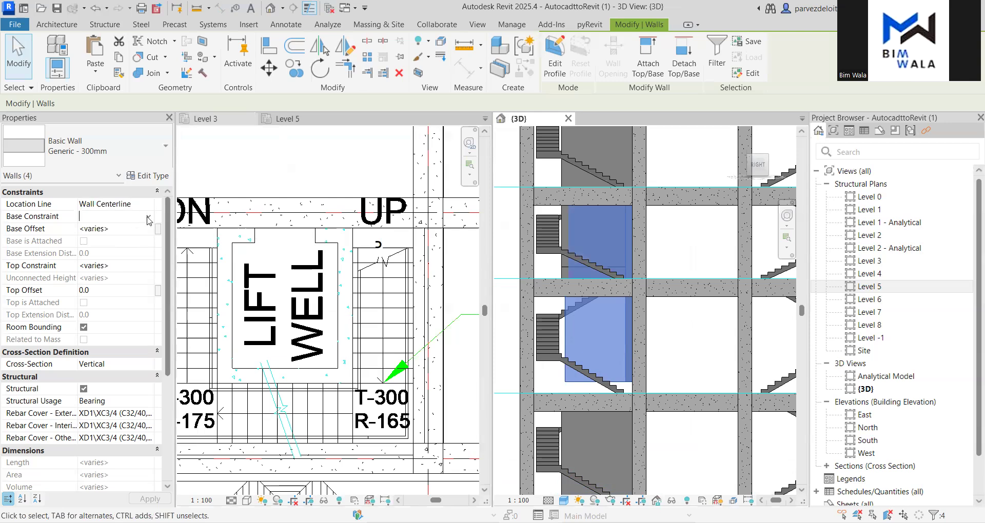
click(105, 270)
click(151, 267)
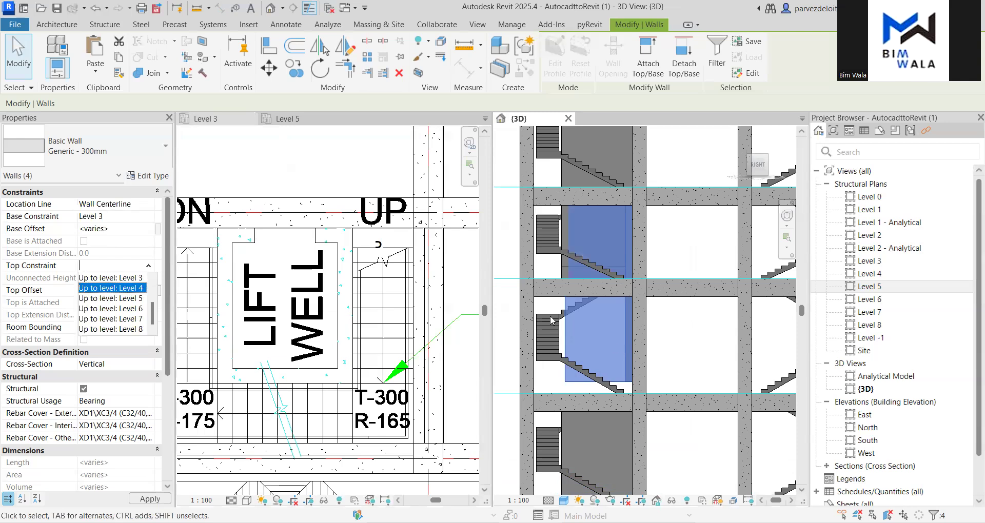
click(687, 354)
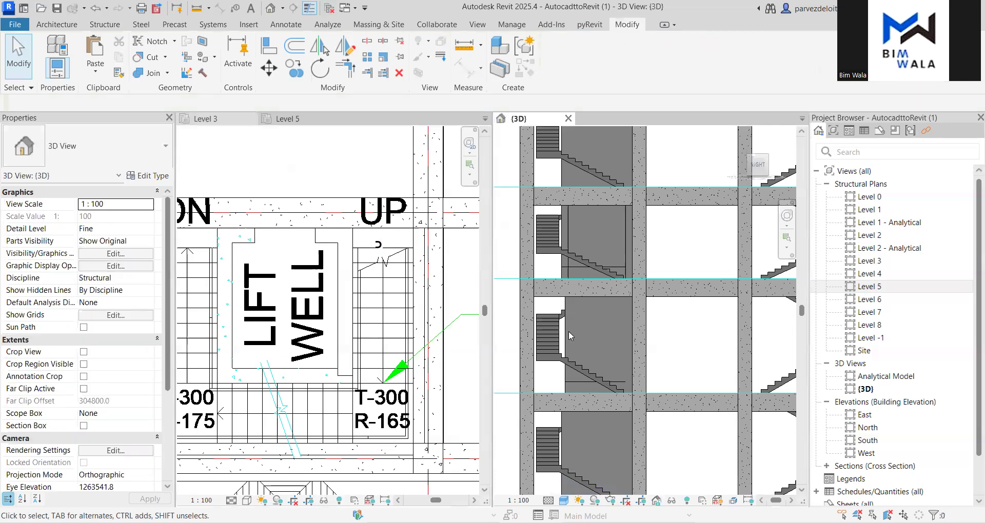
Turn the 3D view to the front and select the lift well walls between Level 3 and Level 4 to check their offsets
scroll(574, 328, down, 2)
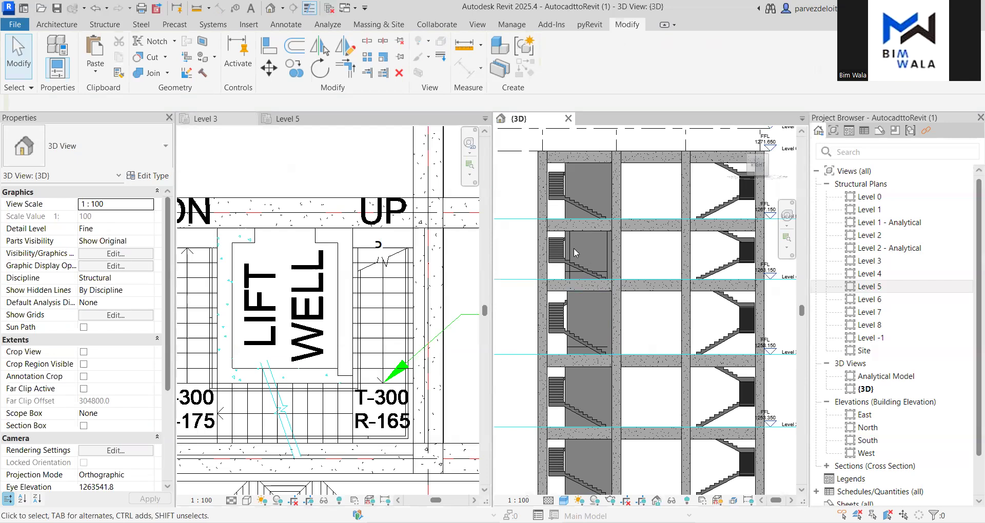
click(743, 169)
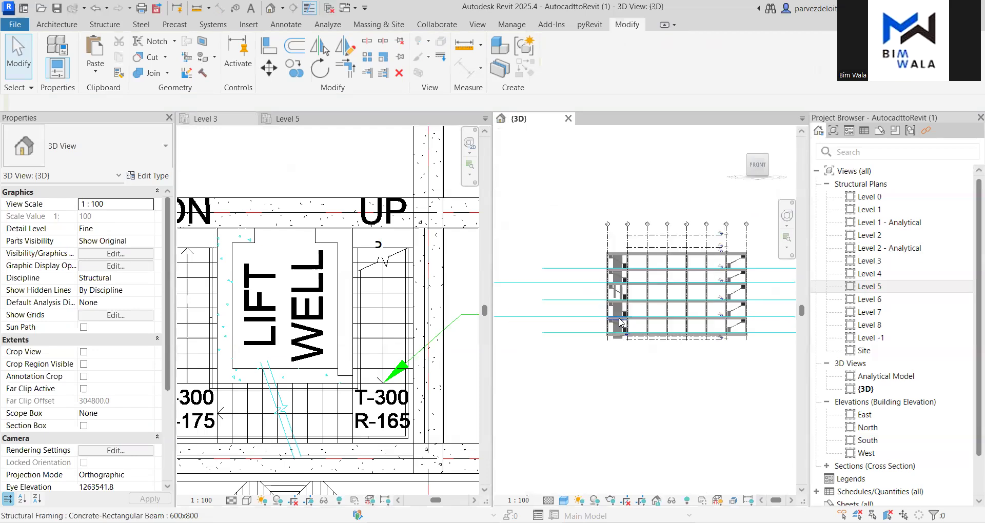
scroll(621, 322, up, 6)
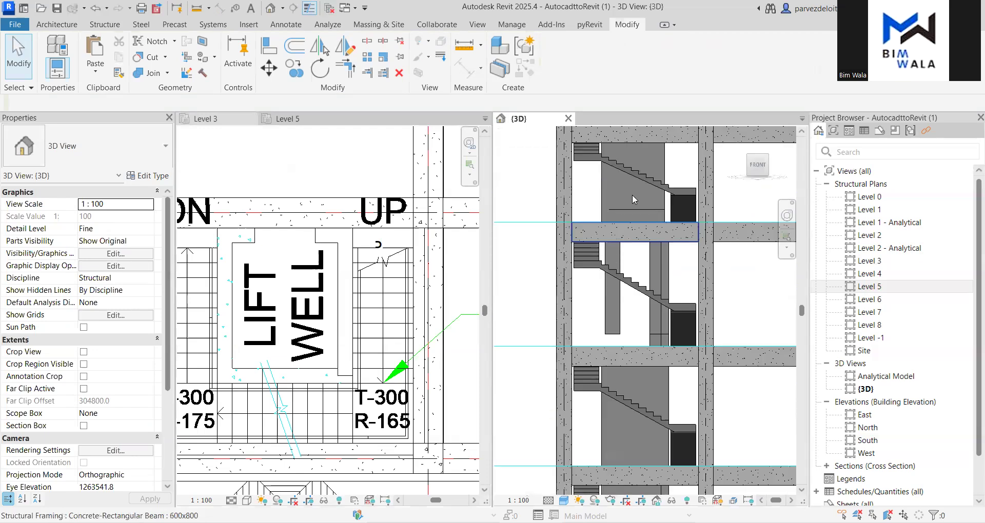
click(621, 320)
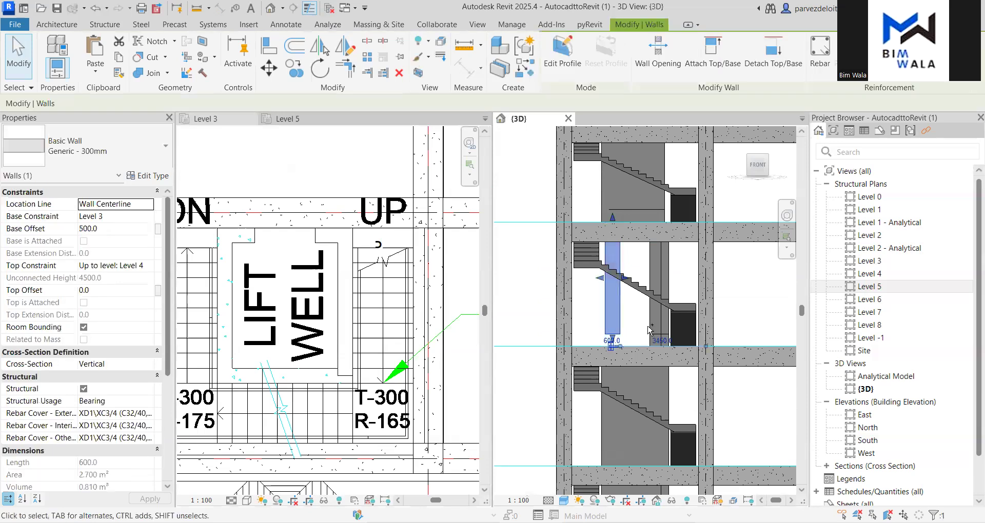
ctrl+click(657, 272)
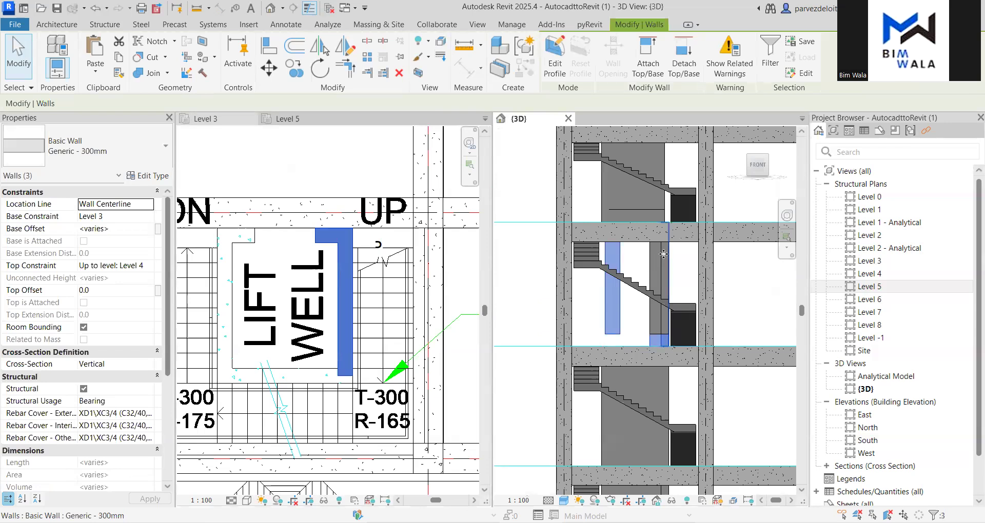
click(597, 297)
Compare the lift well storeys in the front view and inspect the constraints of the side wall above Level 3
scroll(598, 298, down, 3)
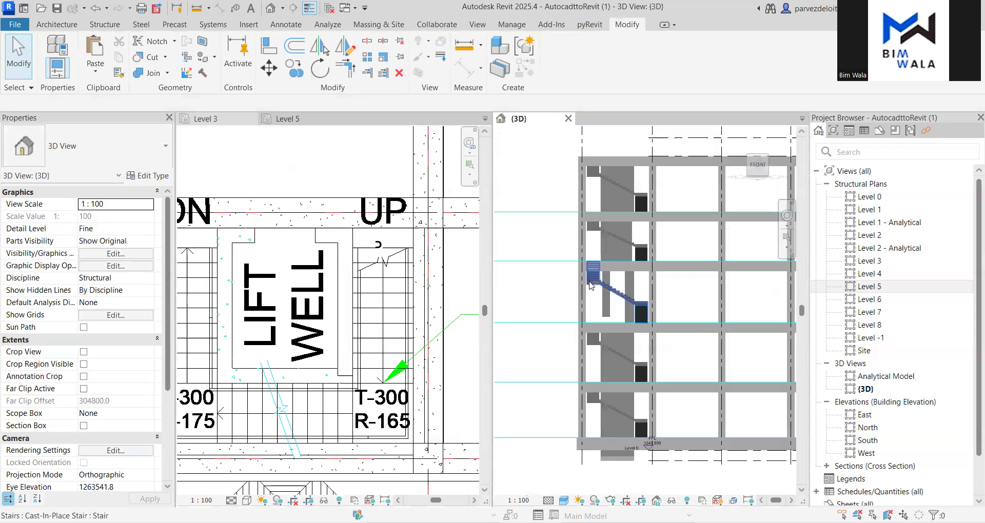
scroll(606, 231, up, 2)
scroll(604, 235, up, 2)
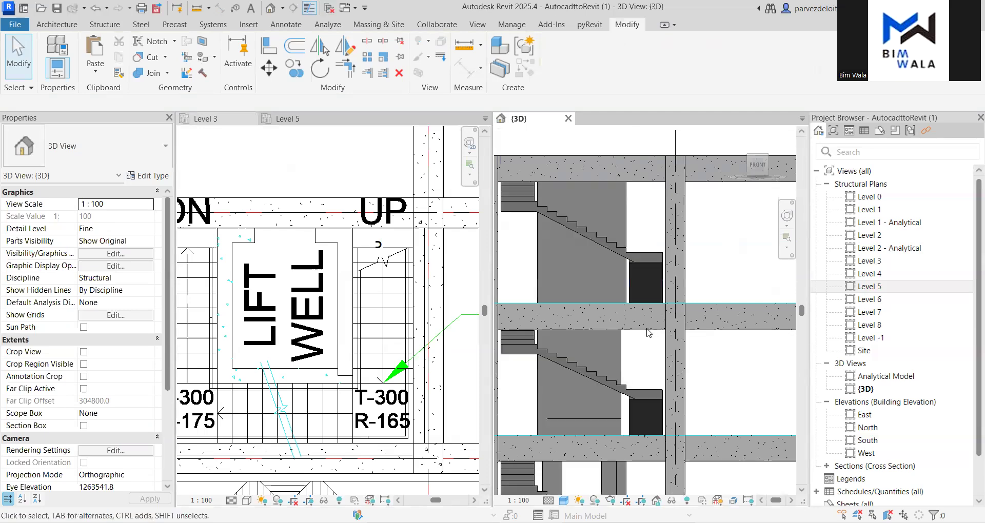
scroll(615, 339, down, 1)
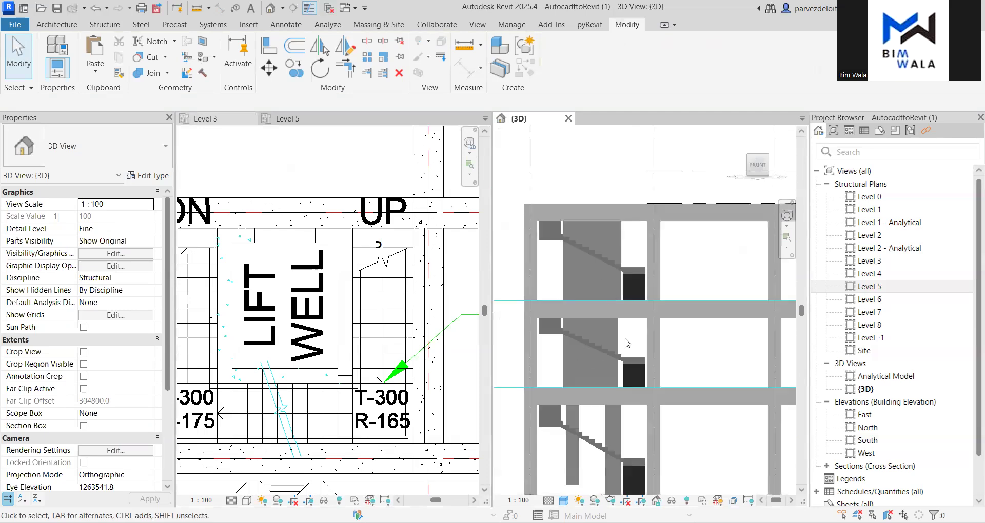
click(621, 424)
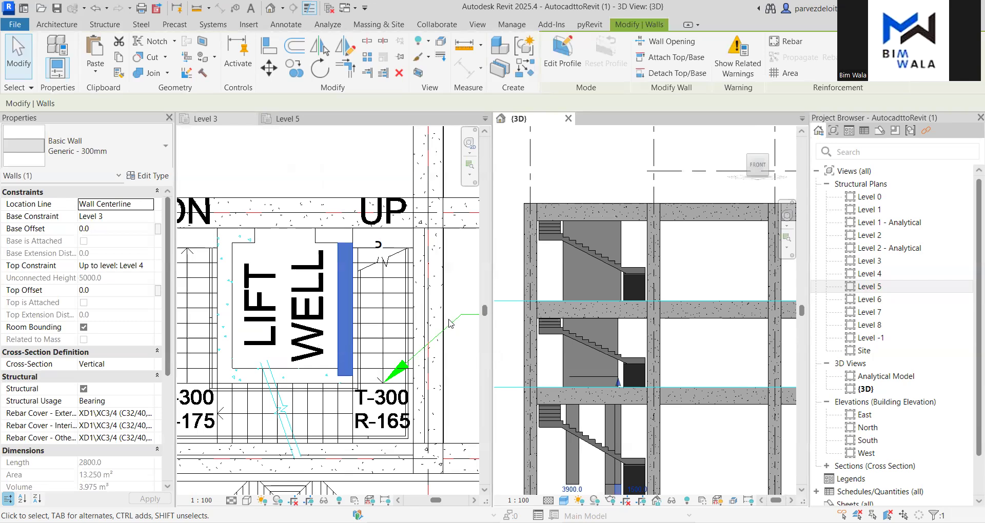
scroll(536, 211, down, 3)
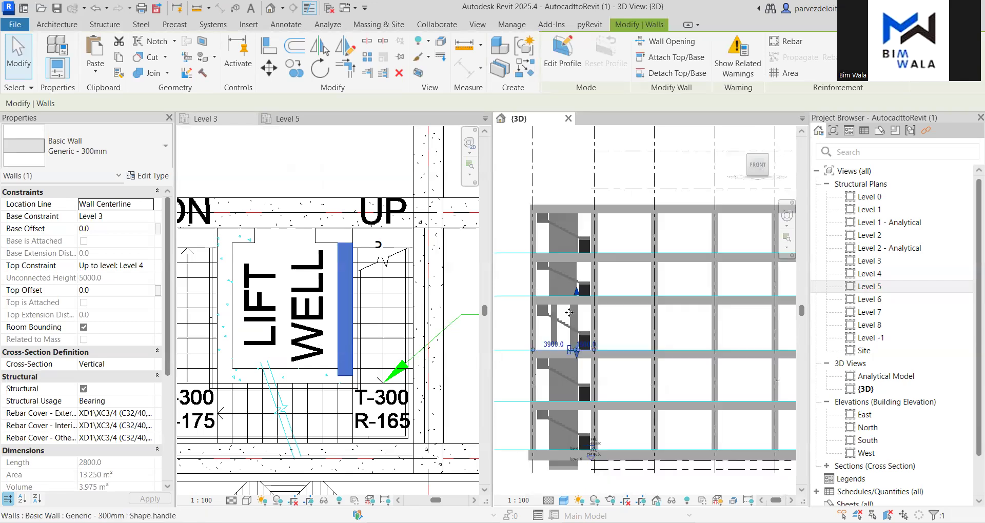
scroll(569, 313, down, 1)
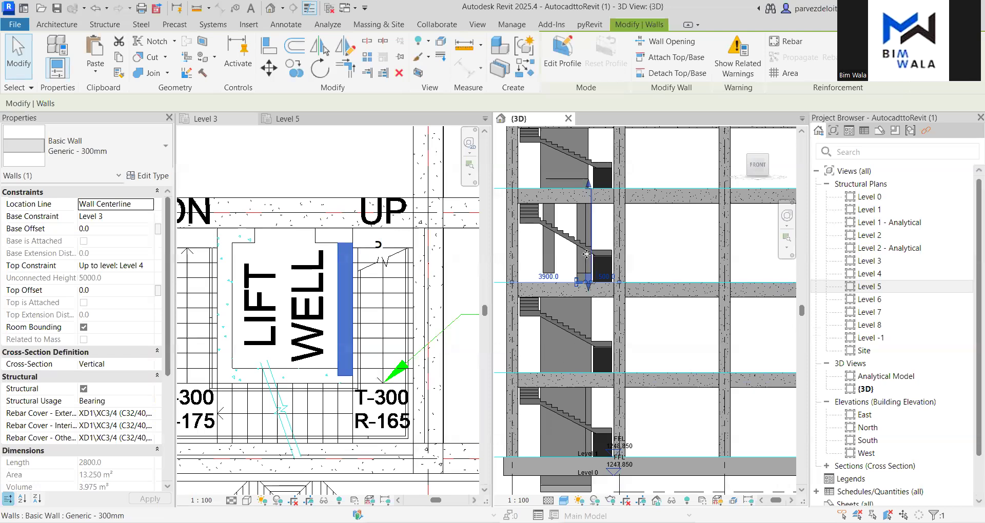
Delete the lift well walls standing between Level 3 and Level 4
key(Escape)
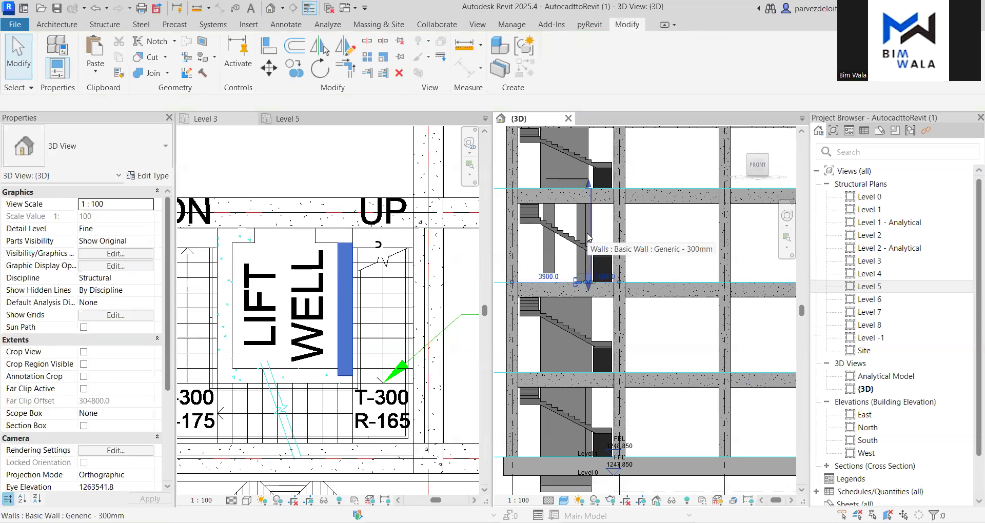
click(588, 237)
drag(589, 233, 575, 228)
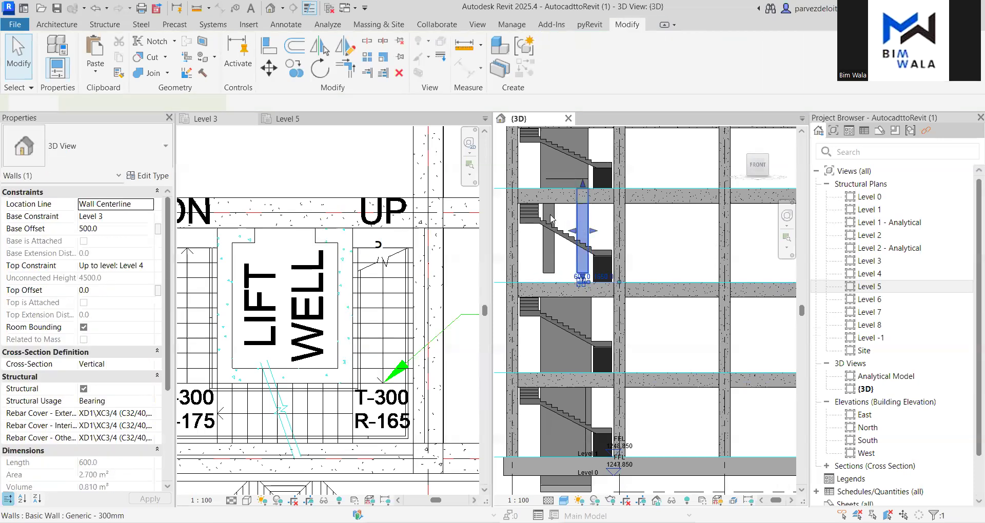
key(Delete)
scroll(560, 226, down, 2)
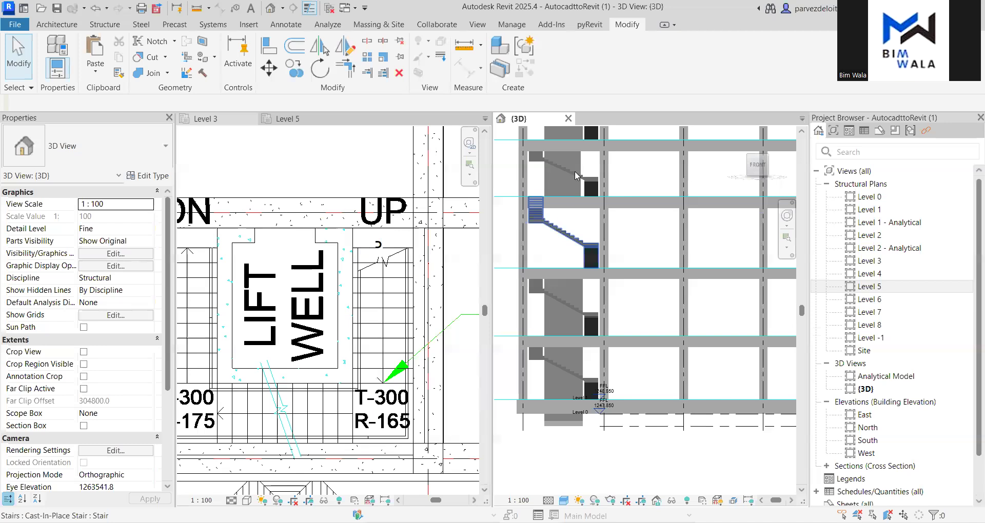
Select the rear wall and the adjoining side wall of the lift well between Level 2 and Level 3
scroll(590, 175, up, 2)
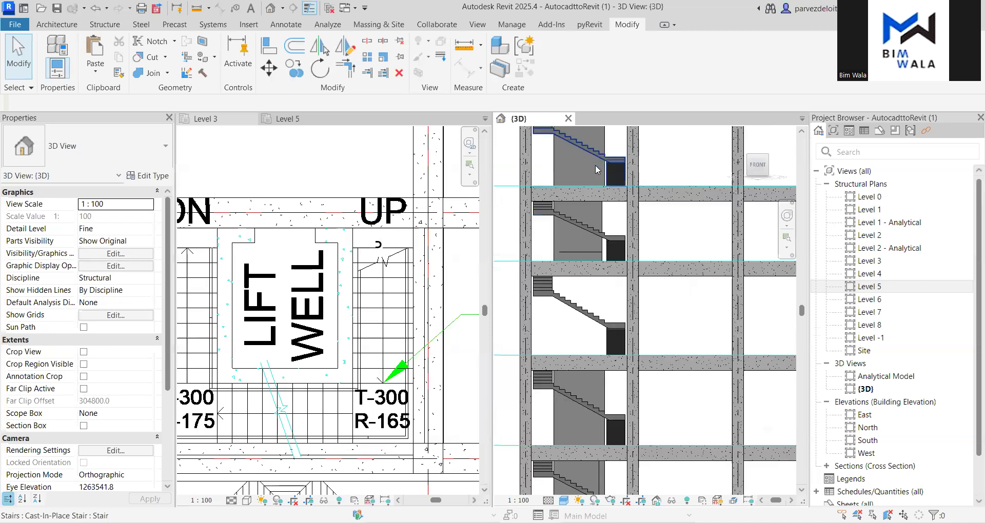
middle_drag(615, 270, 622, 304)
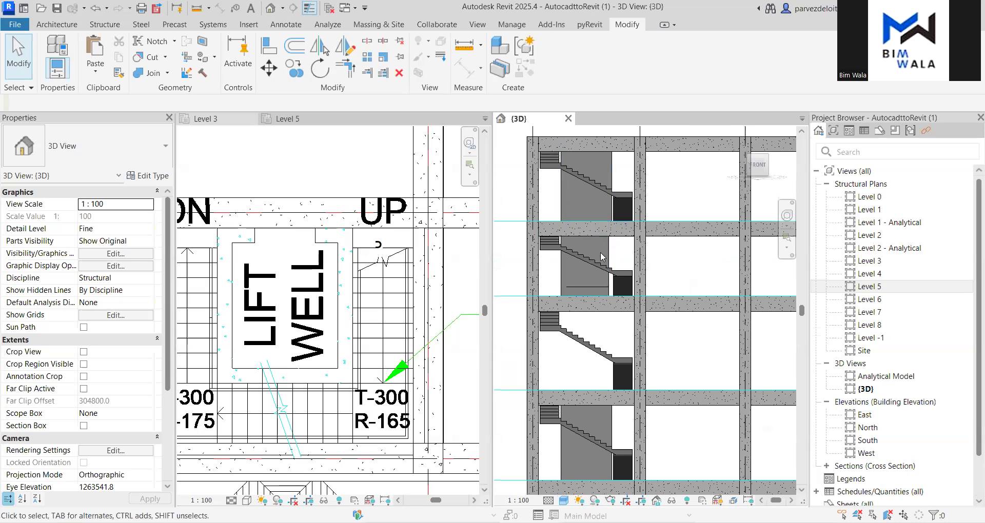
scroll(590, 229, down, 1)
scroll(596, 331, up, 2)
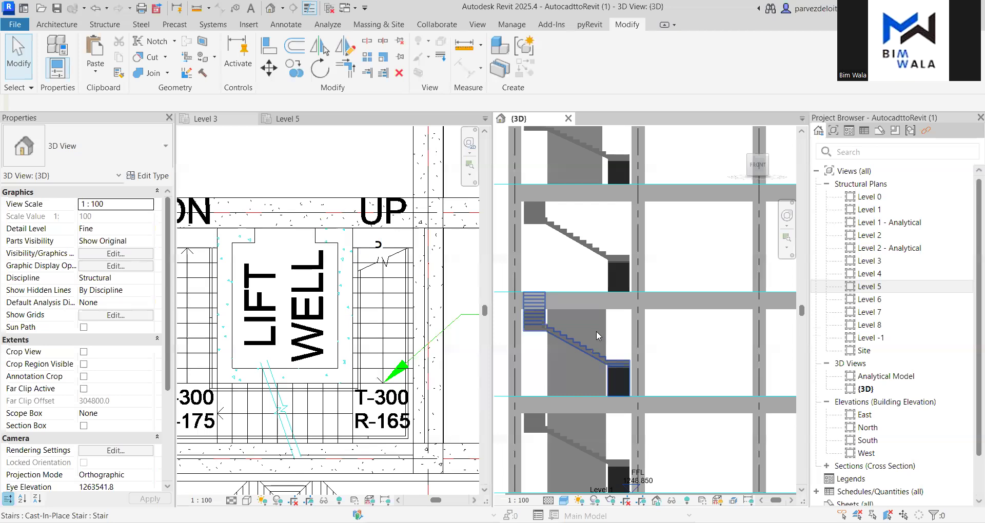
scroll(609, 334, up, 1)
click(608, 333)
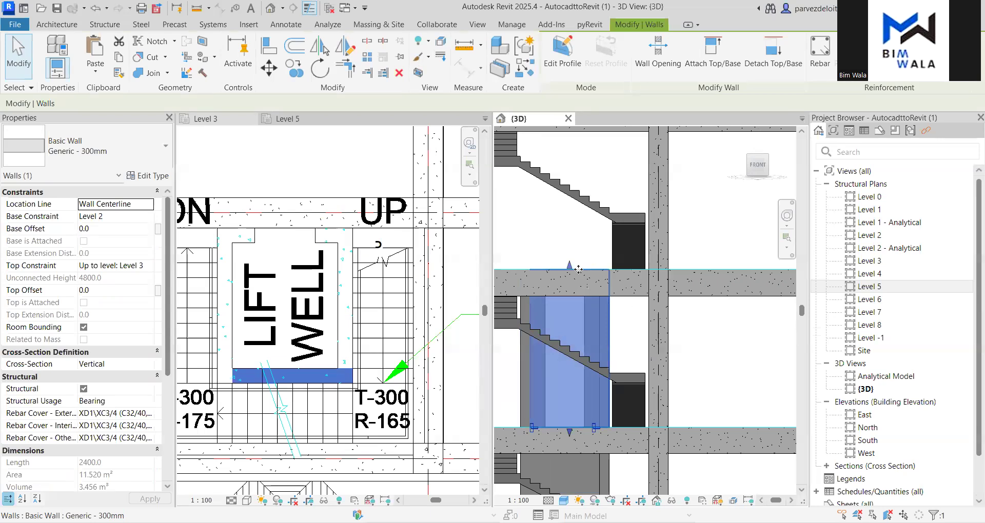
scroll(578, 270, down, 1)
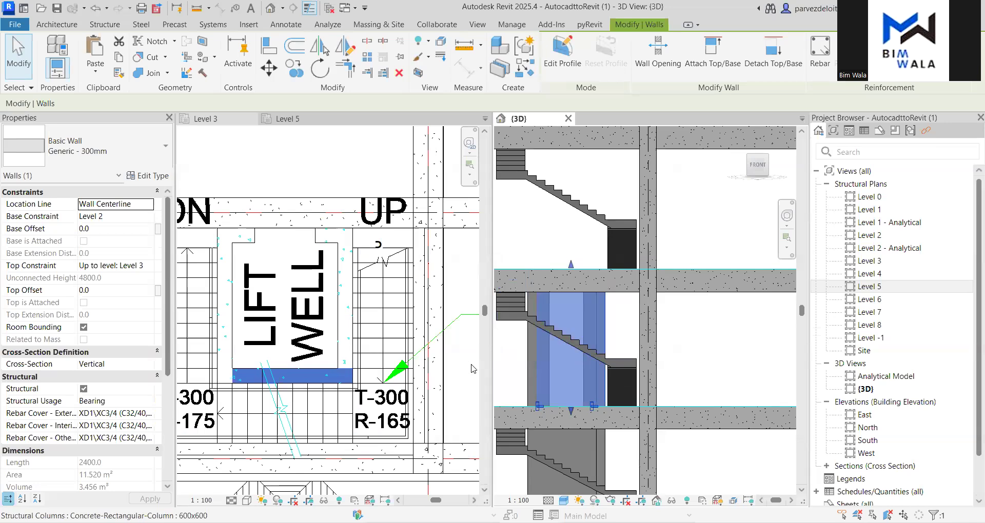
ctrl+click(532, 348)
Add the two short walls flanking the lift door opening to the selection, using the left and back views
scroll(588, 258, down, 2)
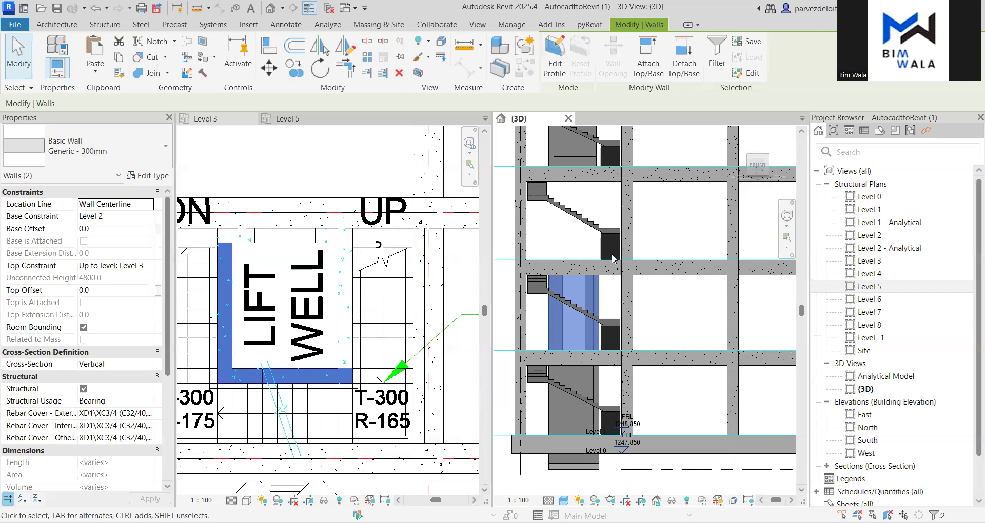
scroll(627, 181, down, 1)
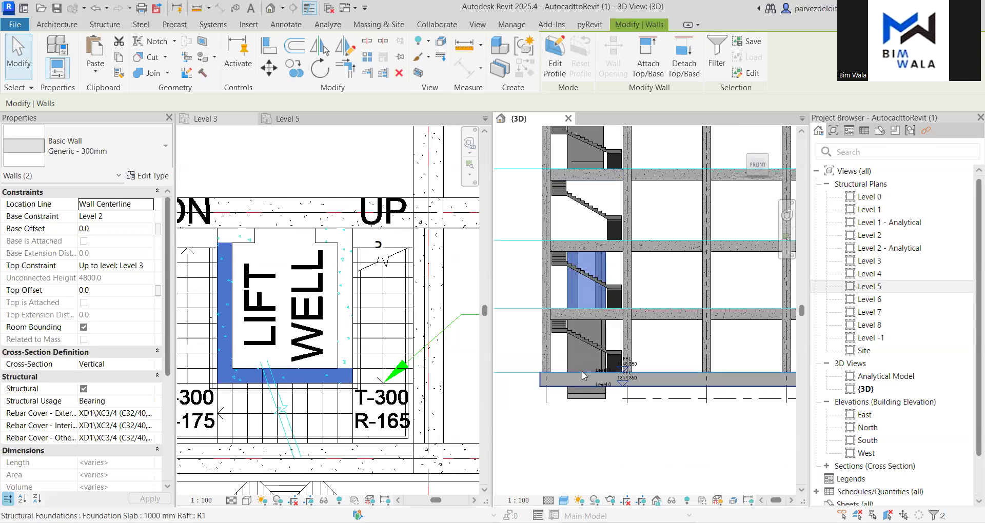
scroll(581, 370, up, 3)
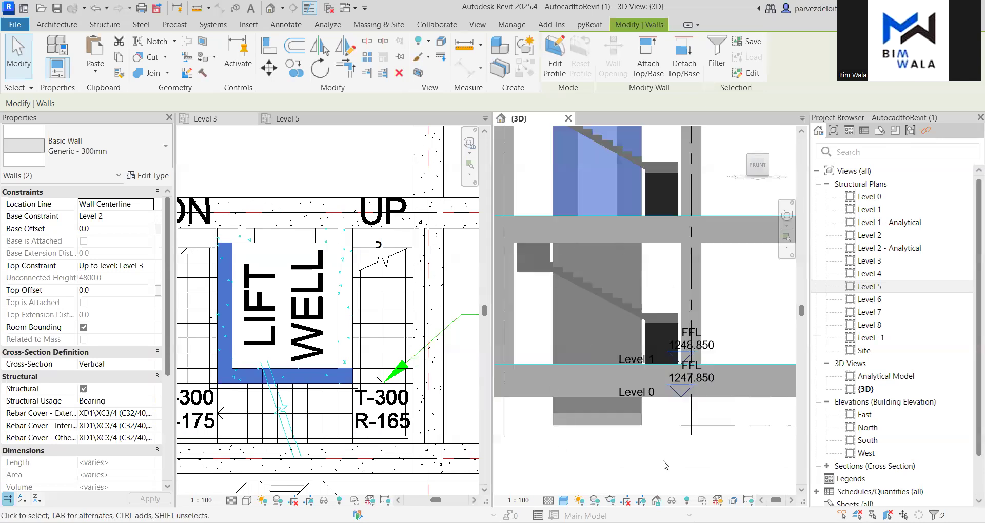
scroll(619, 330, down, 2)
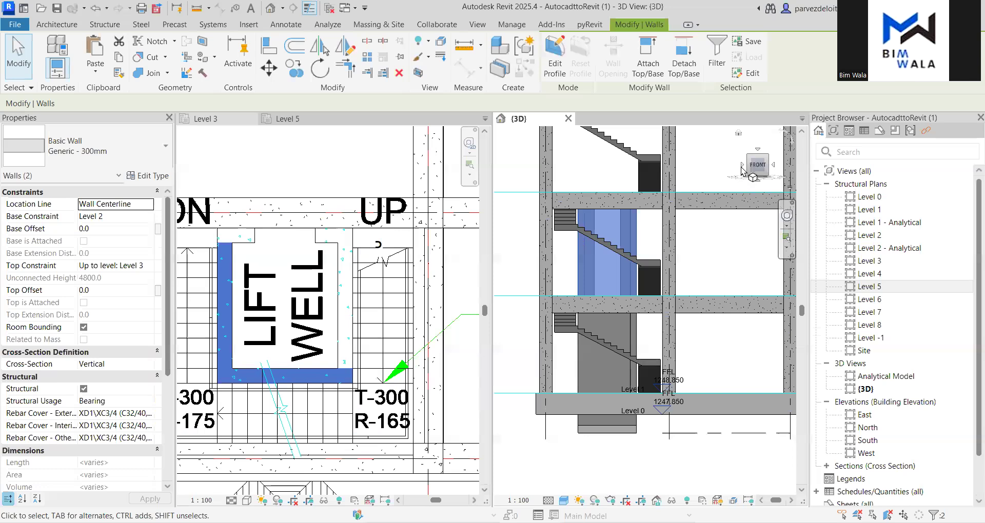
click(741, 166)
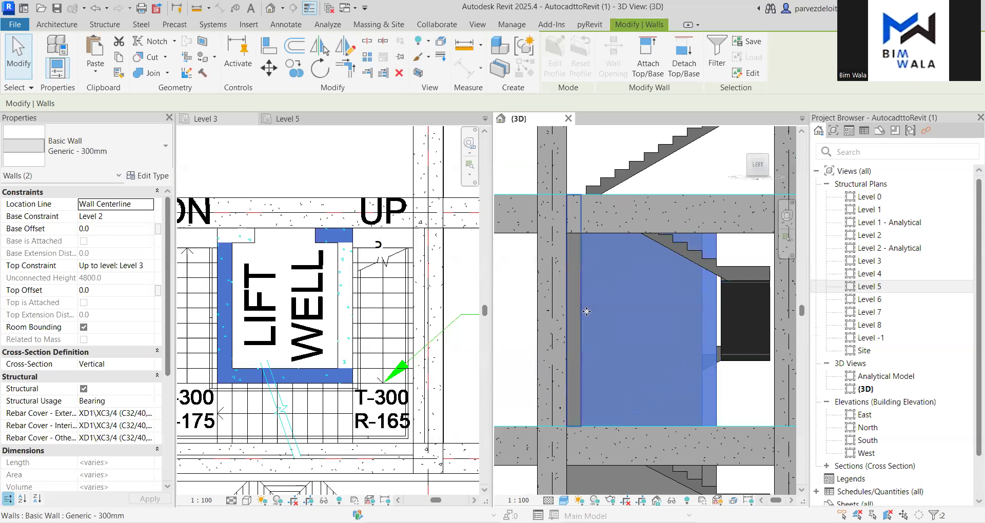
ctrl+click(587, 311)
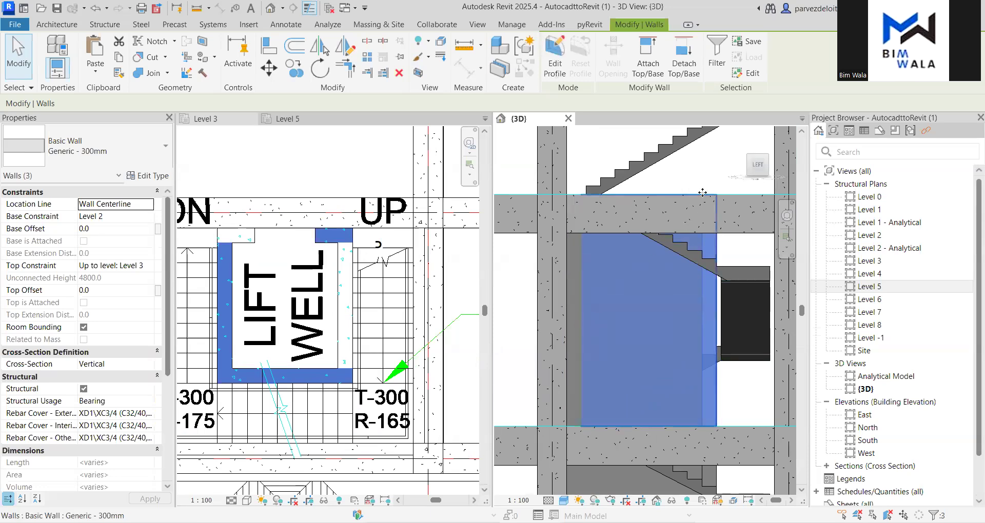
click(742, 167)
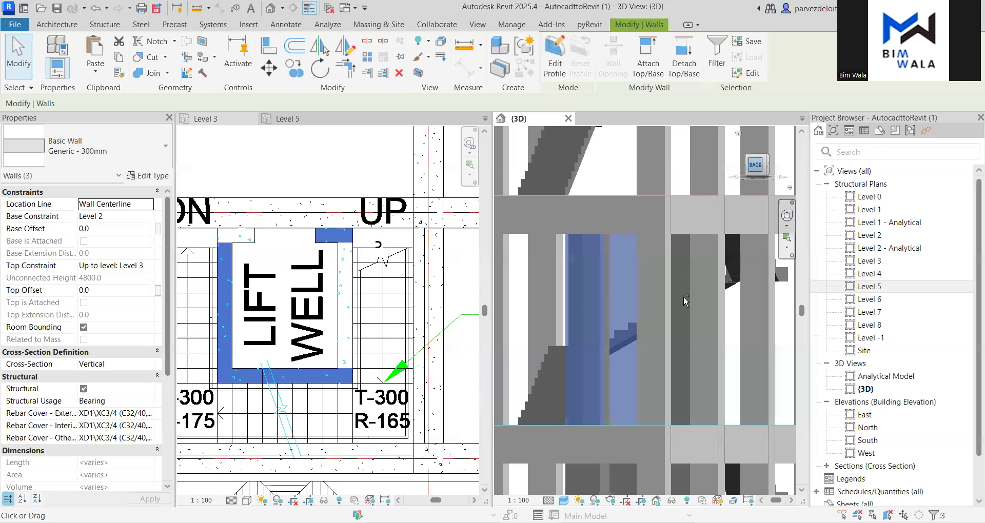
ctrl+click(706, 313)
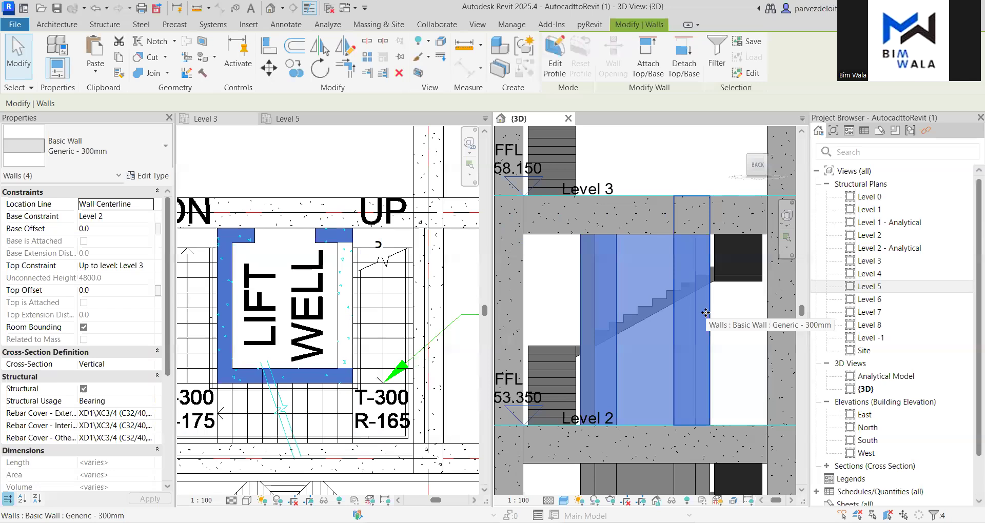
Add the remaining side wall of the lift well to the selection in the Level 3 plan
click(742, 165)
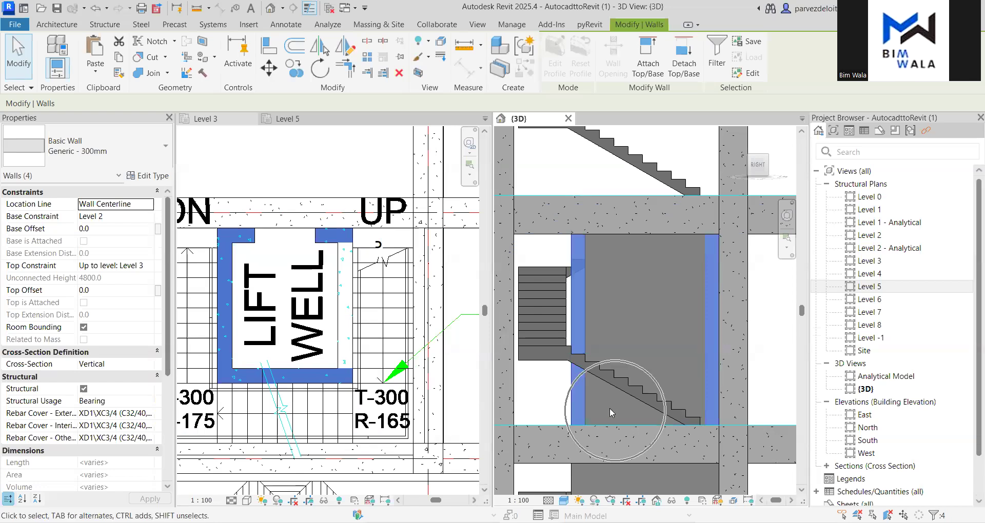
scroll(586, 400, up, 3)
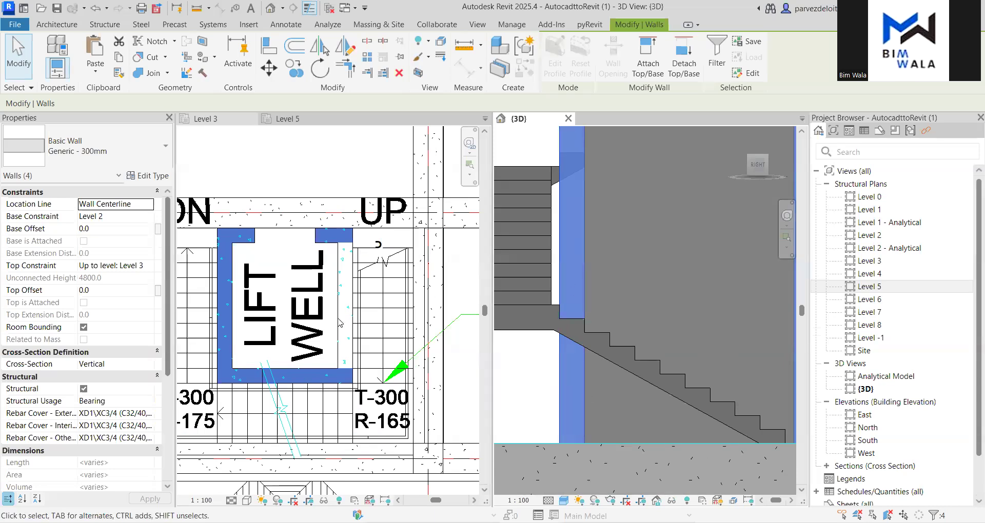
click(318, 178)
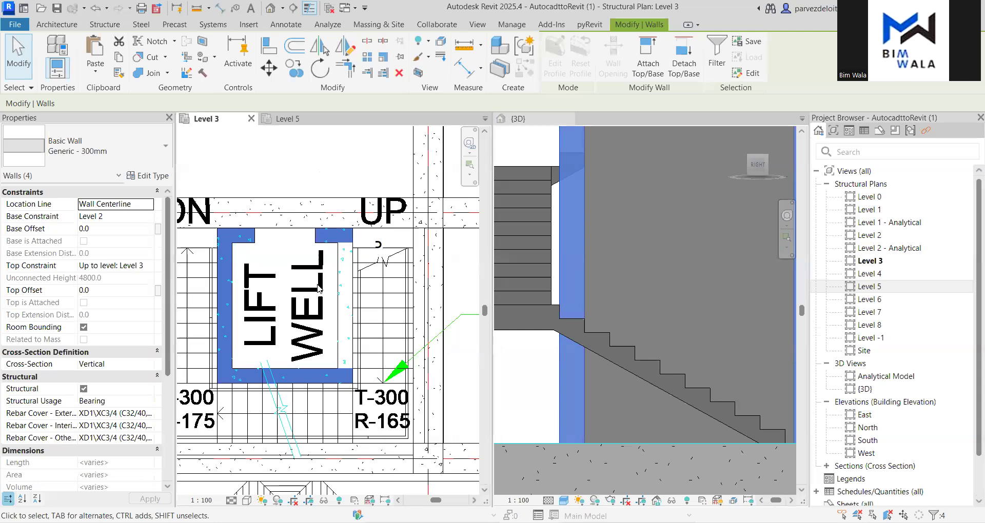
ctrl+click(337, 308)
scroll(359, 259, down, 3)
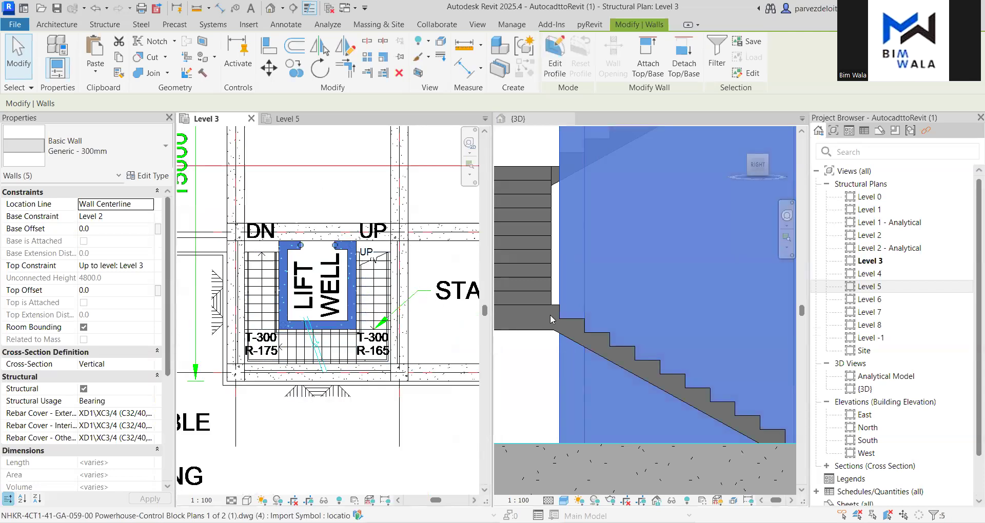
scroll(551, 317, down, 3)
right_click(550, 322)
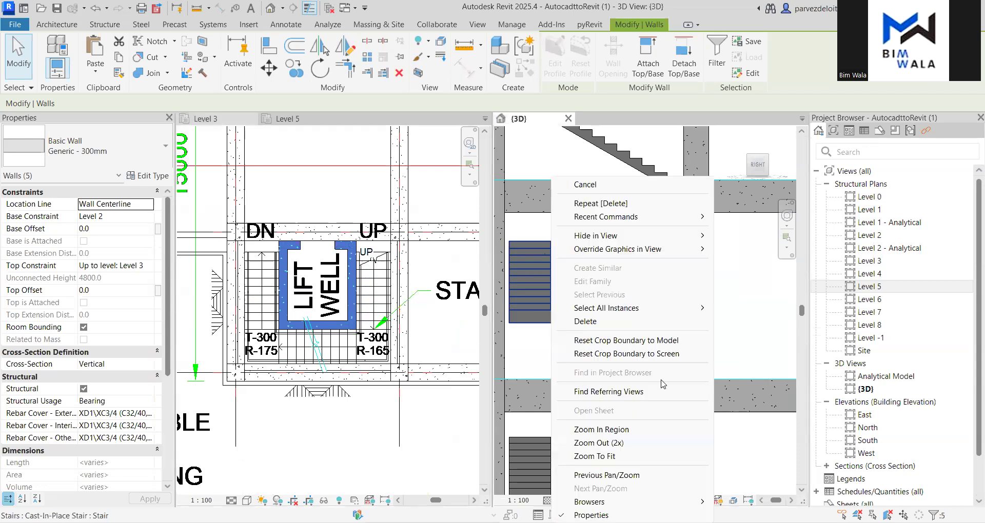
right_click(450, 302)
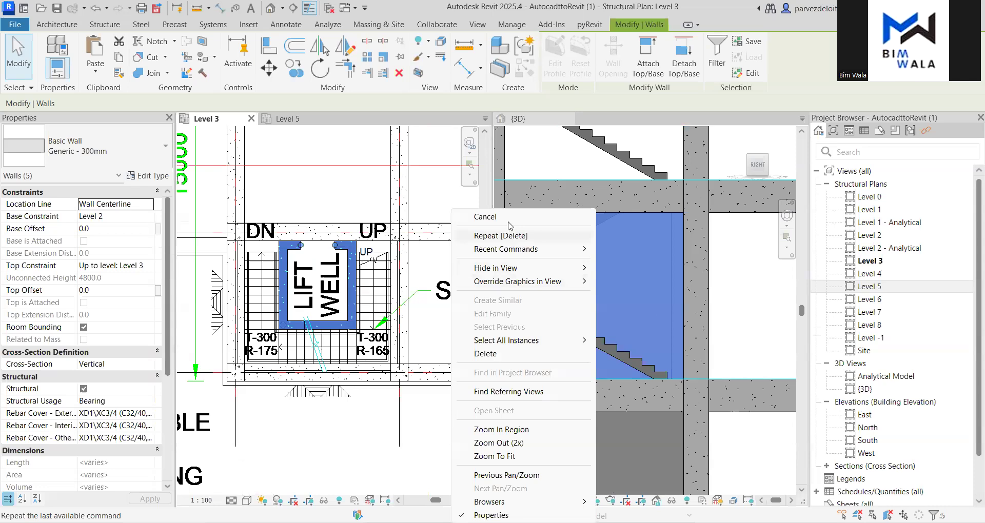
click(529, 196)
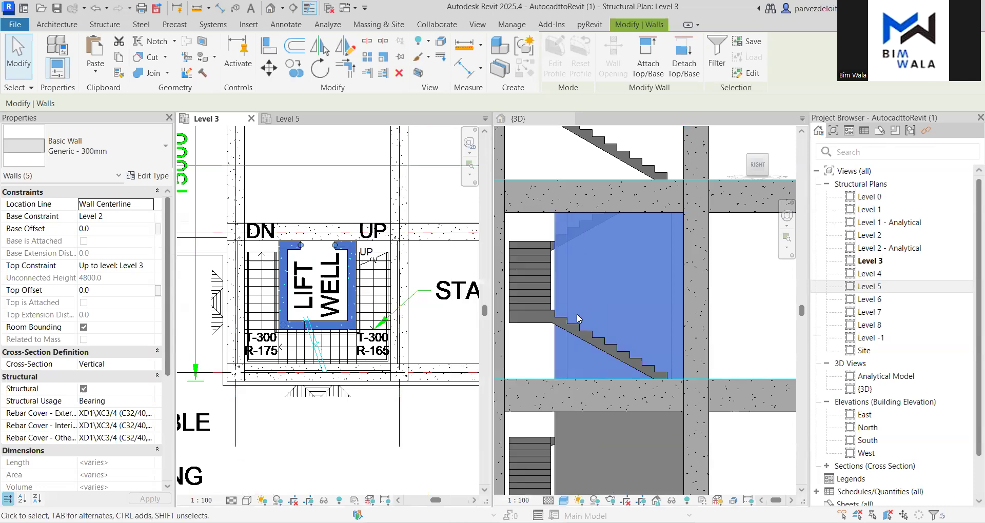
Copy the five selected lift well walls and paste them aligned to Level 4 to fill the empty storey above
scroll(579, 310, down, 3)
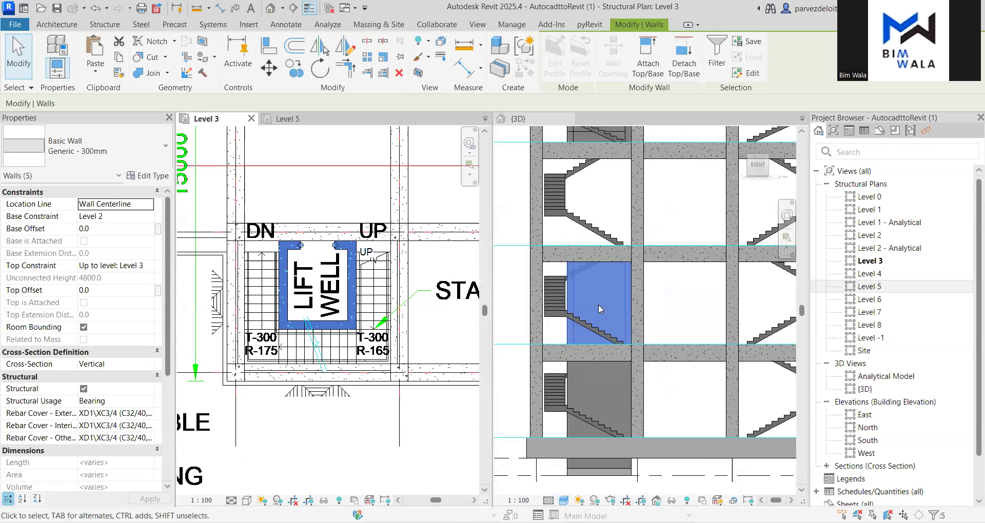
scroll(598, 304, down, 2)
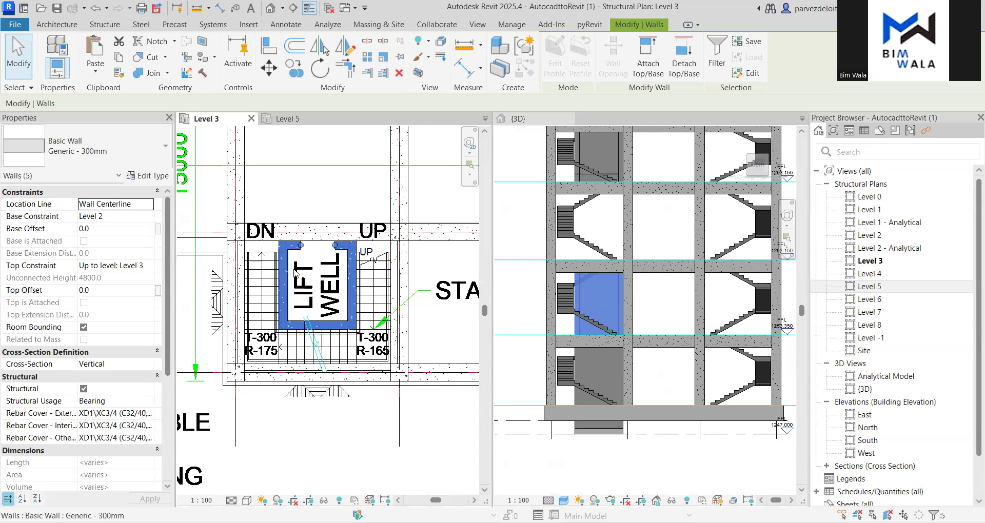
scroll(295, 272, down, 3)
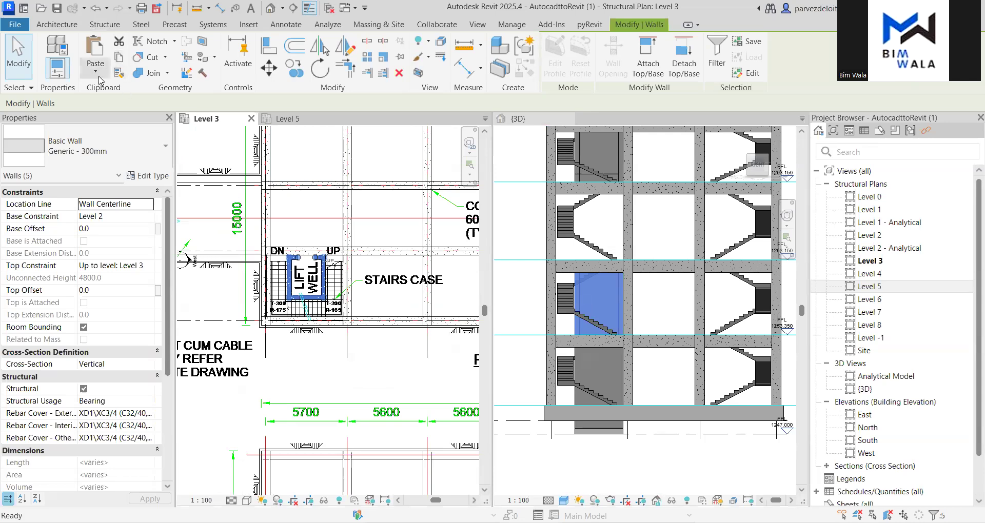
click(99, 76)
click(157, 119)
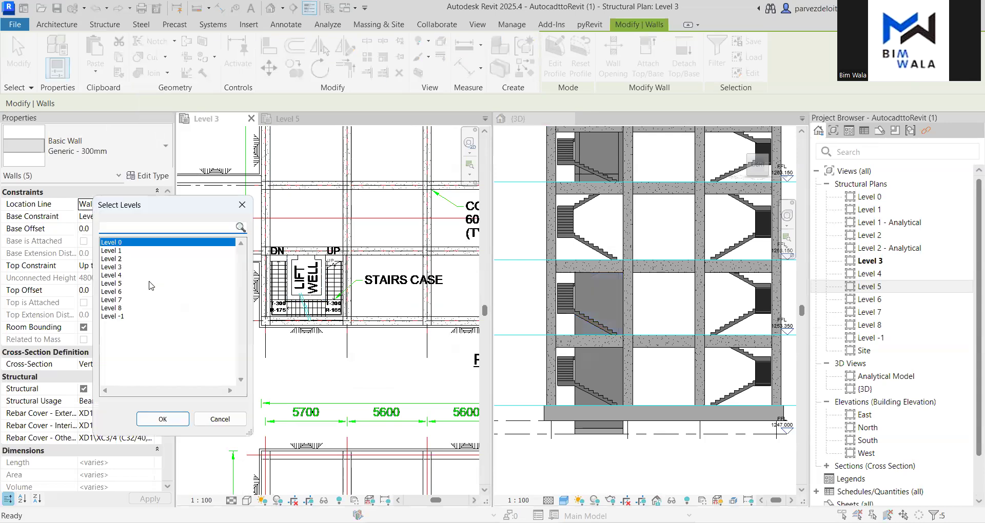
click(119, 276)
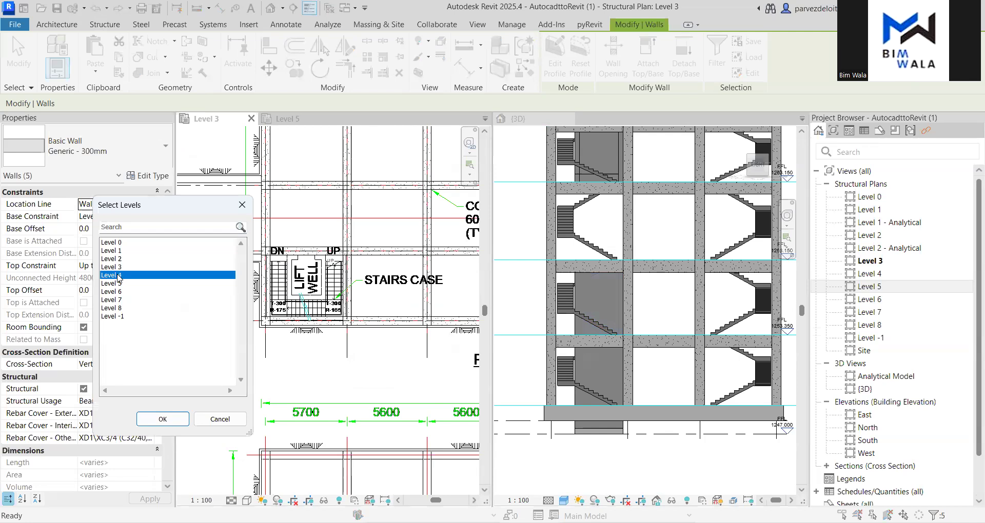
click(162, 419)
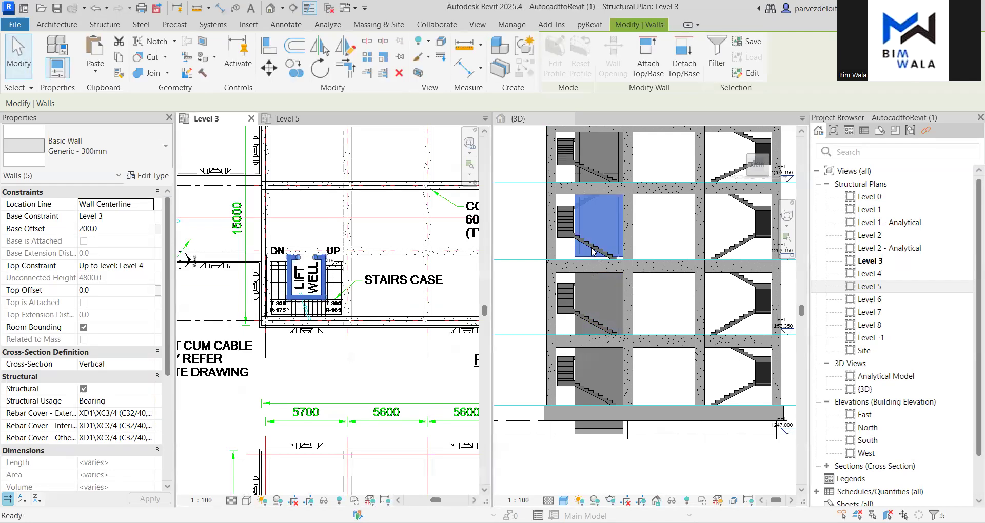
Set the base offset of the five pasted lift well walls to 0 and check their fit from the front
scroll(614, 254, up, 4)
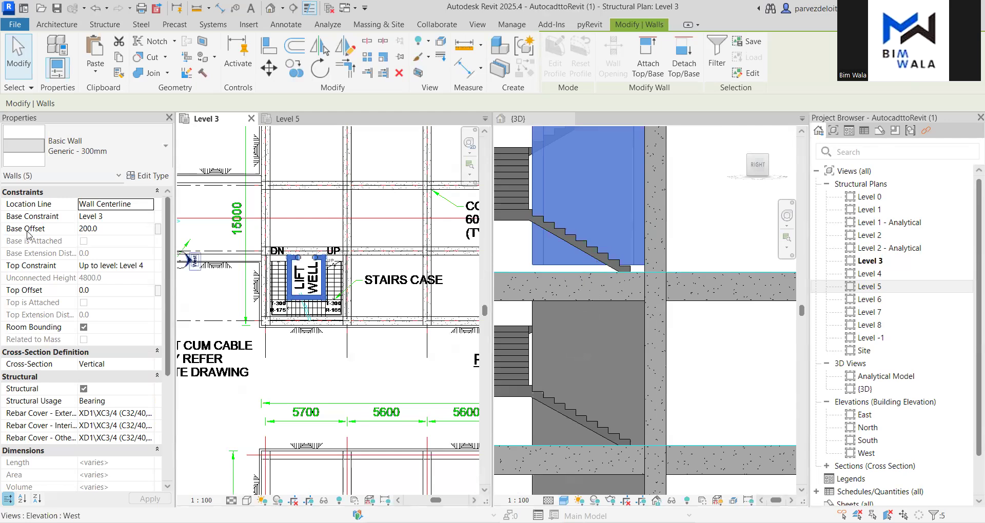
click(101, 229)
drag(100, 229, 75, 230)
text(0)
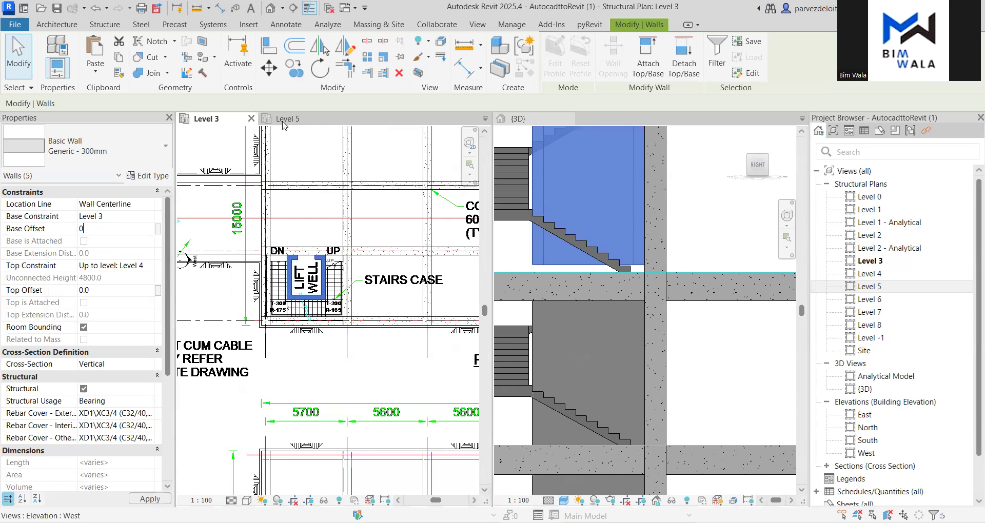
scroll(583, 315, down, 6)
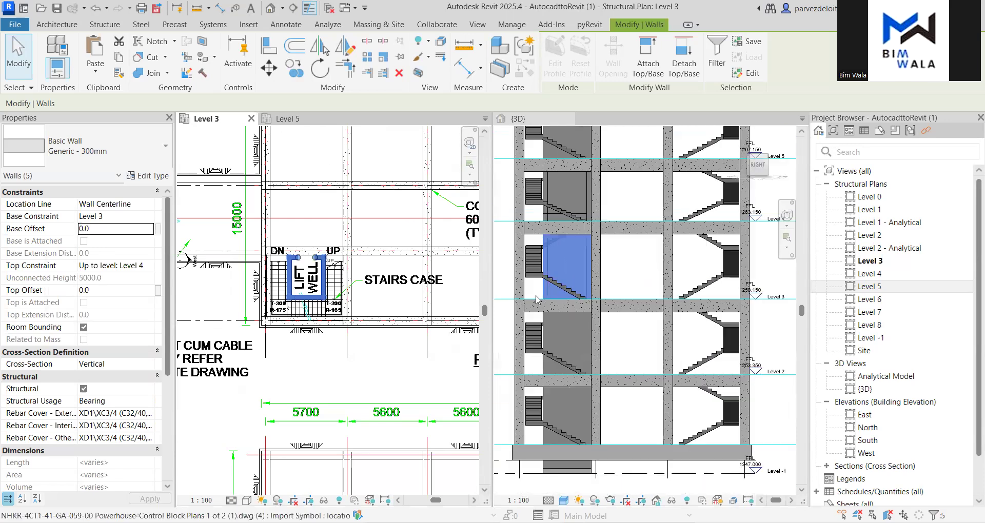
scroll(548, 220, down, 2)
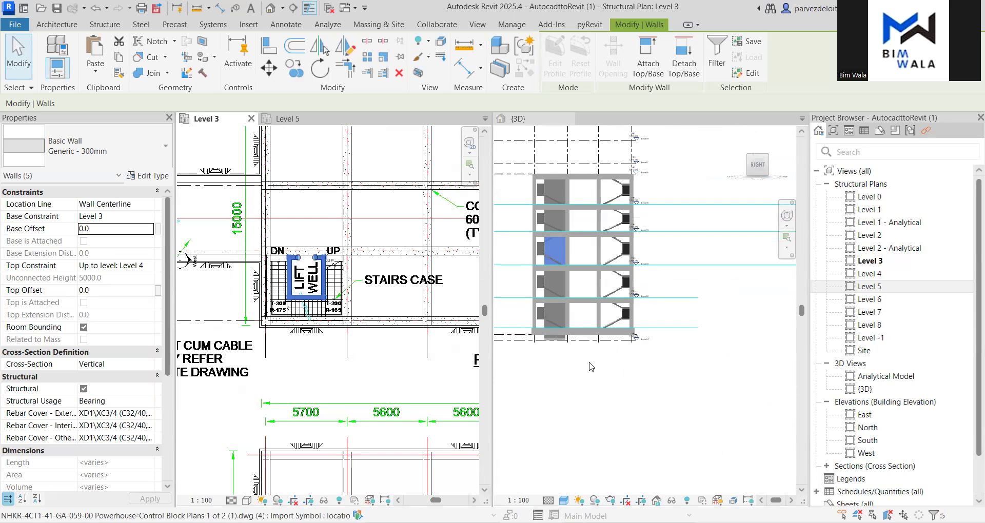
scroll(558, 325, down, 1)
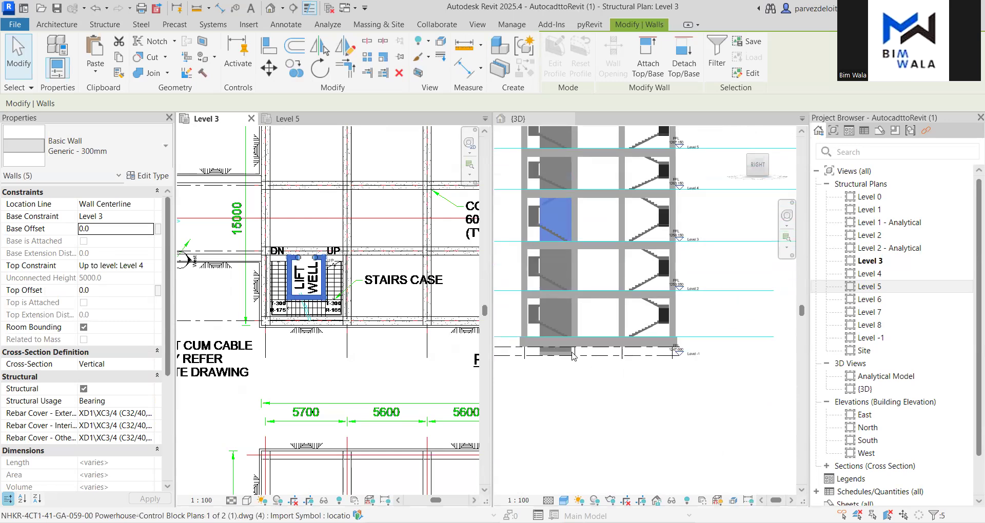
click(746, 165)
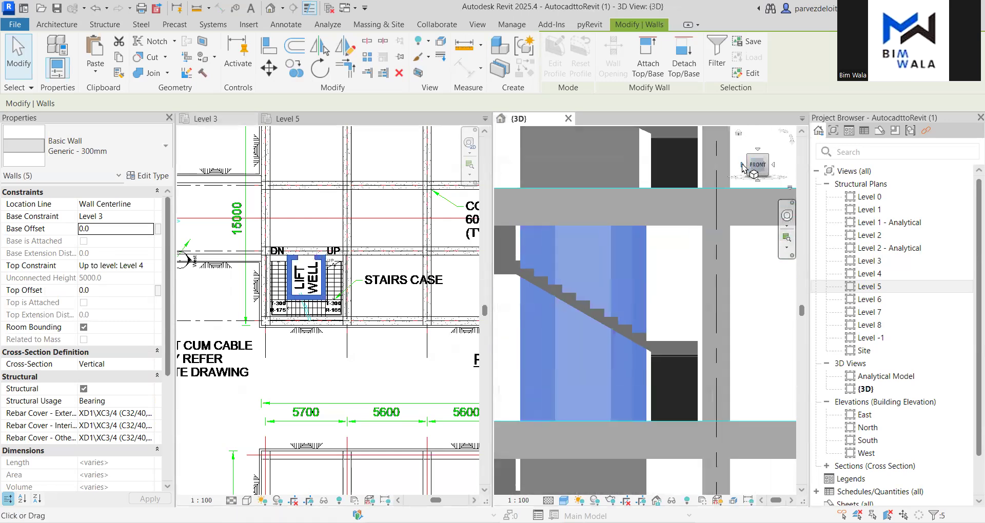
Examine the stacked lift well walls on all storeys of the 3D model from the front and left sides
click(557, 246)
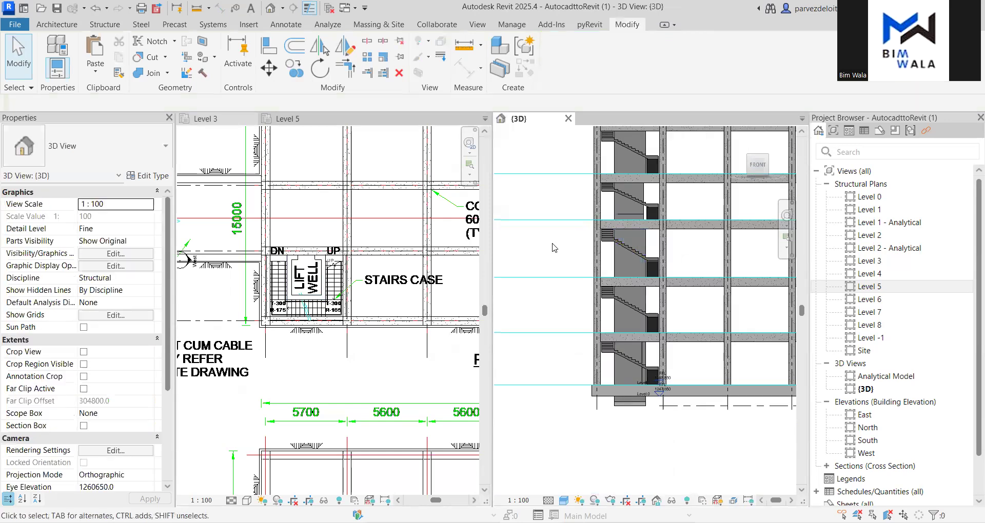
scroll(525, 259, down, 2)
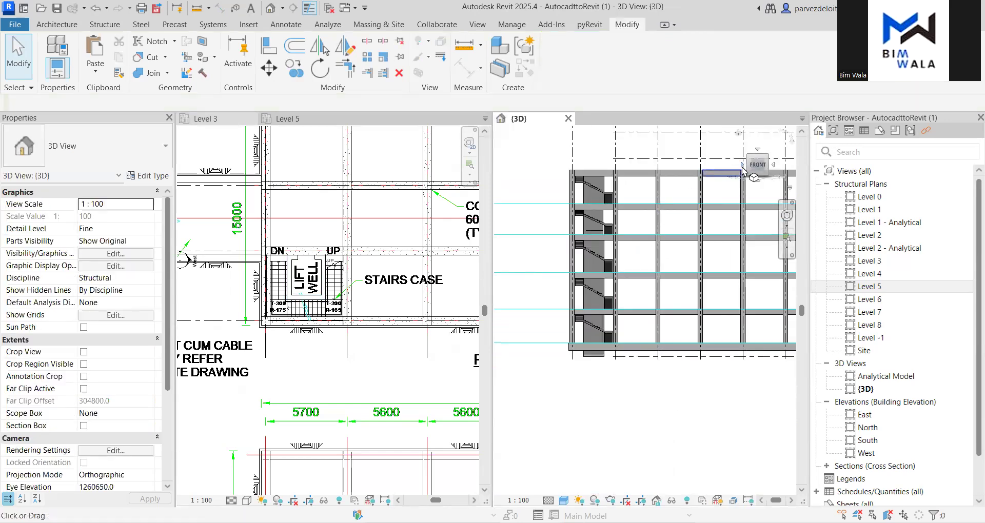
click(741, 165)
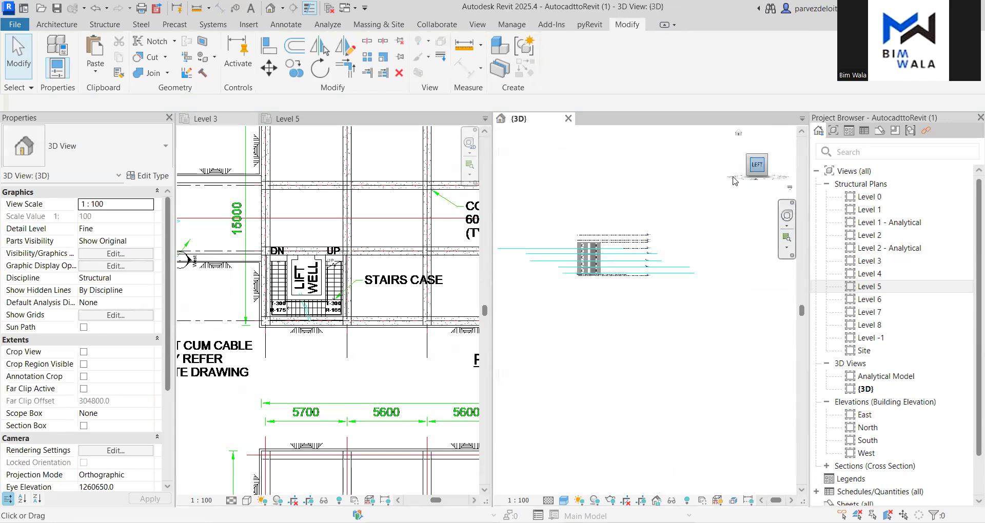
scroll(673, 354, up, 6)
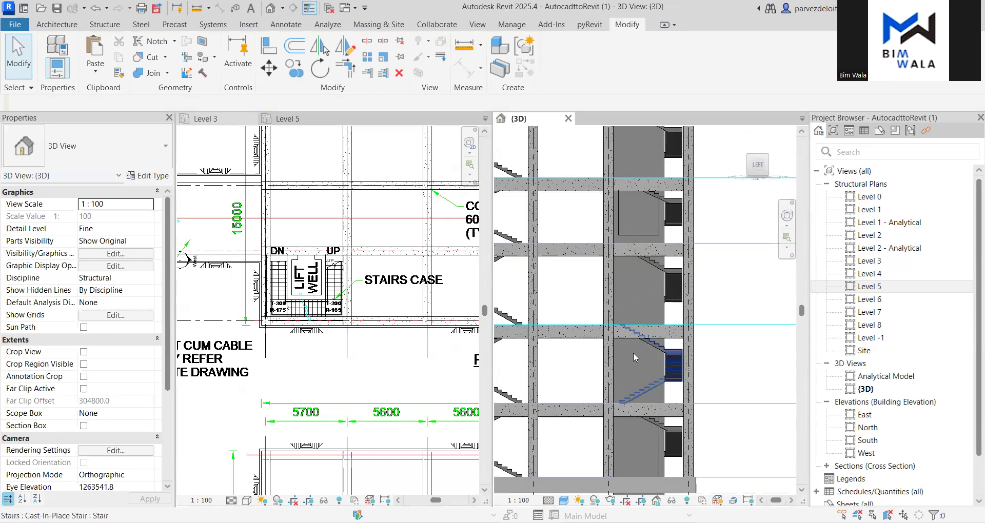
scroll(631, 352, down, 1)
scroll(647, 255, down, 1)
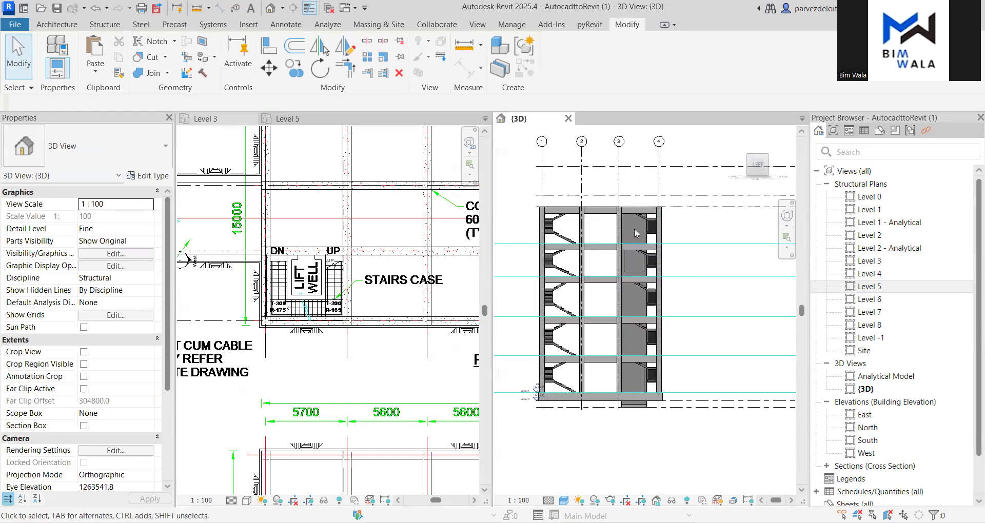
scroll(414, 253, down, 5)
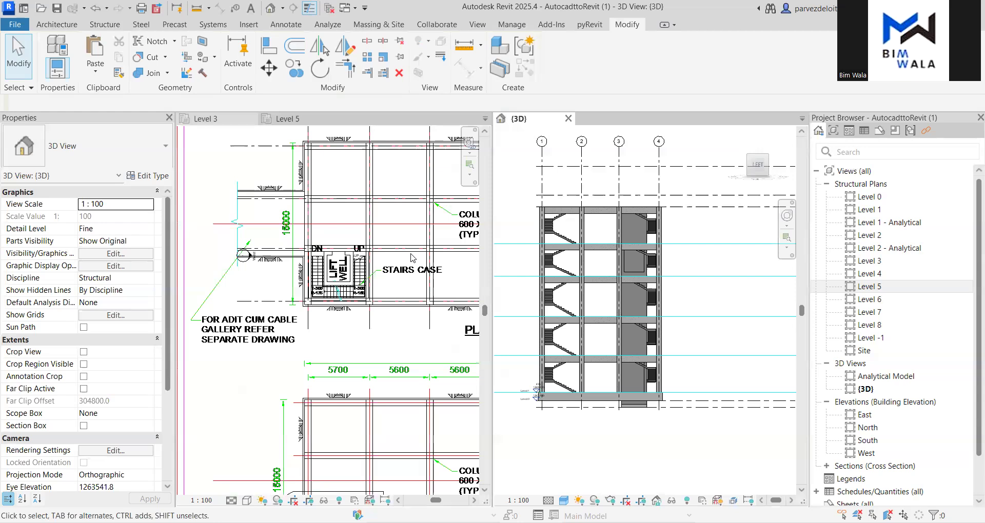
scroll(656, 192, down, 2)
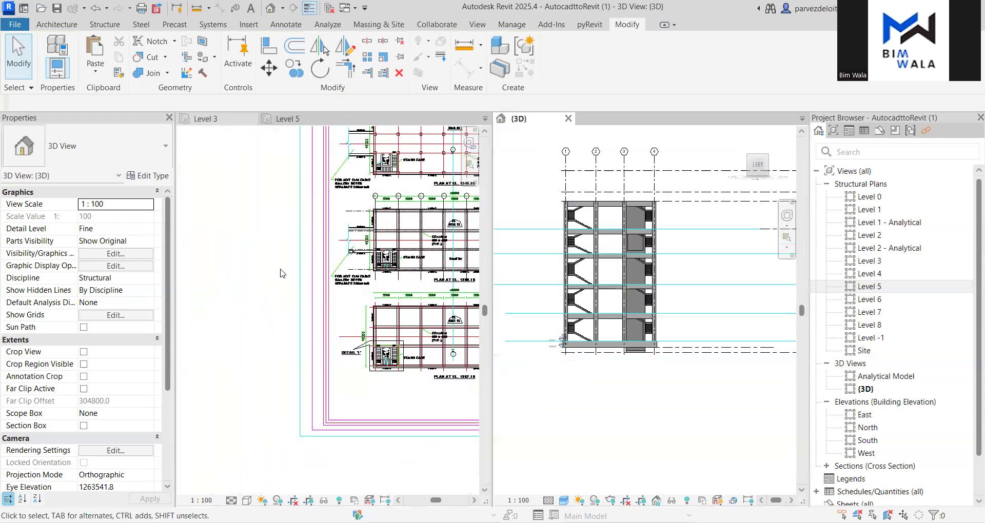
scroll(279, 271, down, 3)
Open the West elevation and compare the lift well height above Level 6 with the section drawing and the 3D model
click(242, 235)
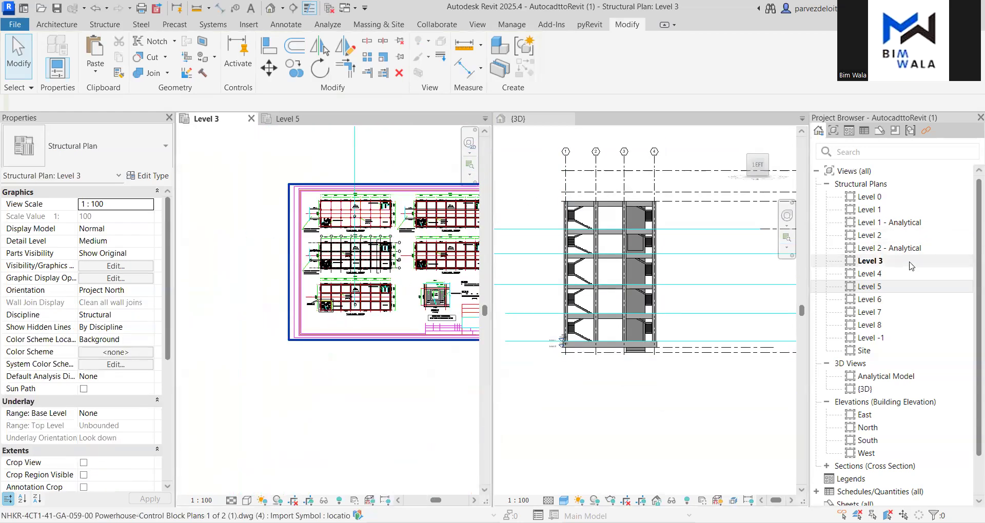
double_click(866, 453)
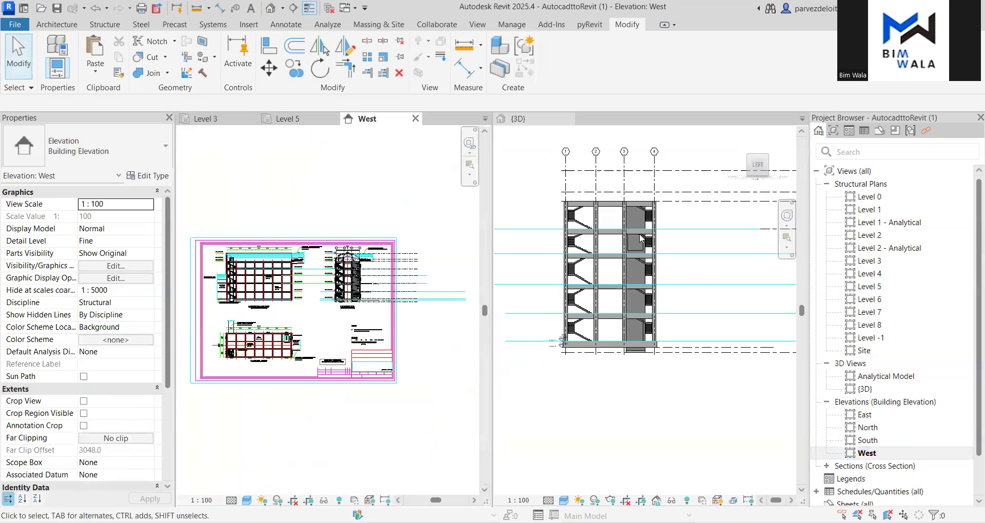
scroll(341, 272, up, 5)
scroll(389, 336, up, 3)
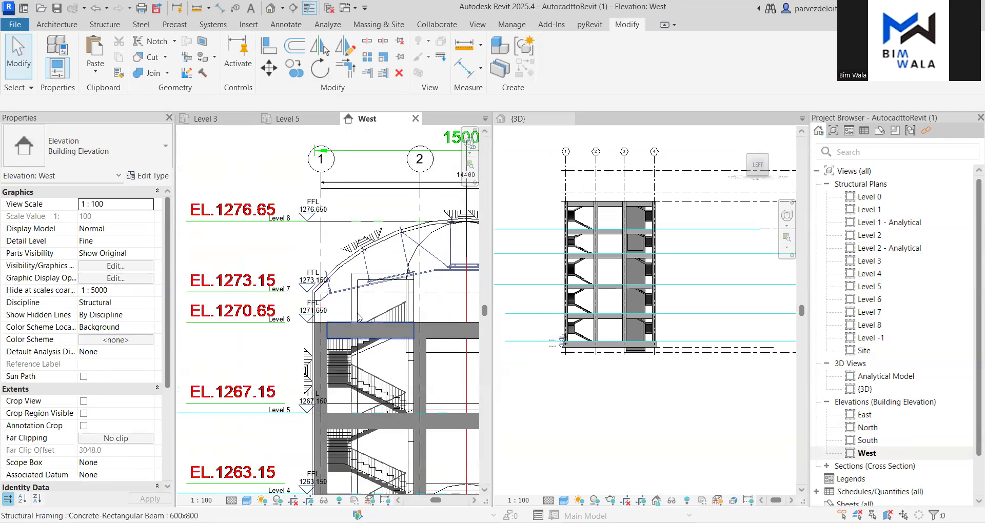
scroll(359, 323, up, 1)
middle_drag(640, 207, 583, 201)
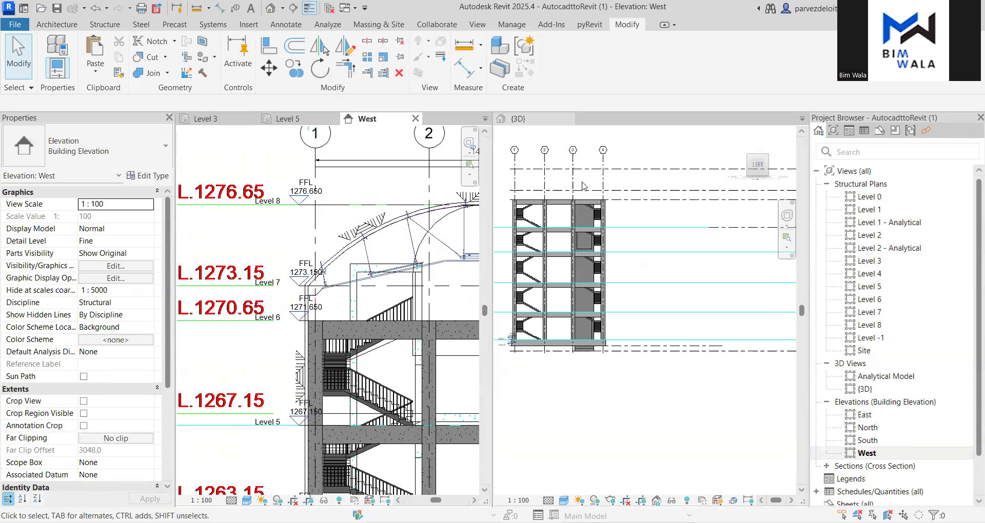
scroll(294, 306, down, 3)
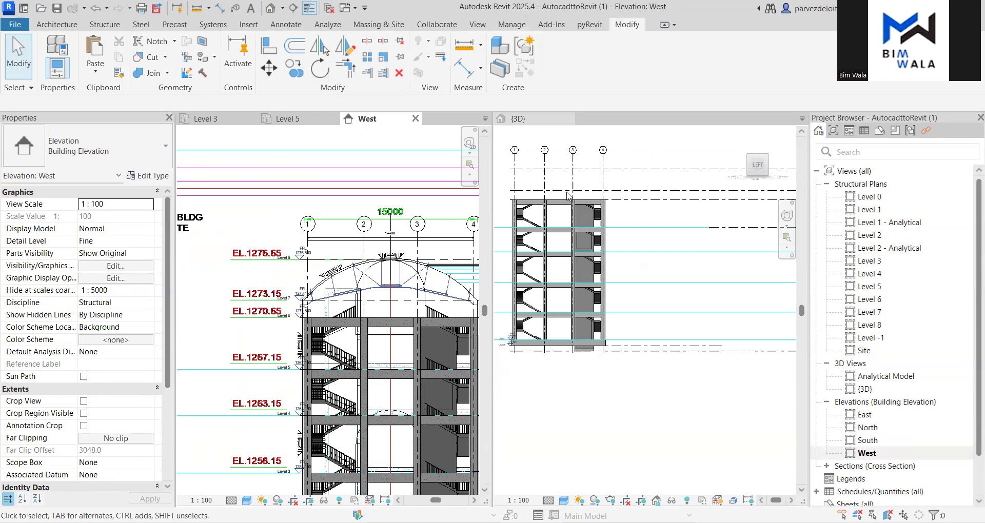
scroll(567, 196, up, 5)
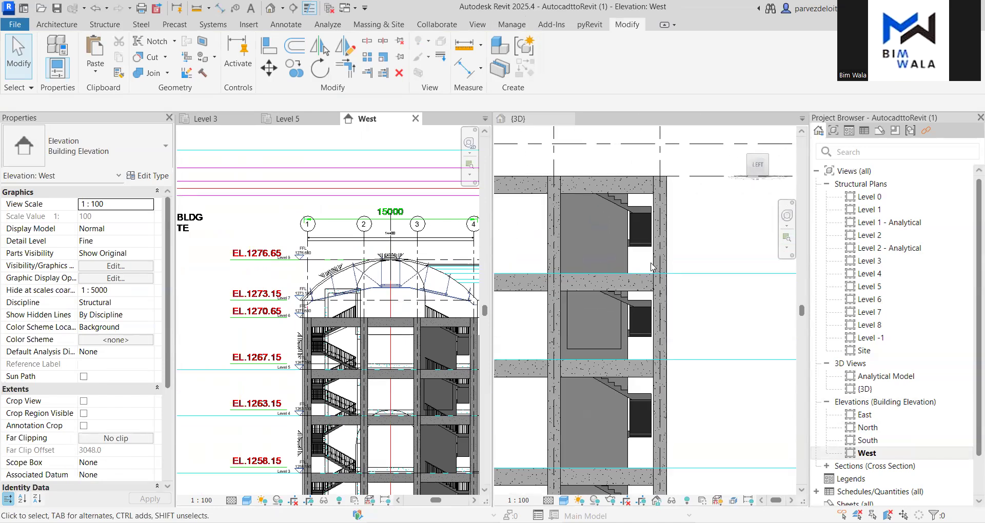
scroll(651, 267, down, 4)
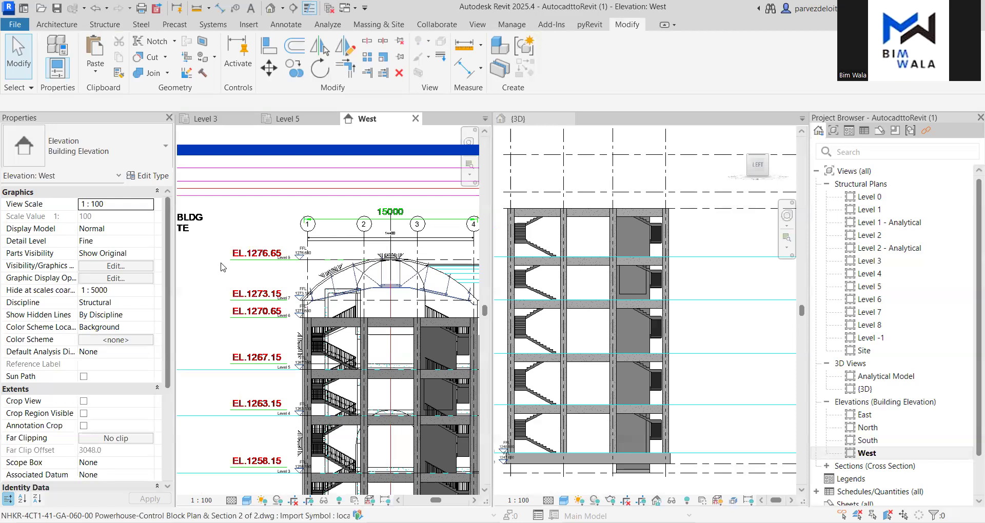
Select the five connected lift well walls in the Level 5 structural plan
click(285, 118)
scroll(328, 264, up, 3)
scroll(361, 299, up, 6)
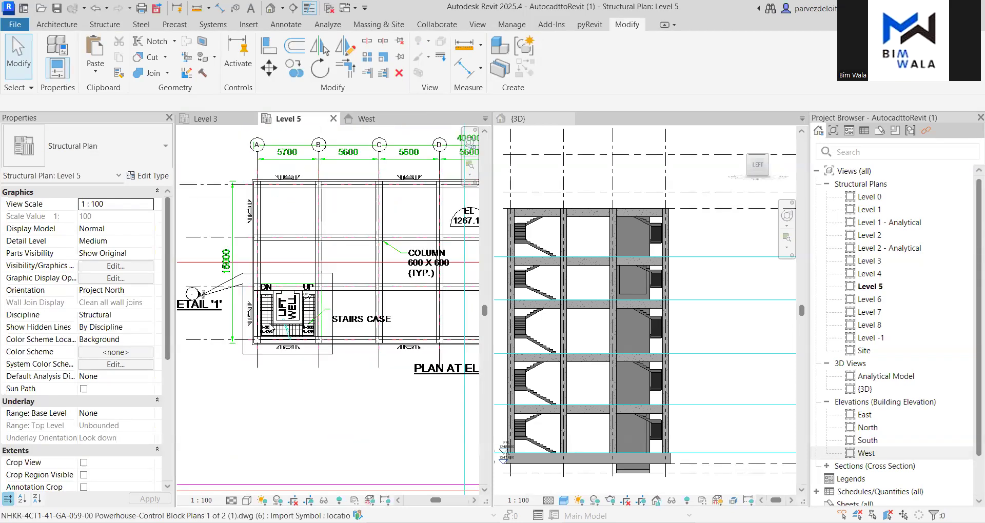
key(Tab)
click(296, 303)
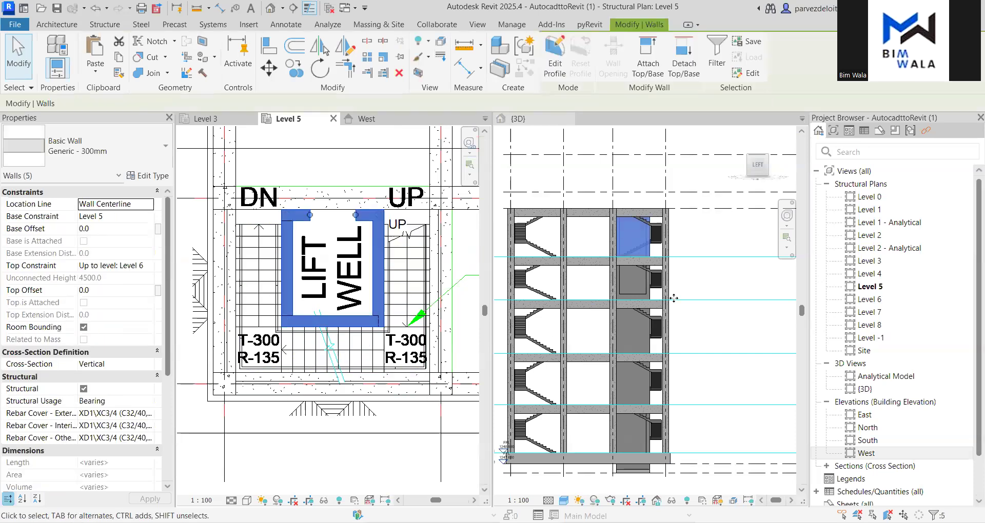
Copy the five selected lift well walls, paste them aligned to Level 6, and check the pasted walls from the front
click(119, 57)
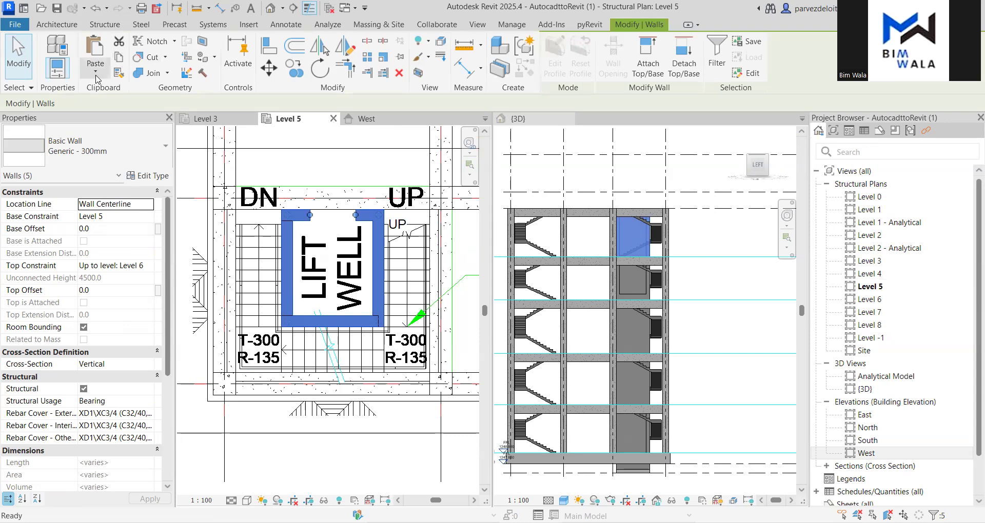
click(95, 71)
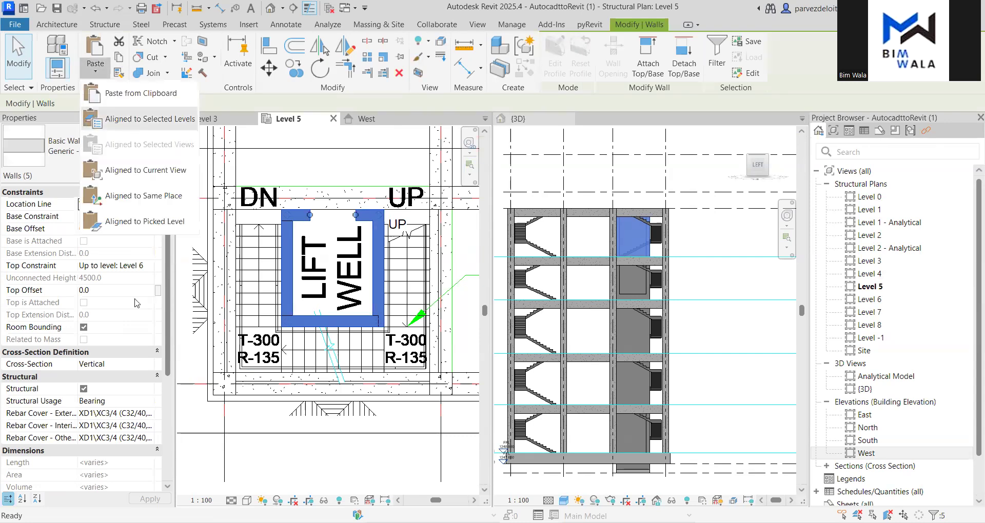
click(119, 292)
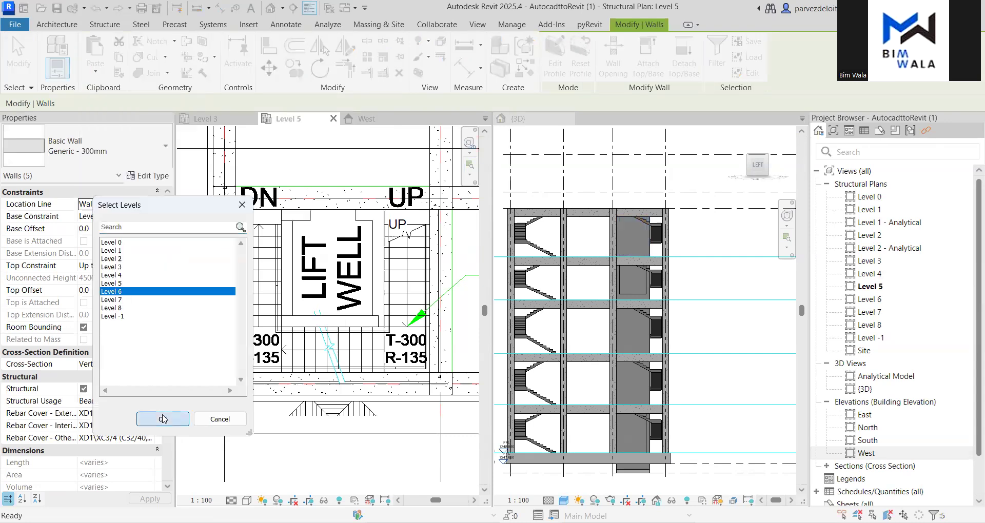
click(742, 170)
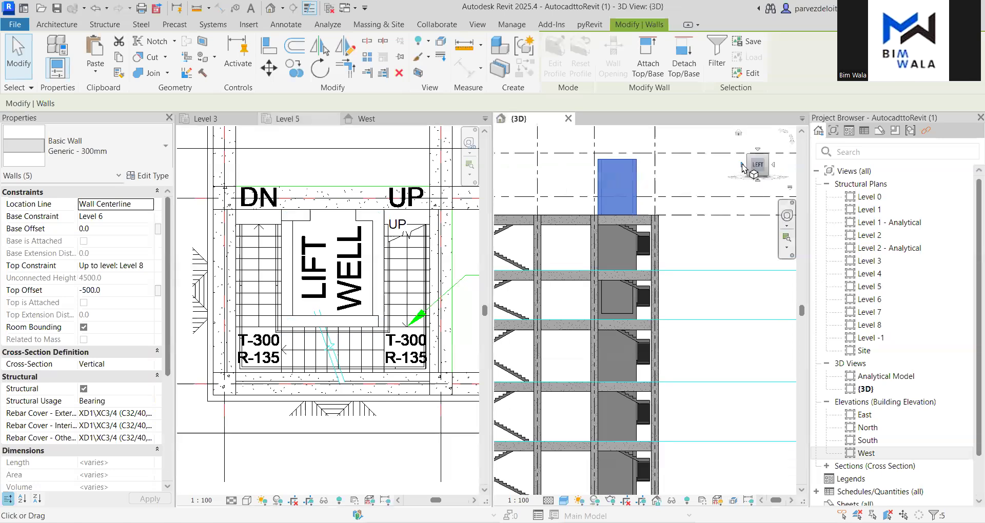
click(742, 167)
click(741, 168)
key(Escape)
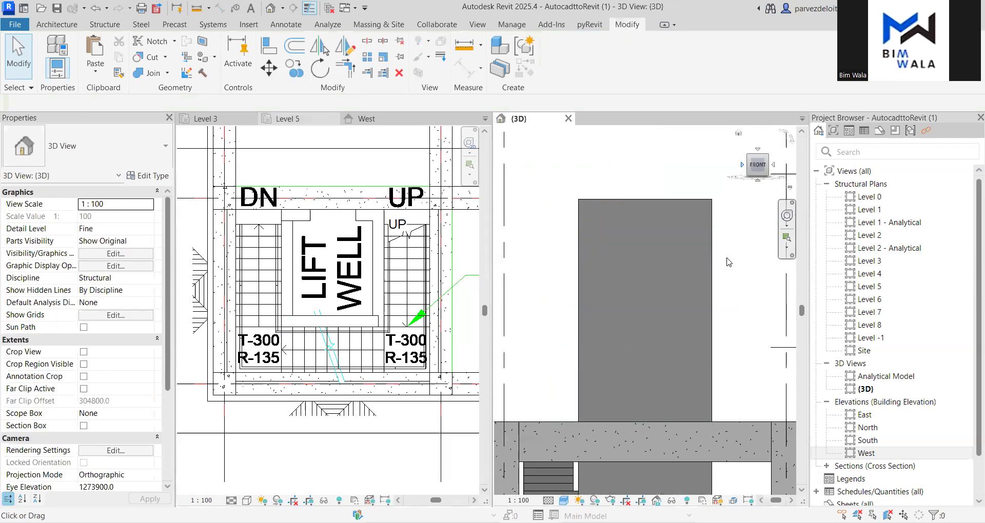
Return the 3D view to its home orientation and hide all remaining imported NHKR-4CT1-41-GA-059-00 drawings in it
click(739, 133)
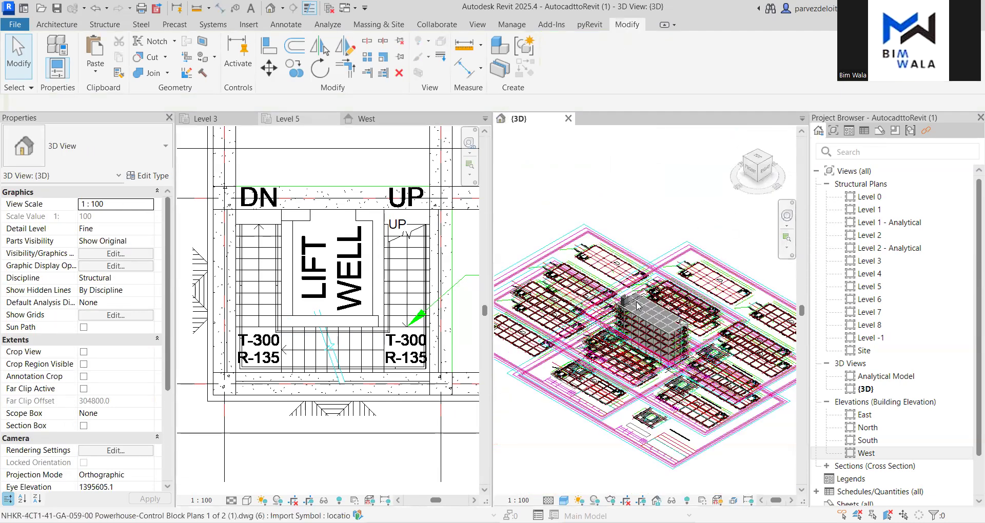
scroll(637, 292, up, 4)
scroll(621, 174, down, 3)
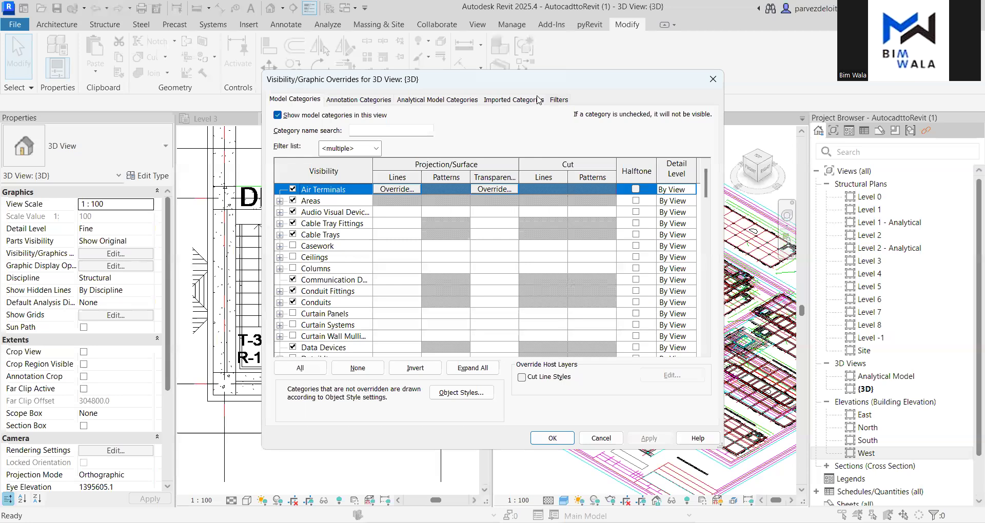
click(535, 100)
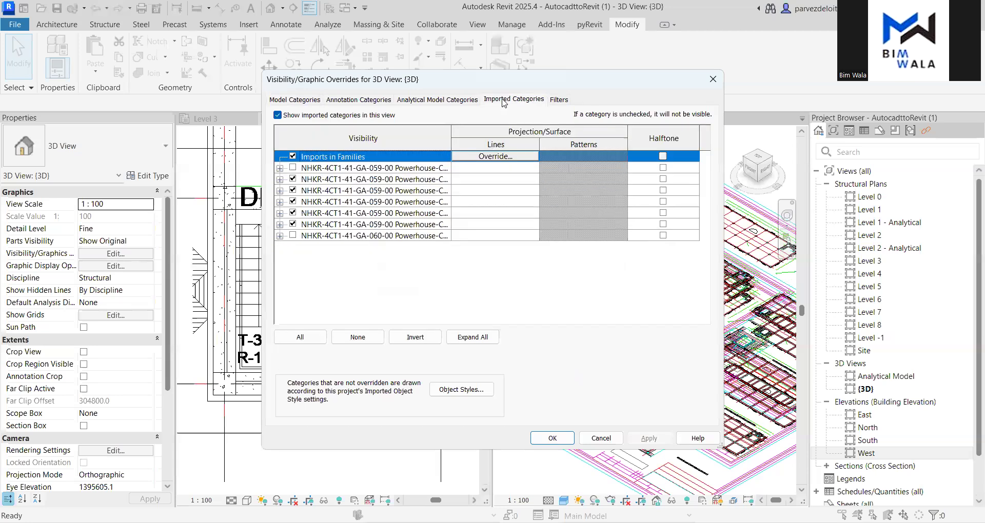
click(293, 179)
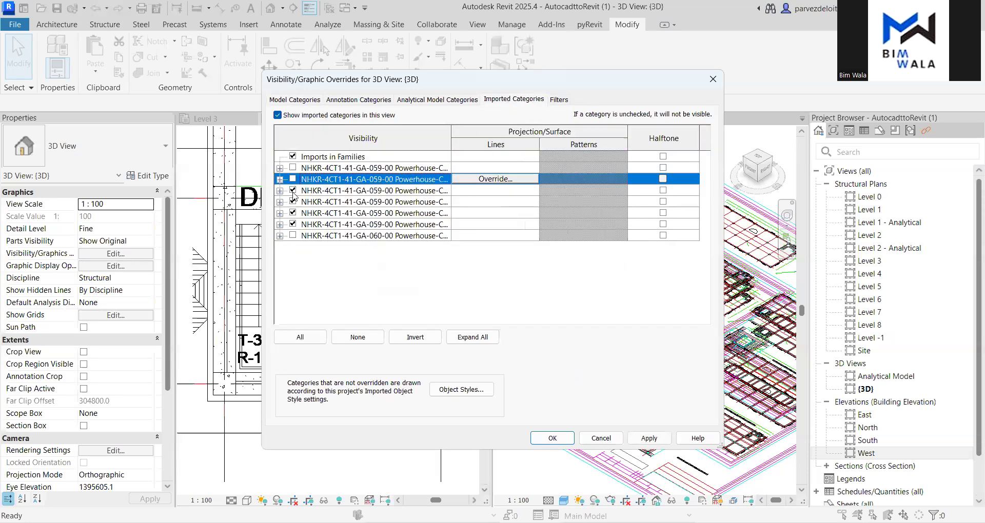
click(293, 190)
click(293, 201)
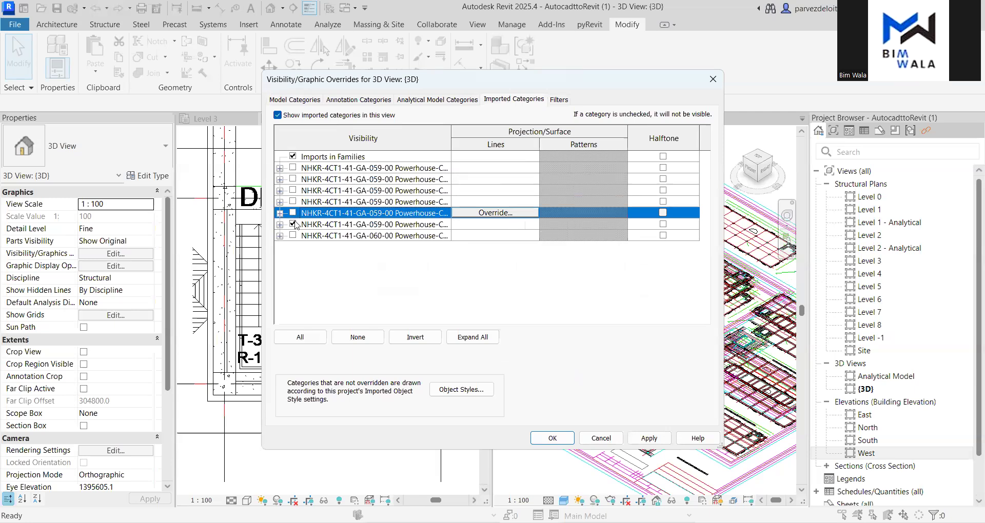
click(293, 224)
click(654, 444)
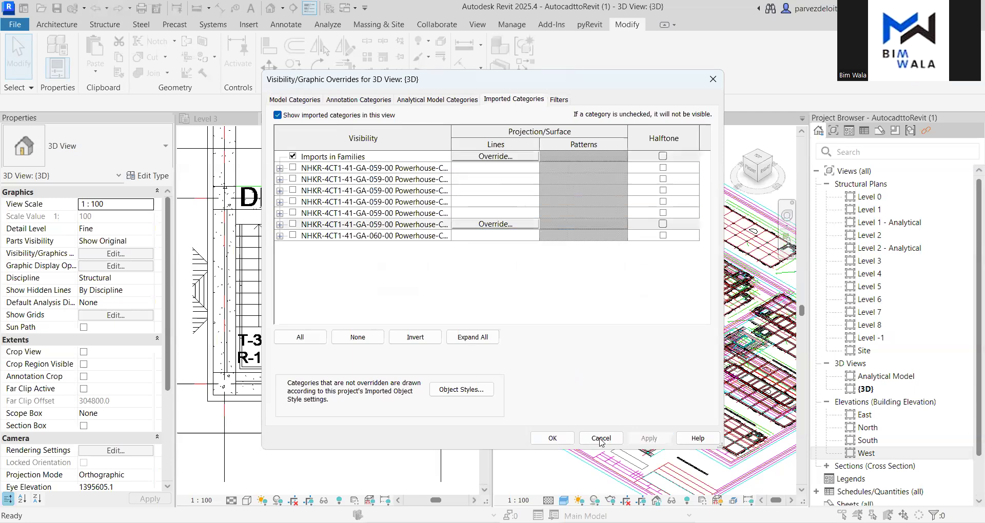
key(Return)
Orbit the 3D model and examine the lift well above the roof, including its door opening, from several sides
scroll(568, 246, down, 3)
scroll(568, 246, up, 4)
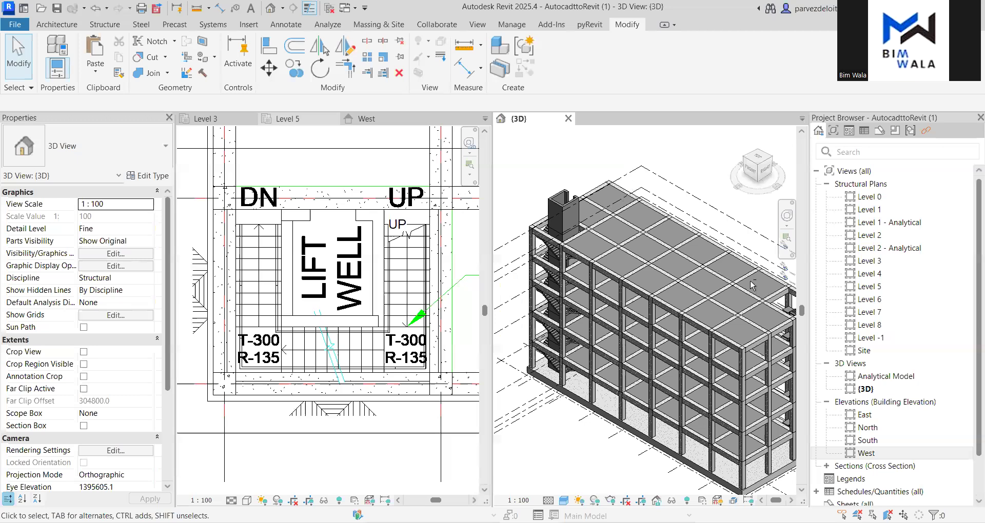
scroll(619, 218, down, 3)
shift+middle_drag(619, 218, 490, 277)
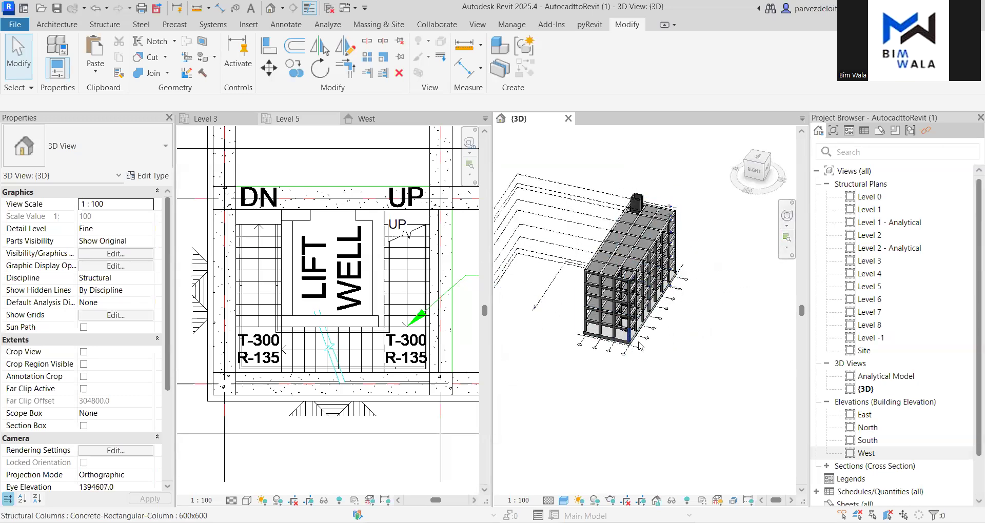
scroll(680, 362, up, 3)
scroll(668, 356, down, 3)
click(787, 216)
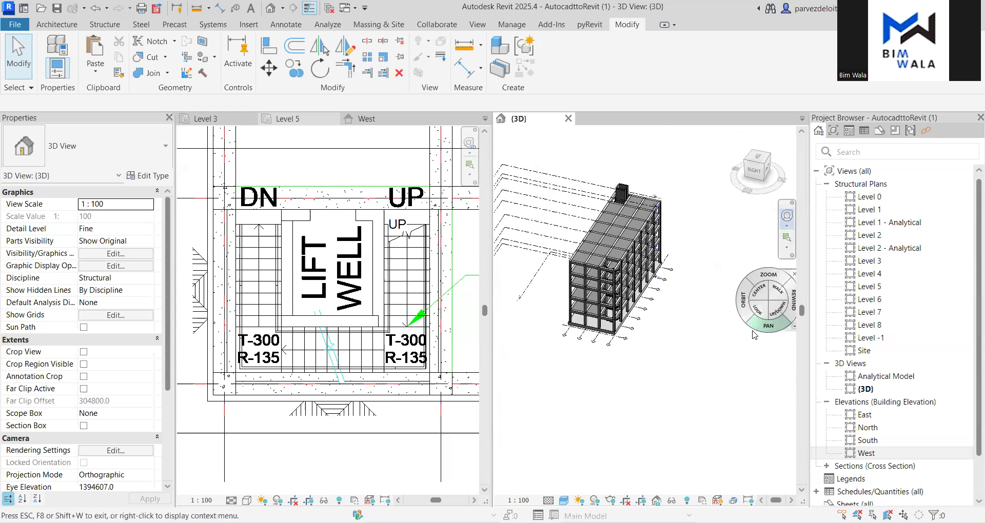
drag(774, 275, 661, 213)
scroll(660, 212, up, 3)
scroll(658, 278, up, 5)
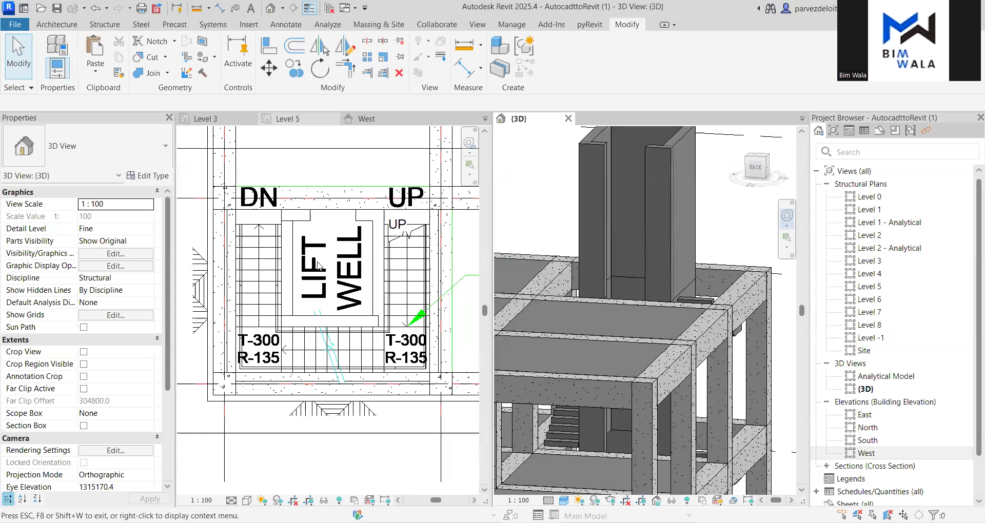
scroll(628, 232, down, 6)
scroll(686, 273, down, 4)
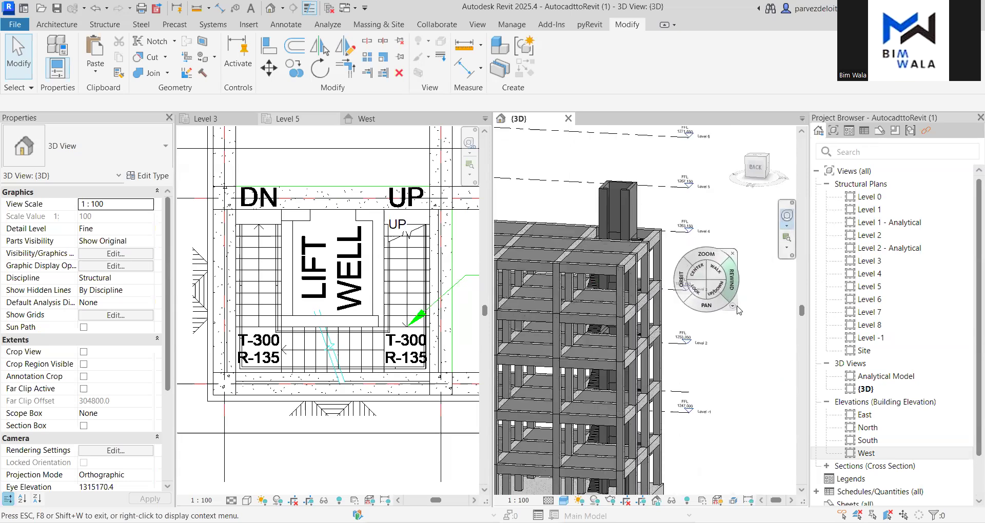
key(Escape)
Turn the 3D view to the front and examine the lift well walls above the roof
click(770, 170)
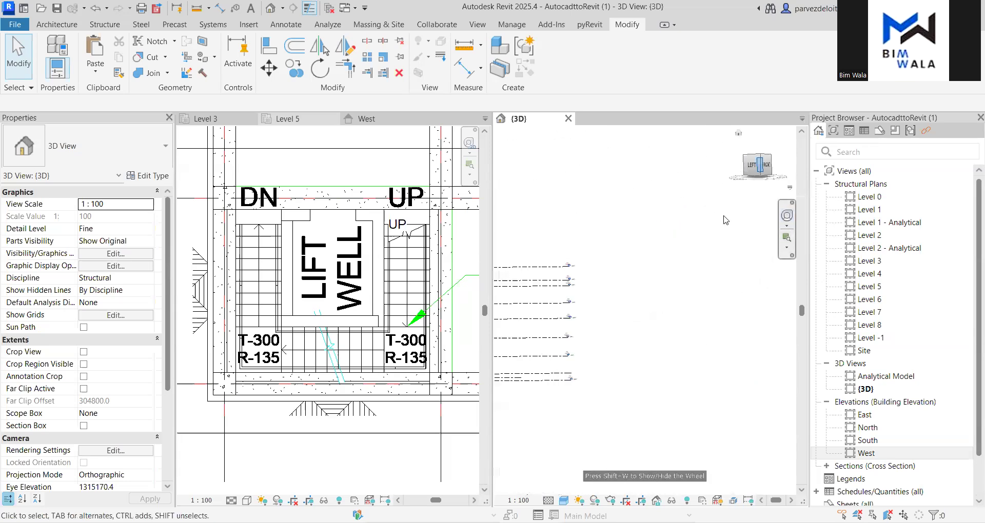
scroll(575, 285, up, 3)
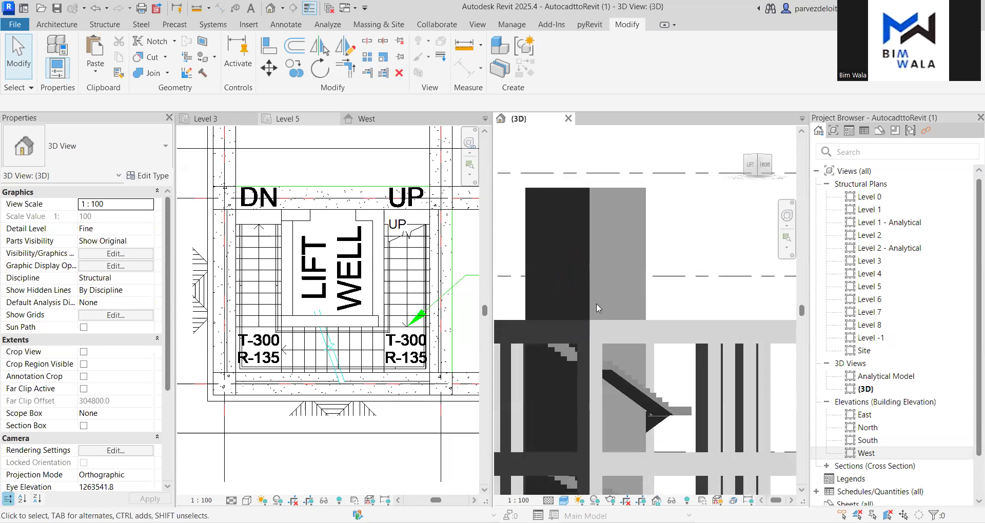
click(758, 164)
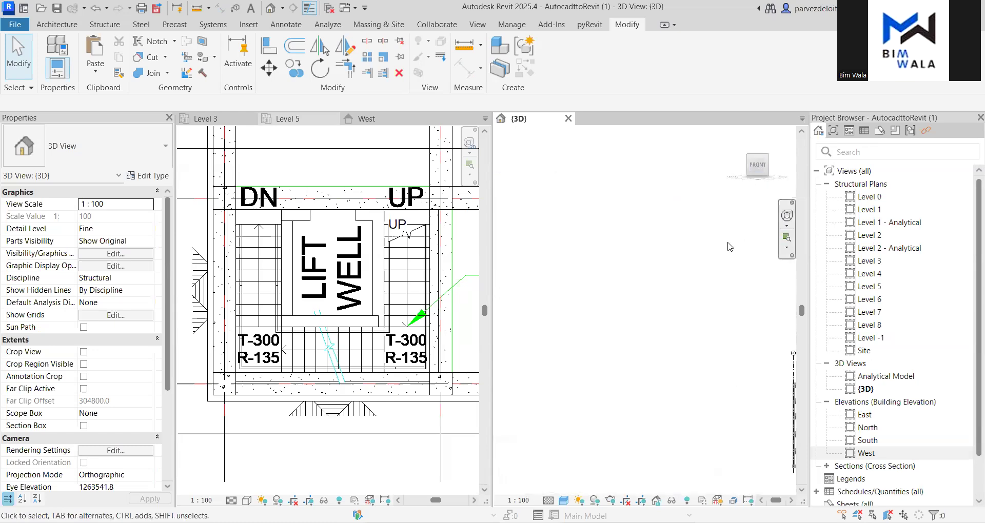
scroll(592, 239, up, 3)
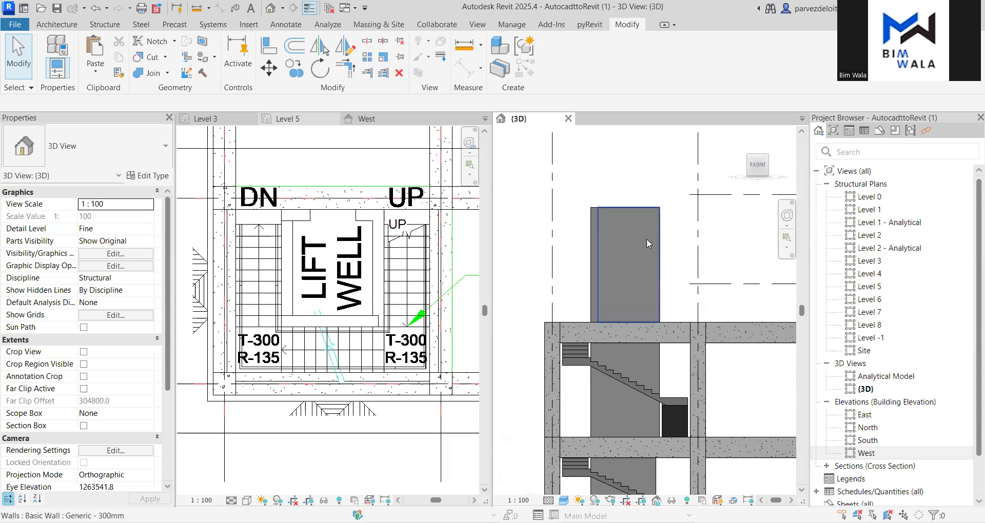
scroll(631, 245, up, 2)
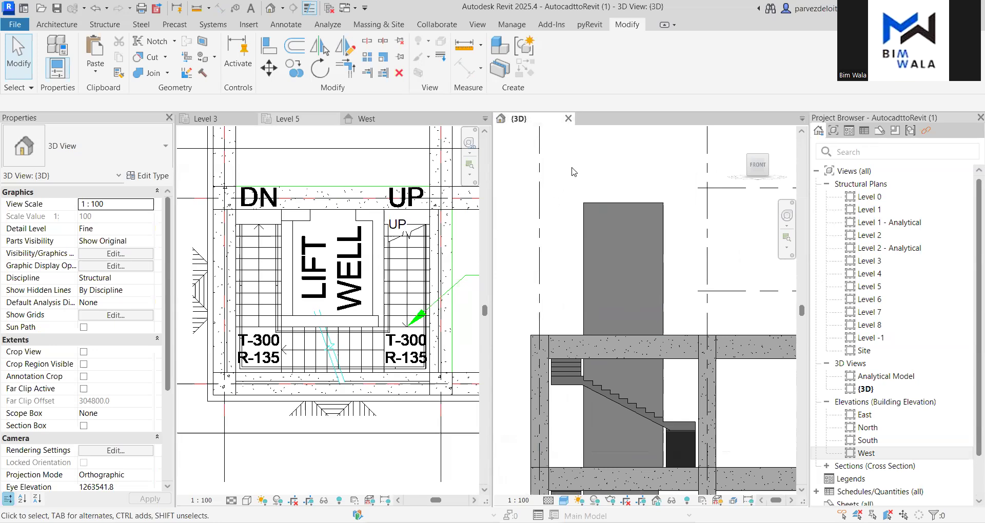
click(77, 24)
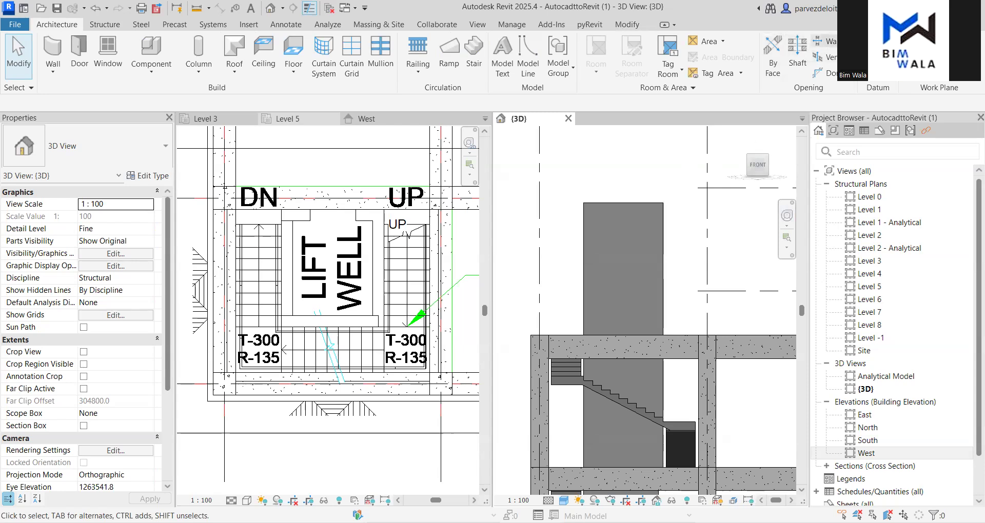
click(817, 41)
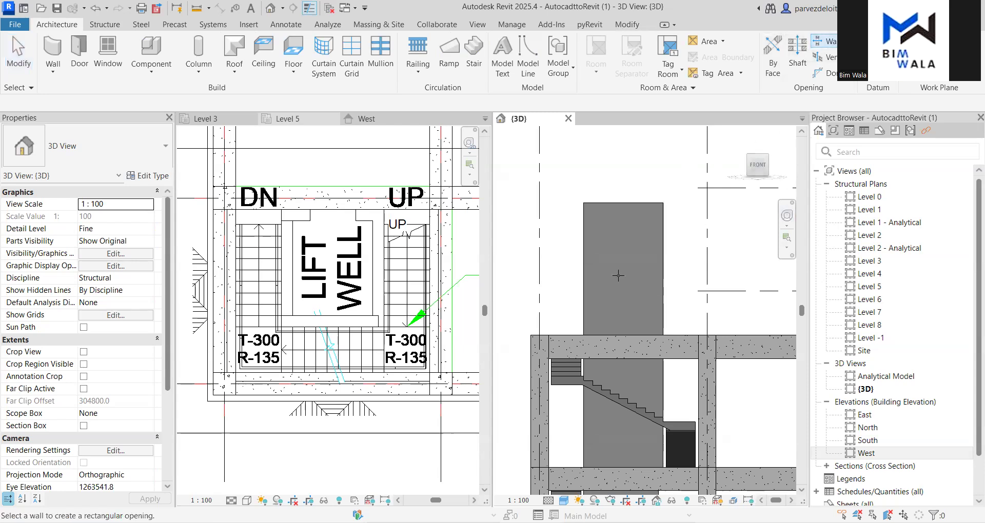
key(Escape)
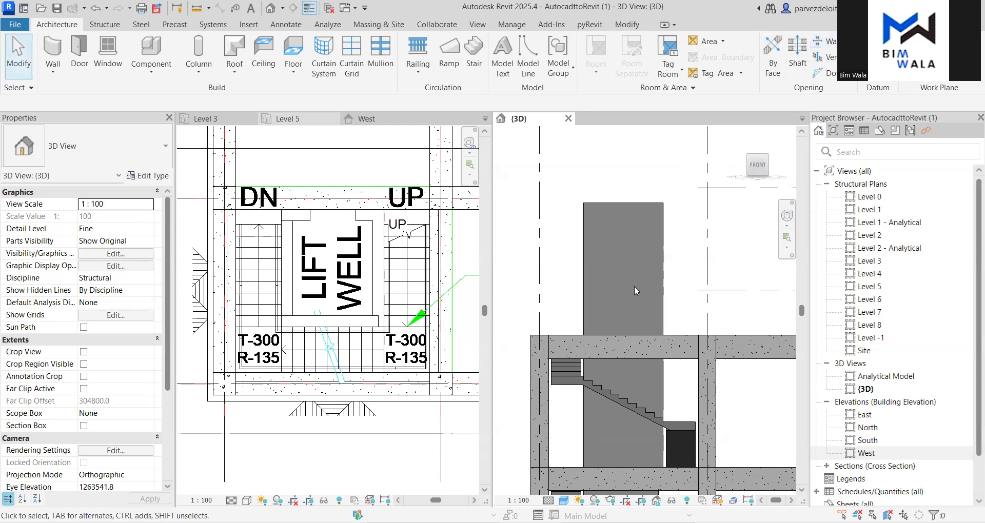
click(817, 41)
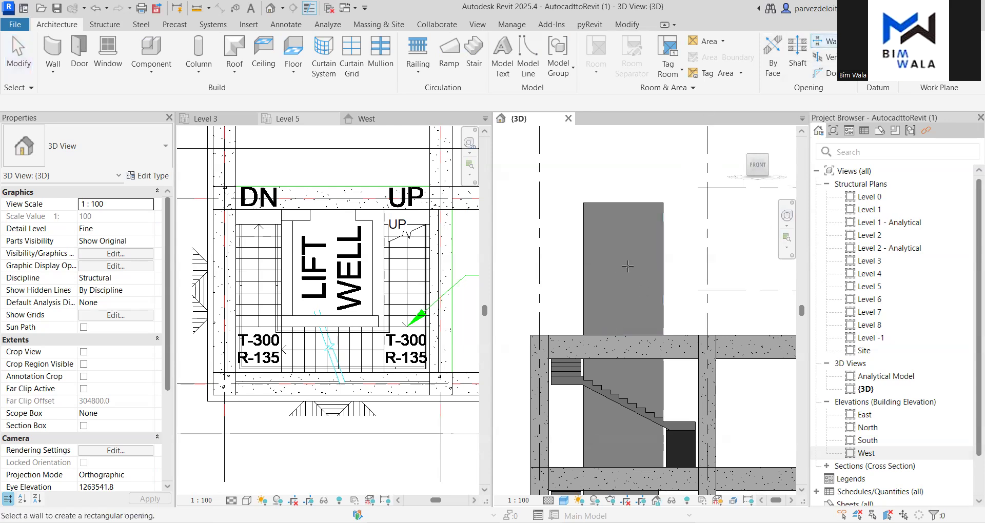
key(Escape)
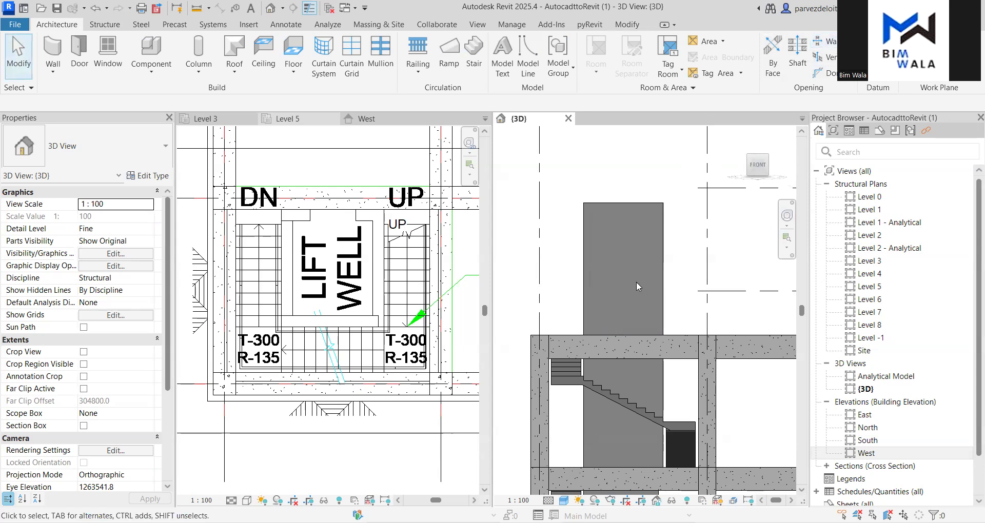
click(772, 51)
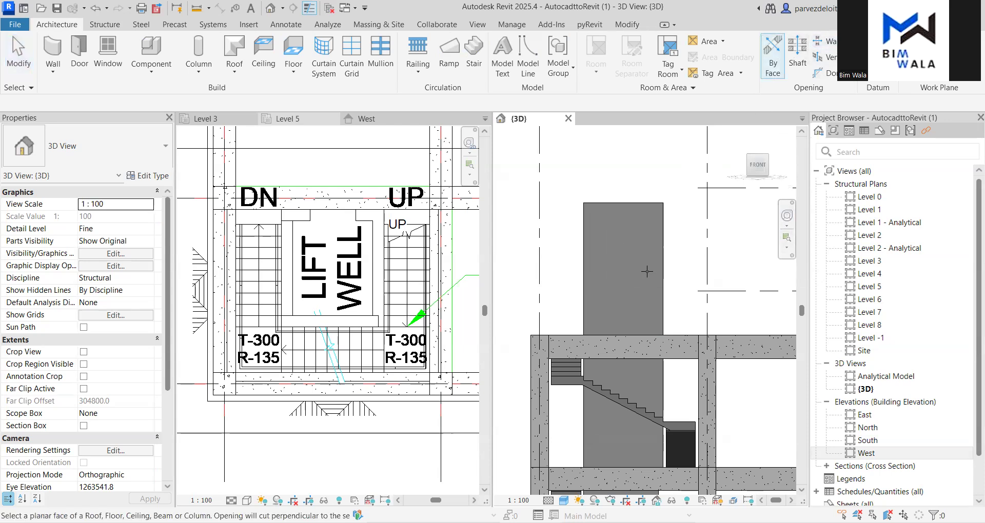
key(Escape)
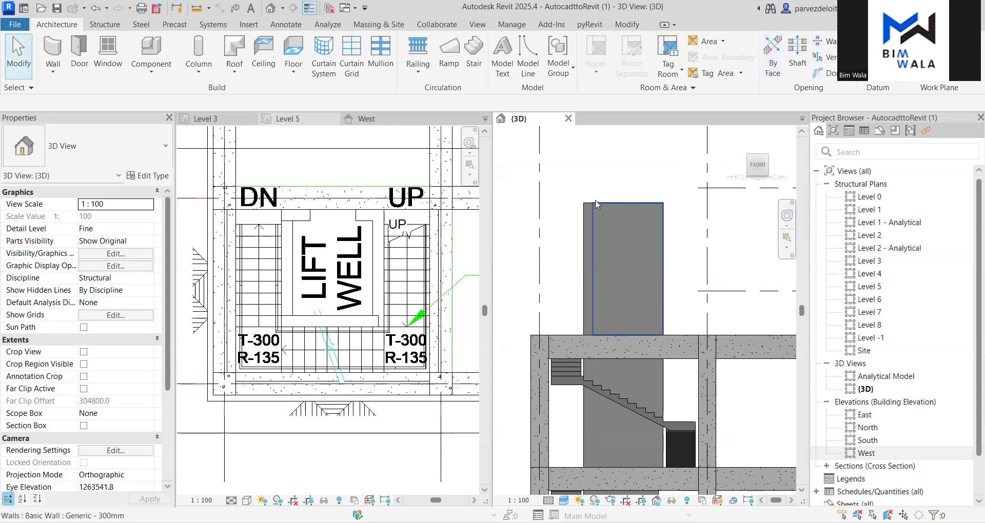
Show the West elevation and examine the lift well walls above the roof in it
click(366, 118)
scroll(337, 269, up, 5)
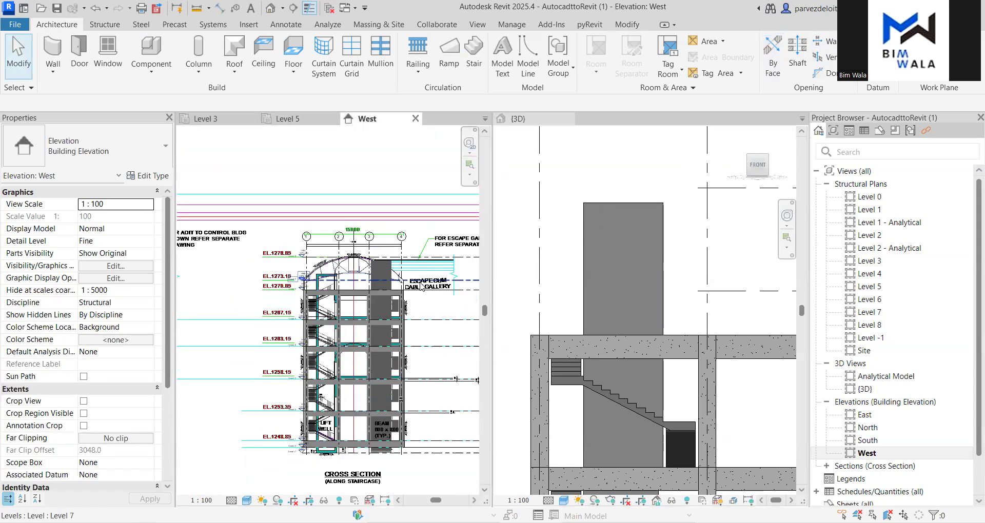
scroll(335, 272, down, 4)
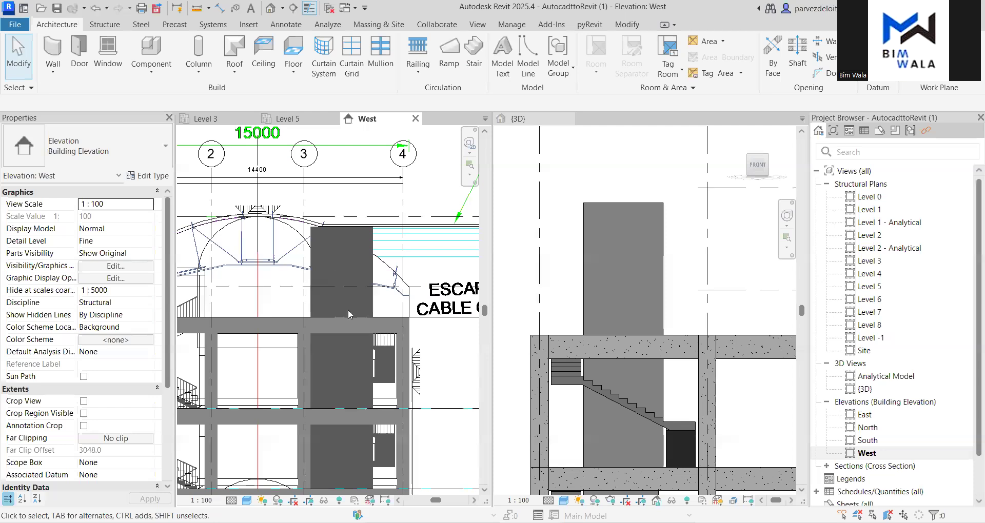
scroll(331, 231, up, 5)
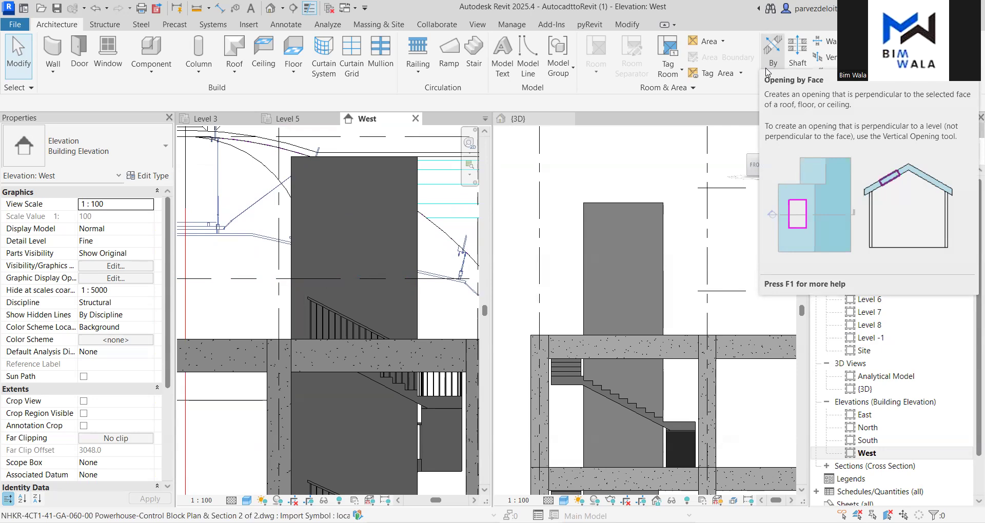
click(831, 44)
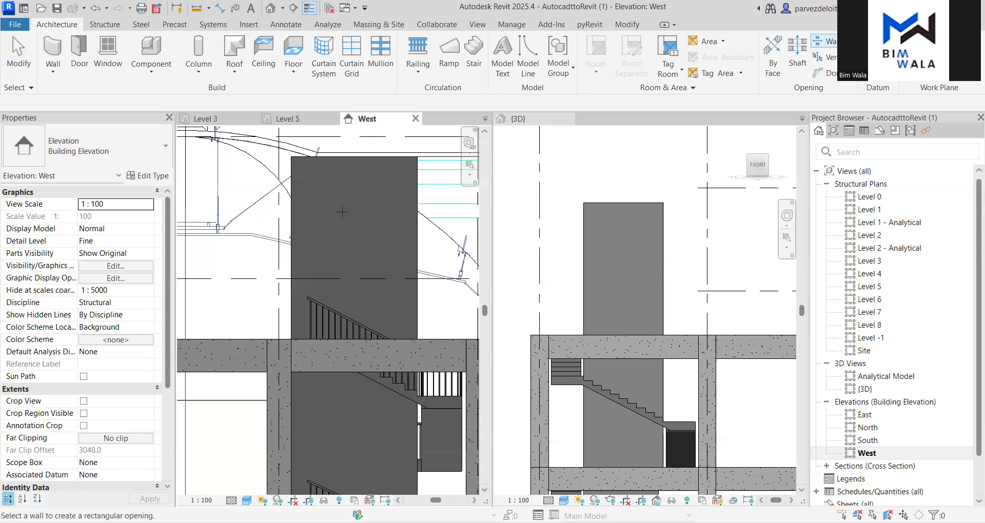
key(Escape)
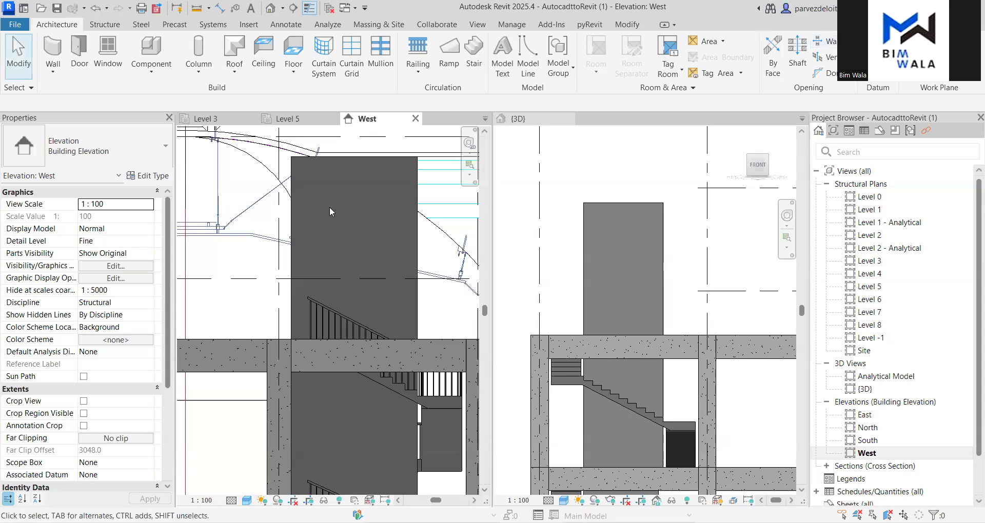
Cut a rectangular wall opening about 1020 mm wide and 1190 mm high in the upper part of the lift well wall above Level 6
click(372, 158)
click(372, 158)
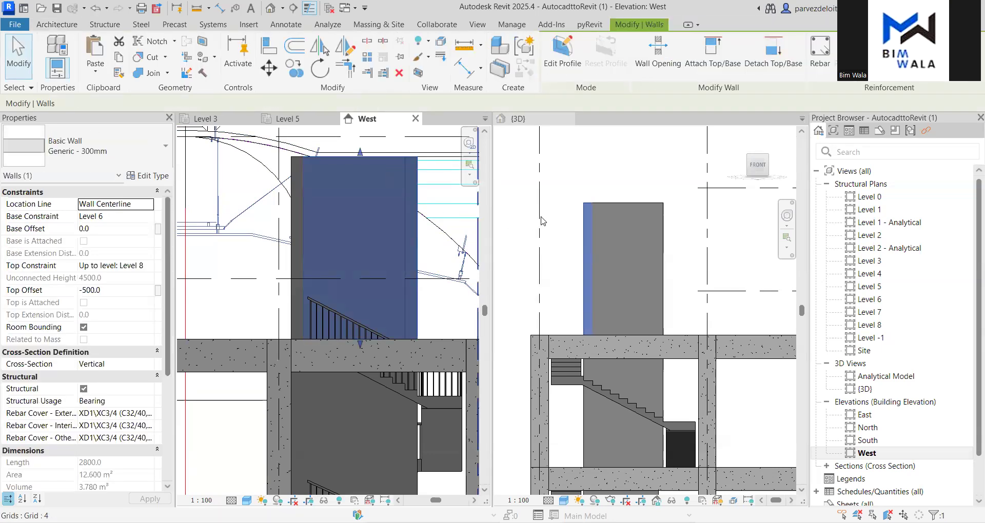
click(353, 270)
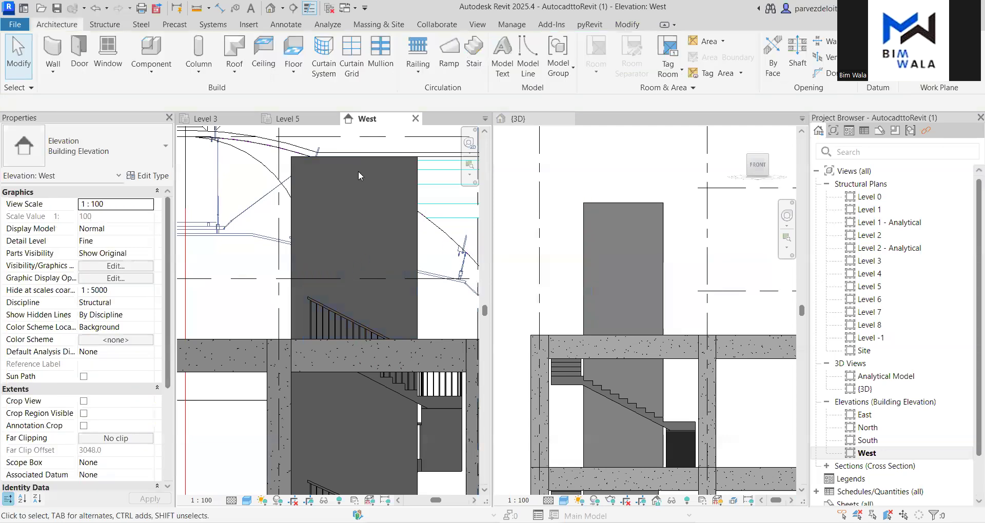
click(354, 157)
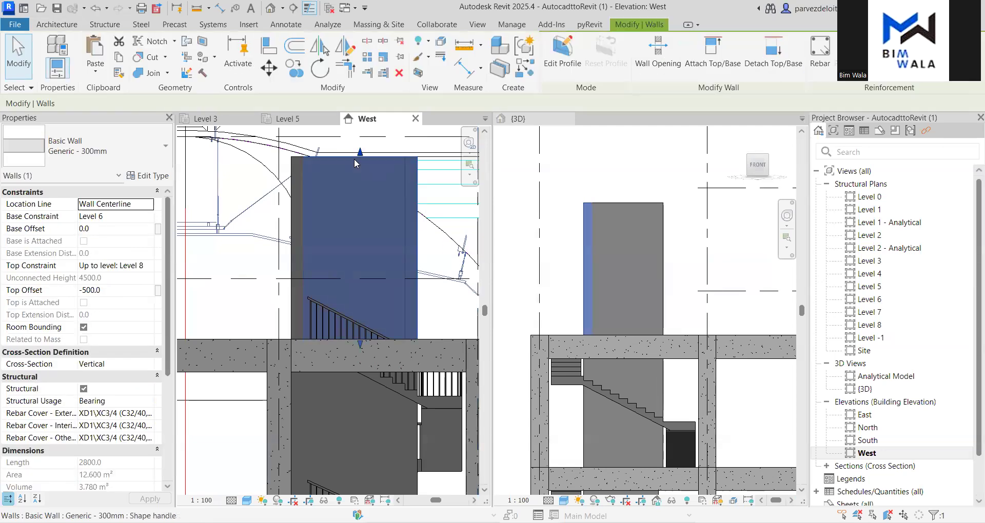
click(659, 55)
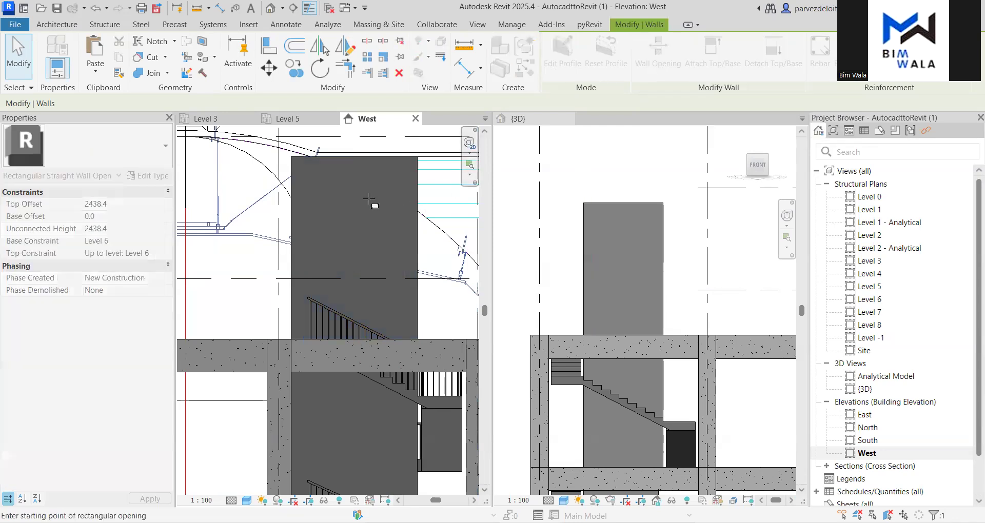
click(328, 197)
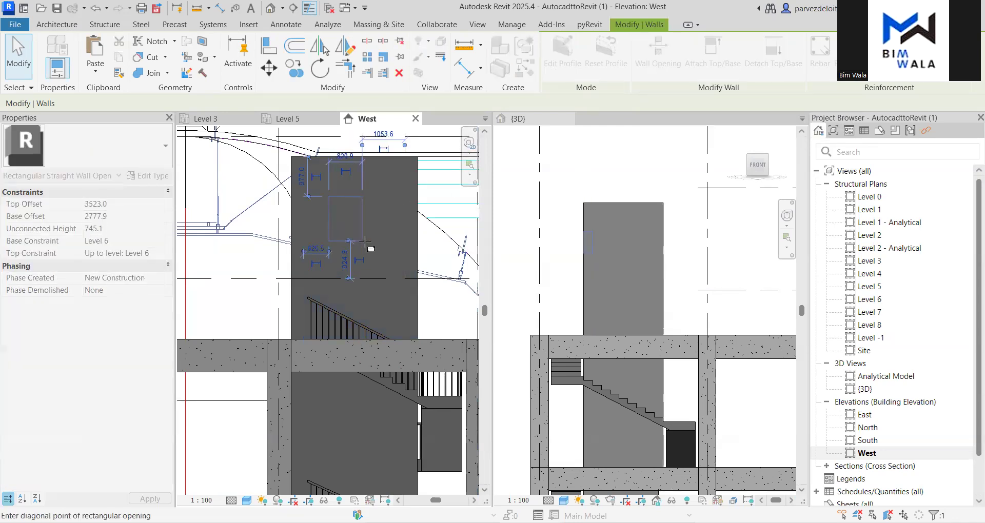
click(369, 244)
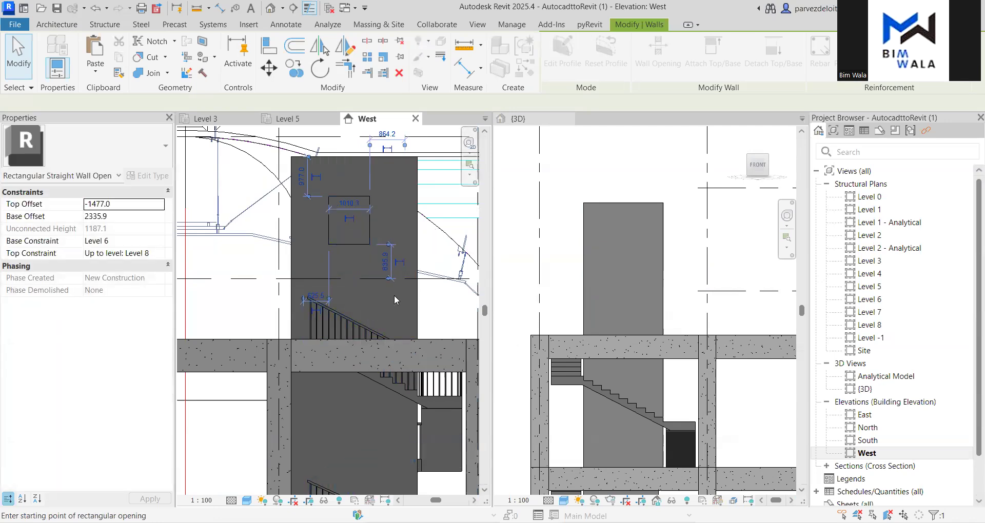
key(Escape)
key(Escape)
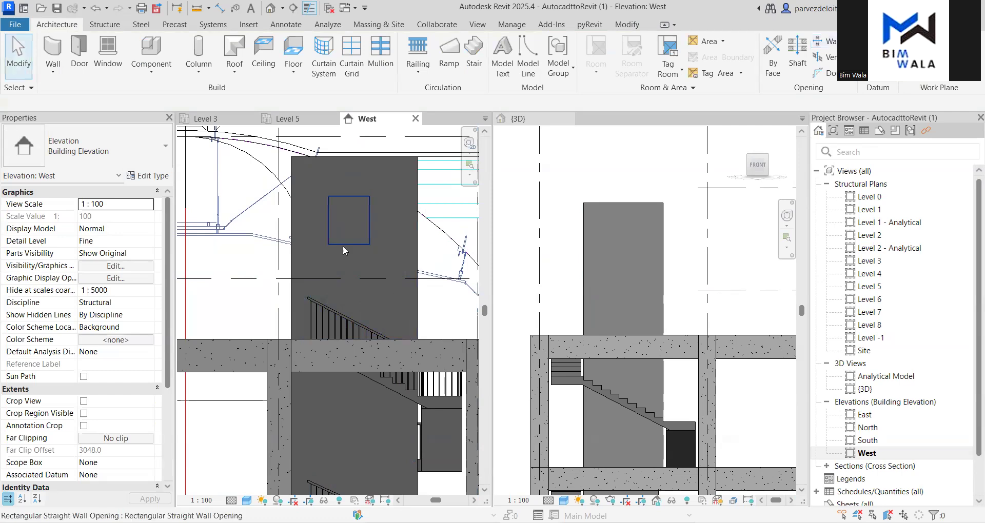
click(346, 245)
key(Escape)
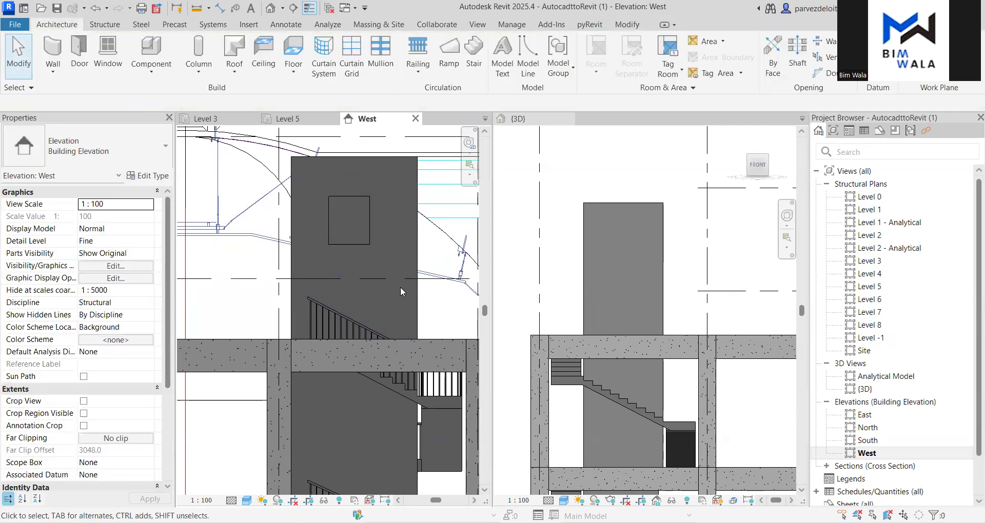
click(367, 225)
key(Escape)
Return the 3D view to its home orientation, orbit to the opposite side, and examine the new opening in the lift well wall above the roof
click(553, 124)
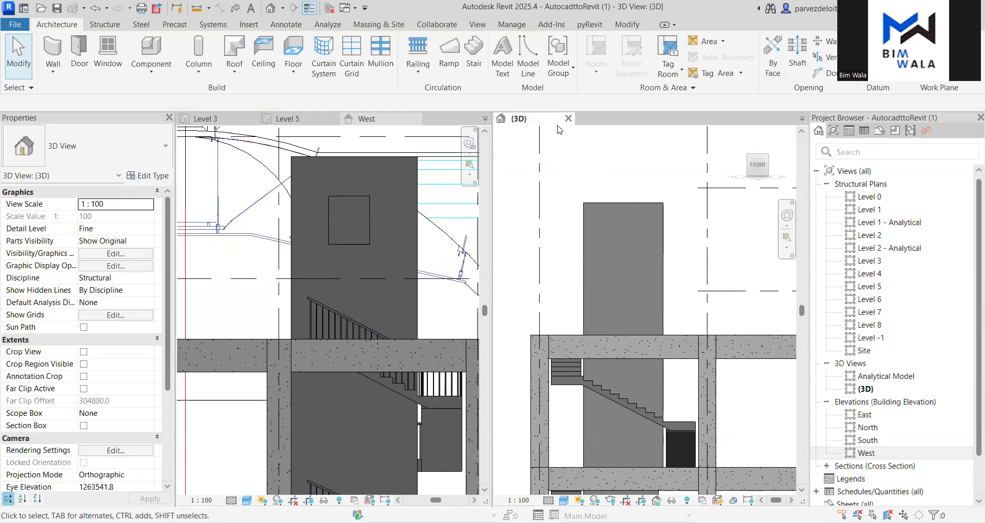
click(738, 134)
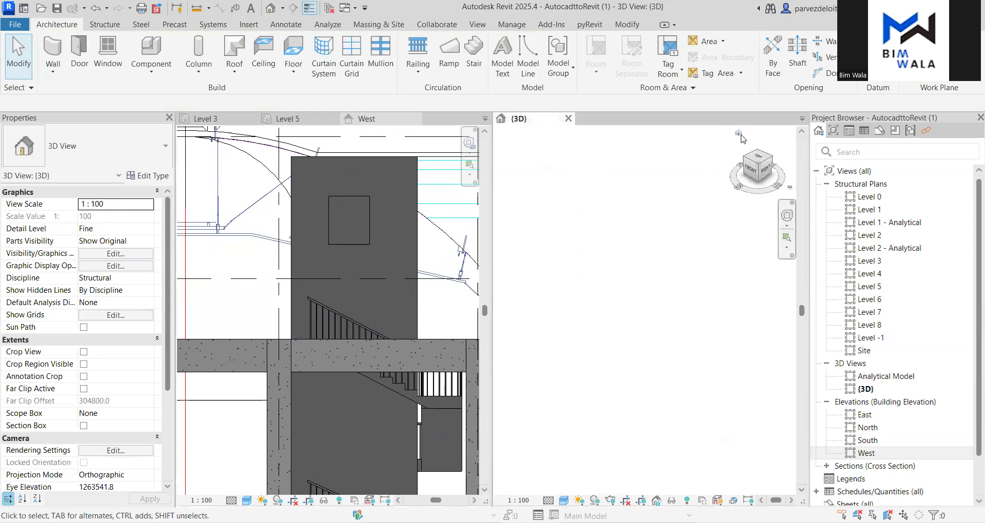
scroll(585, 205, up, 5)
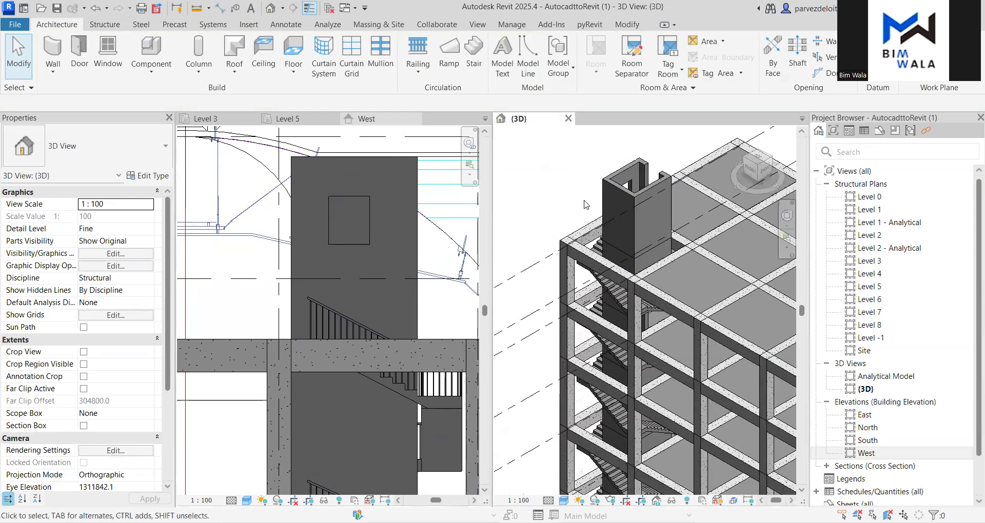
click(787, 216)
drag(621, 241, 737, 218)
scroll(743, 199, down, 3)
scroll(580, 311, up, 3)
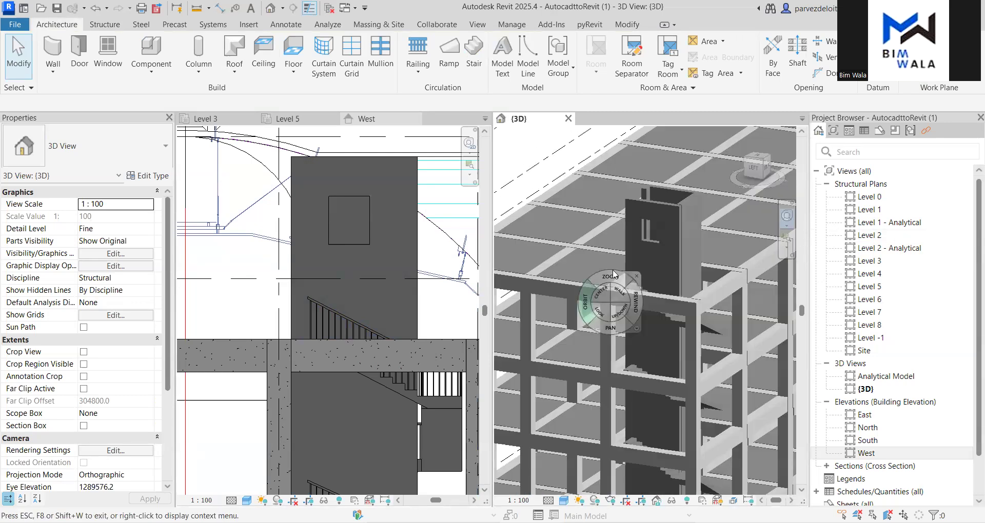
scroll(666, 223, up, 2)
scroll(634, 235, up, 2)
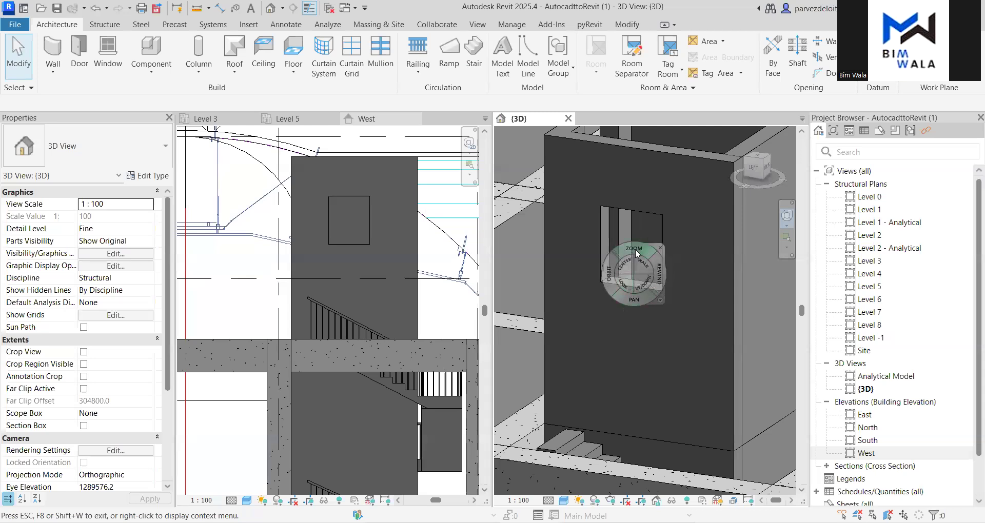
click(718, 259)
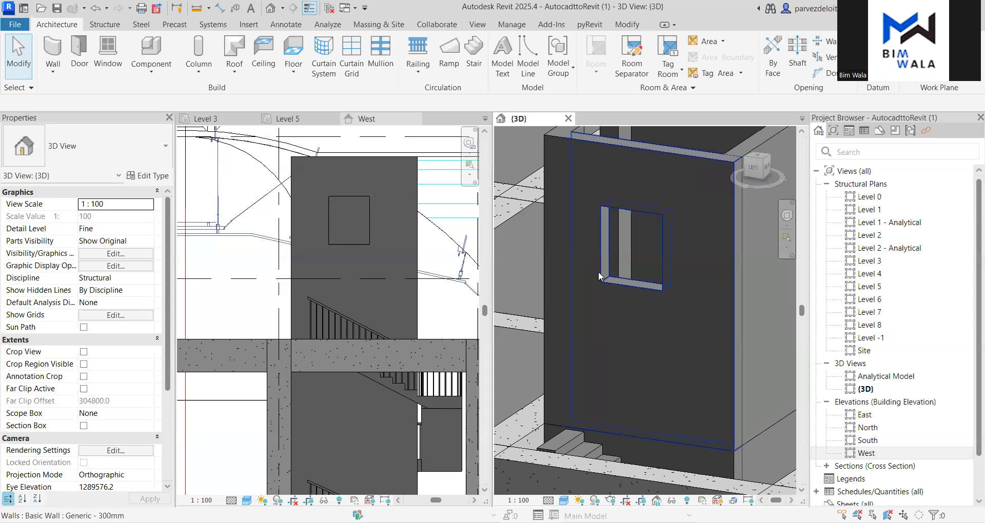
Delete the rectangular opening from the lift well wall and check the wall in the 3D view and the West elevation
click(647, 263)
key(Delete)
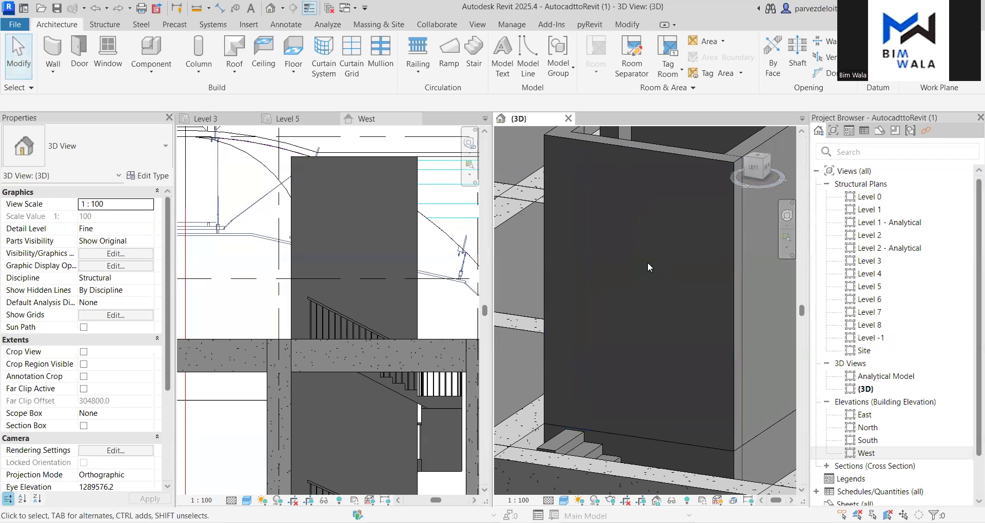
scroll(638, 316, down, 4)
scroll(589, 211, up, 5)
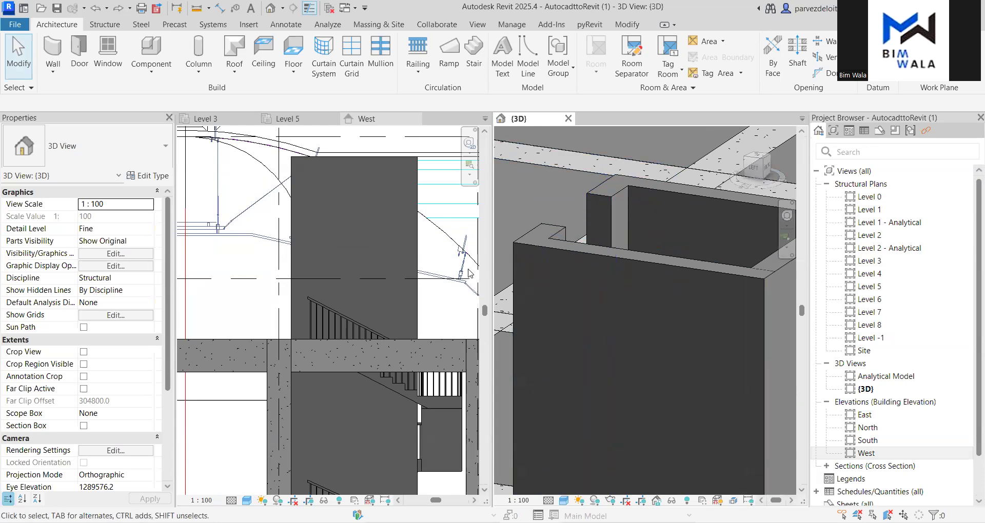
scroll(469, 273, down, 5)
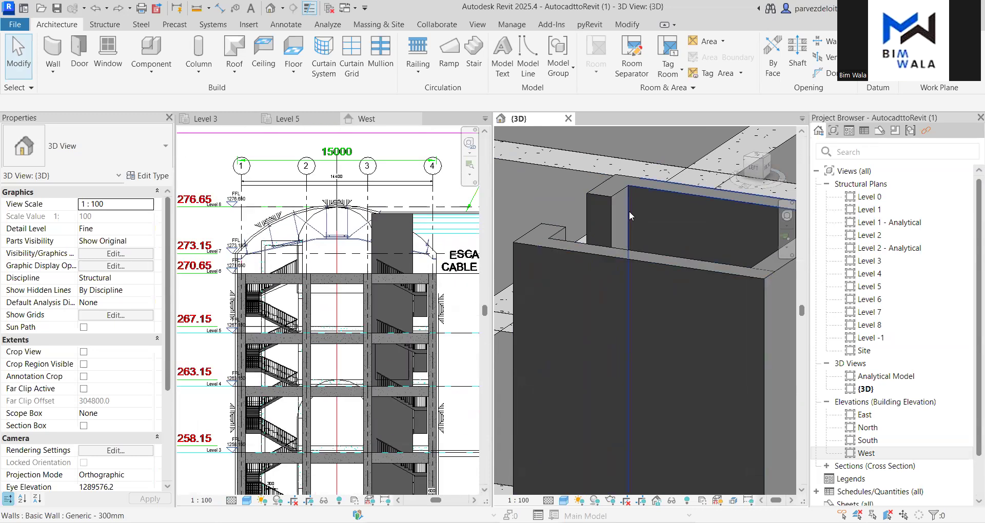
scroll(525, 190, down, 3)
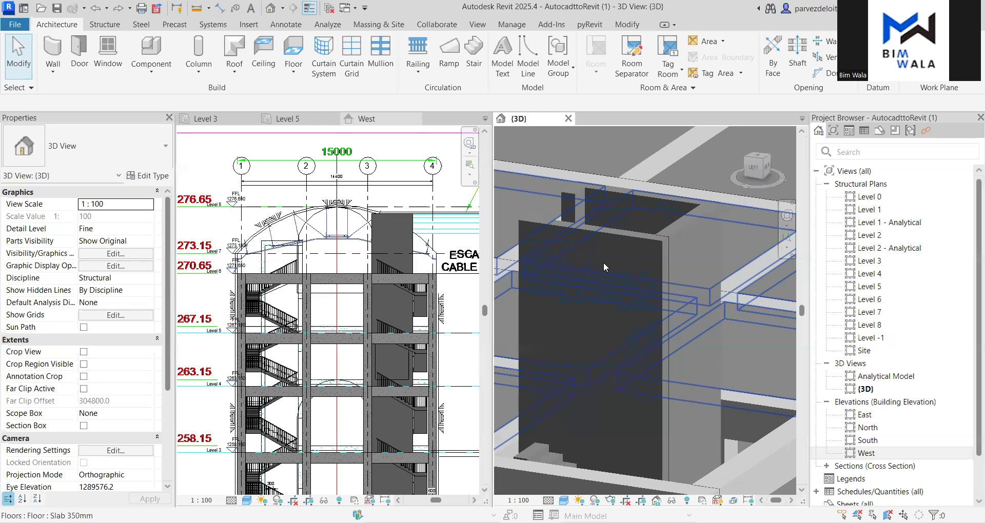